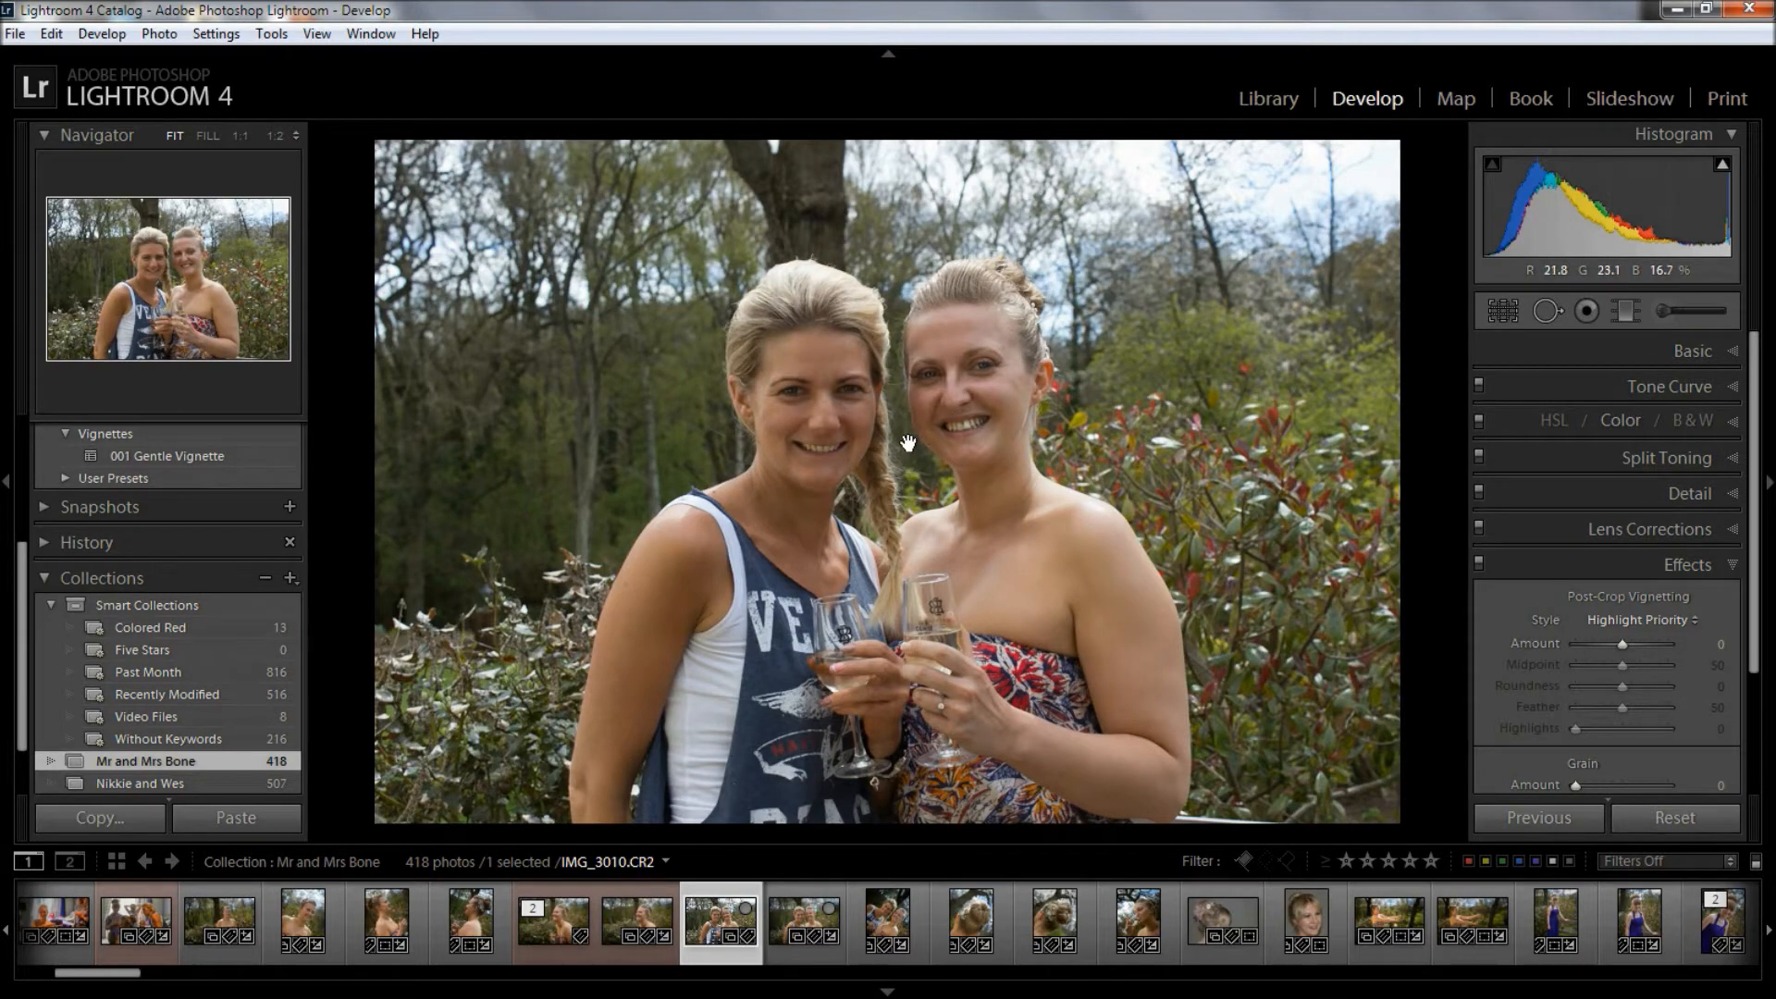
- Examine the skin detail on both women's faces at 1:1 magnification
click(911, 442)
drag(644, 350, 833, 607)
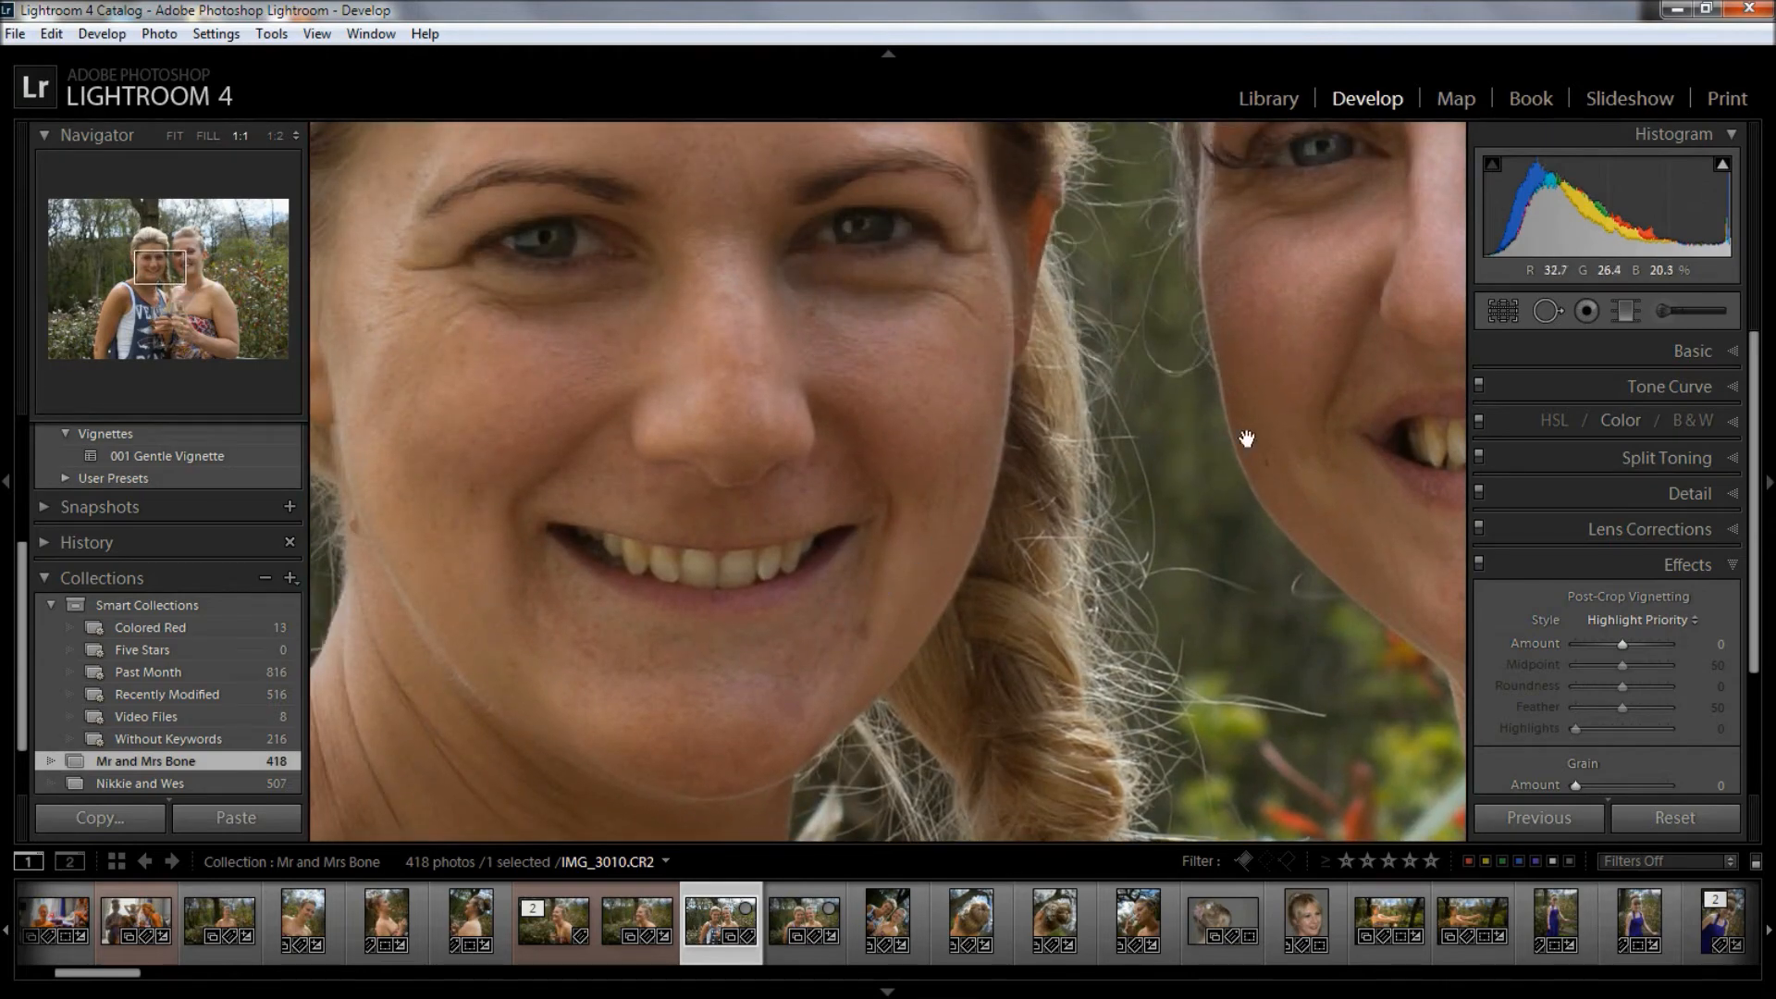
drag(1293, 388, 736, 567)
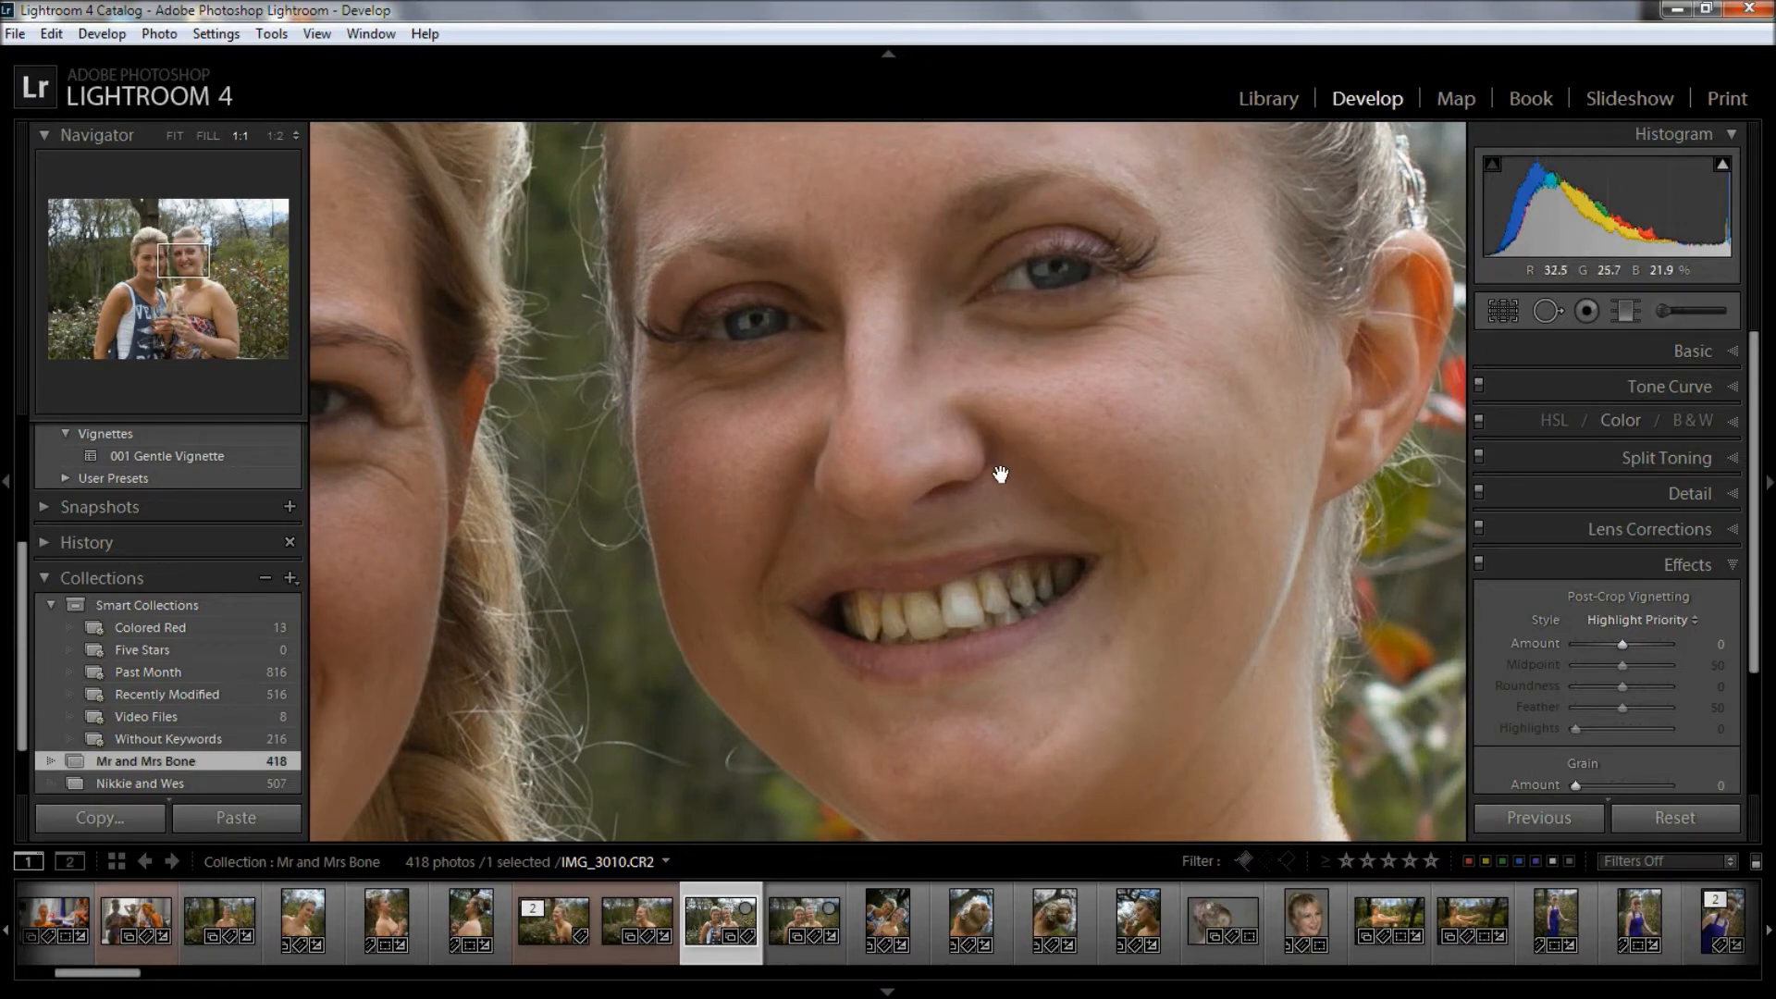
click(1006, 470)
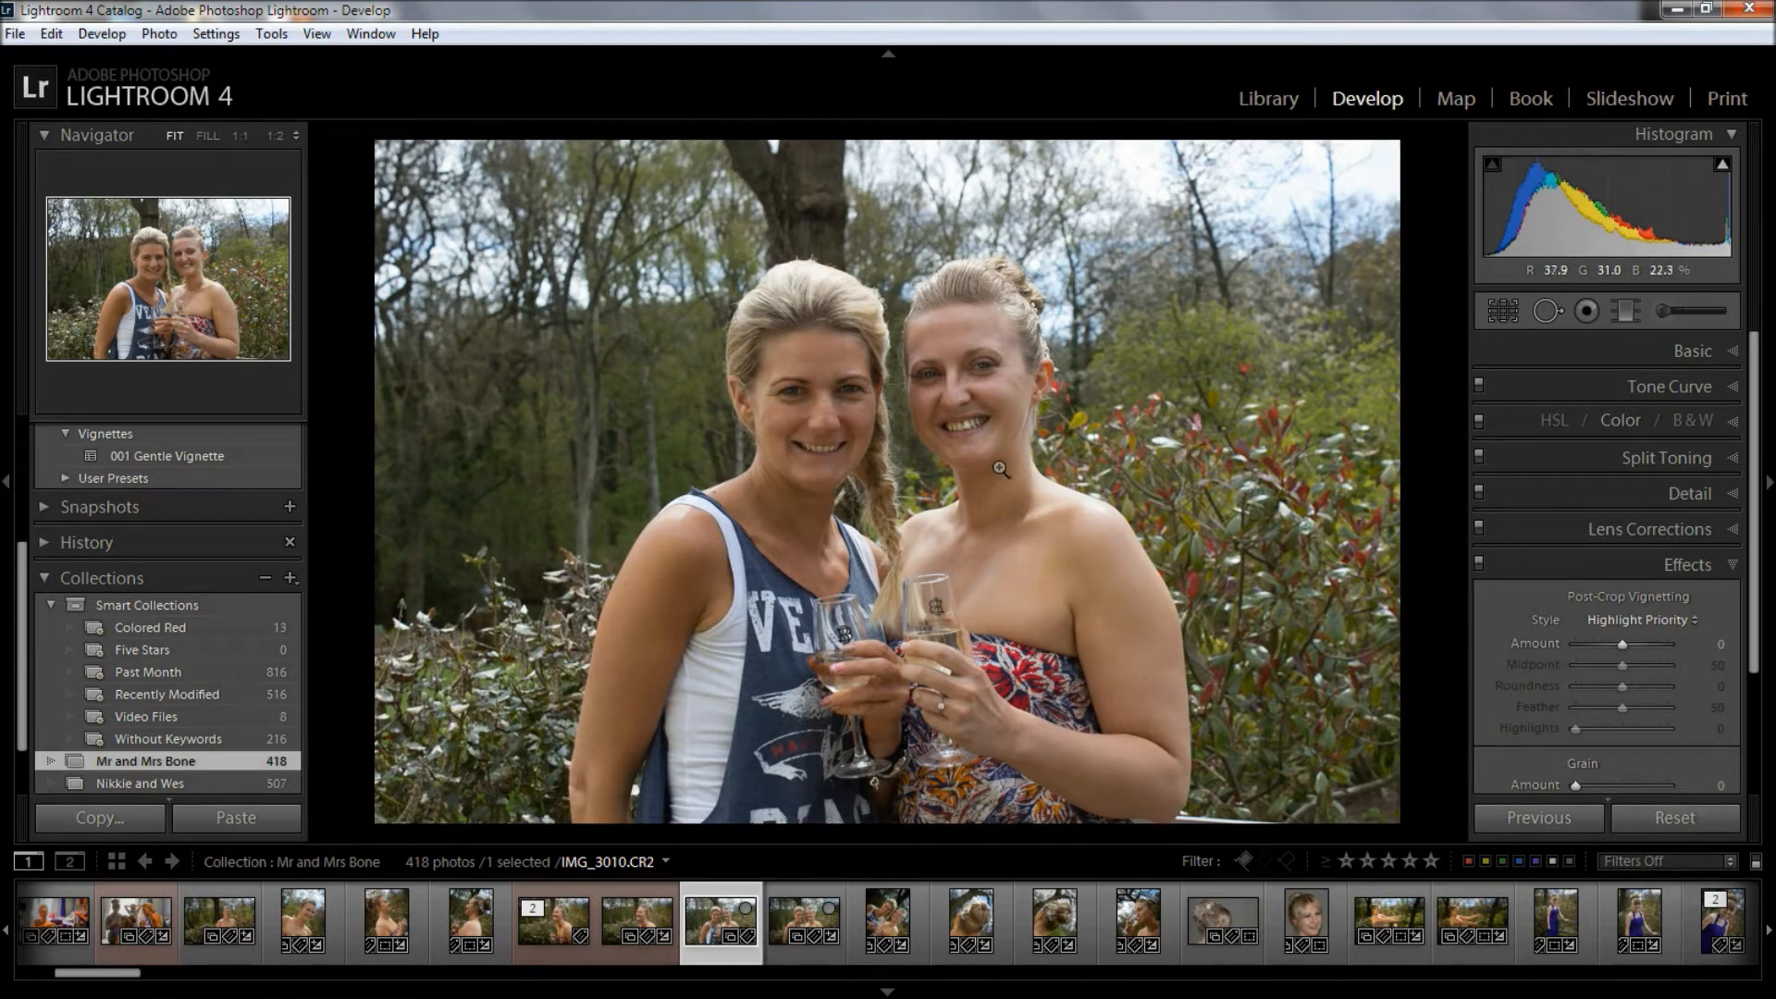
- Set the basic adjustments to Temp 5095, Contrast +10, Highlights -50, Shadows -17, Whites +31 and Blacks -21
click(1701, 349)
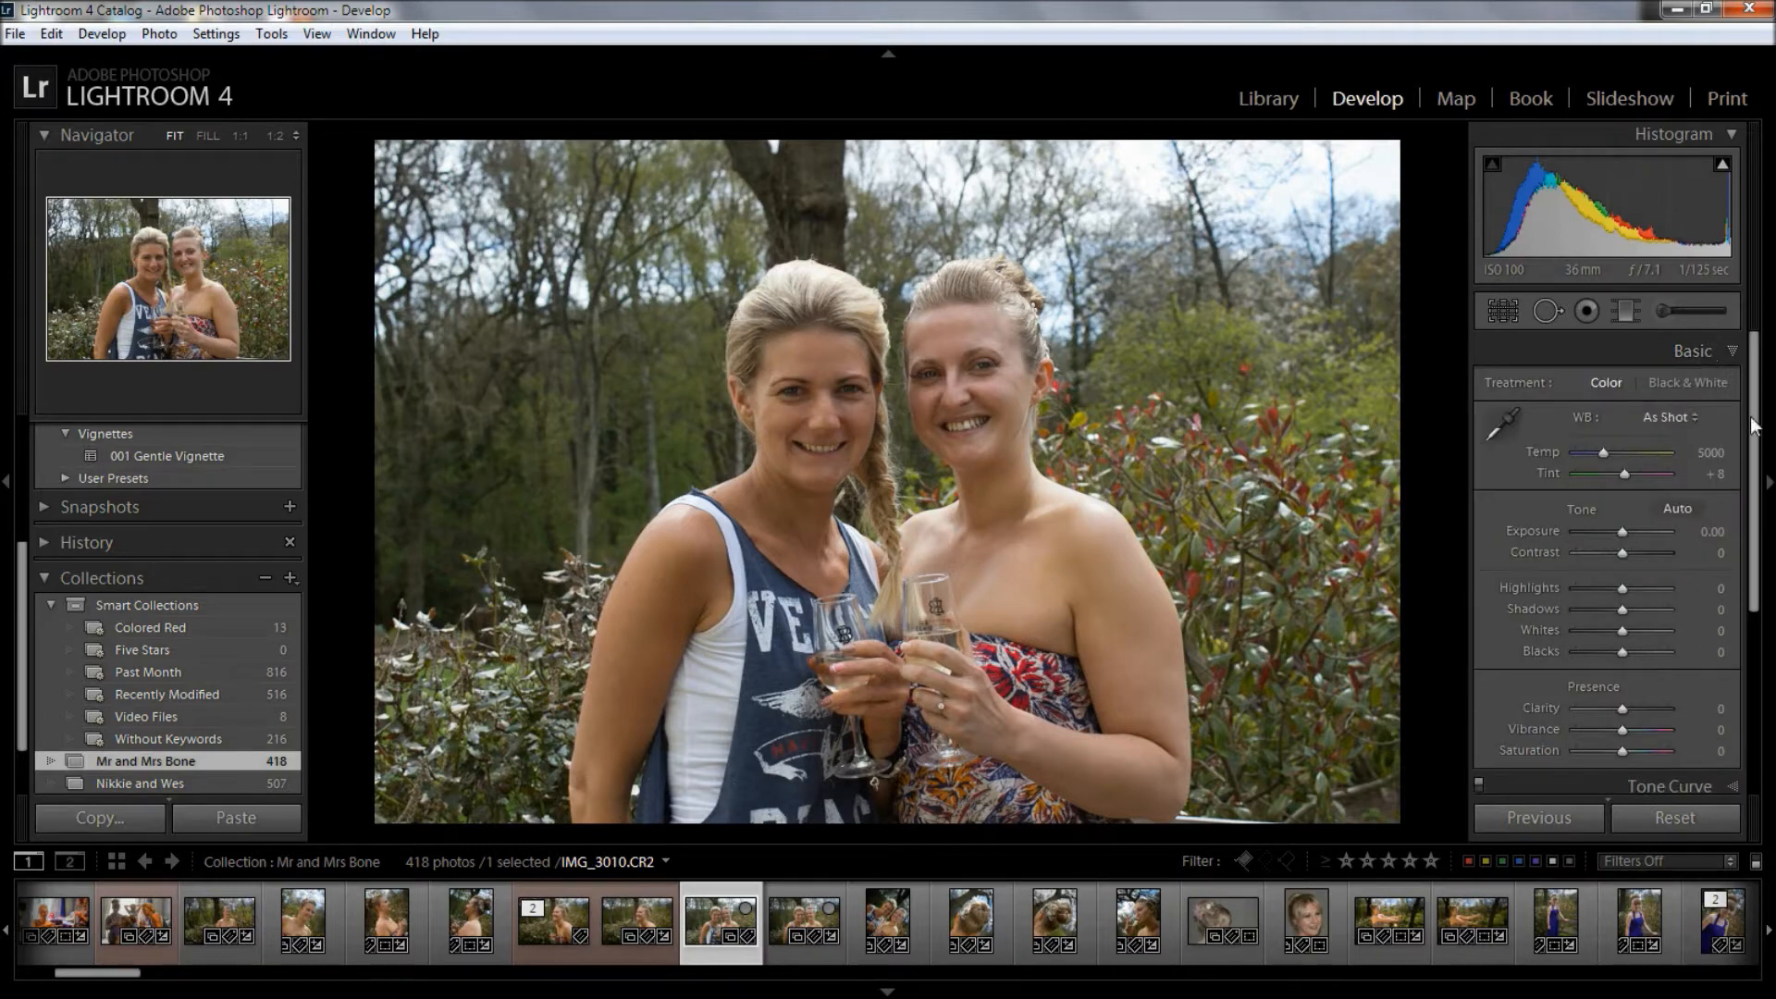
scroll(1758, 437, down, 1)
scroll(1758, 437, down, 1)
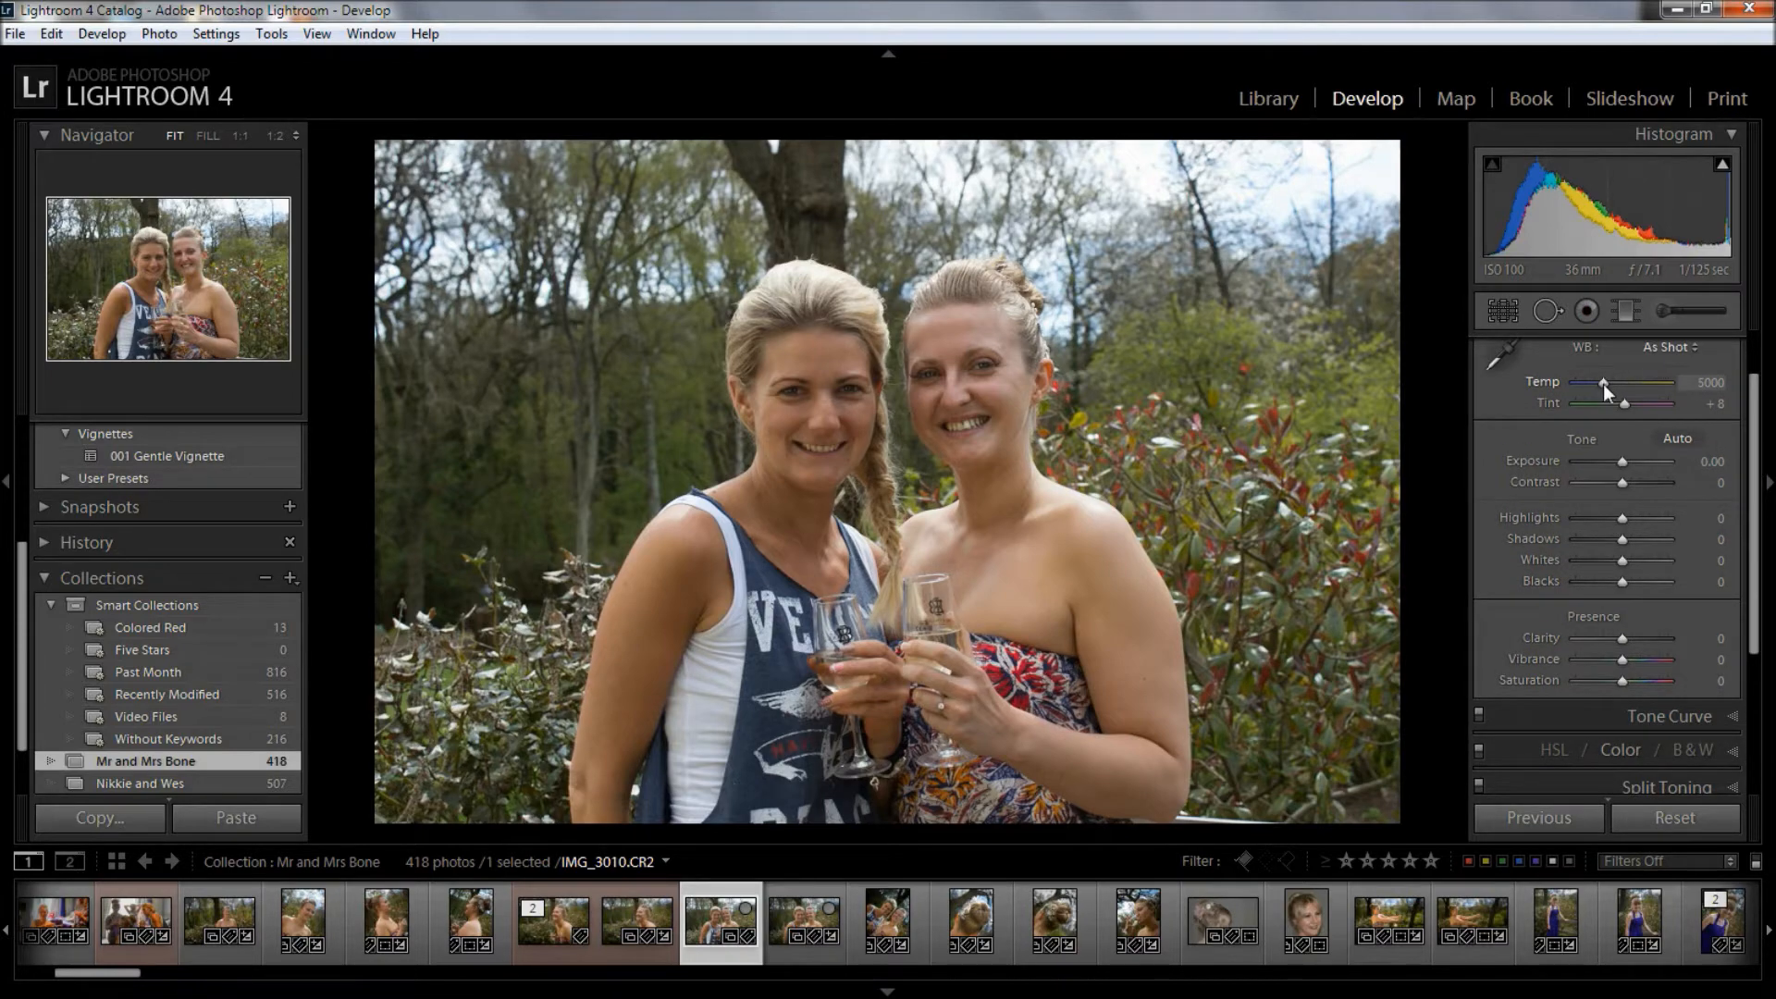
drag(1602, 383, 1606, 383)
drag(1606, 381, 1605, 381)
drag(1619, 514, 1597, 516)
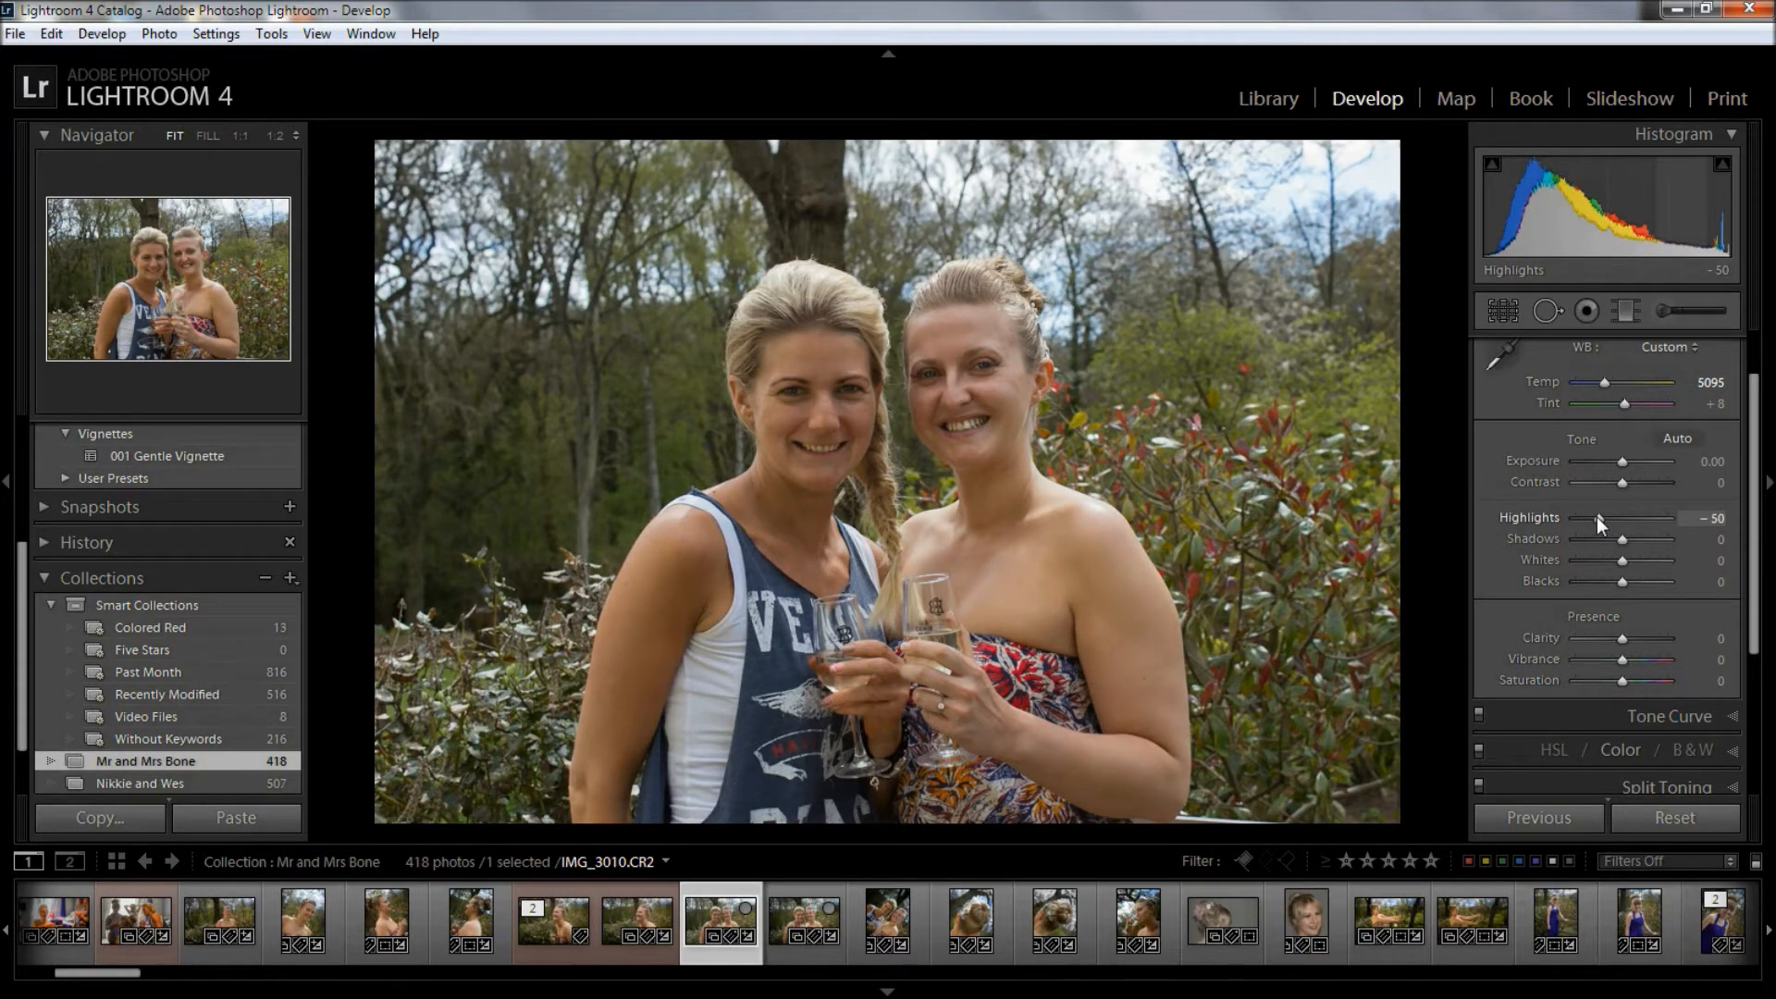
drag(1623, 540, 1613, 575)
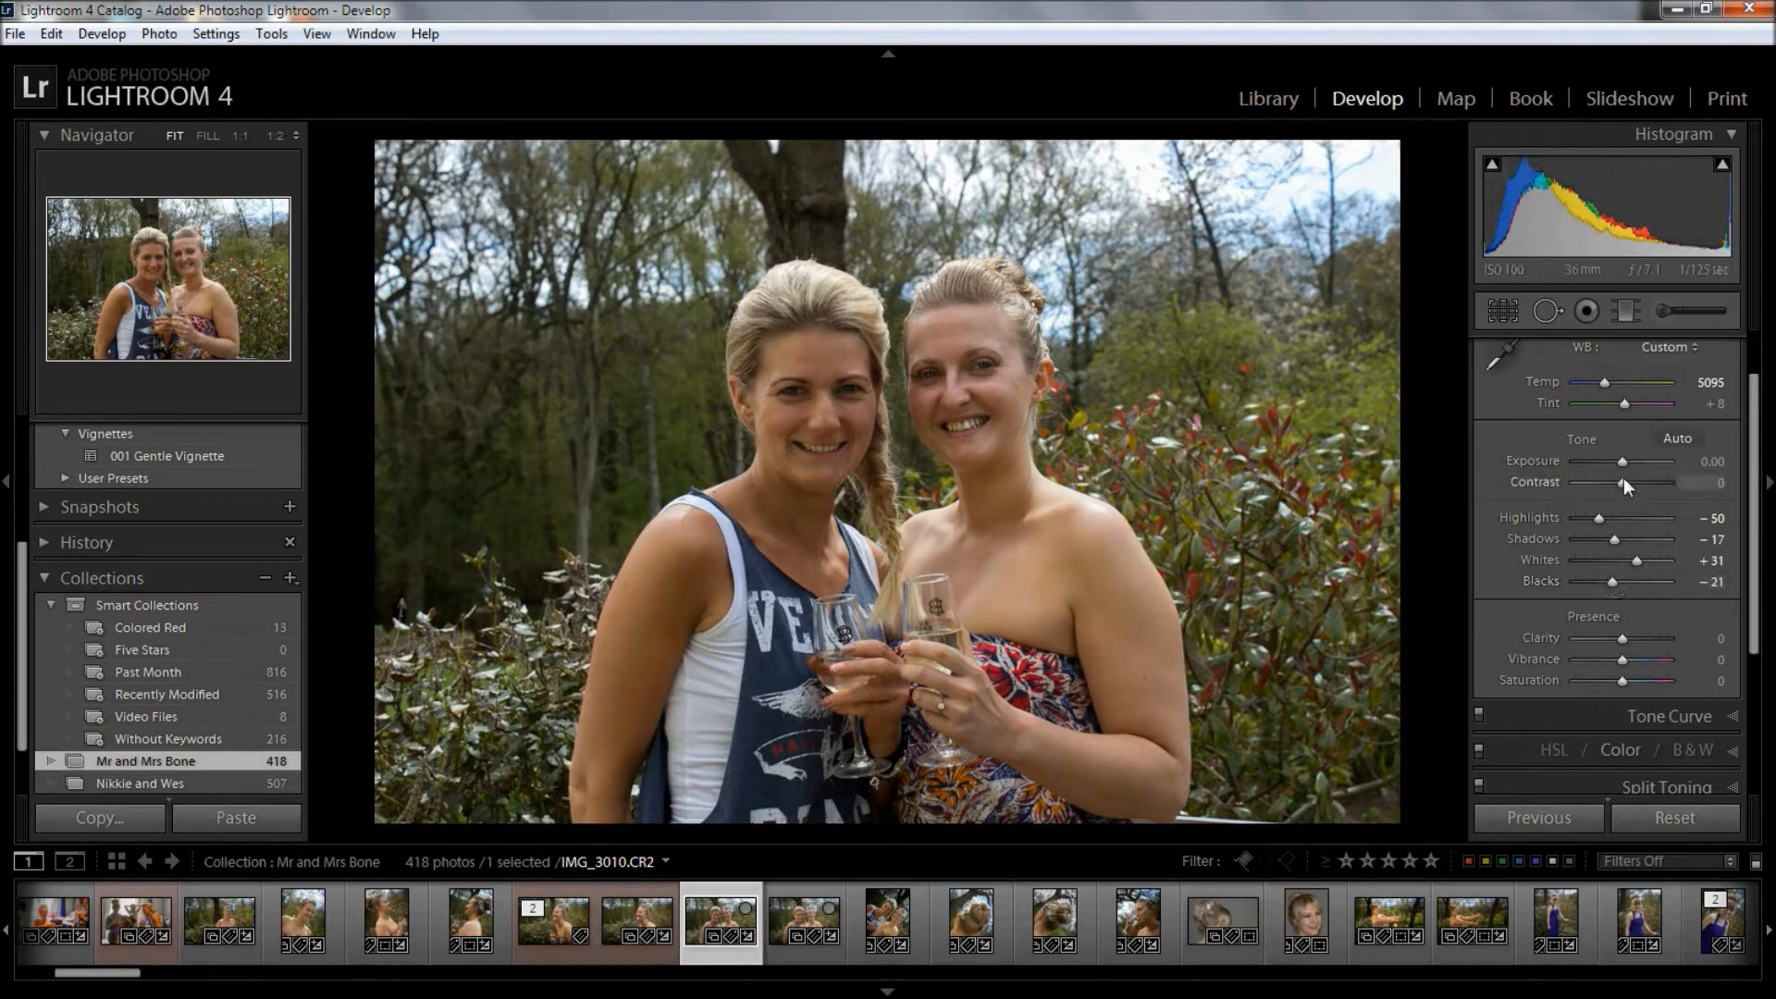
drag(1623, 481, 1626, 481)
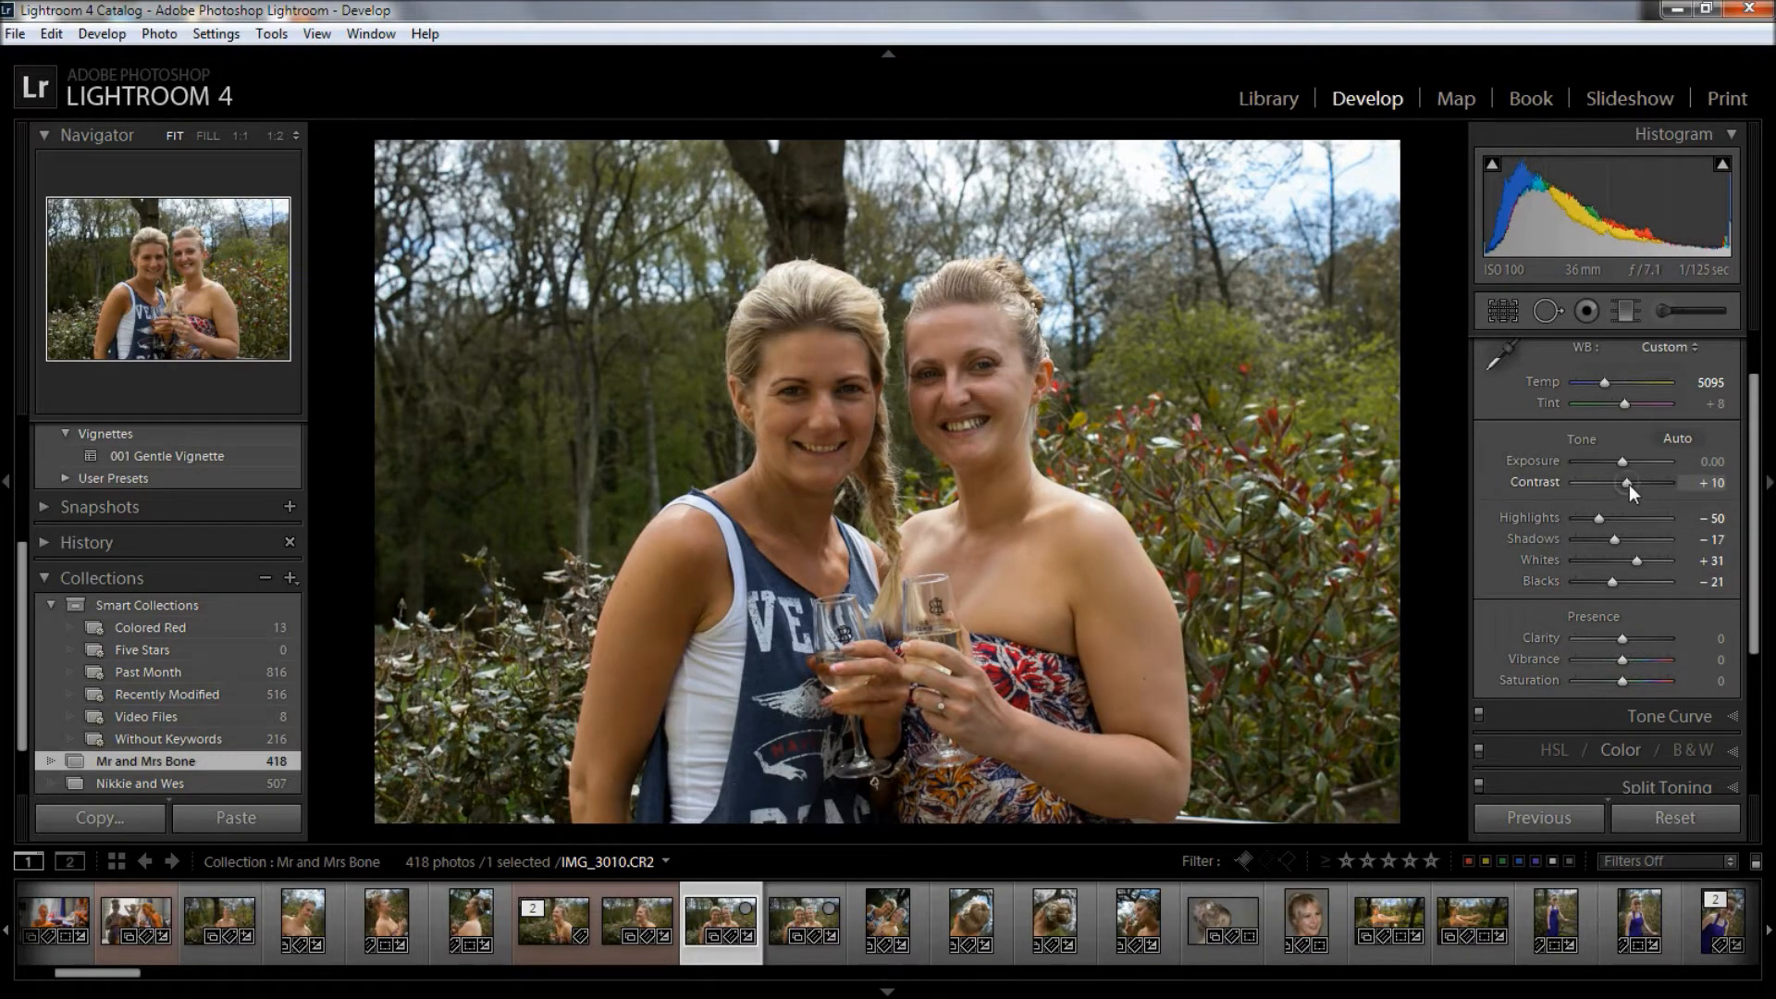
- In the lens corrections, remove chromatic aberration and enable profile corrections with Canon as the lens make
scroll(1763, 583, down, 3)
scroll(1763, 583, down, 1)
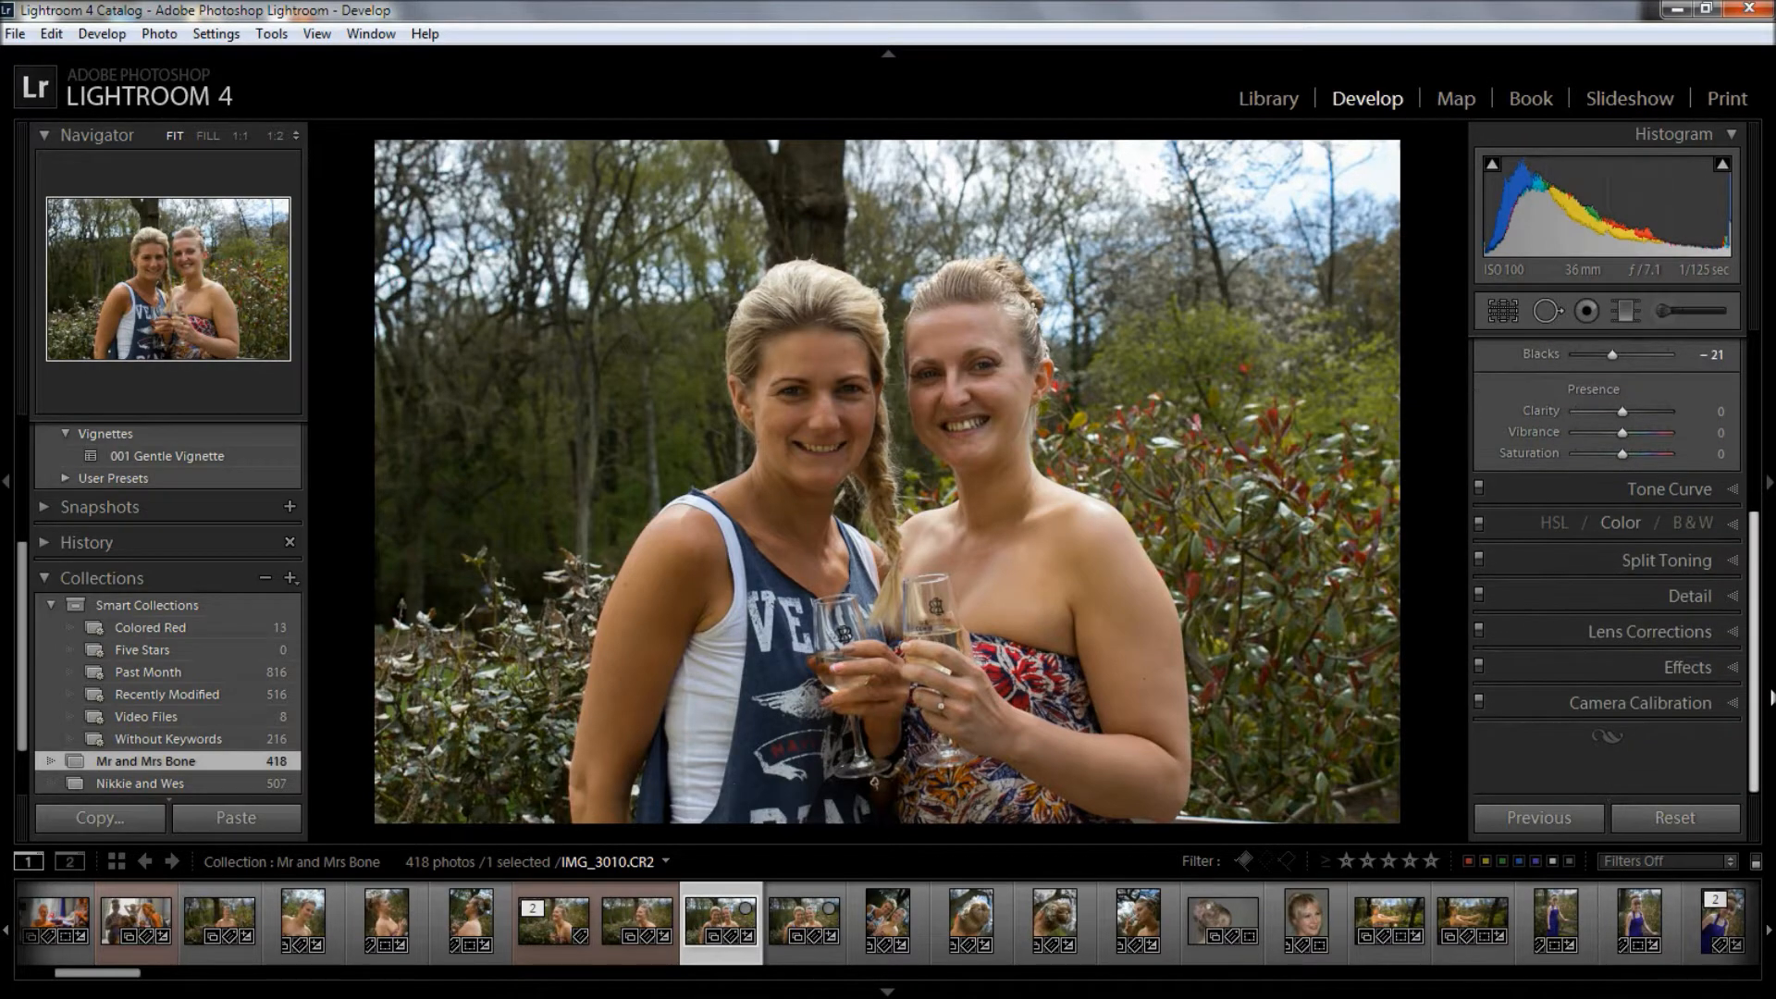
click(1724, 629)
click(1514, 416)
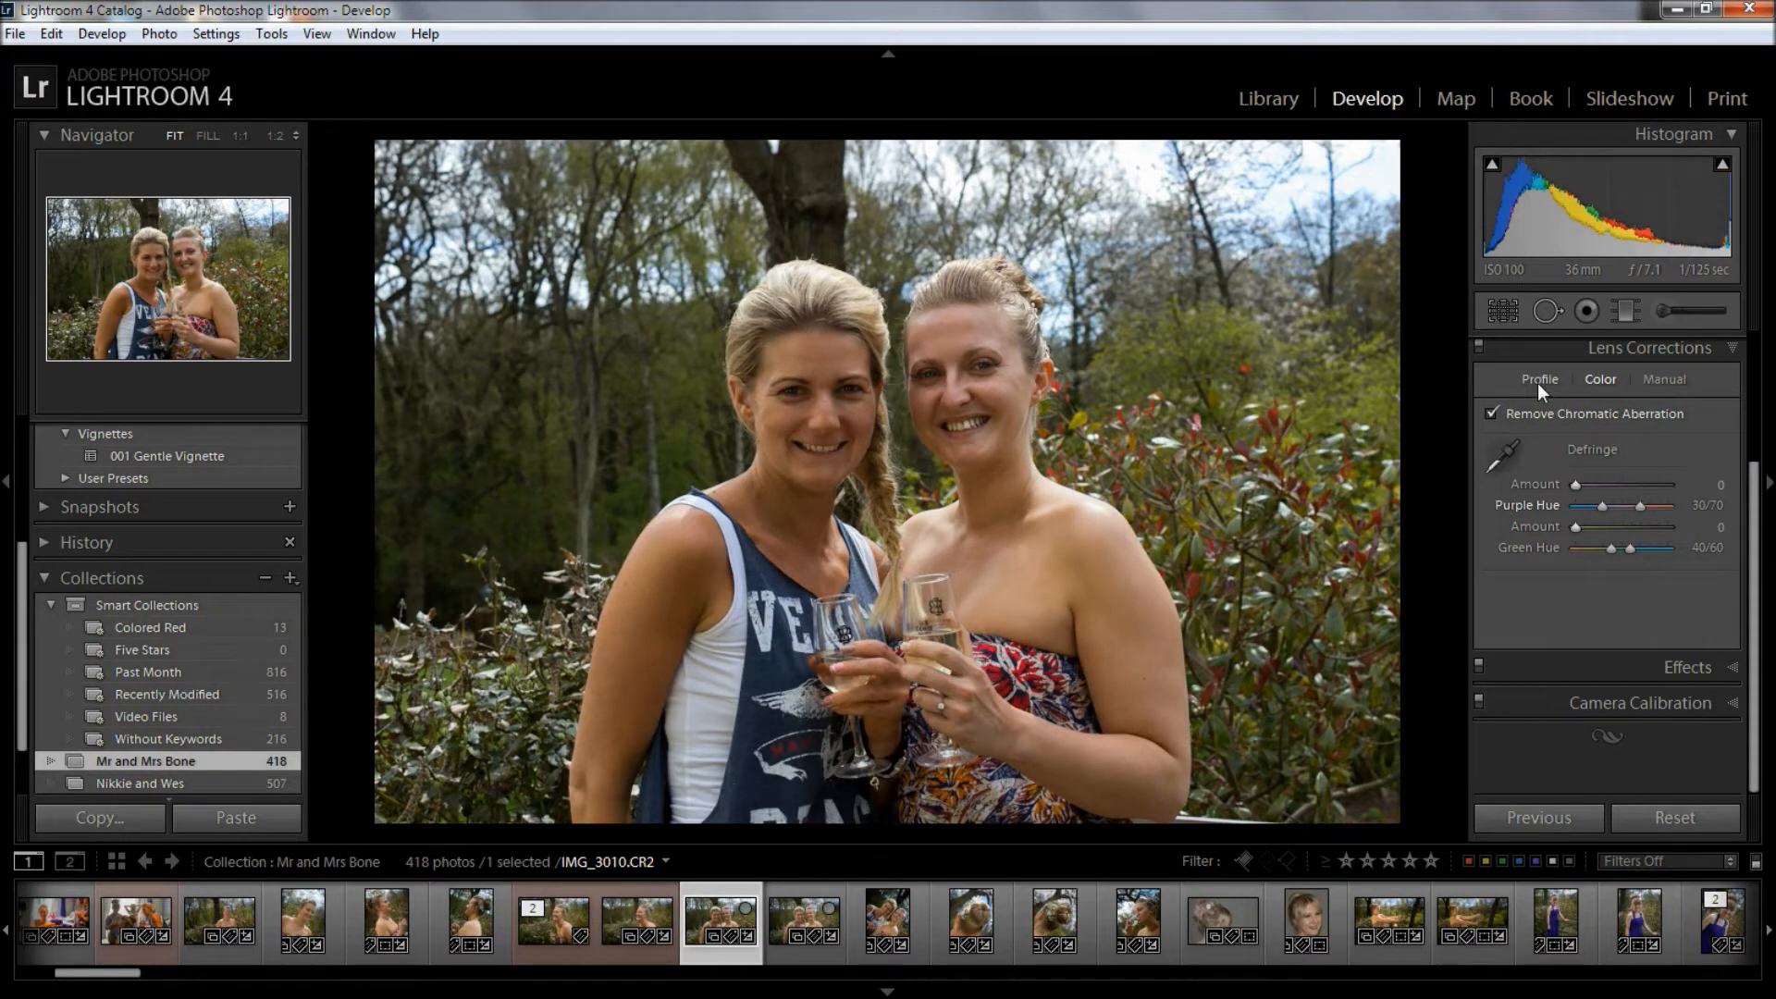
click(1539, 383)
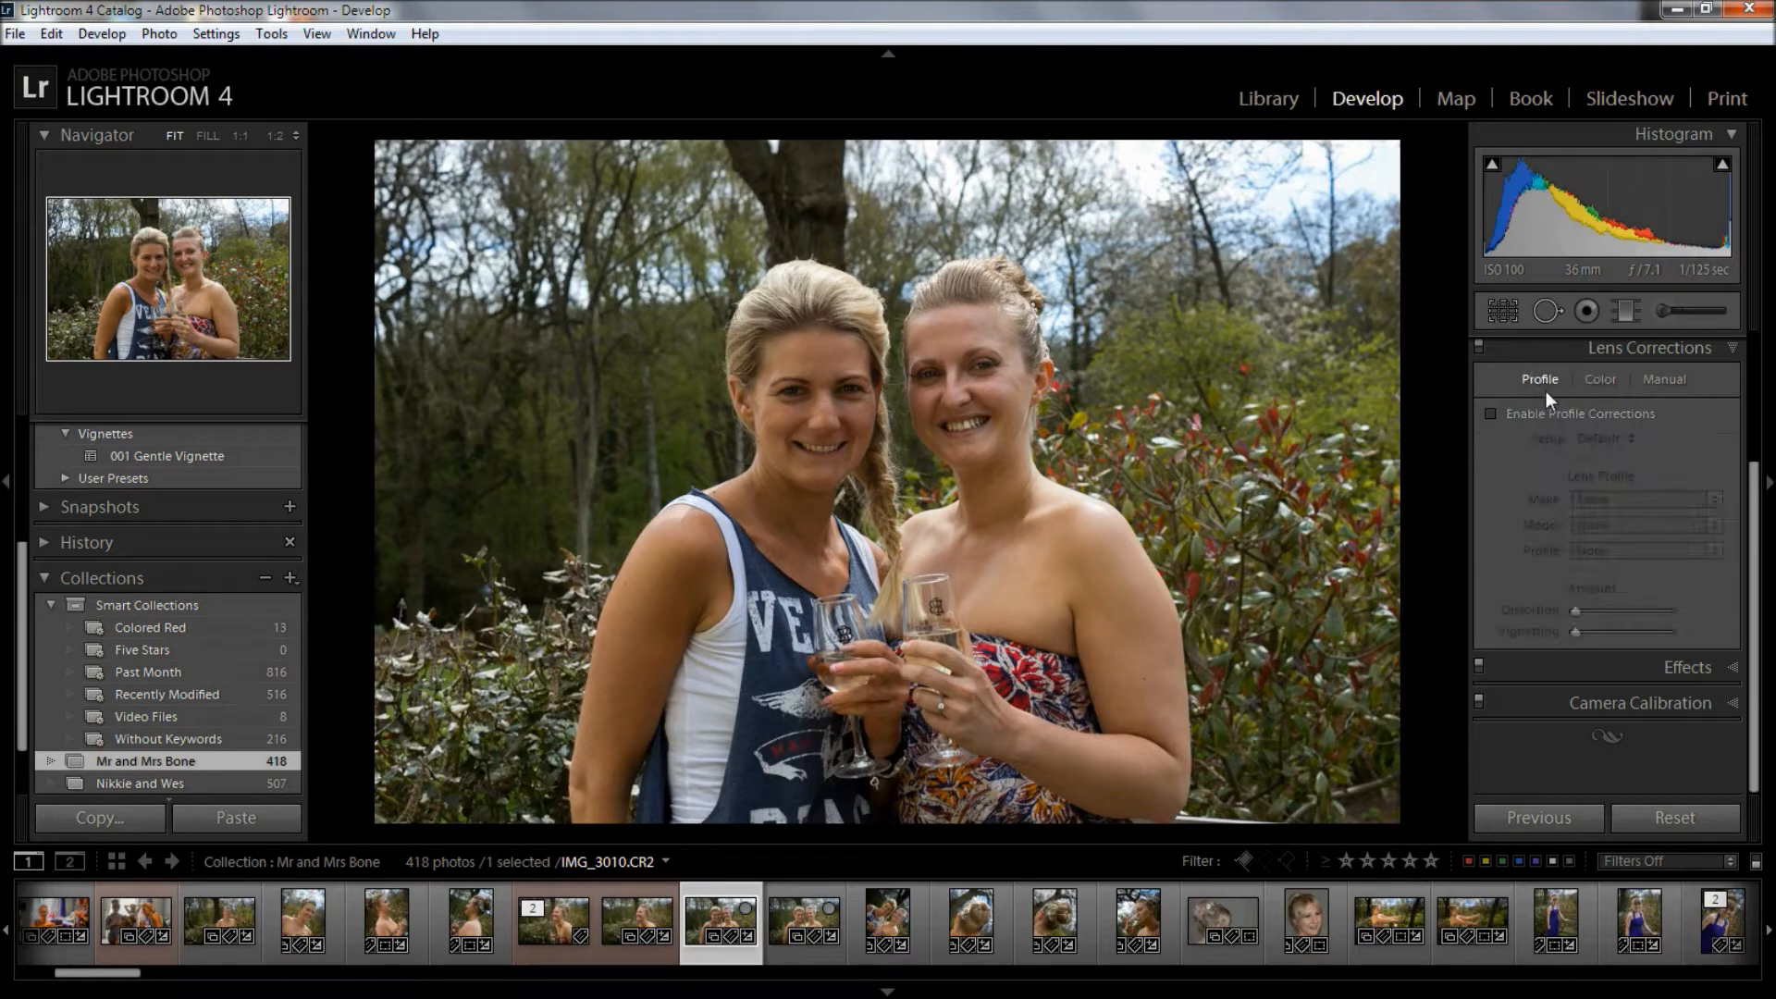
click(1647, 500)
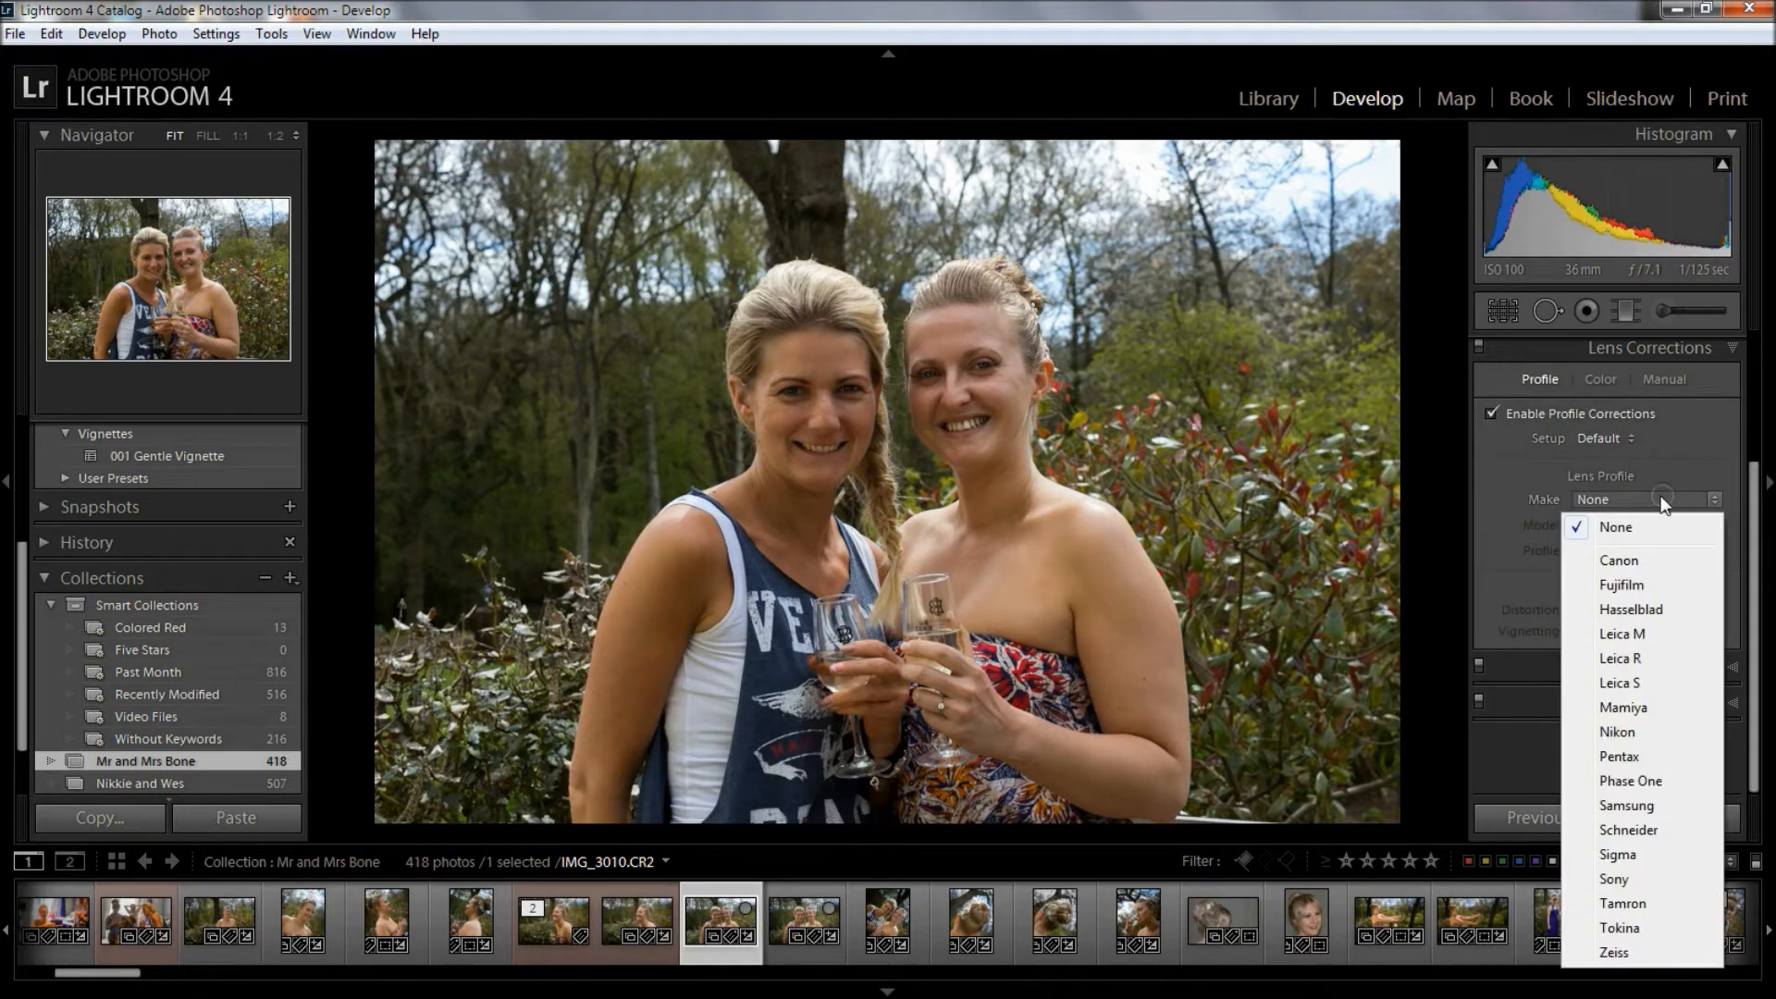
click(1626, 558)
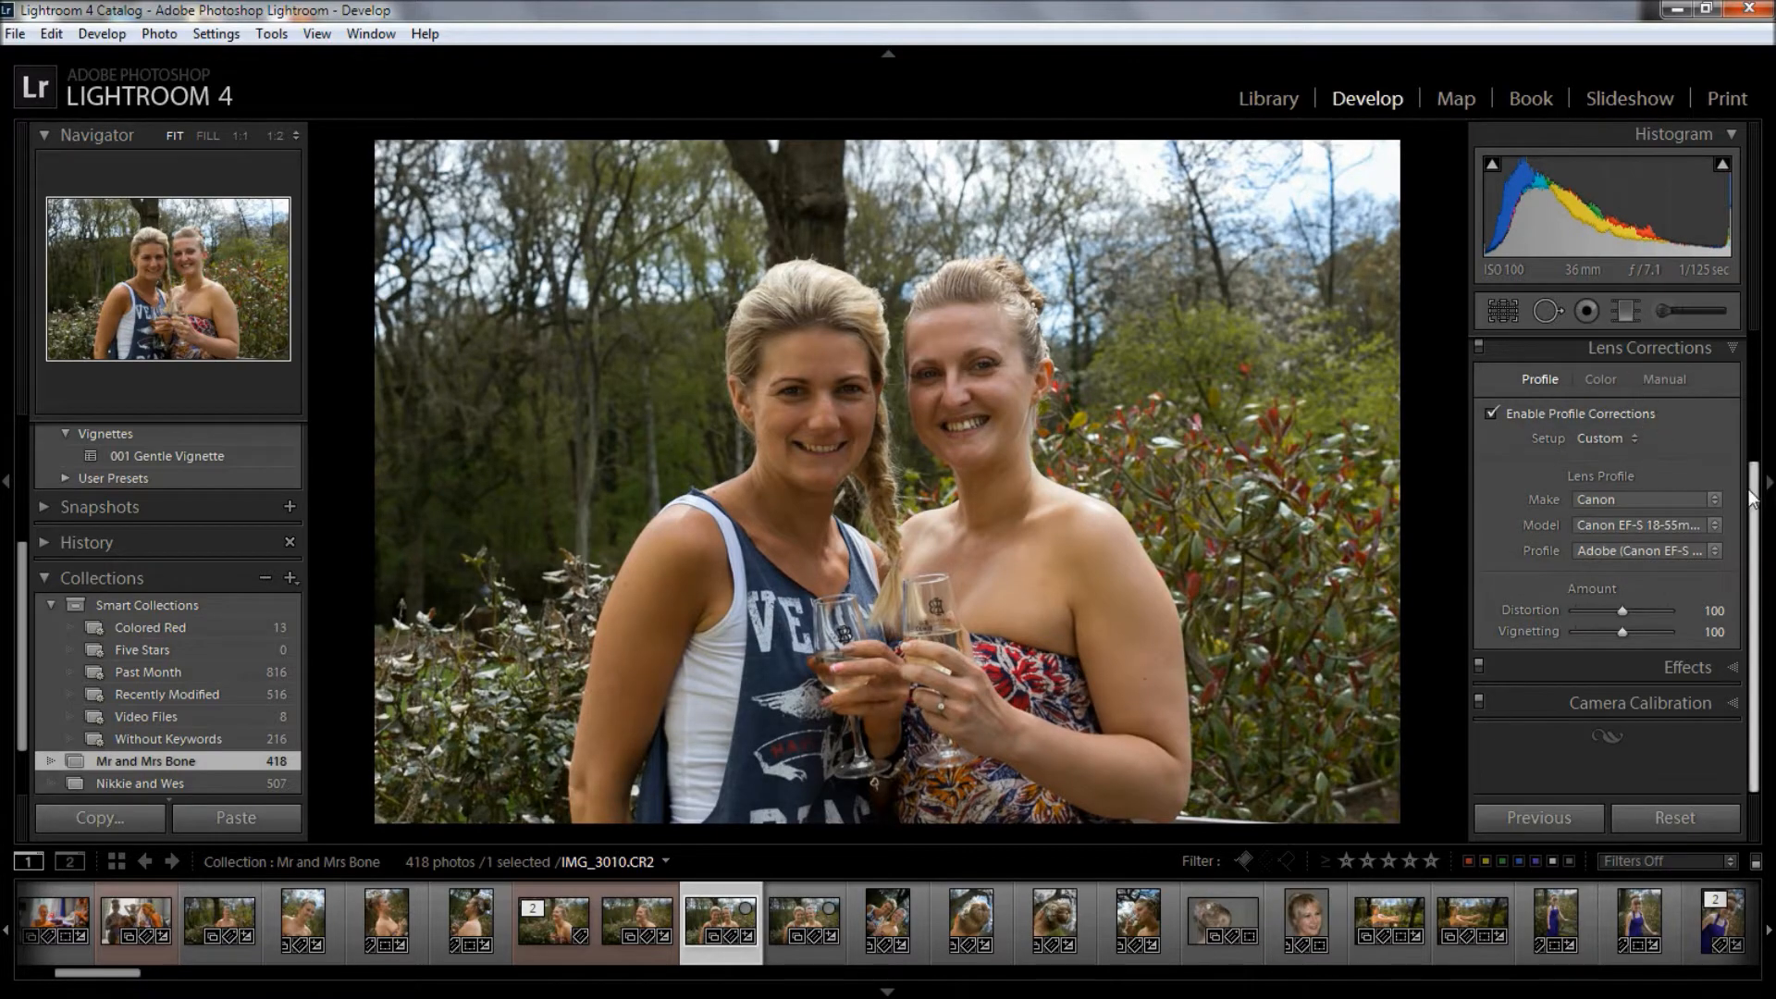
- Open the adjusted photo IMG_3010.CR2 in Photoshop for retouching
scroll(1735, 515, up, 4)
click(1722, 364)
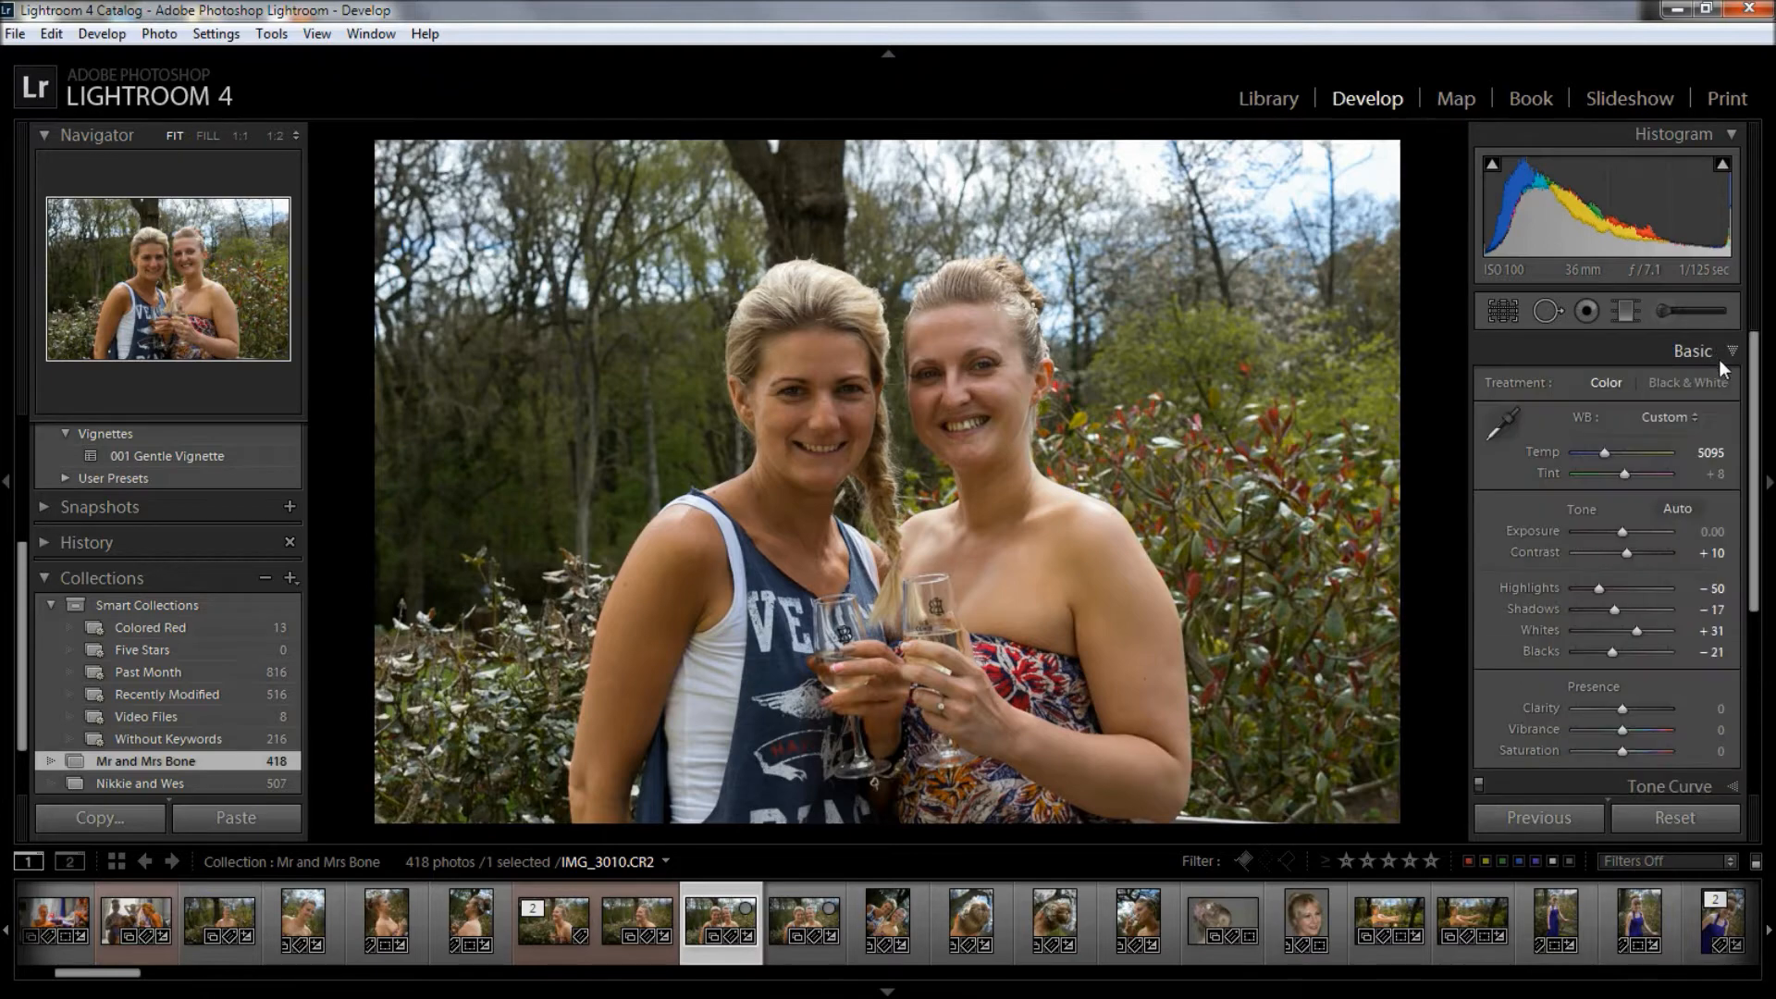
scroll(1757, 481, down, 4)
drag(1765, 506, 1761, 603)
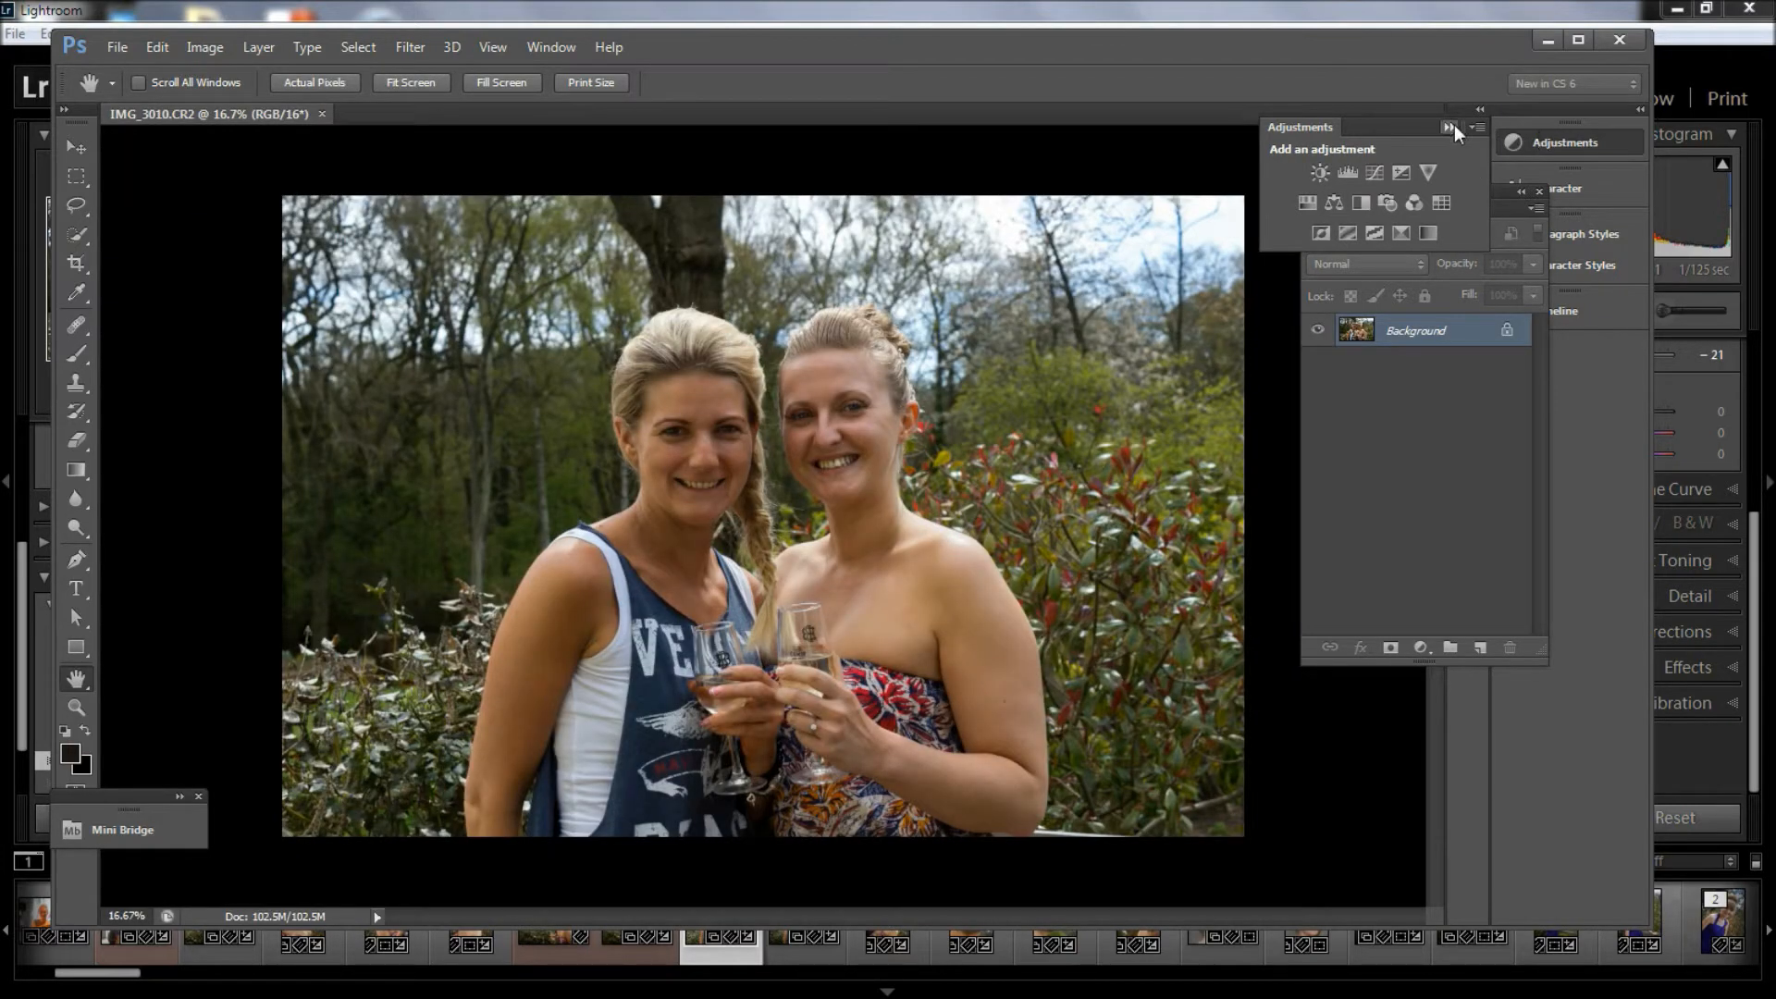
- Collapse the expanded Adjustments panel and dock the floating Layers panel below Timeline
drag(1414, 124, 1477, 123)
click(1449, 127)
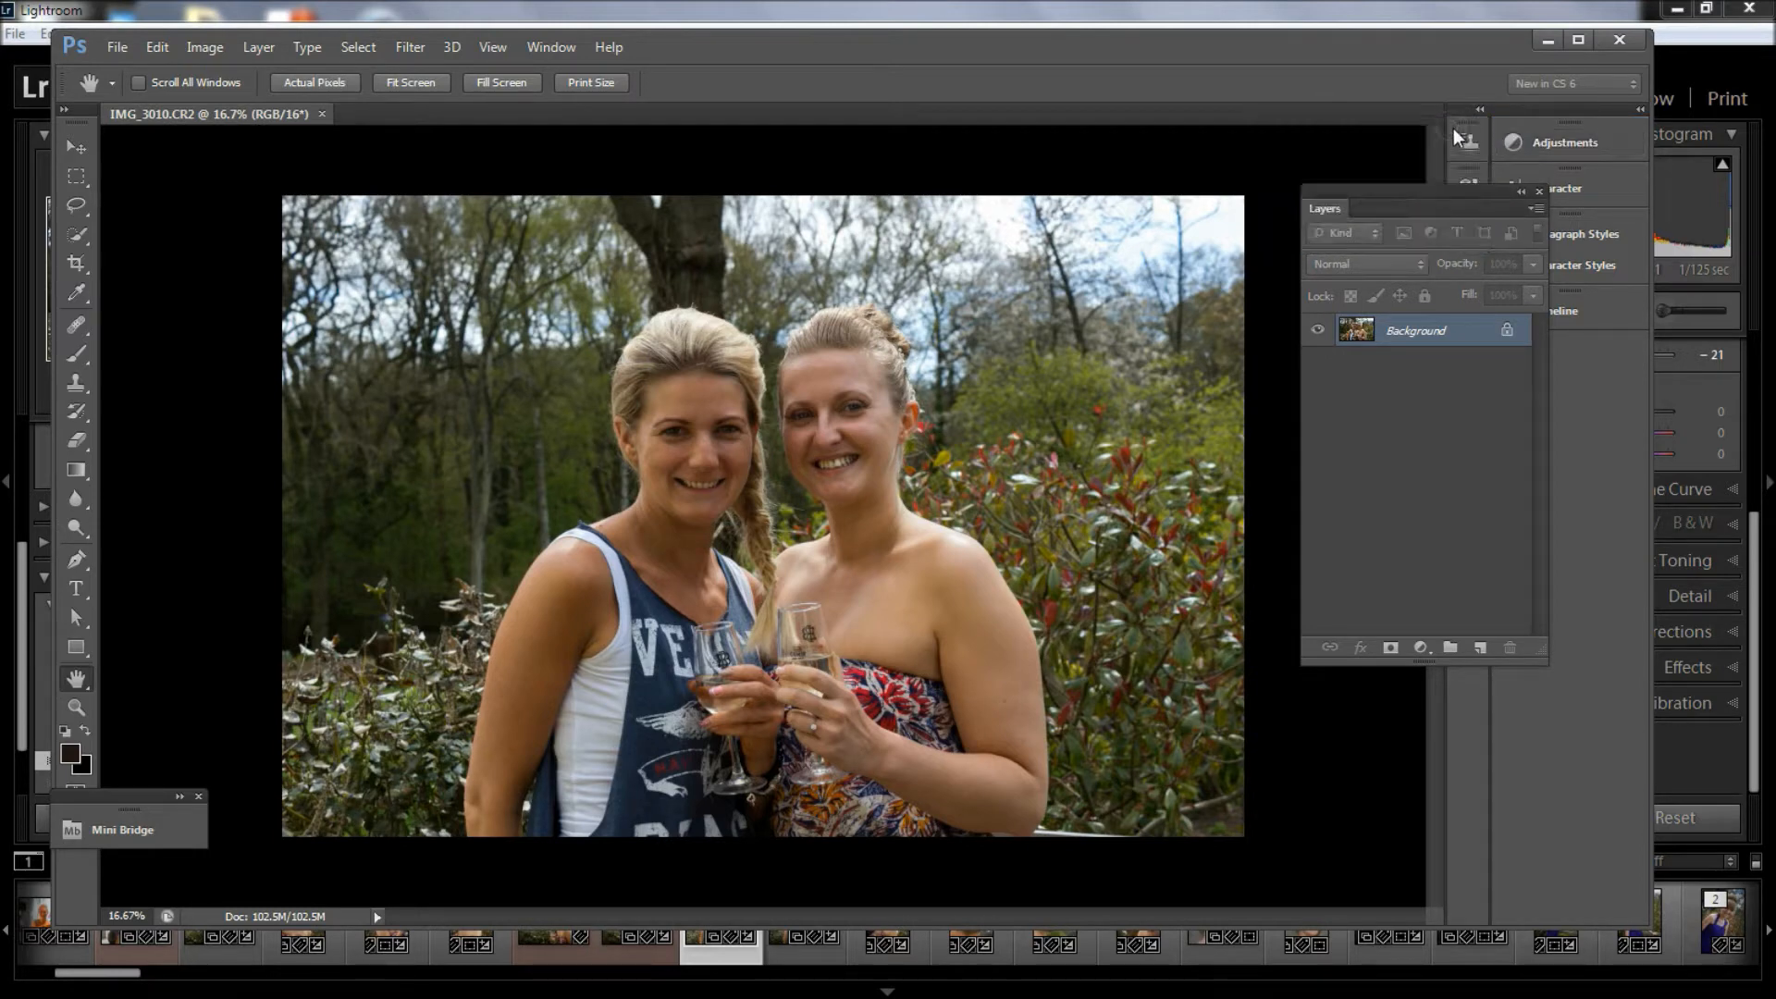
drag(1462, 192, 1569, 346)
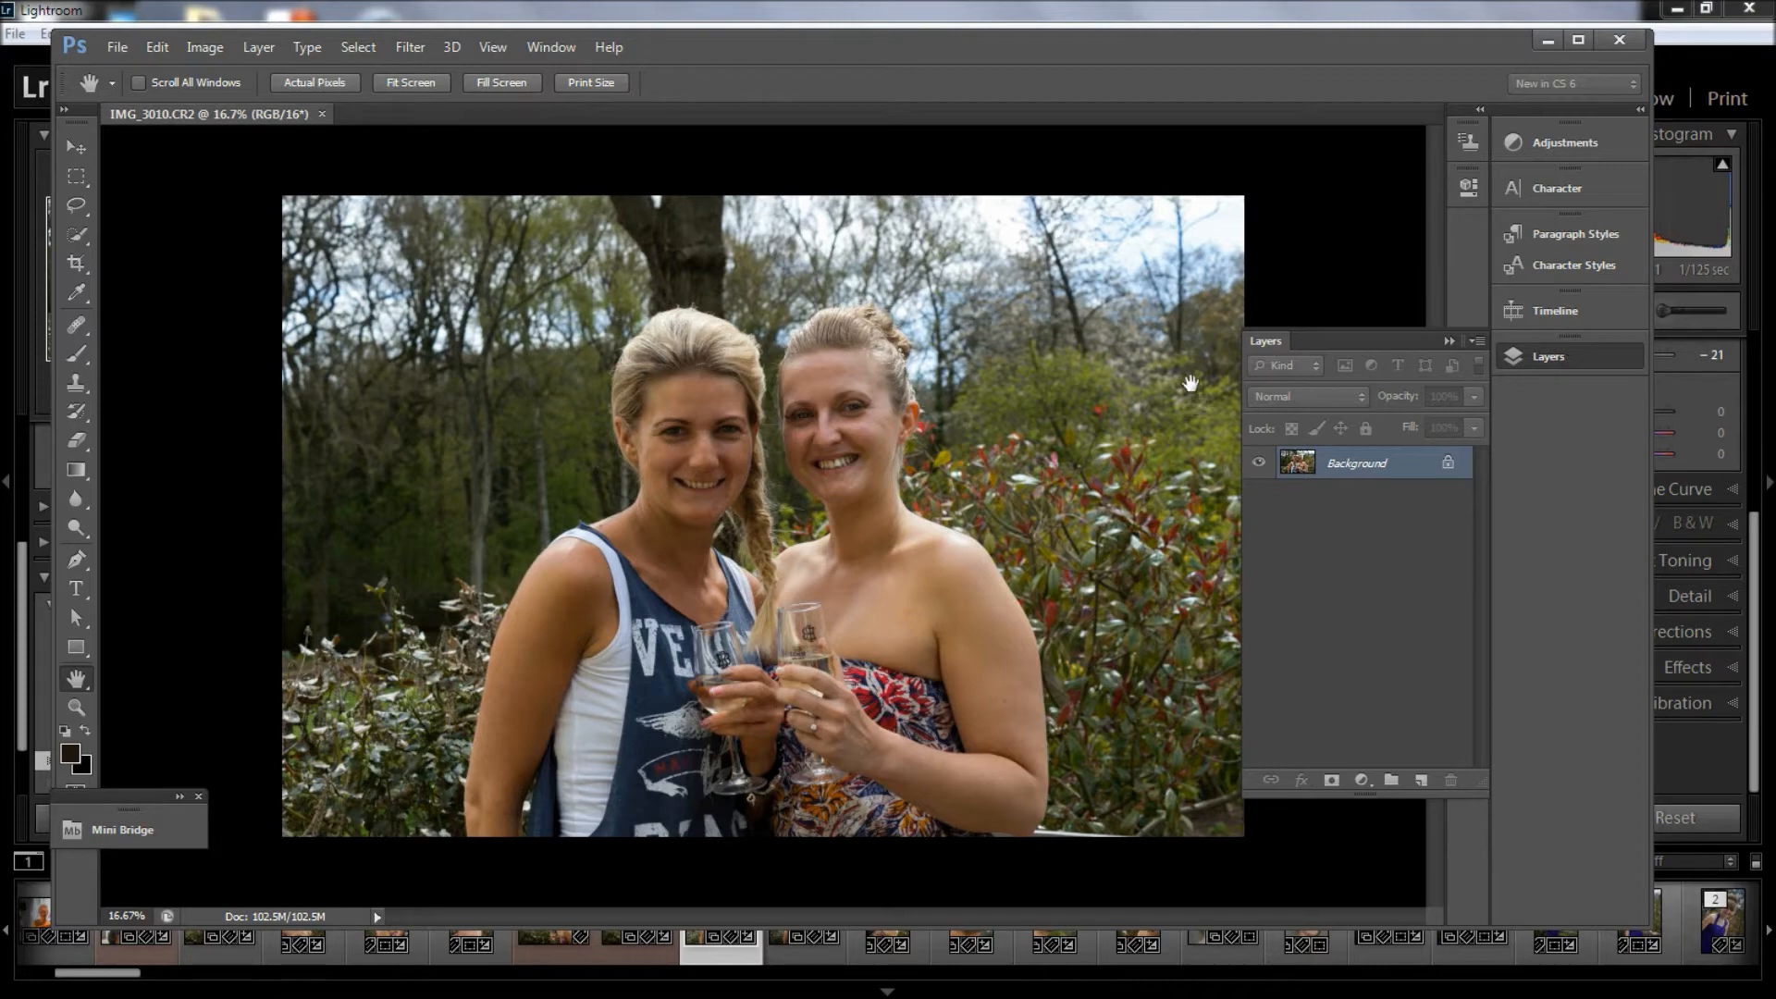
- Duplicate the Background layer twice so that two copies sit above it
key(z)
drag(818, 452, 760, 491)
key(h)
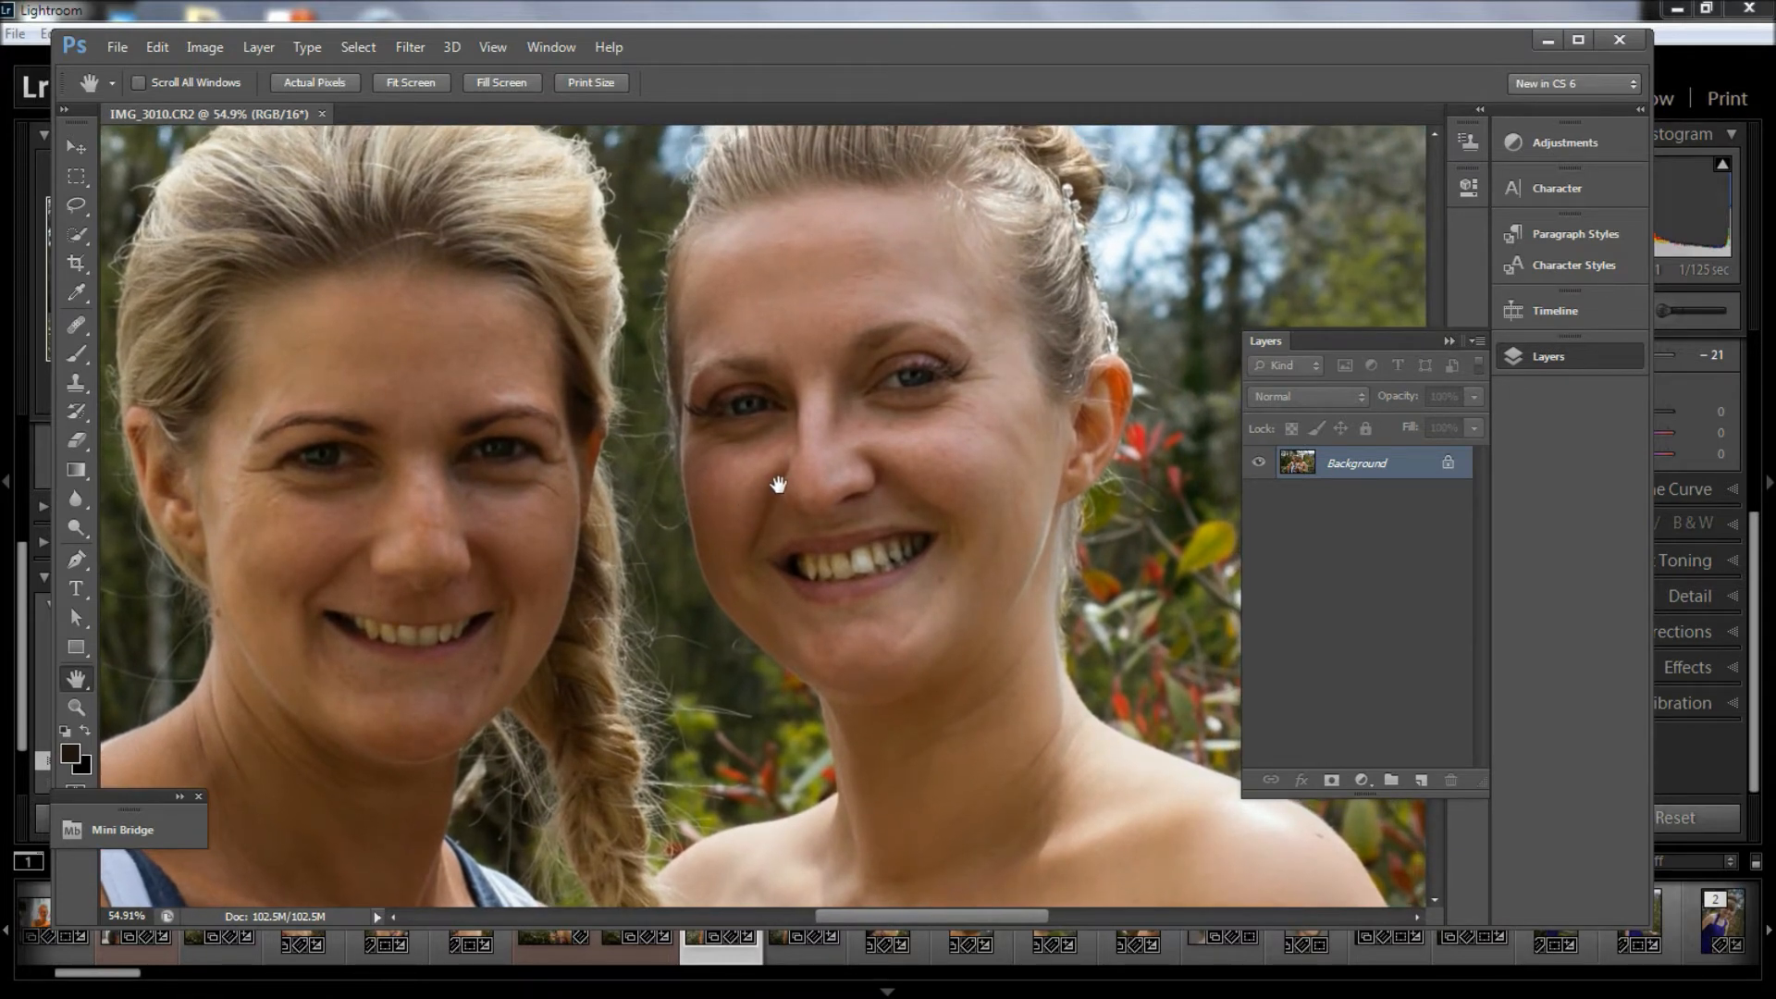
key(ctrl+j)
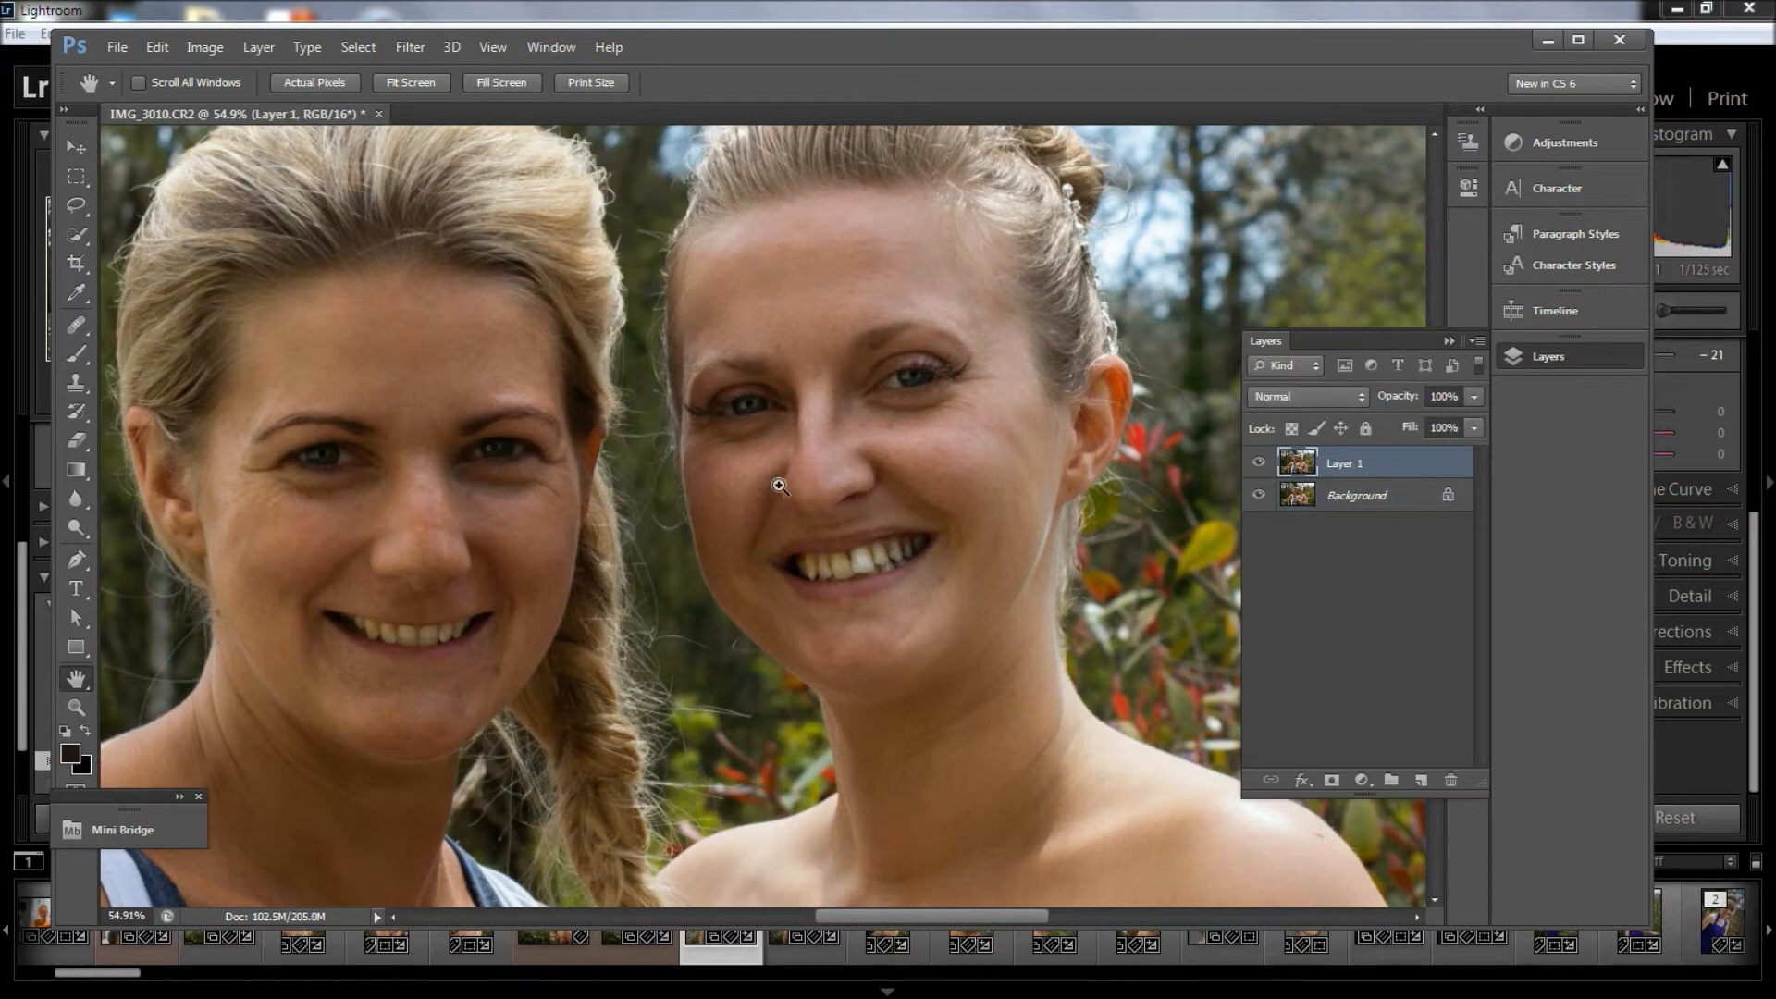
key(ctrl+j)
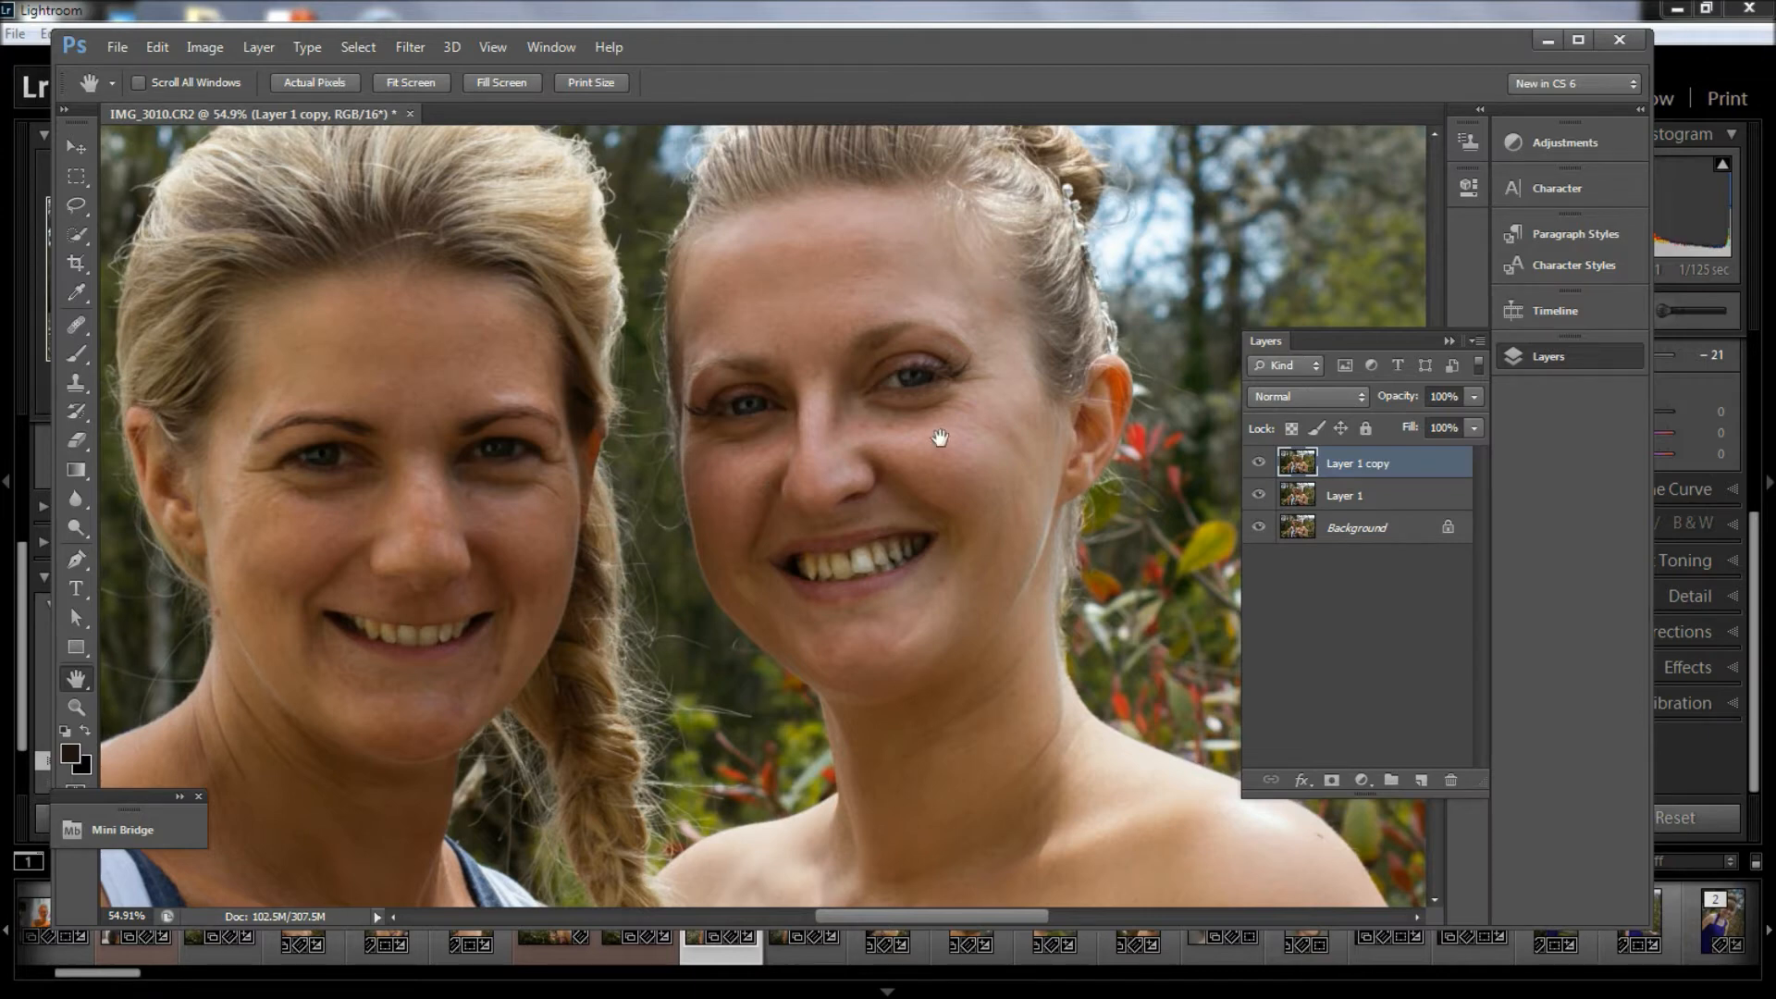
- Rename the lower duplicate layer as Texture
click(1364, 497)
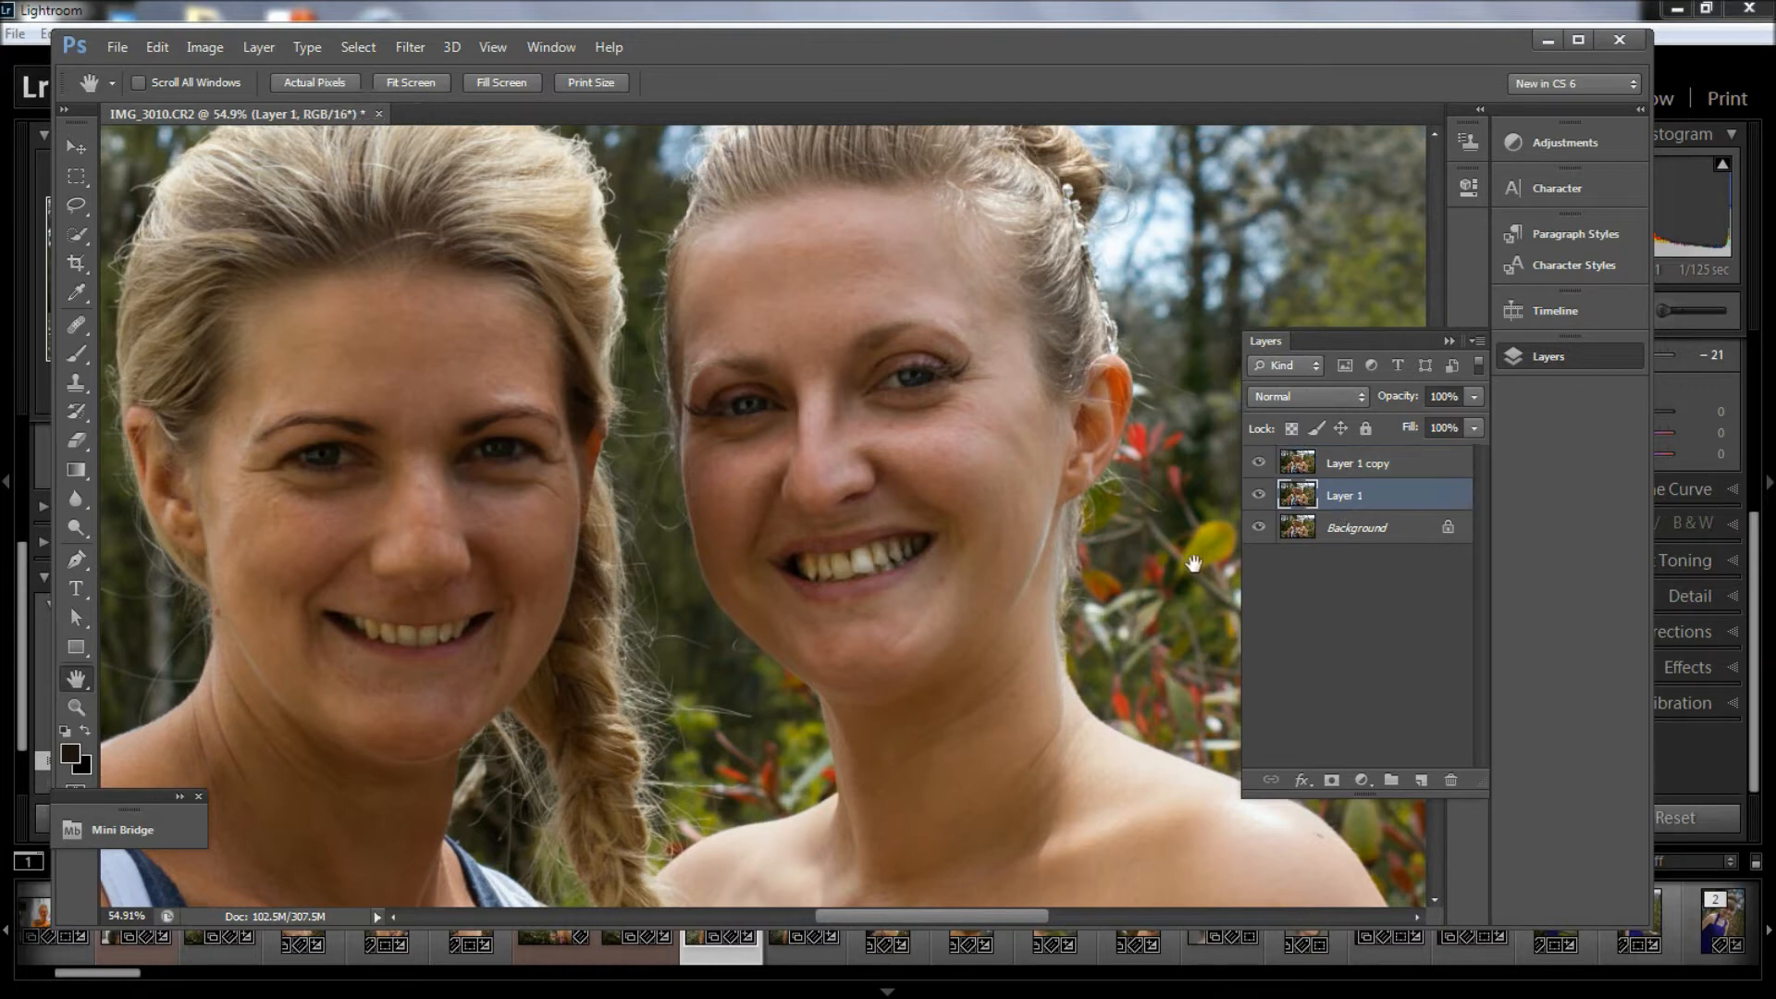
double_click(1363, 496)
text(Texture)
key(Return)
- Move the other duplicate layer below Texture and rename it as colour
drag(1378, 463, 1385, 501)
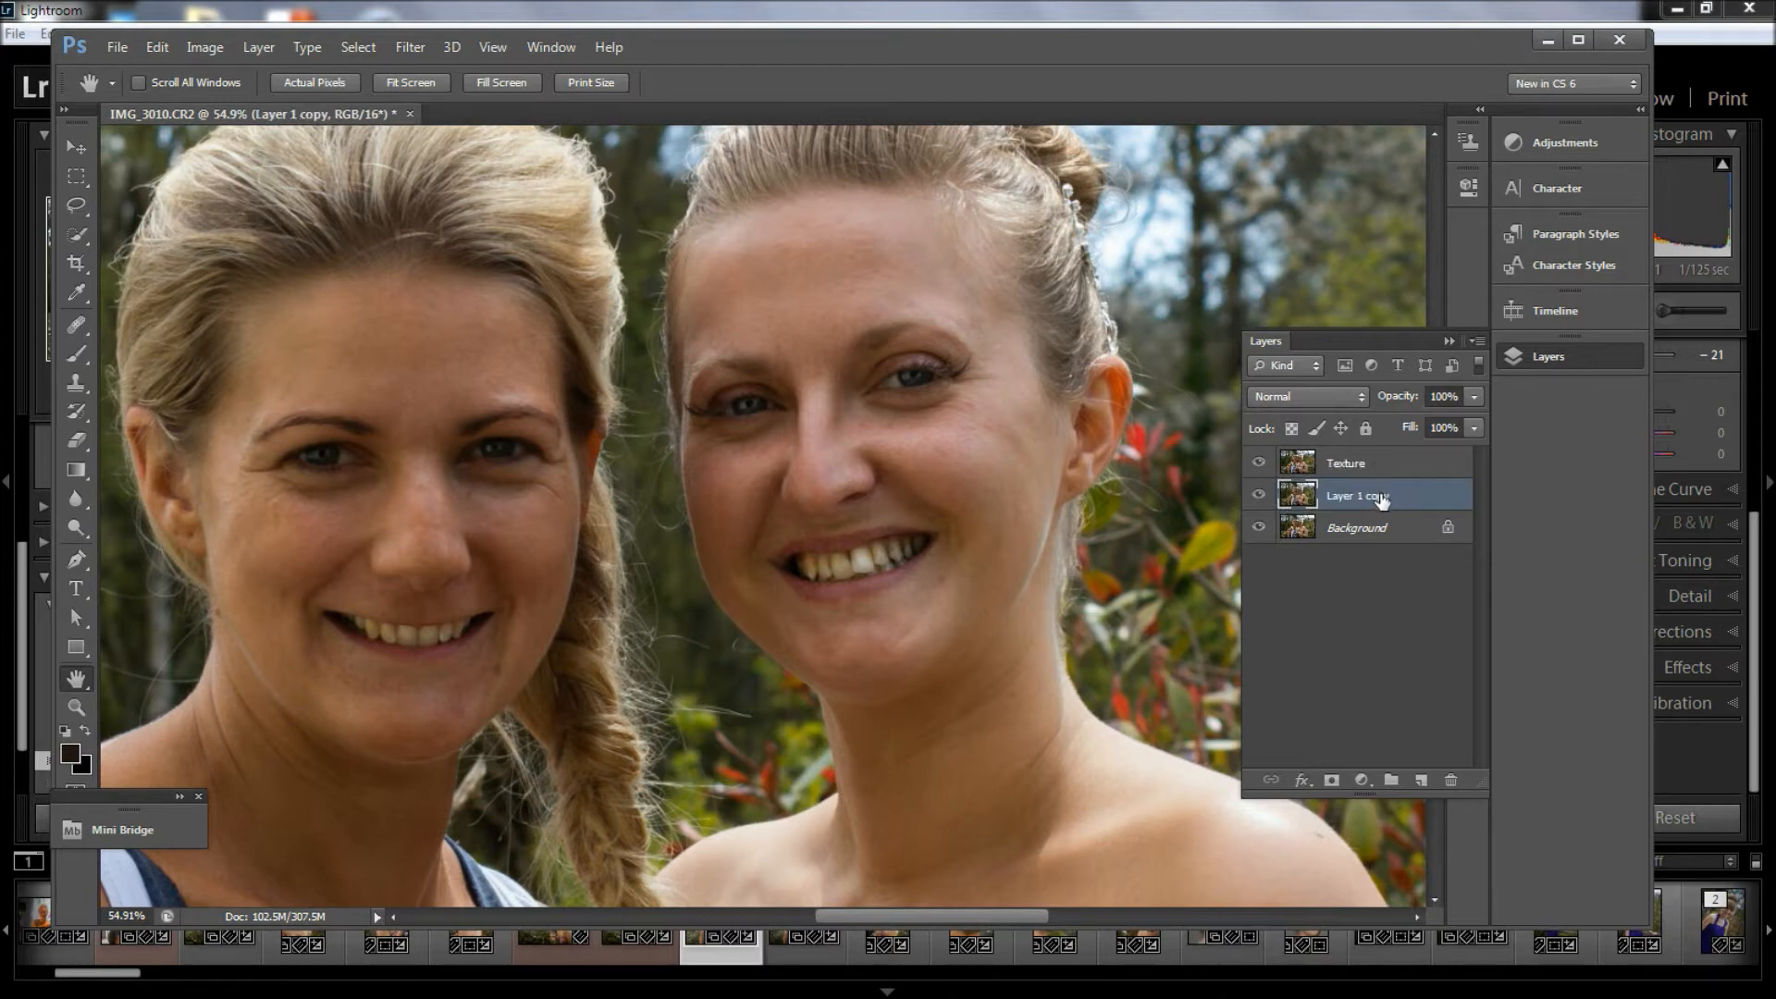
double_click(1380, 498)
text(colour)
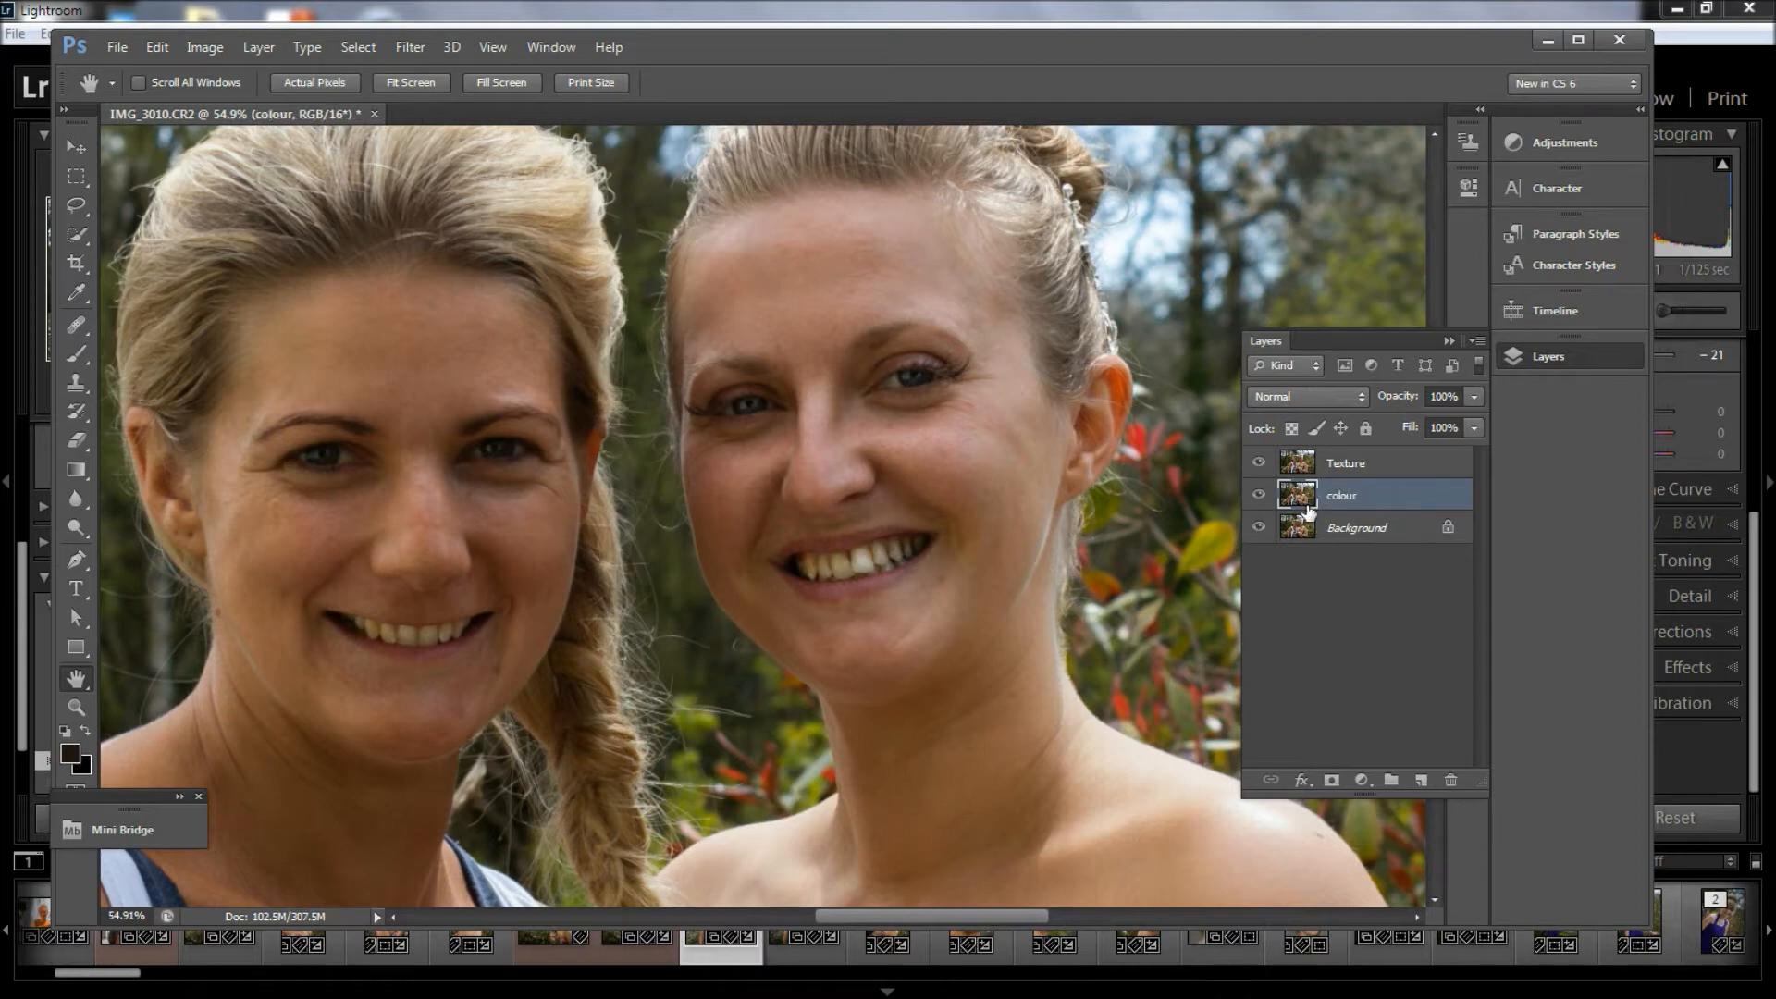
- Hide the Texture layer and apply a Gaussian Blur with a 7.0-pixel radius to the colour layer
click(1258, 463)
click(419, 47)
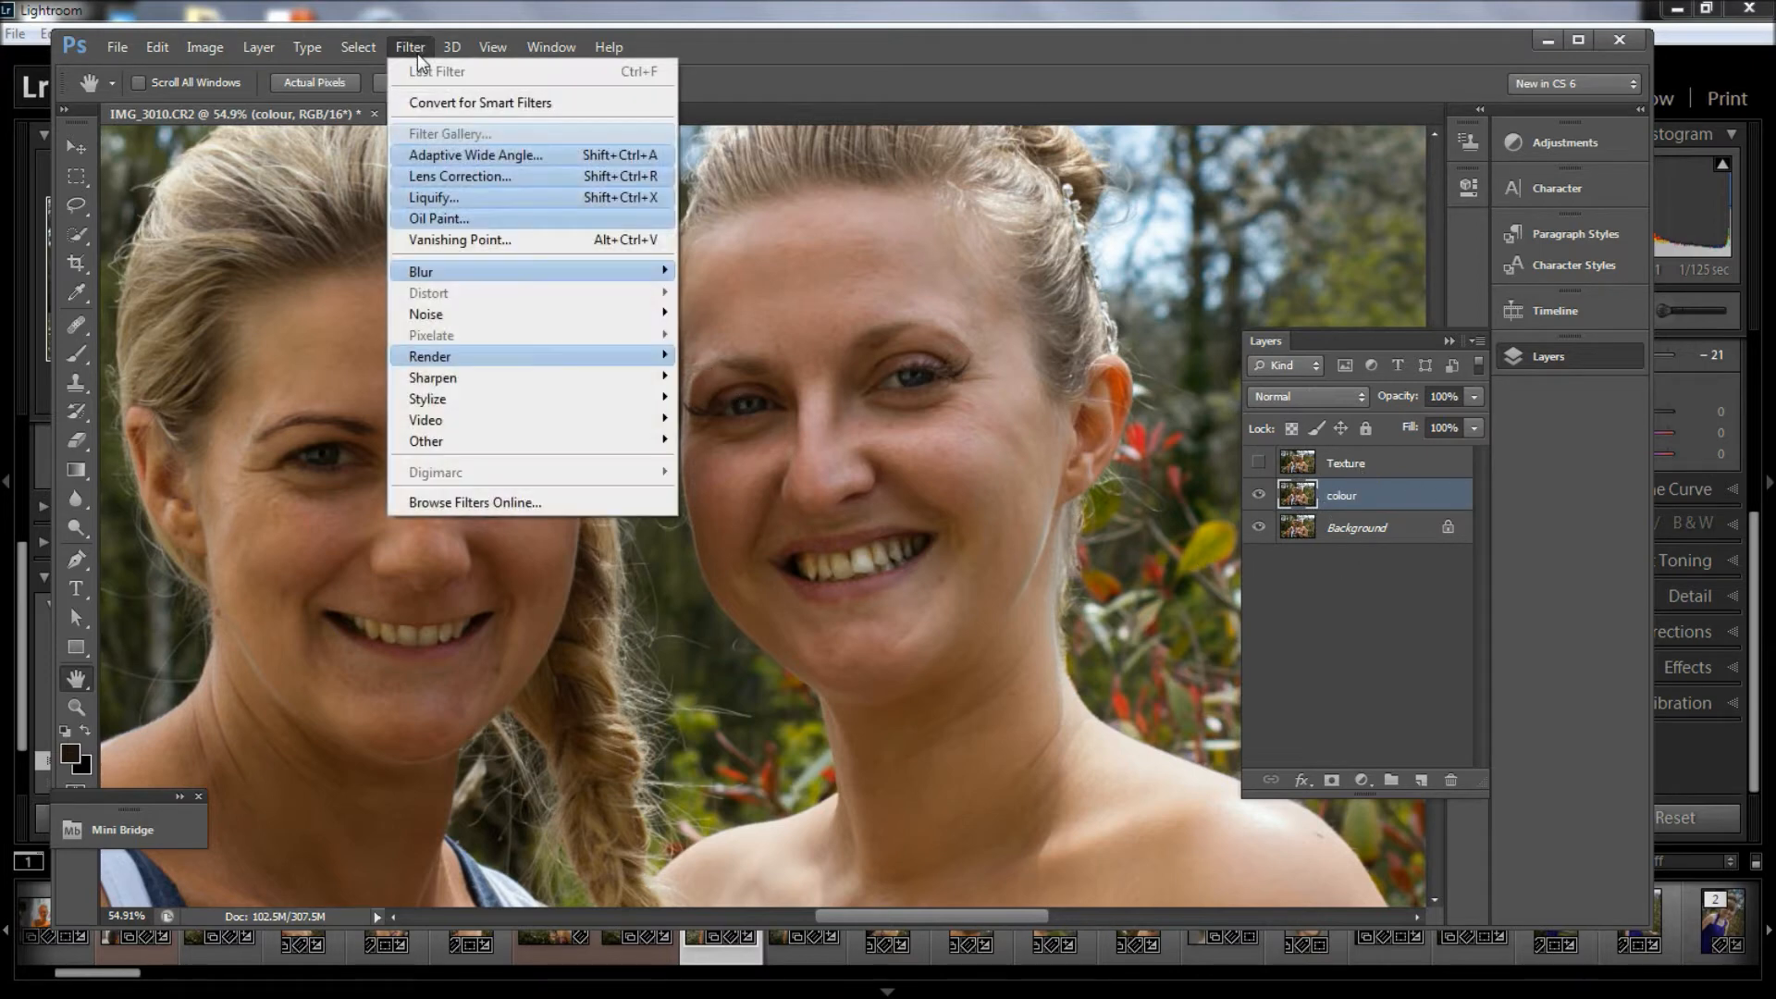
mouse_move(446, 269)
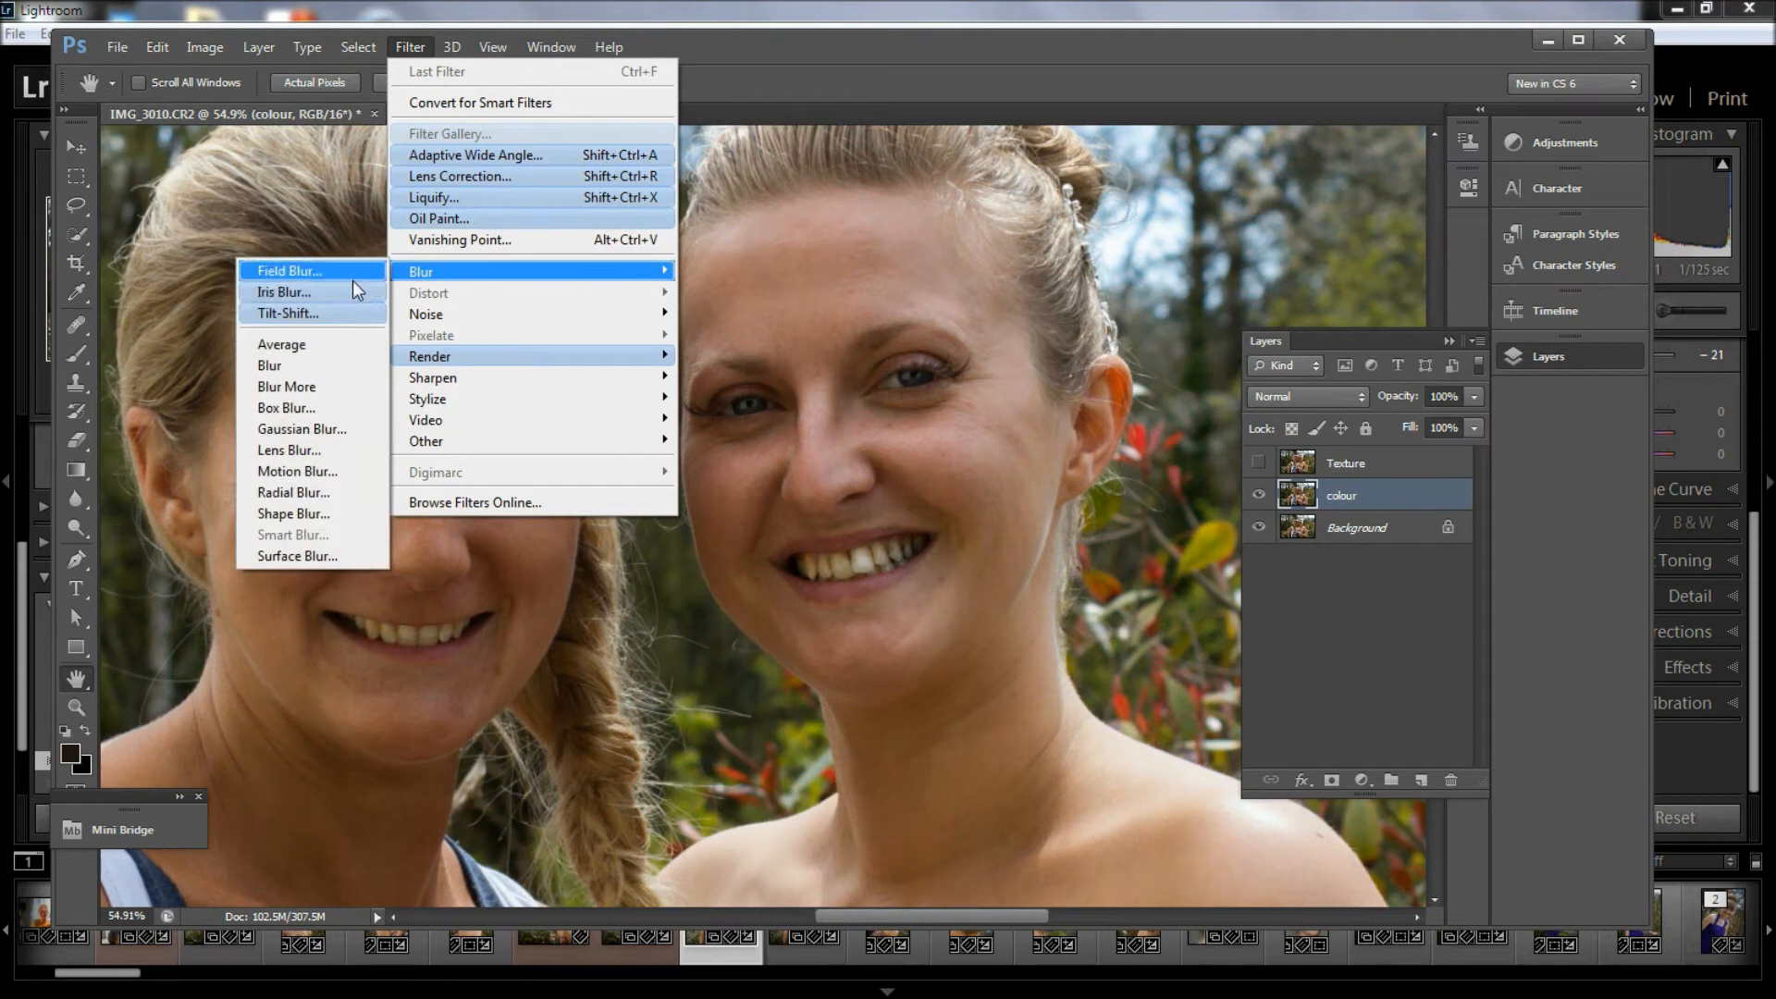
click(329, 429)
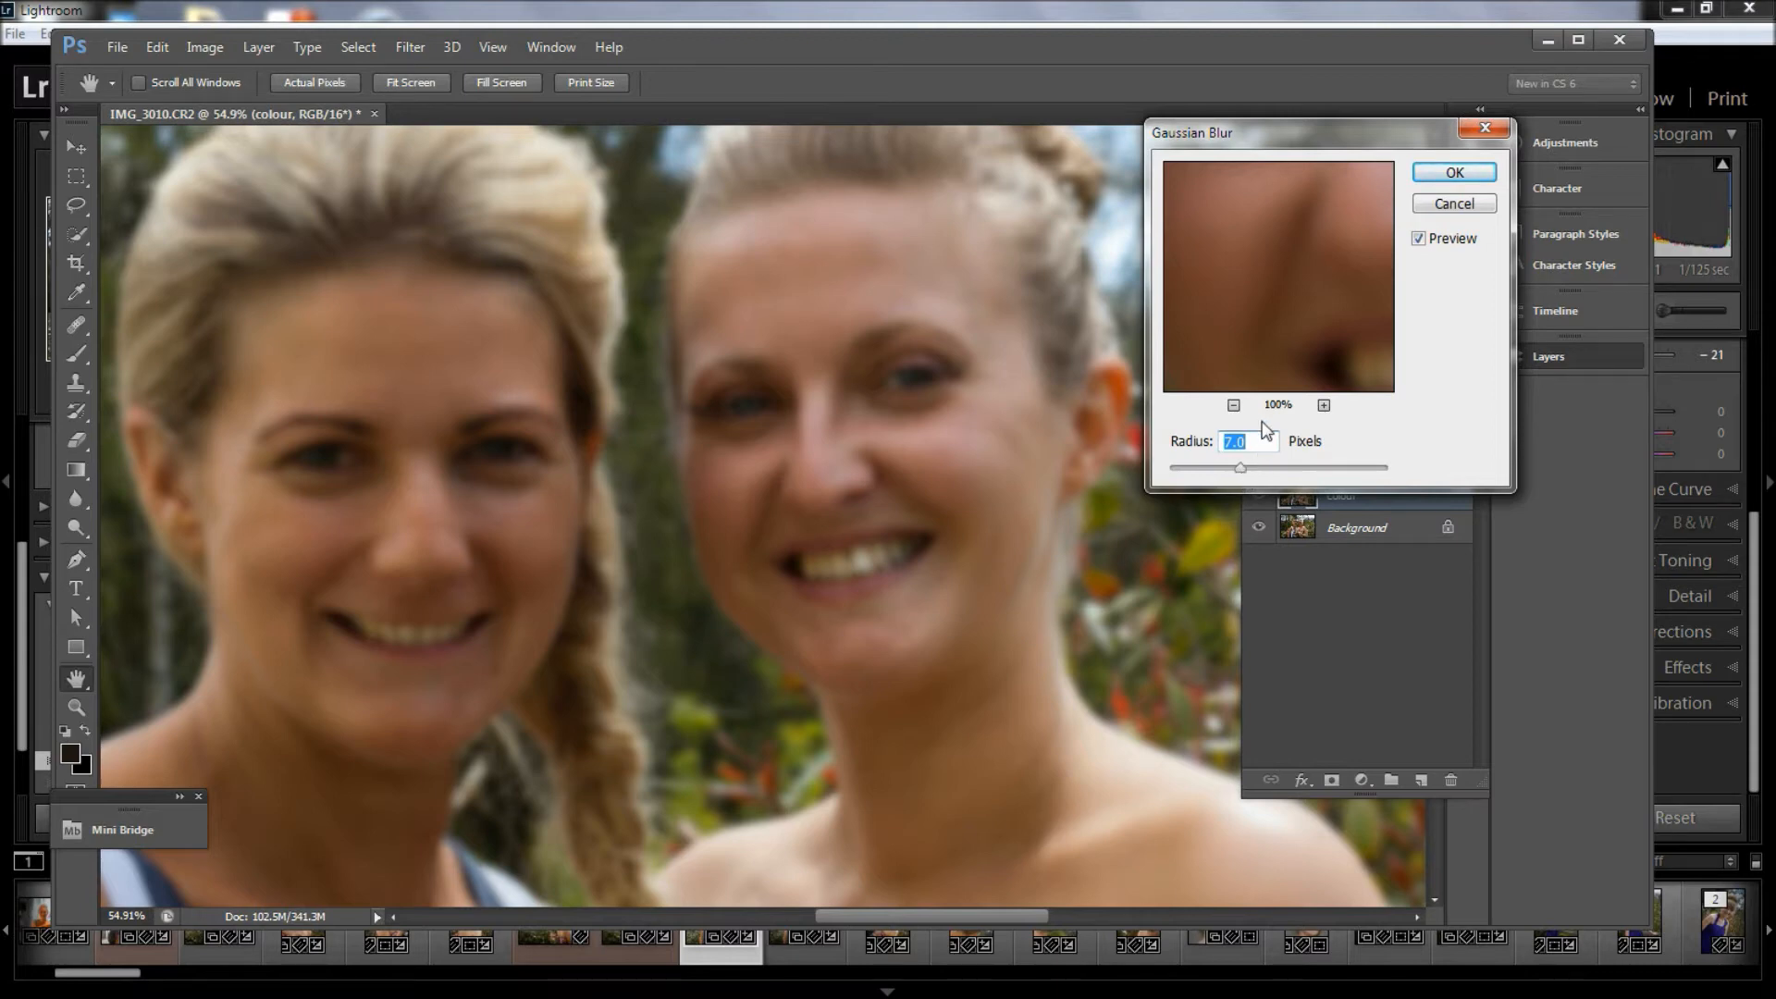
click(1449, 176)
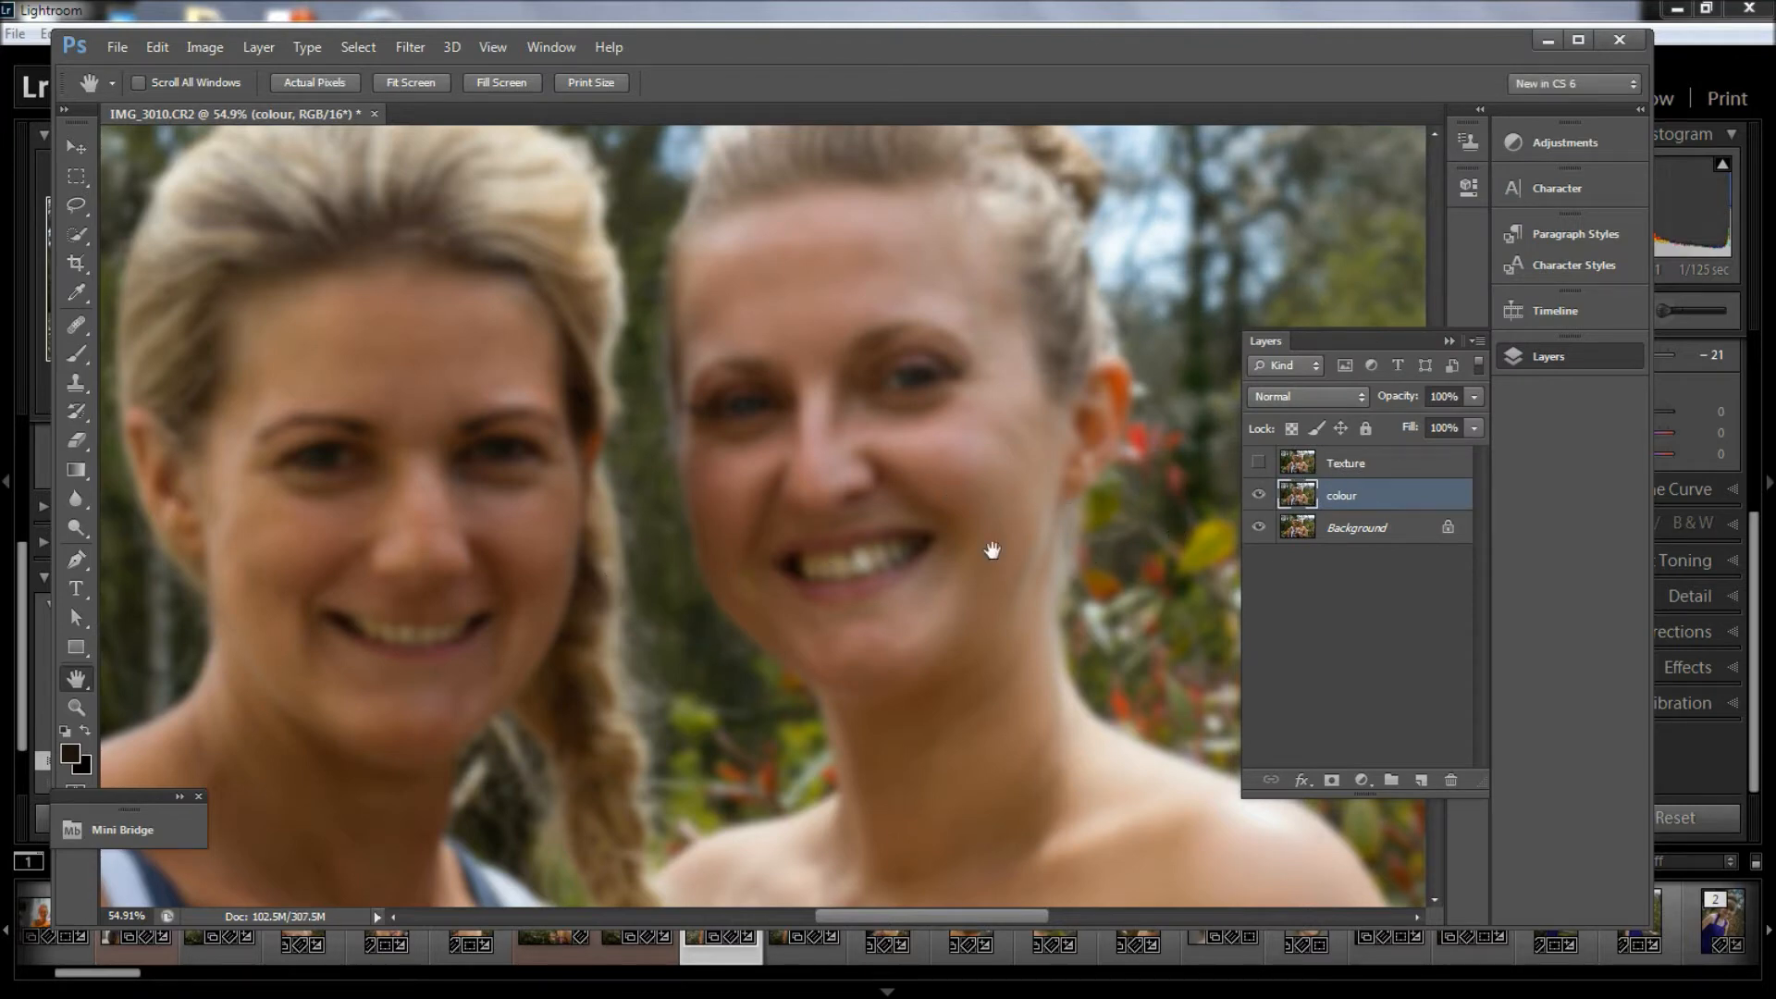
- Show the Texture layer and run Apply Image on it with the colour layer as source, Subtract blending, scale 2 and offset 128
click(1260, 464)
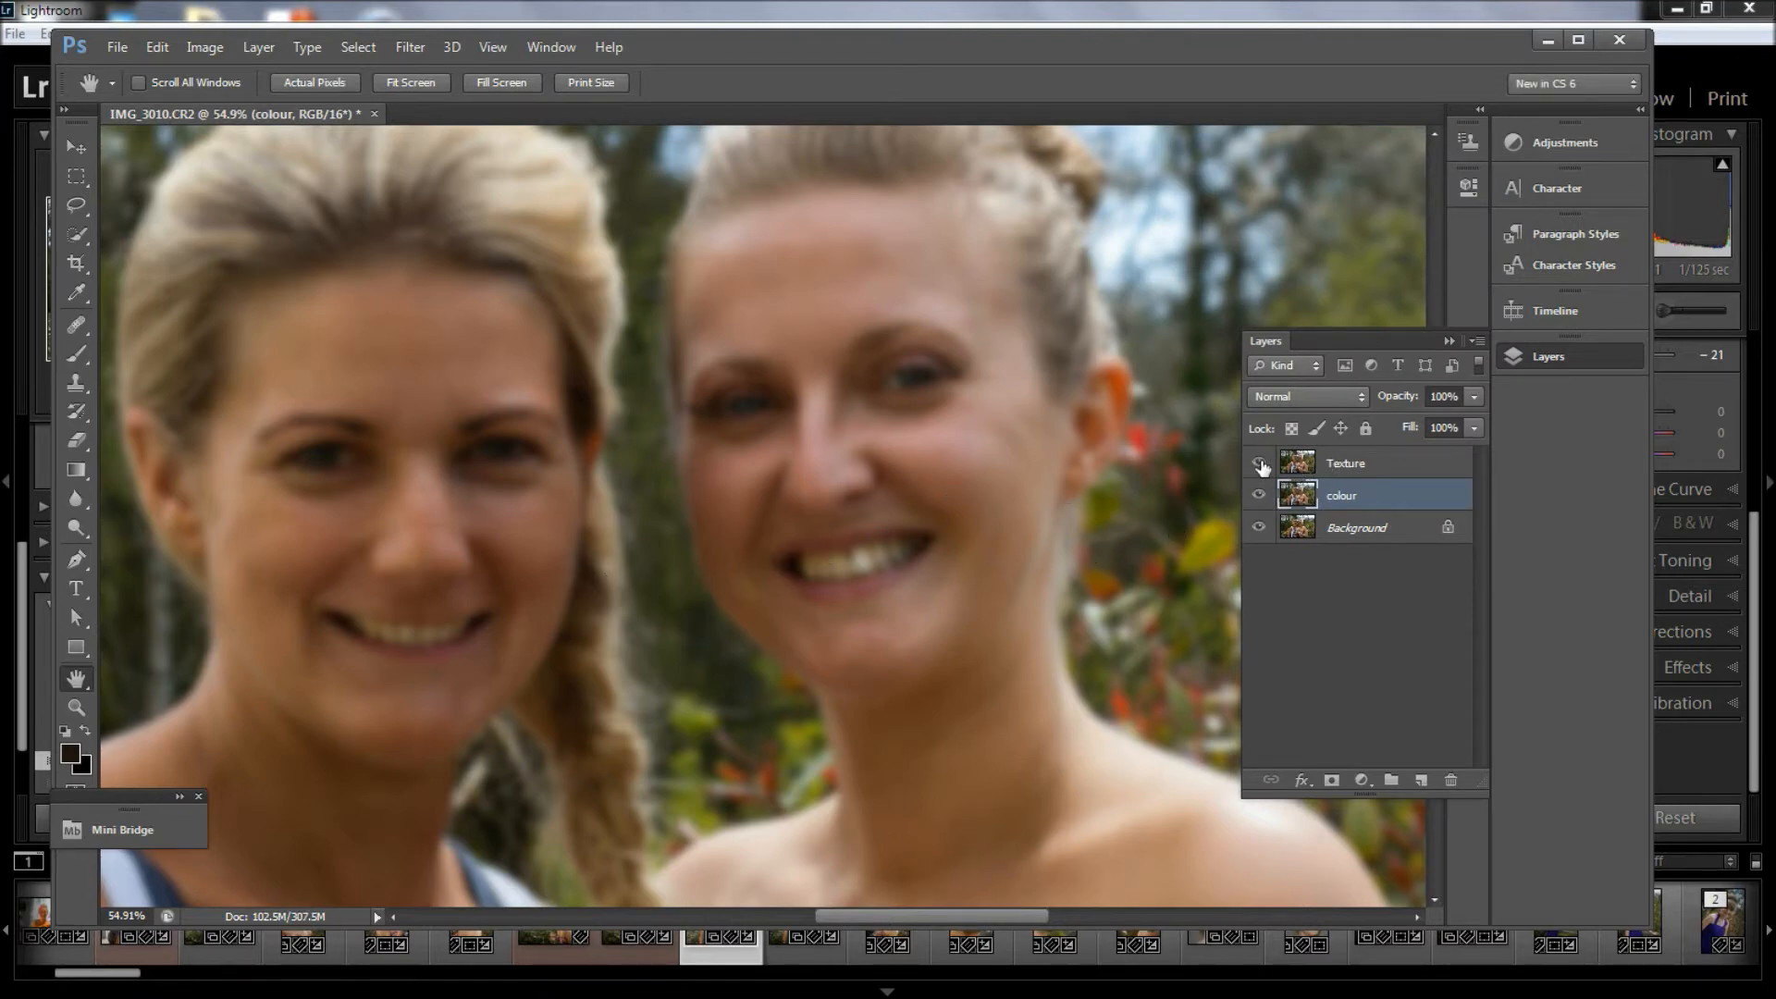
click(1350, 468)
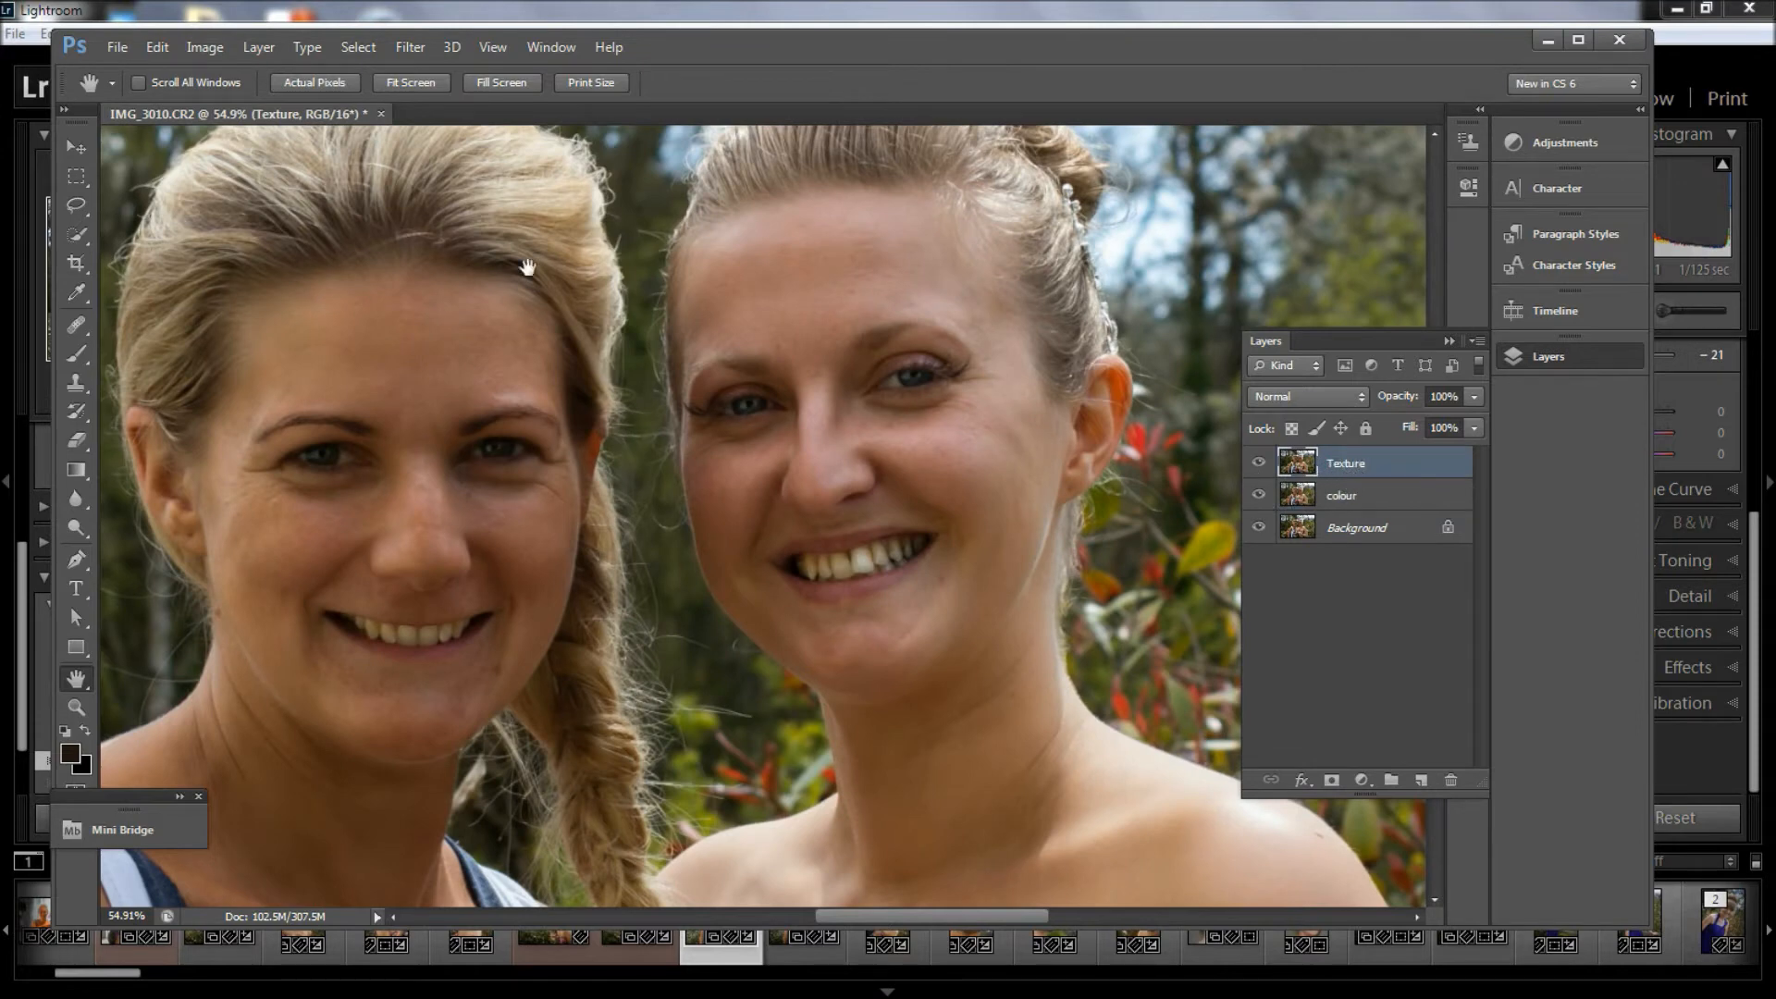
click(205, 46)
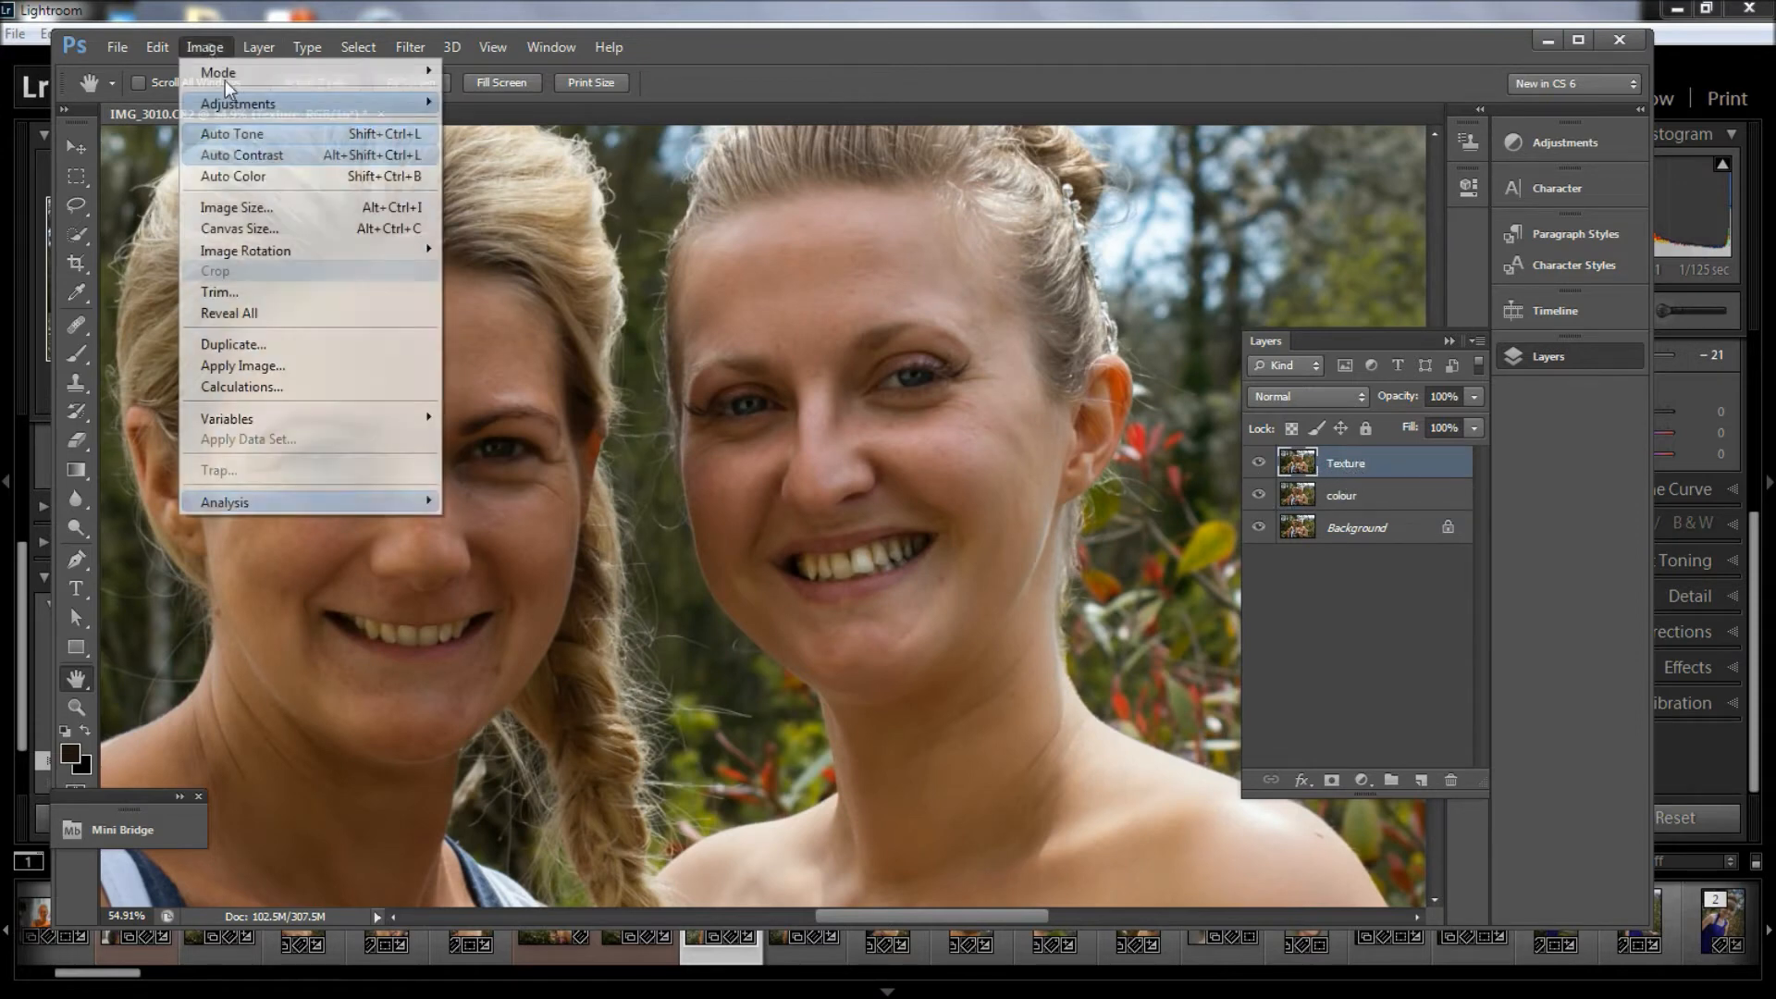
click(286, 366)
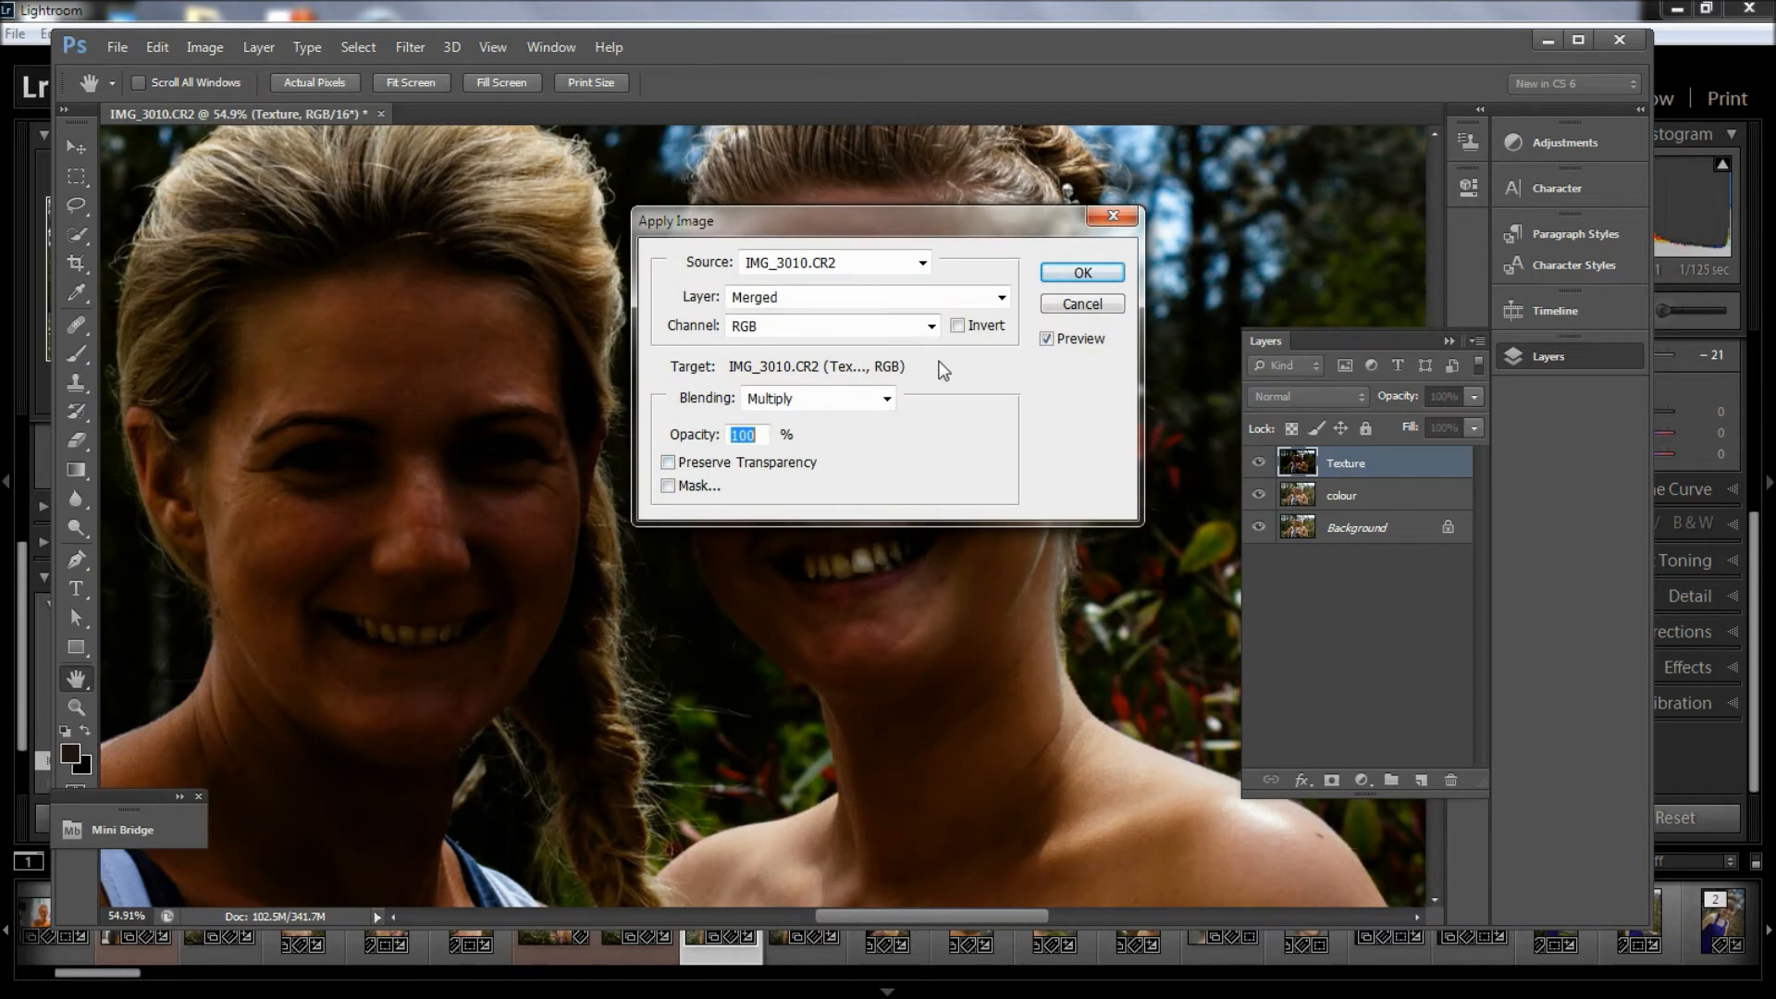
click(886, 398)
click(811, 831)
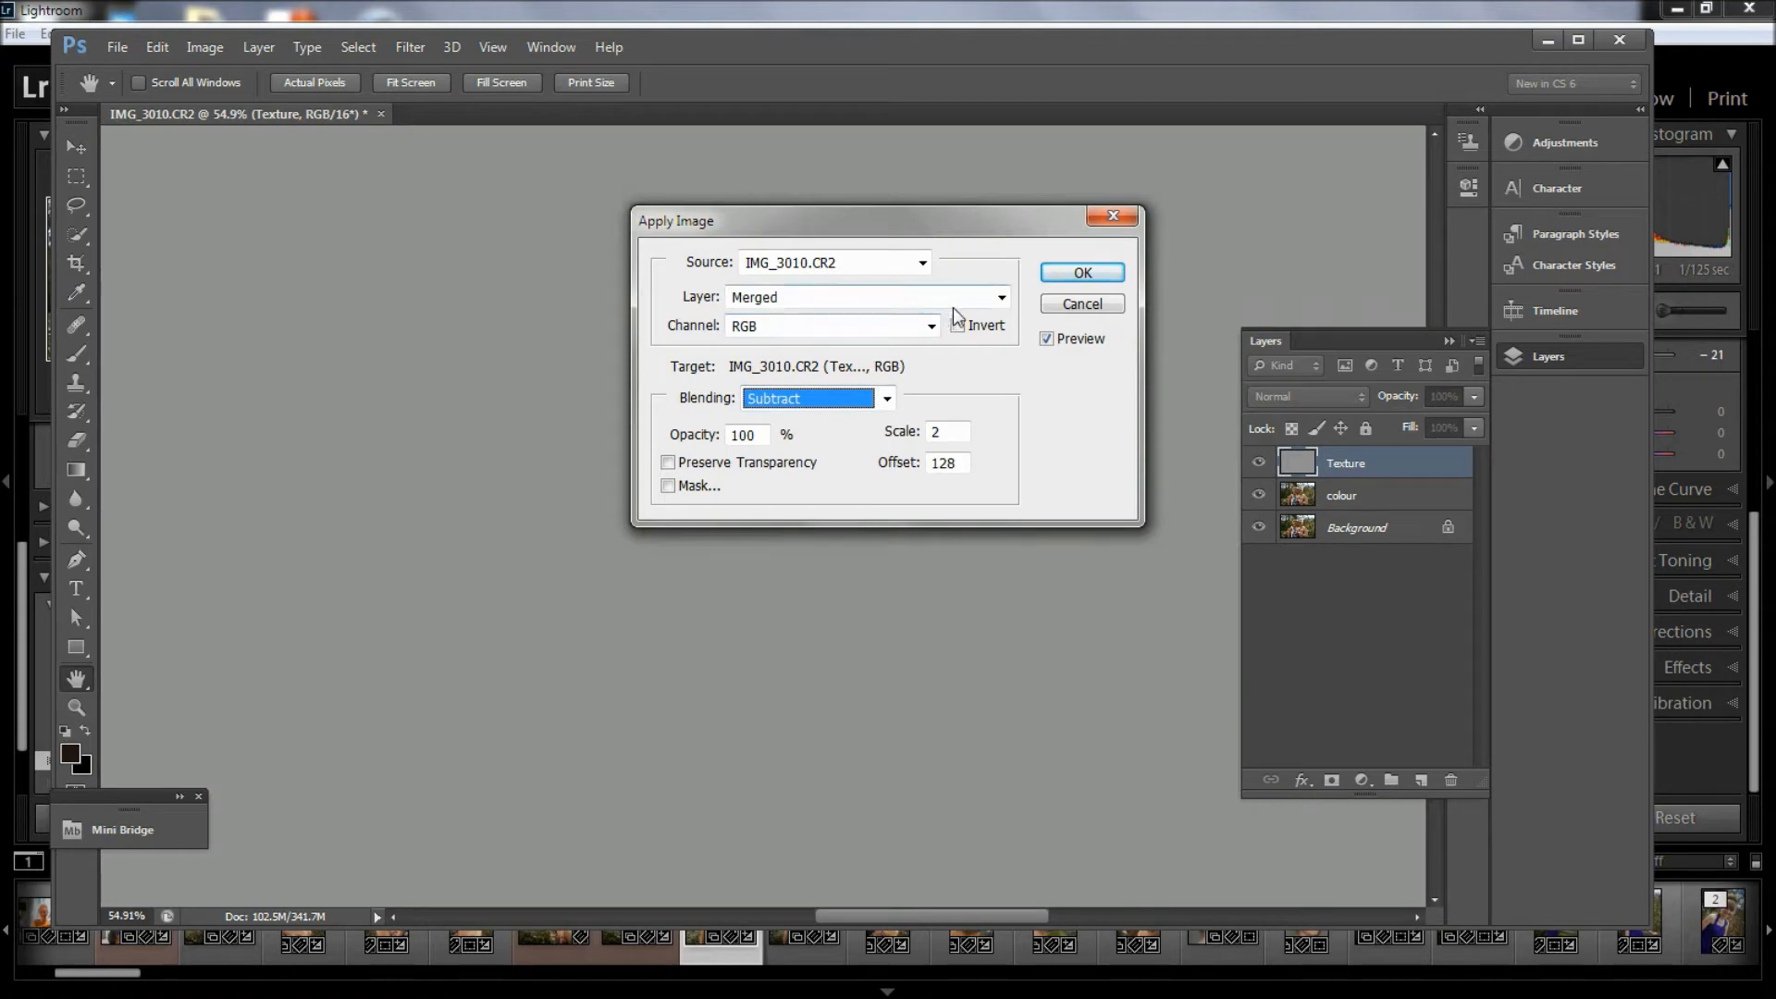
click(998, 300)
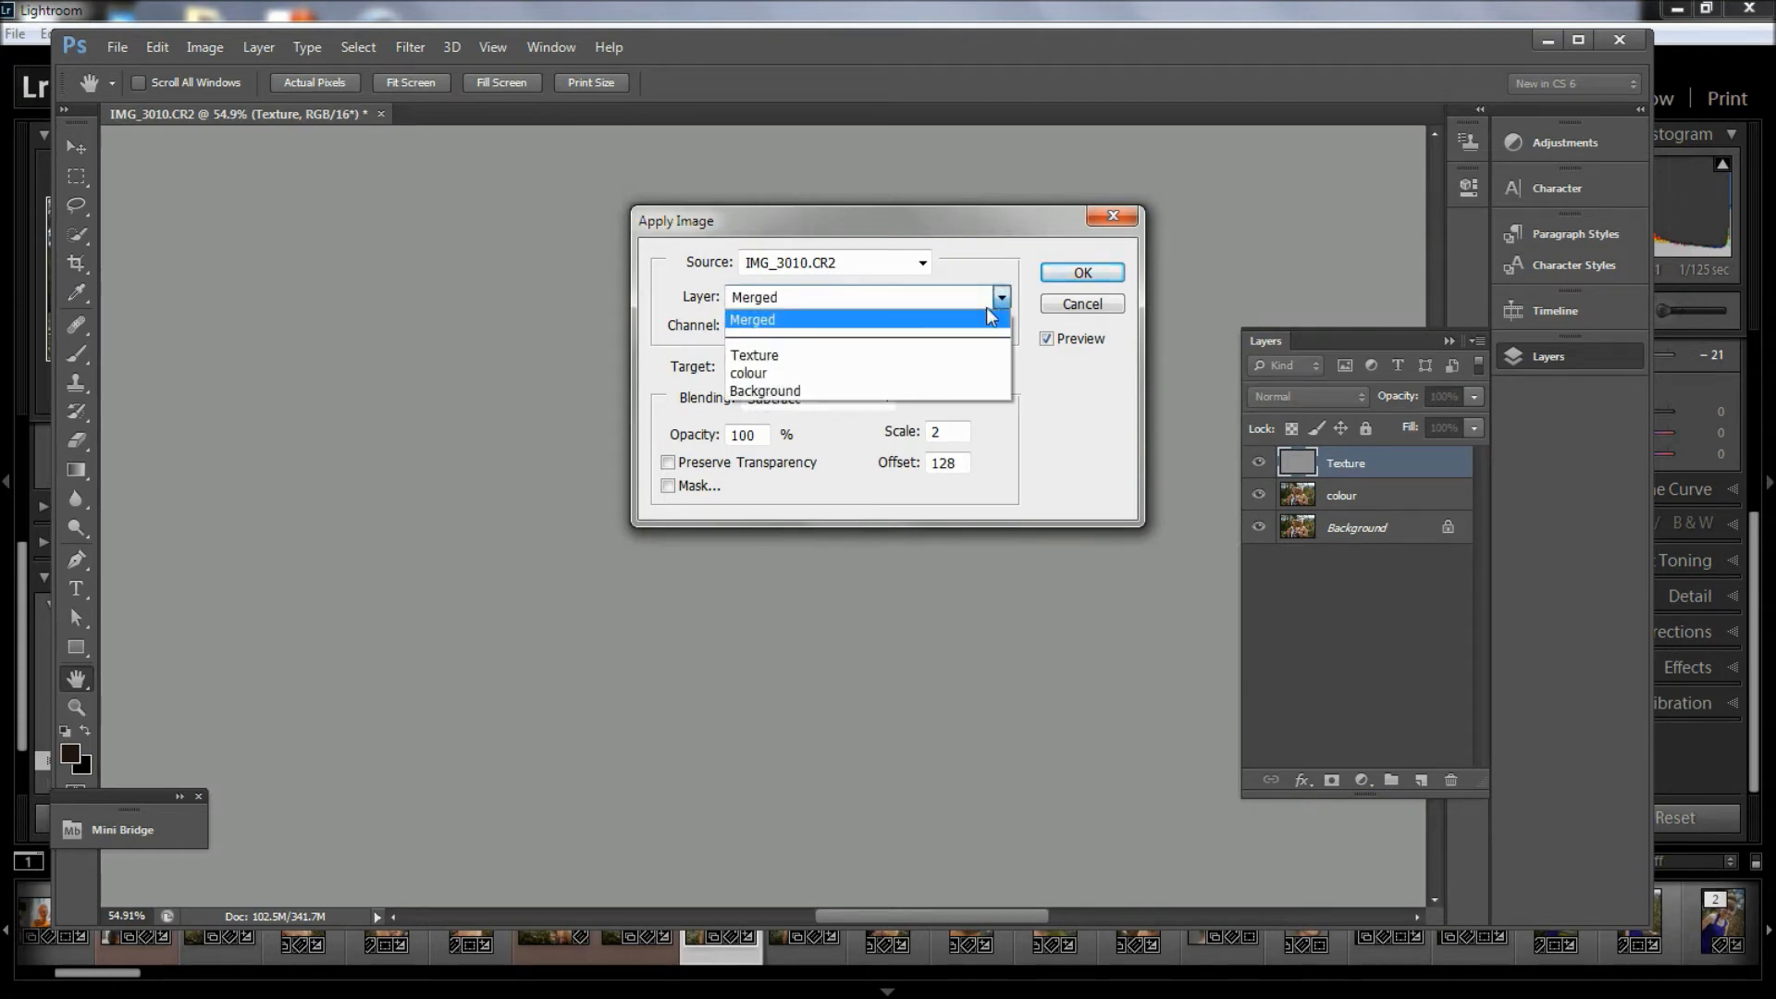
click(835, 373)
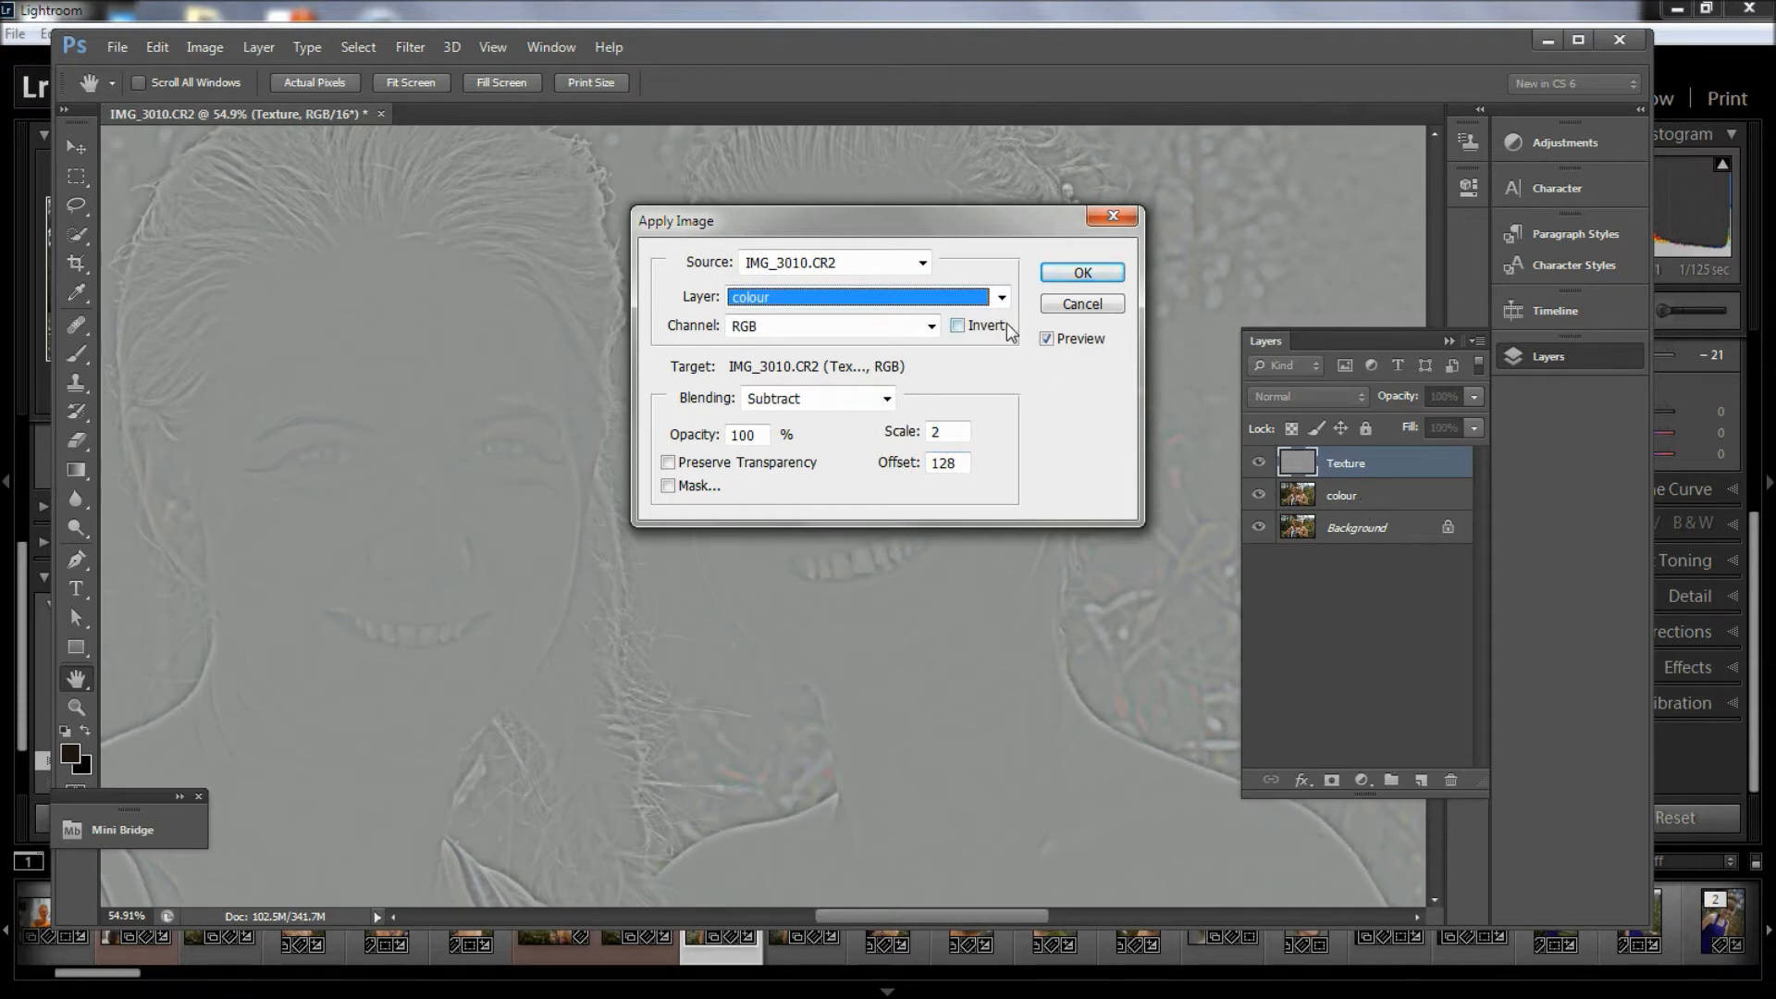
click(1082, 273)
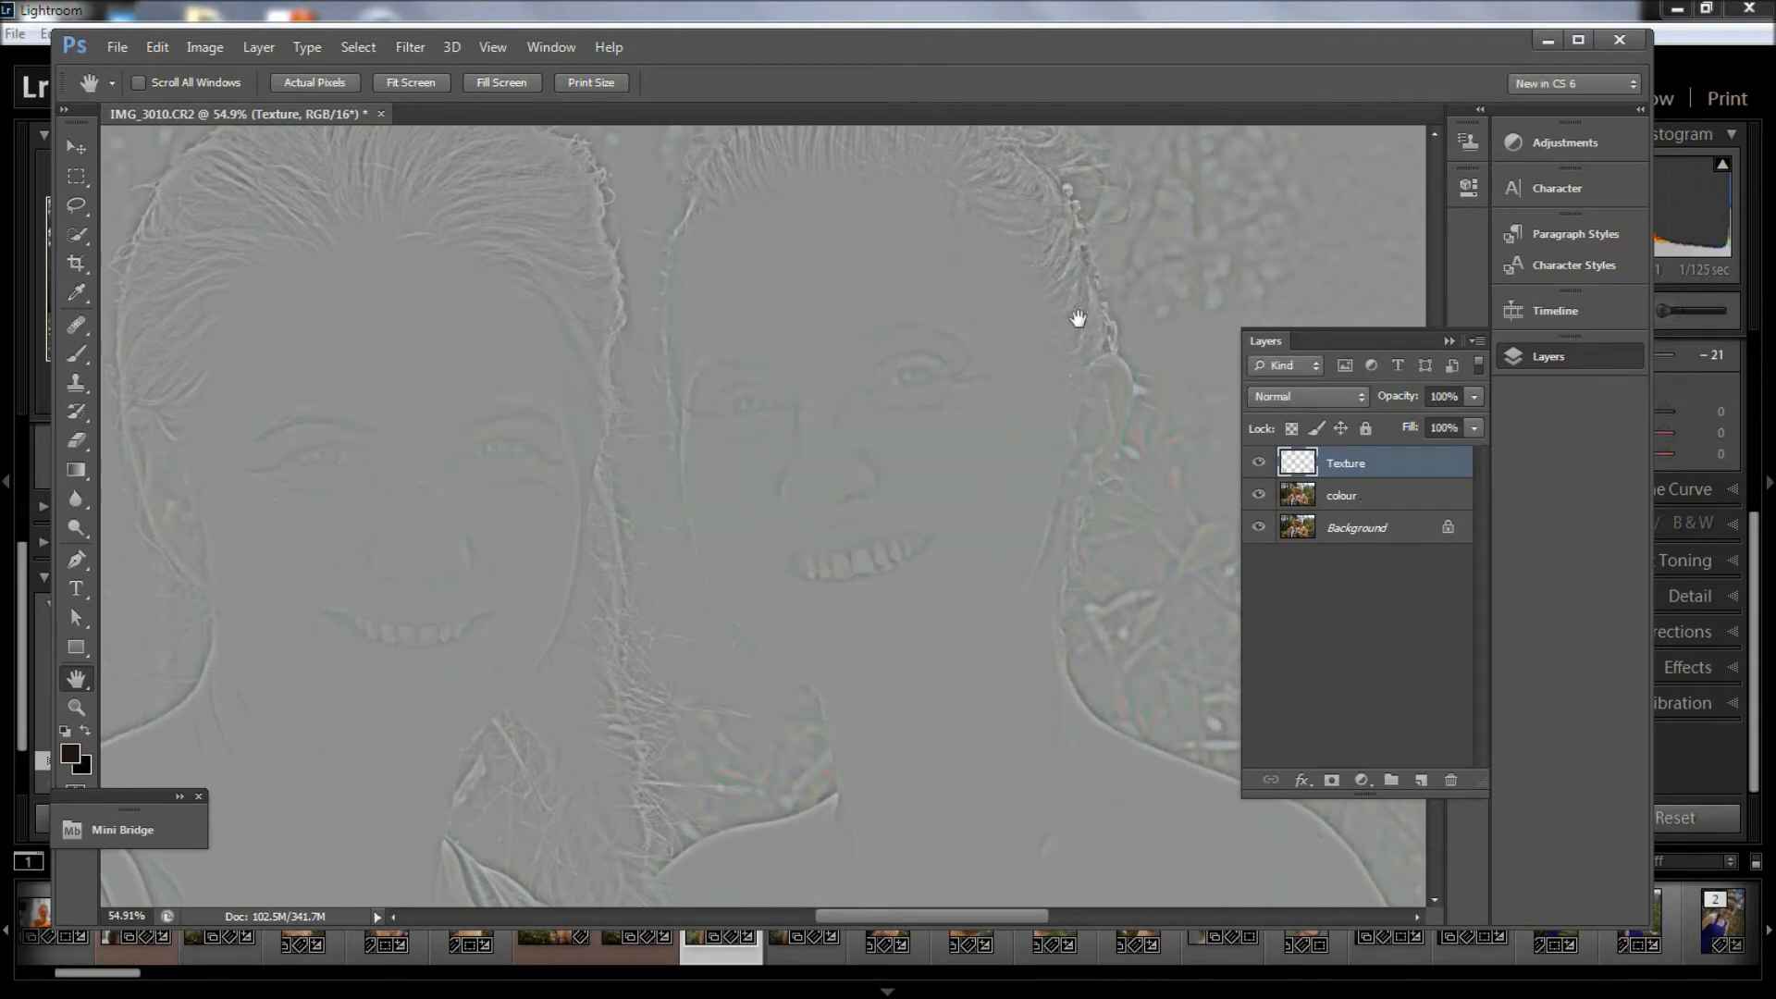
- Add a Curves adjustment layer above Texture with a steep contrast curve, mapping input 105 to output 0 and input 154 to output 243
click(1567, 140)
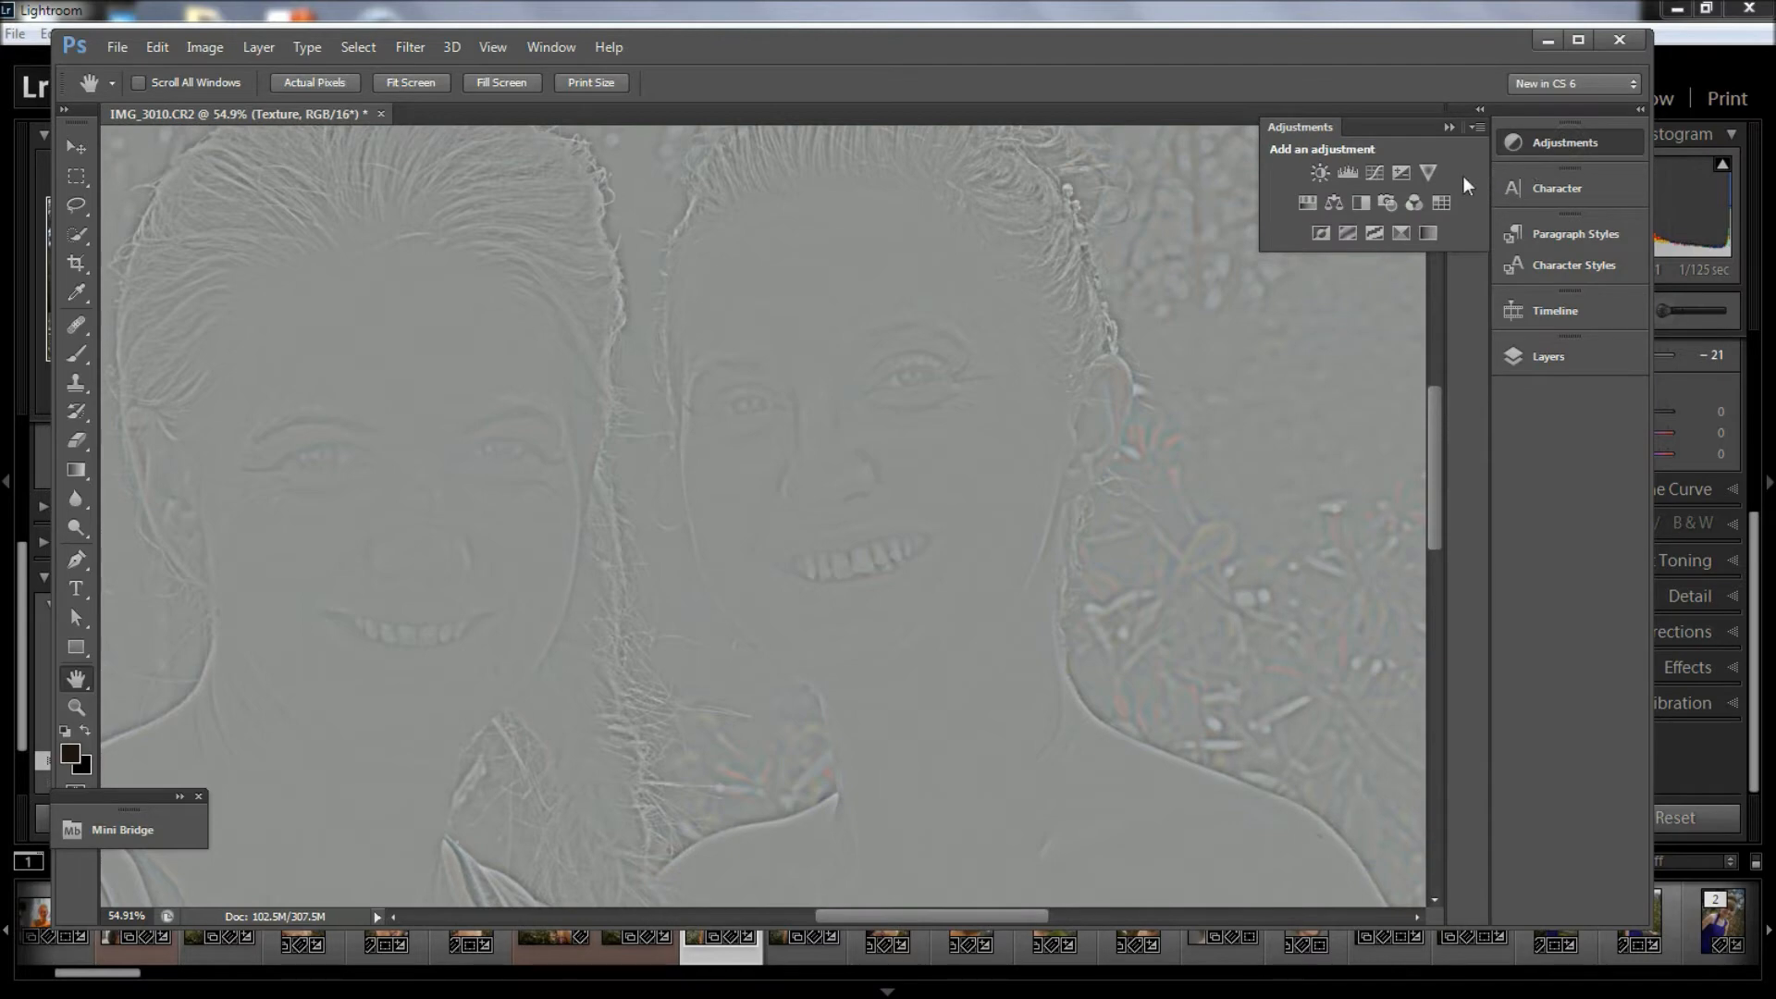
click(1375, 172)
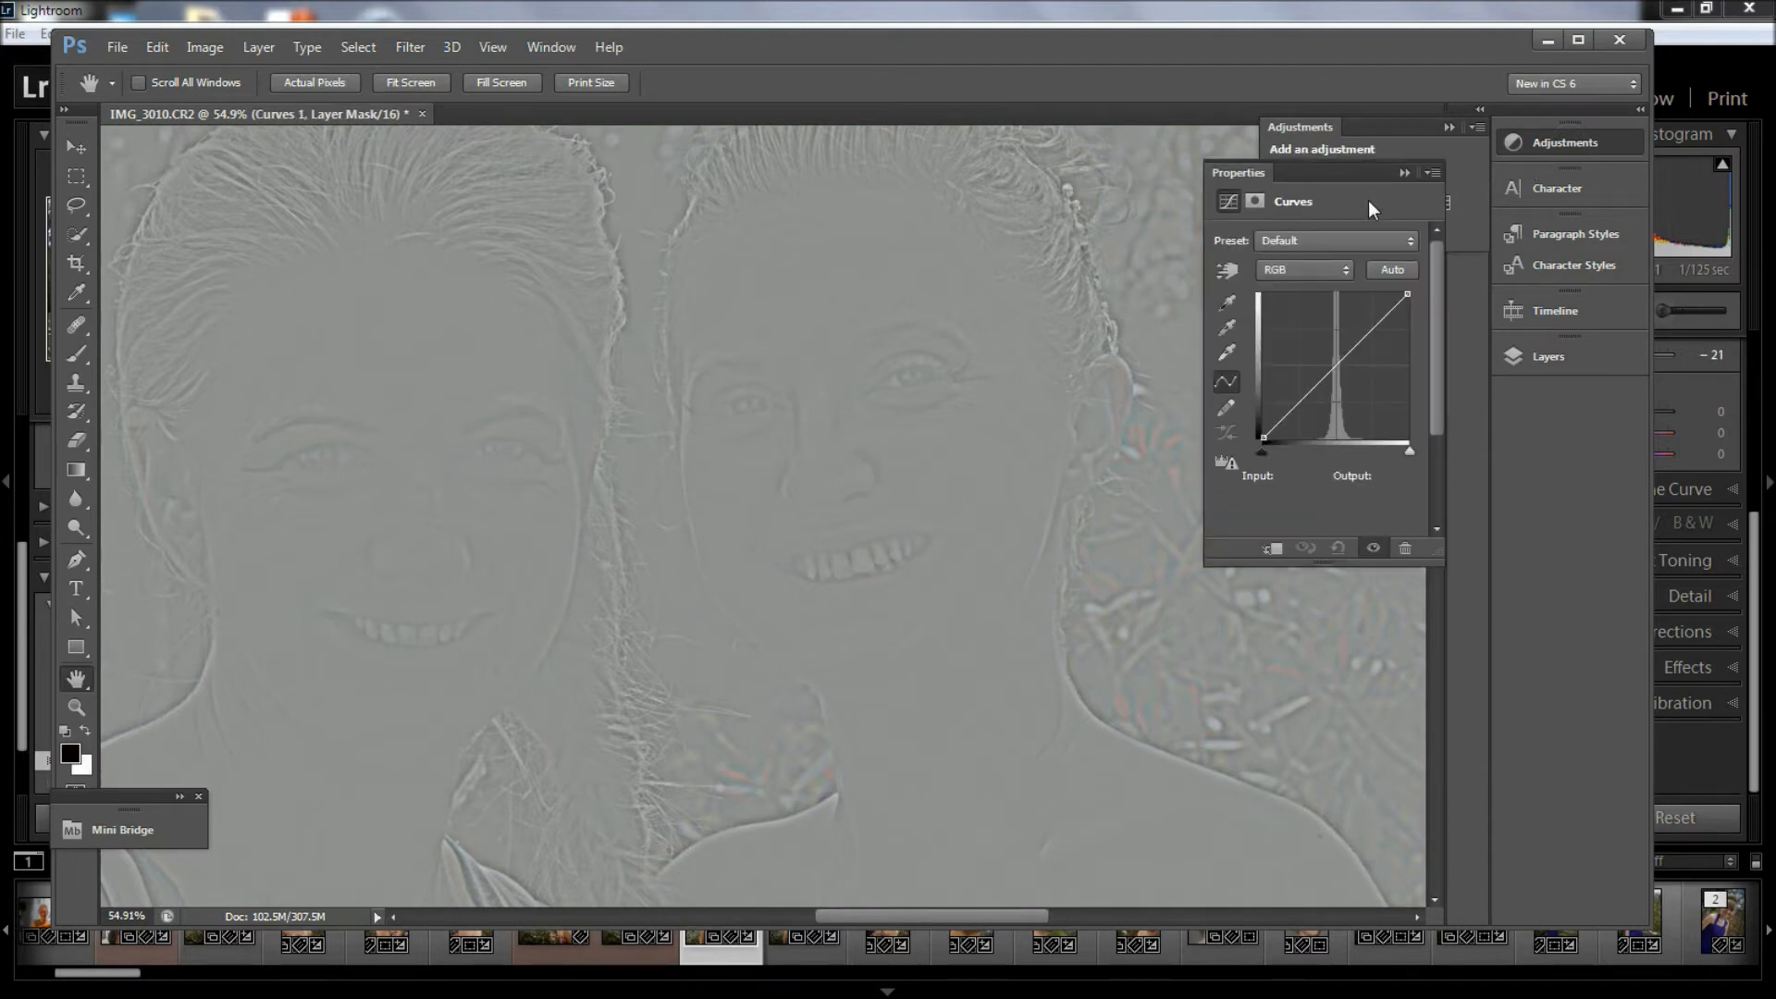
drag(1315, 384, 1322, 430)
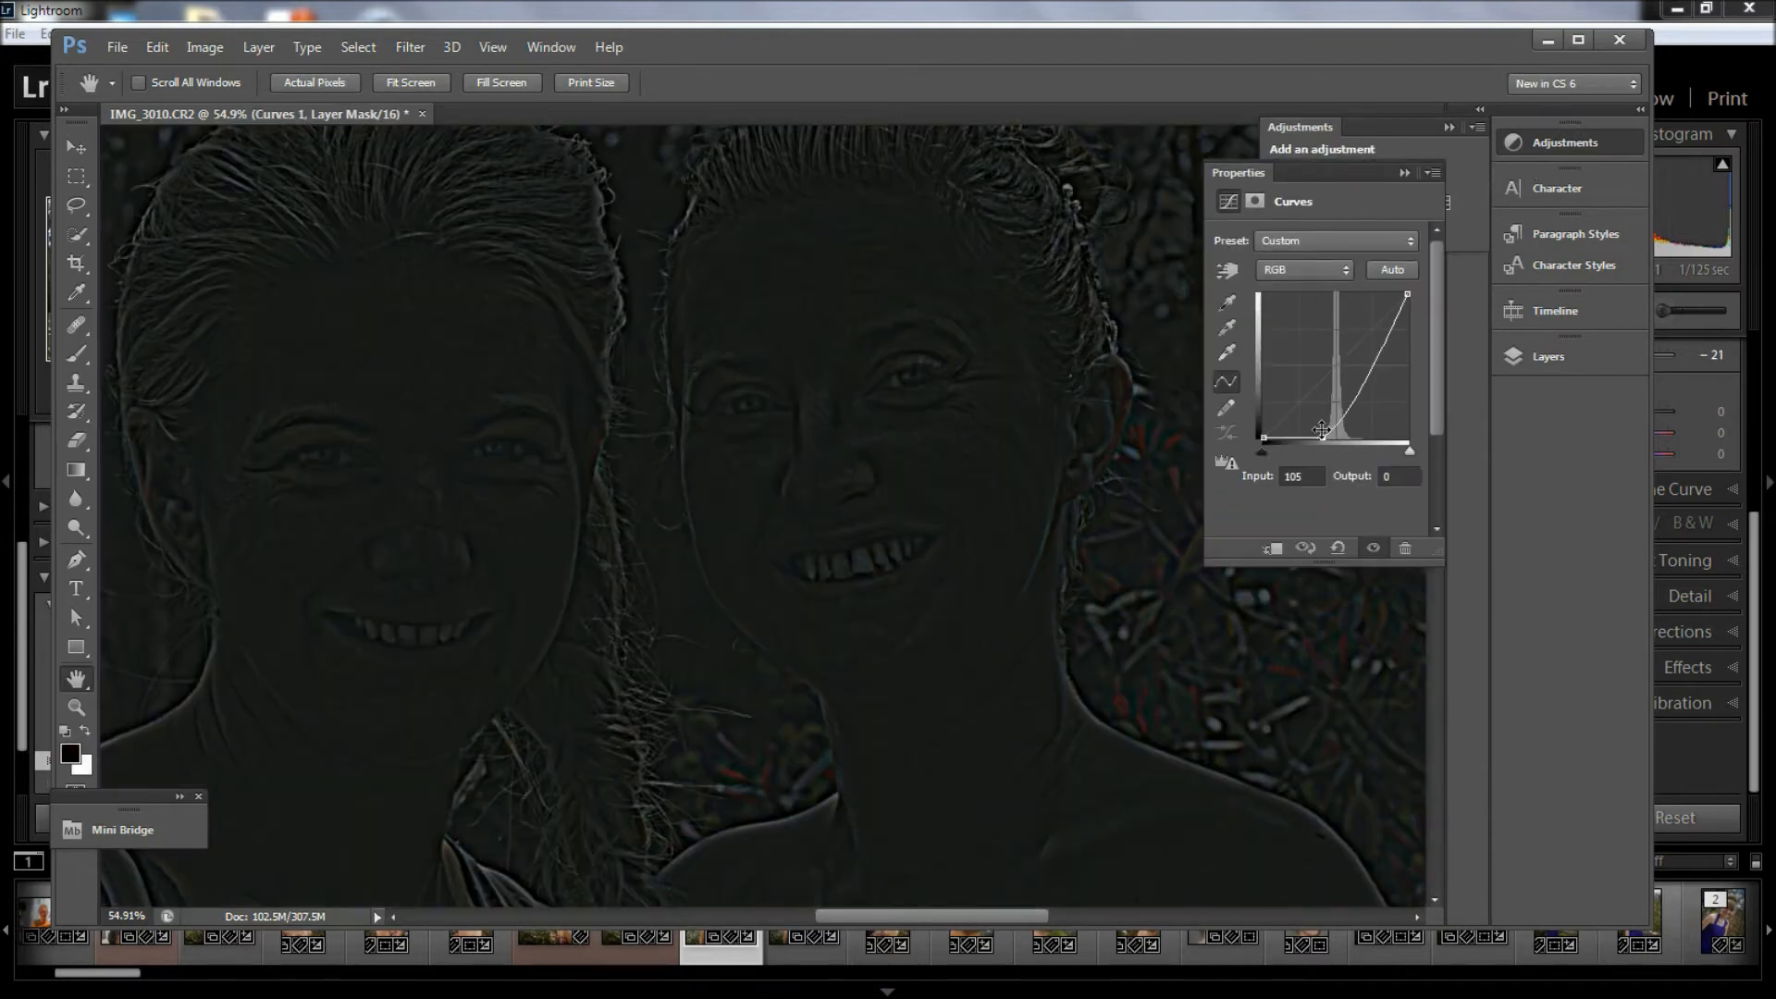
drag(1367, 370, 1351, 300)
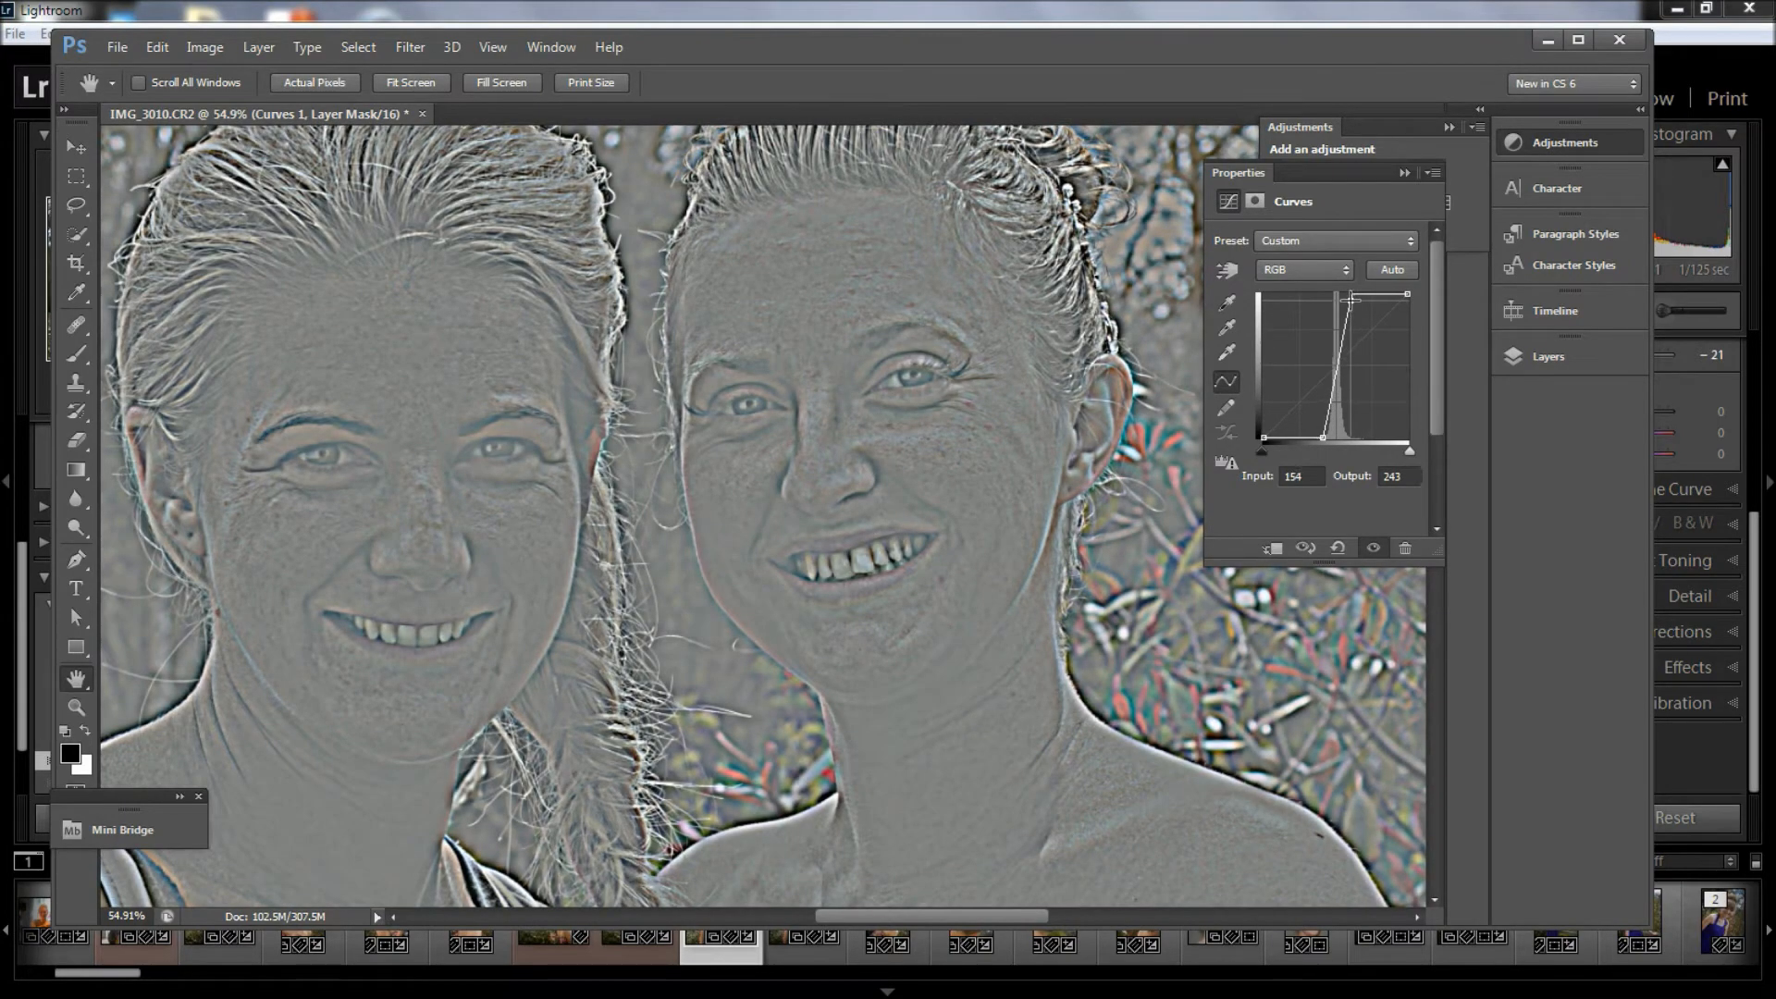
click(1404, 173)
click(1535, 360)
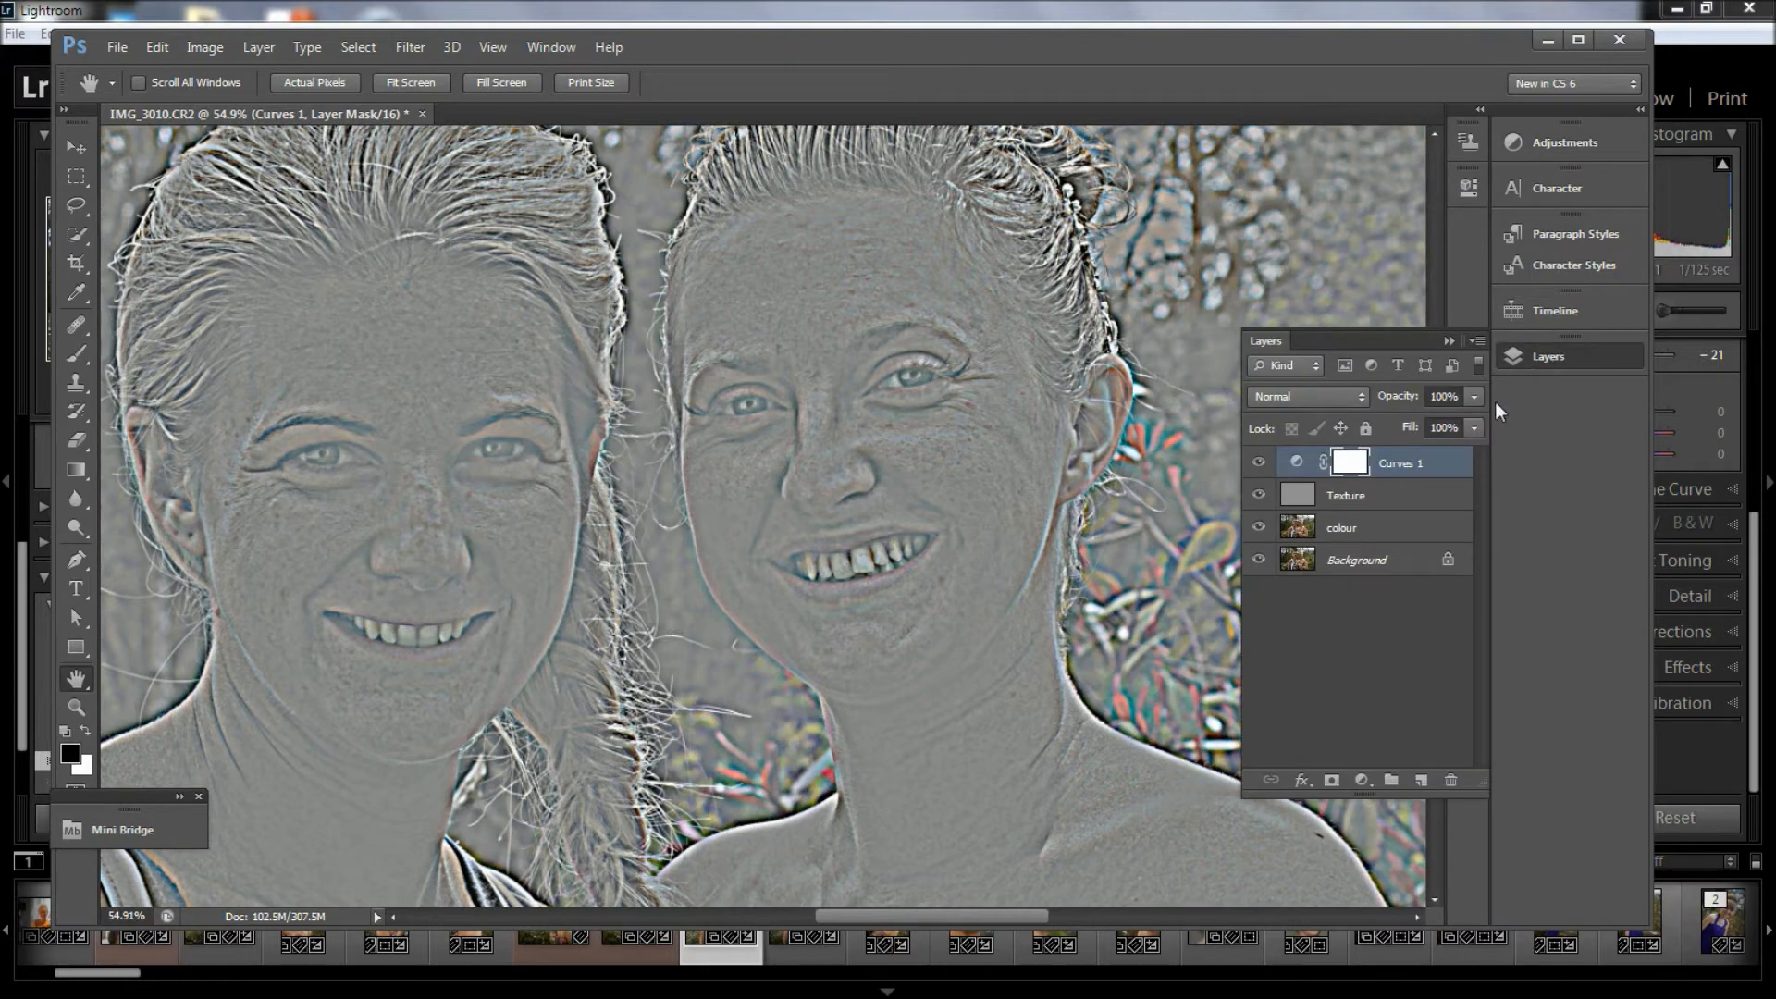
- Use the Healing Brush on the Texture layer to remove blemishes around the mouth and chin of the woman with the braid
click(1383, 500)
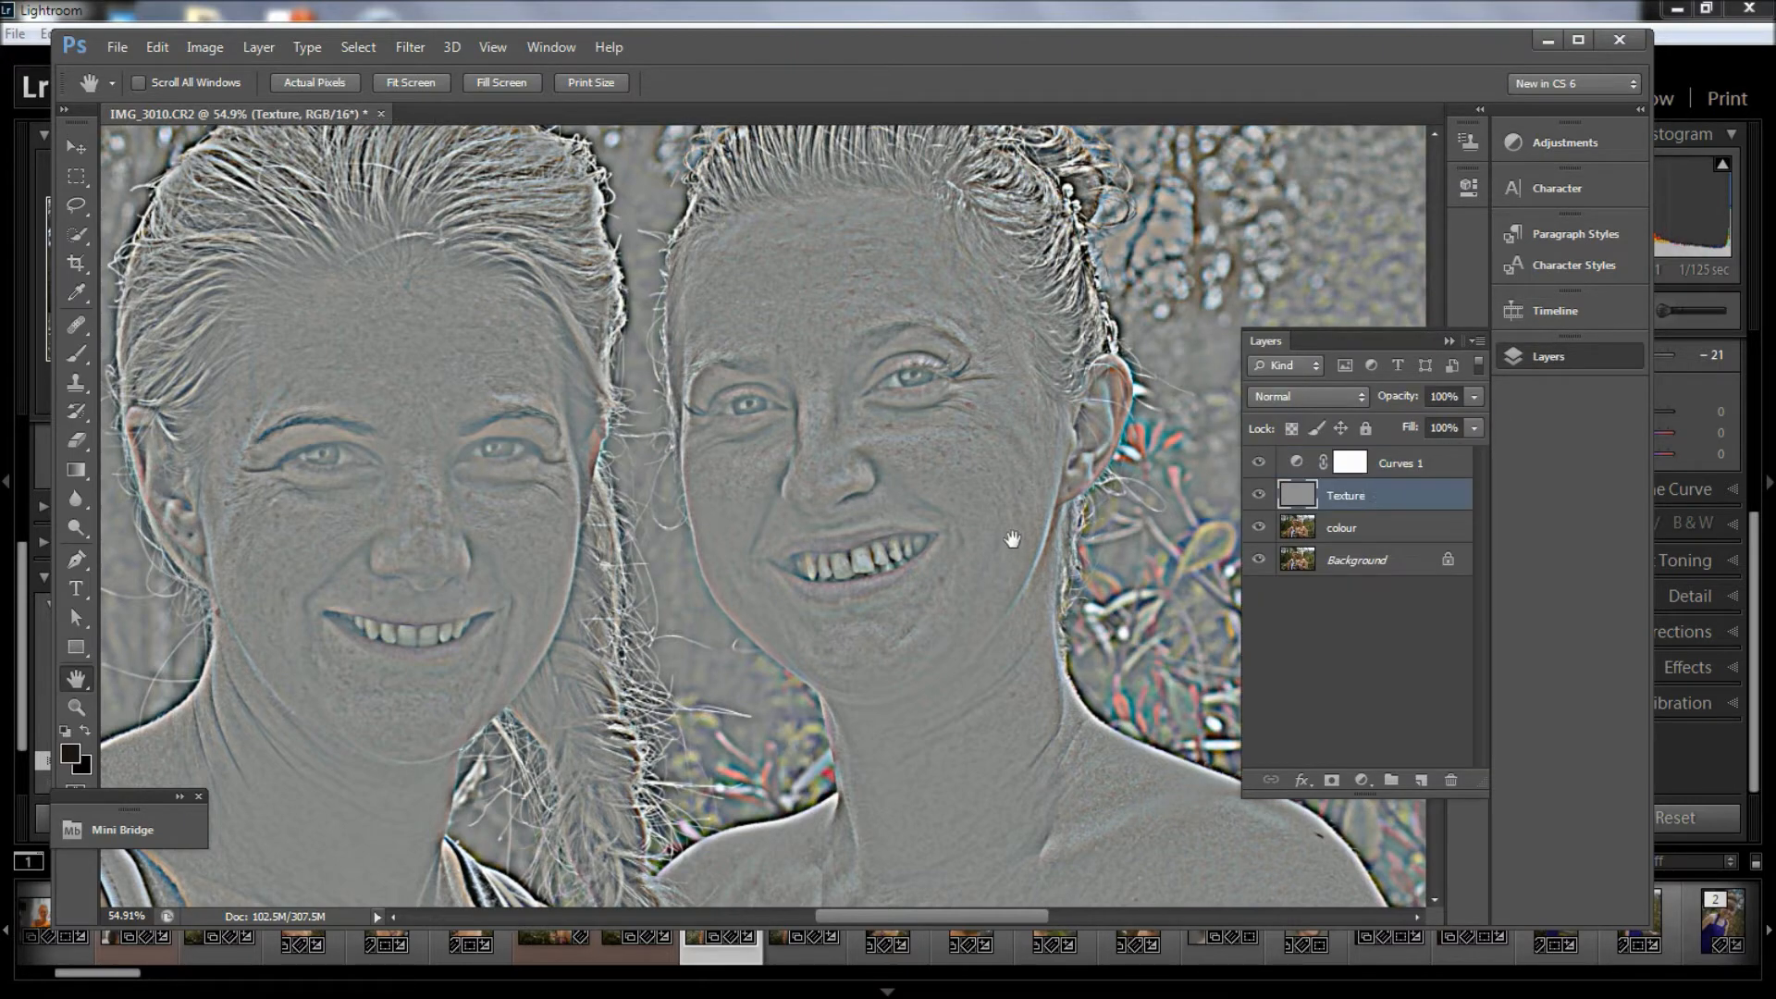
key(z)
drag(539, 572, 928, 401)
key(h)
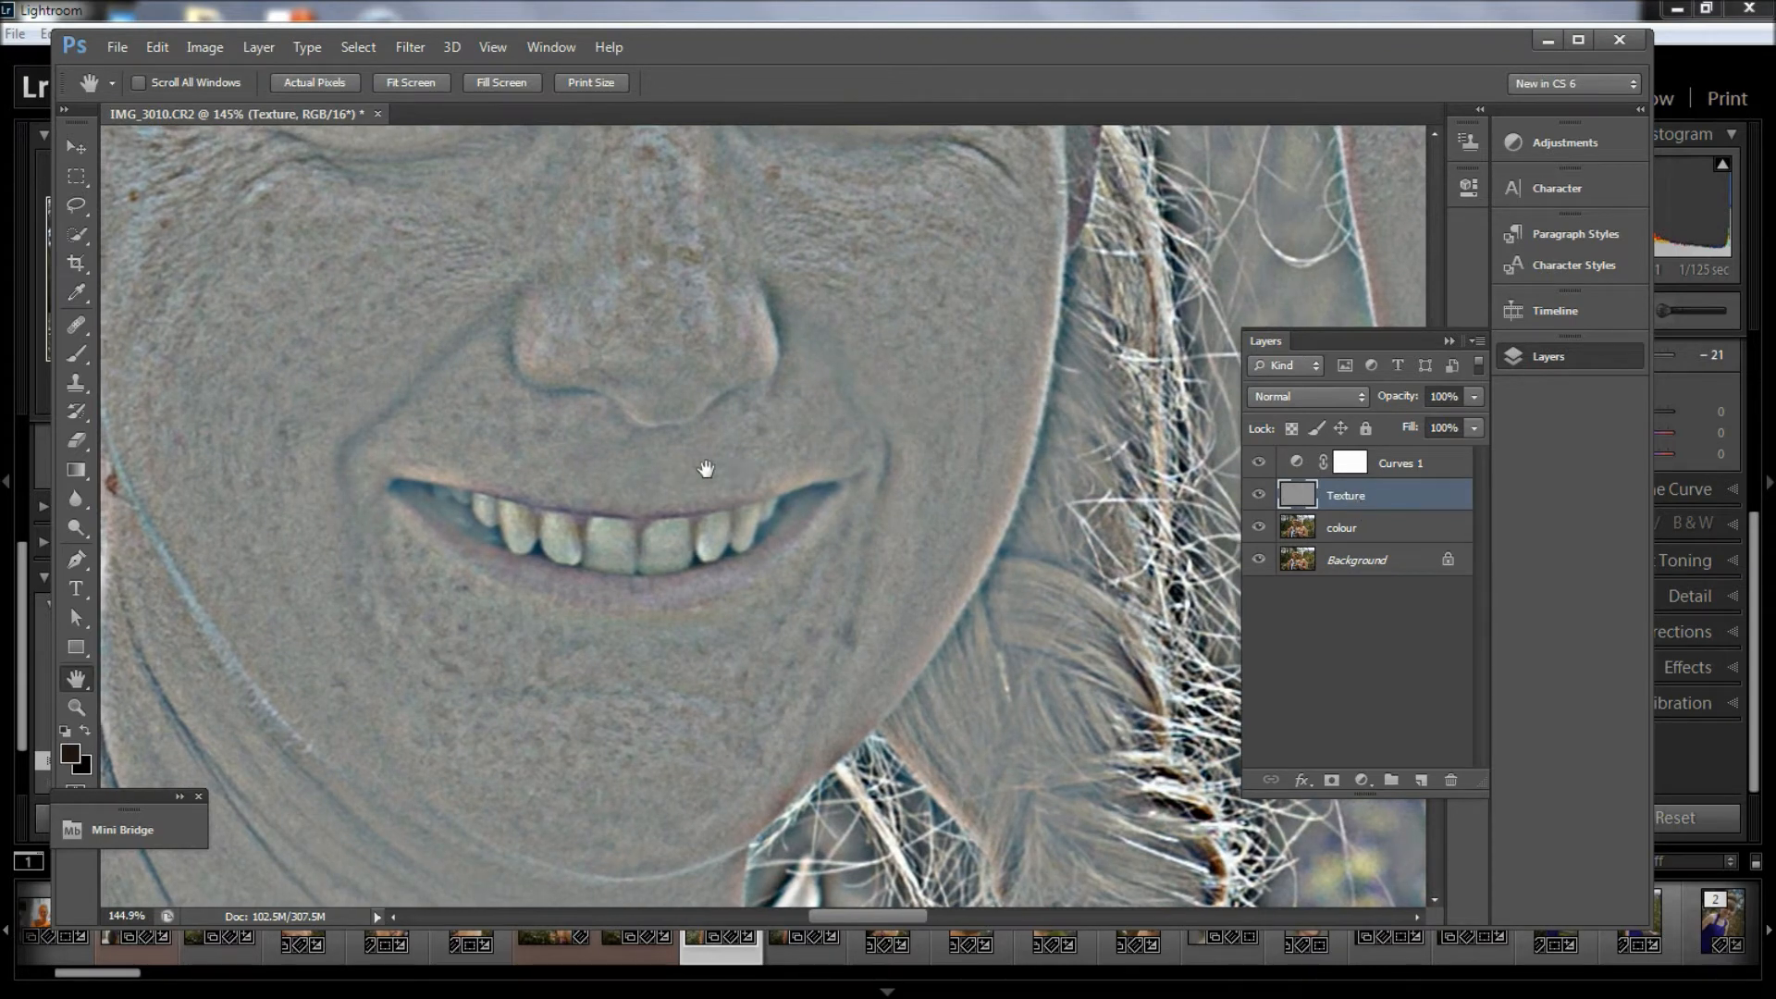
click(75, 324)
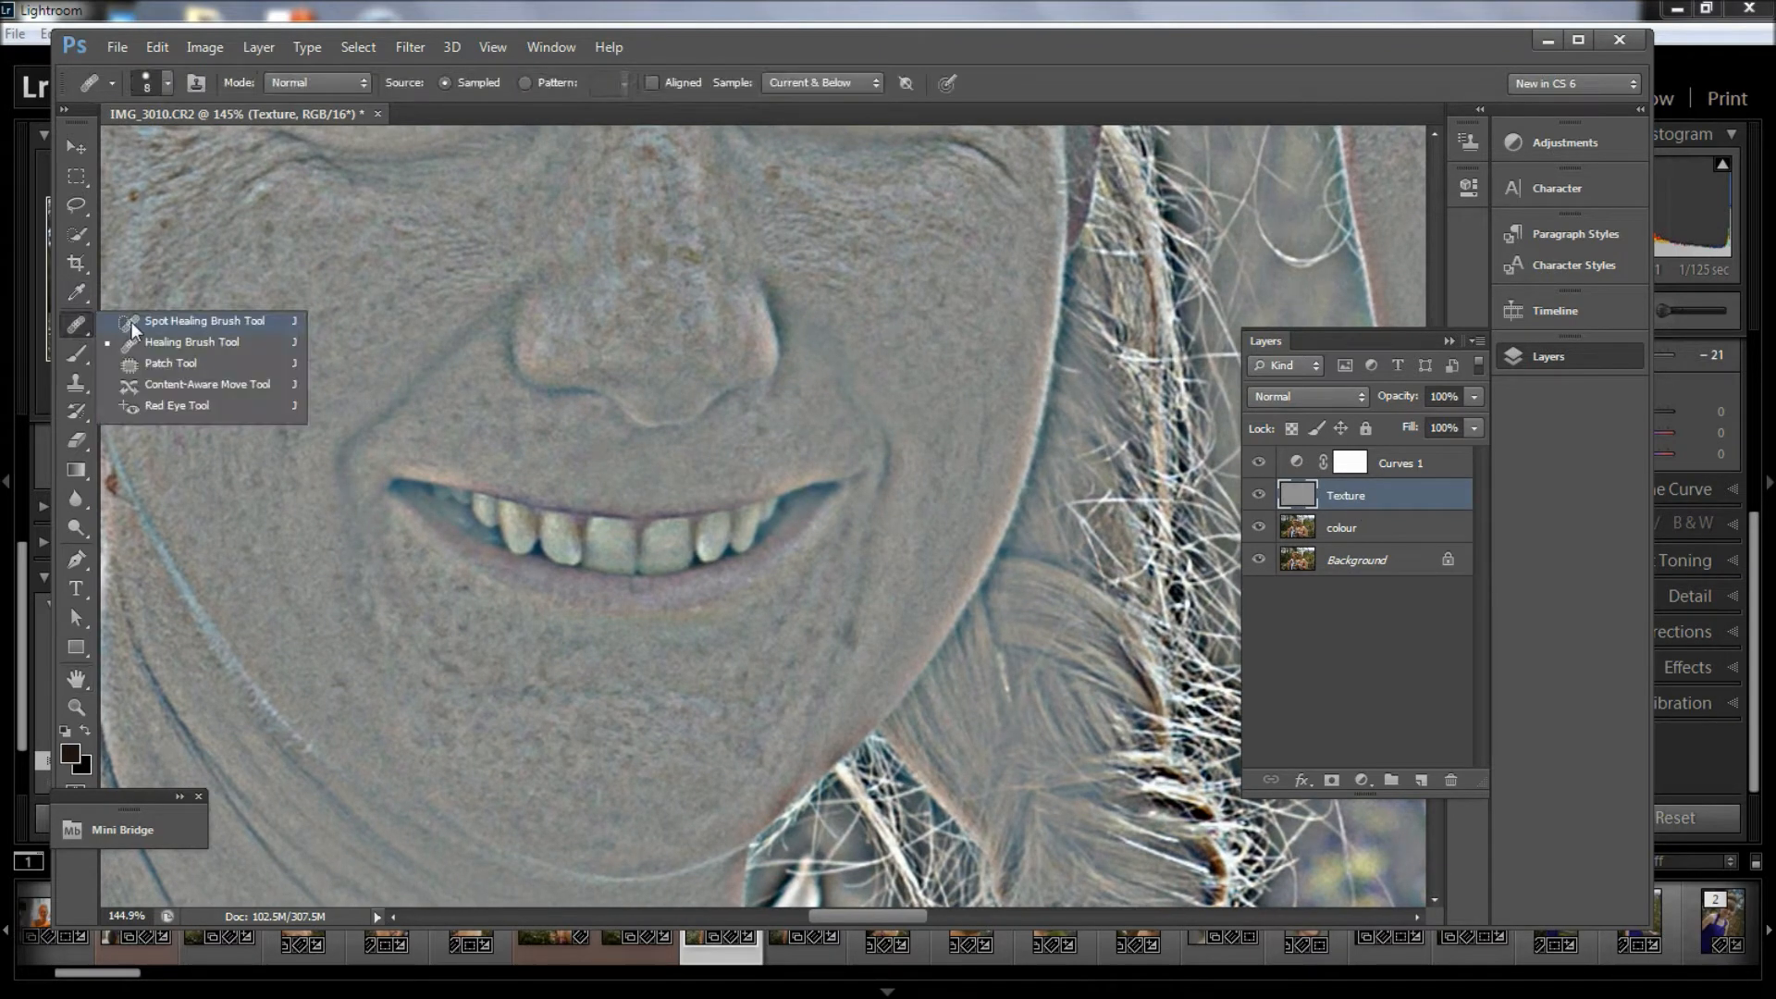
click(153, 341)
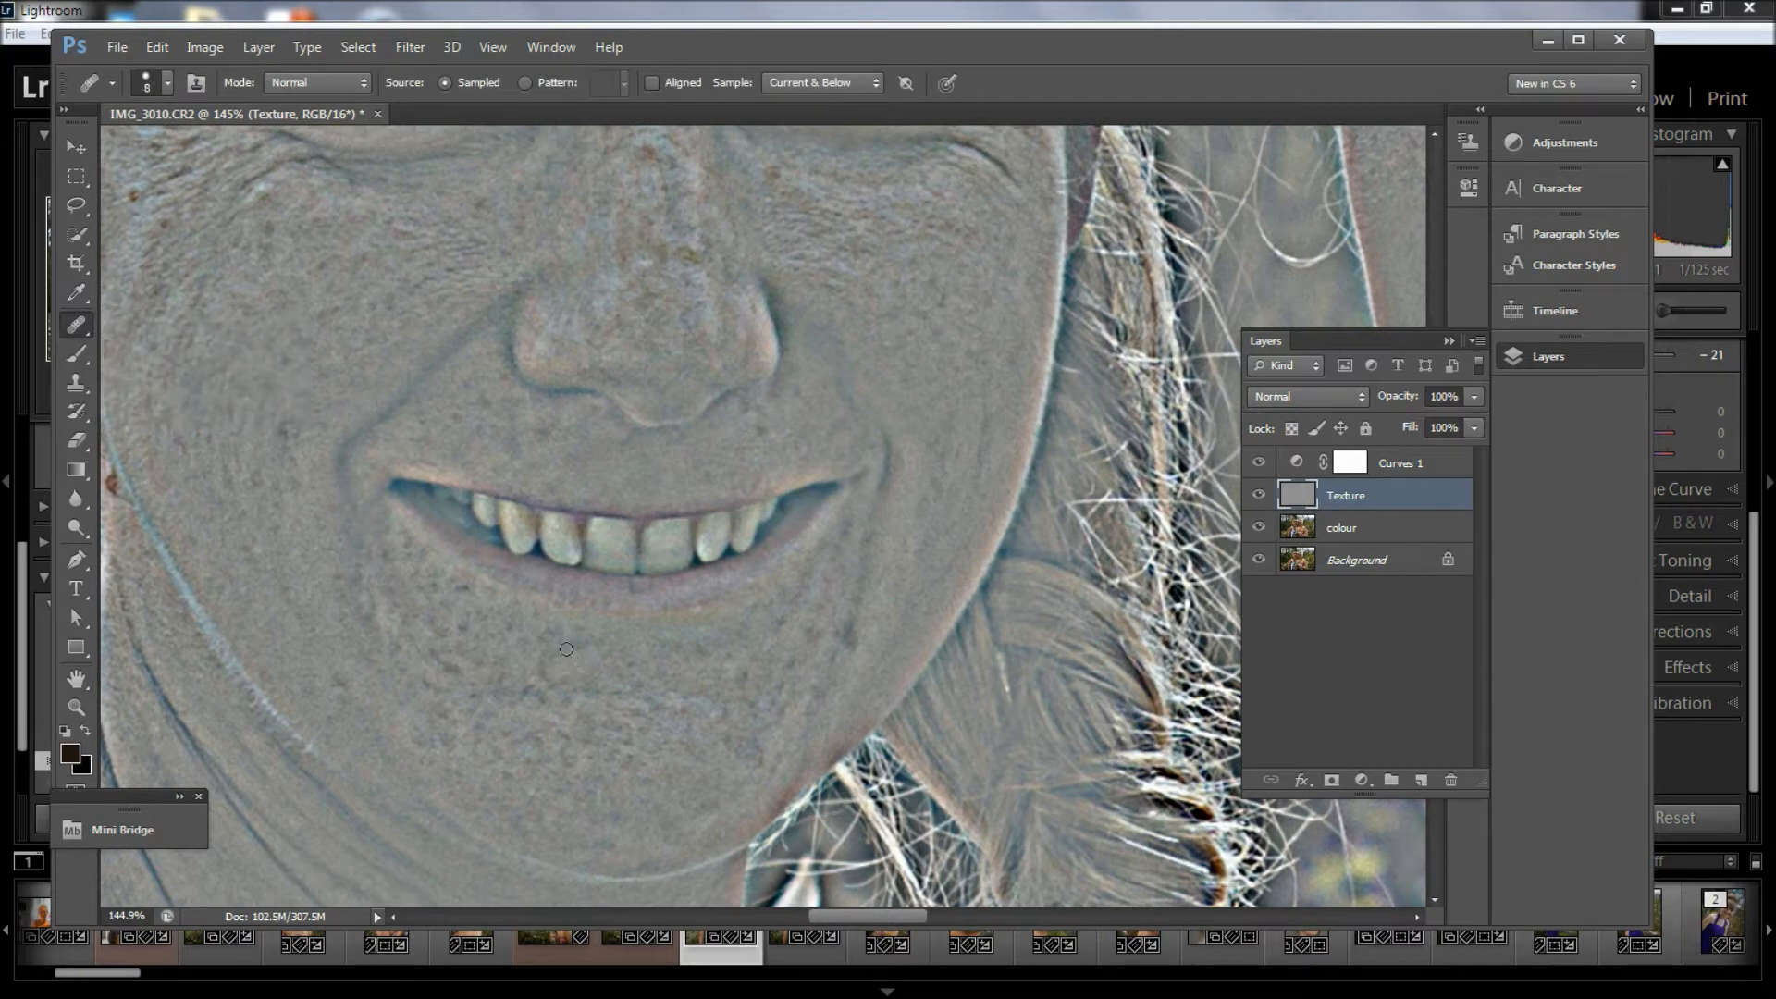
alt+click(849, 681)
alt+click(473, 639)
alt+click(471, 617)
drag(461, 587, 467, 595)
alt+click(474, 637)
- Heal blemishes on the cheeks, under the eyes and on the nose of the woman with the braid, sampling nearby clean skin
alt+click(273, 481)
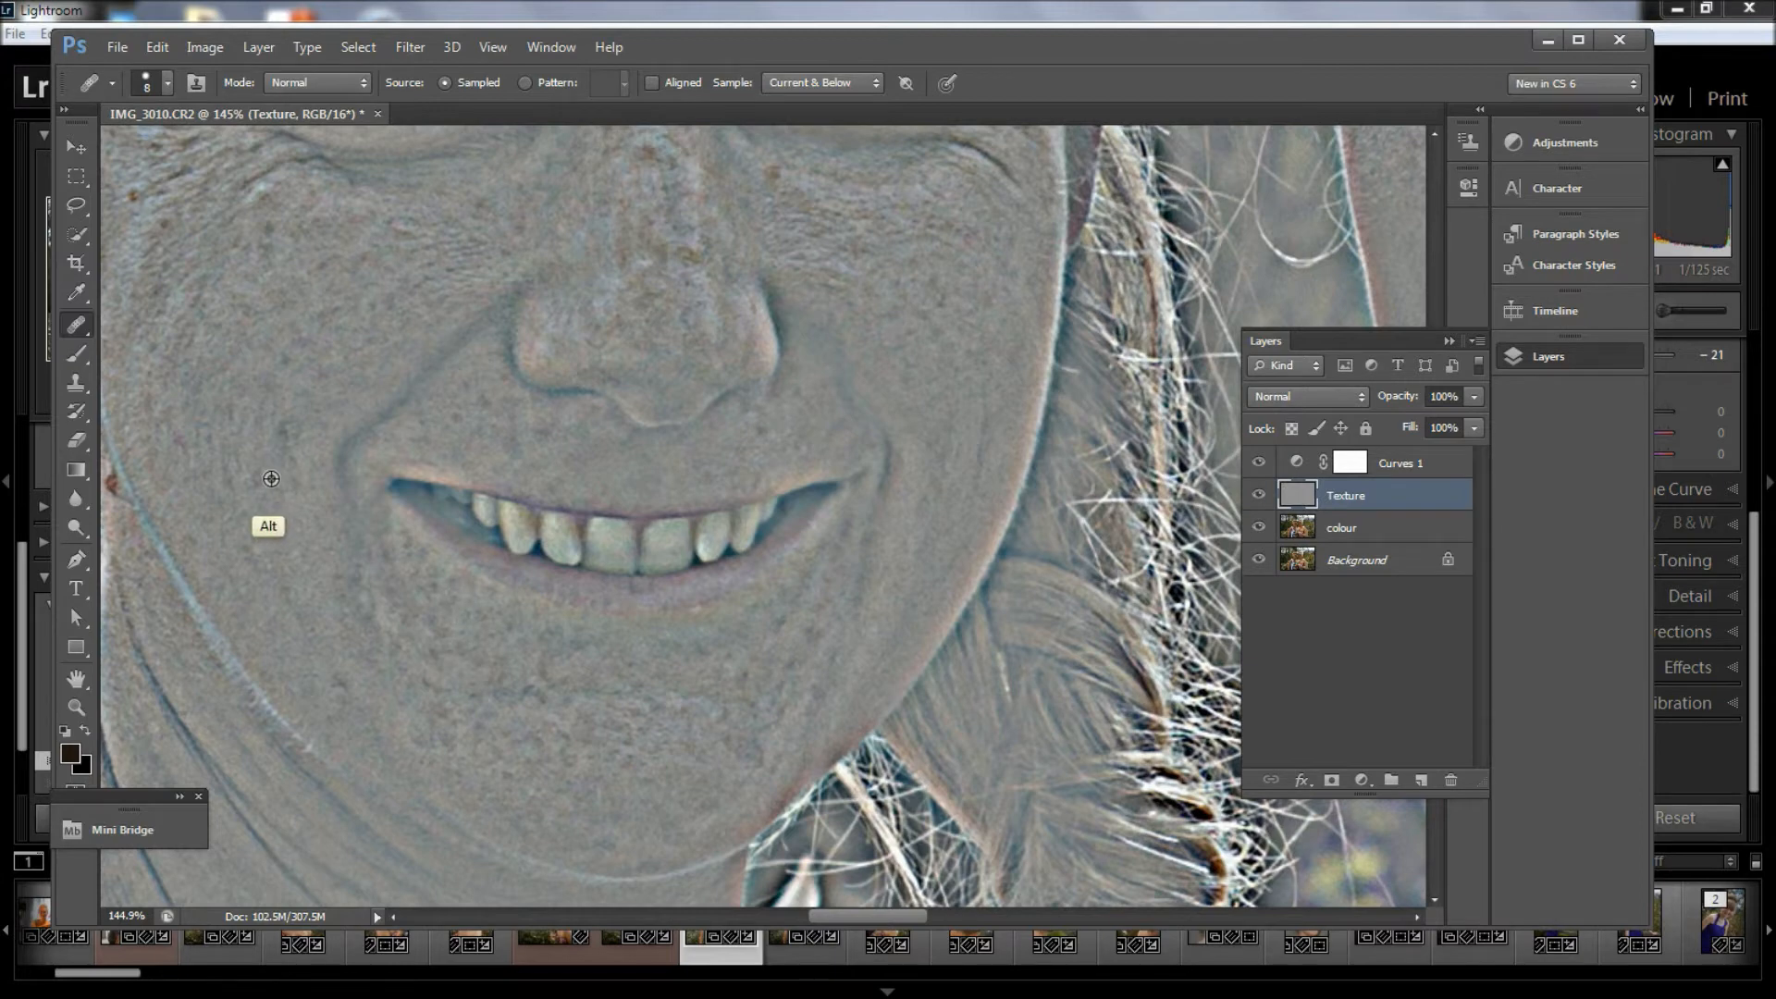
alt+click(283, 515)
click(298, 463)
drag(843, 340, 788, 592)
alt+click(770, 505)
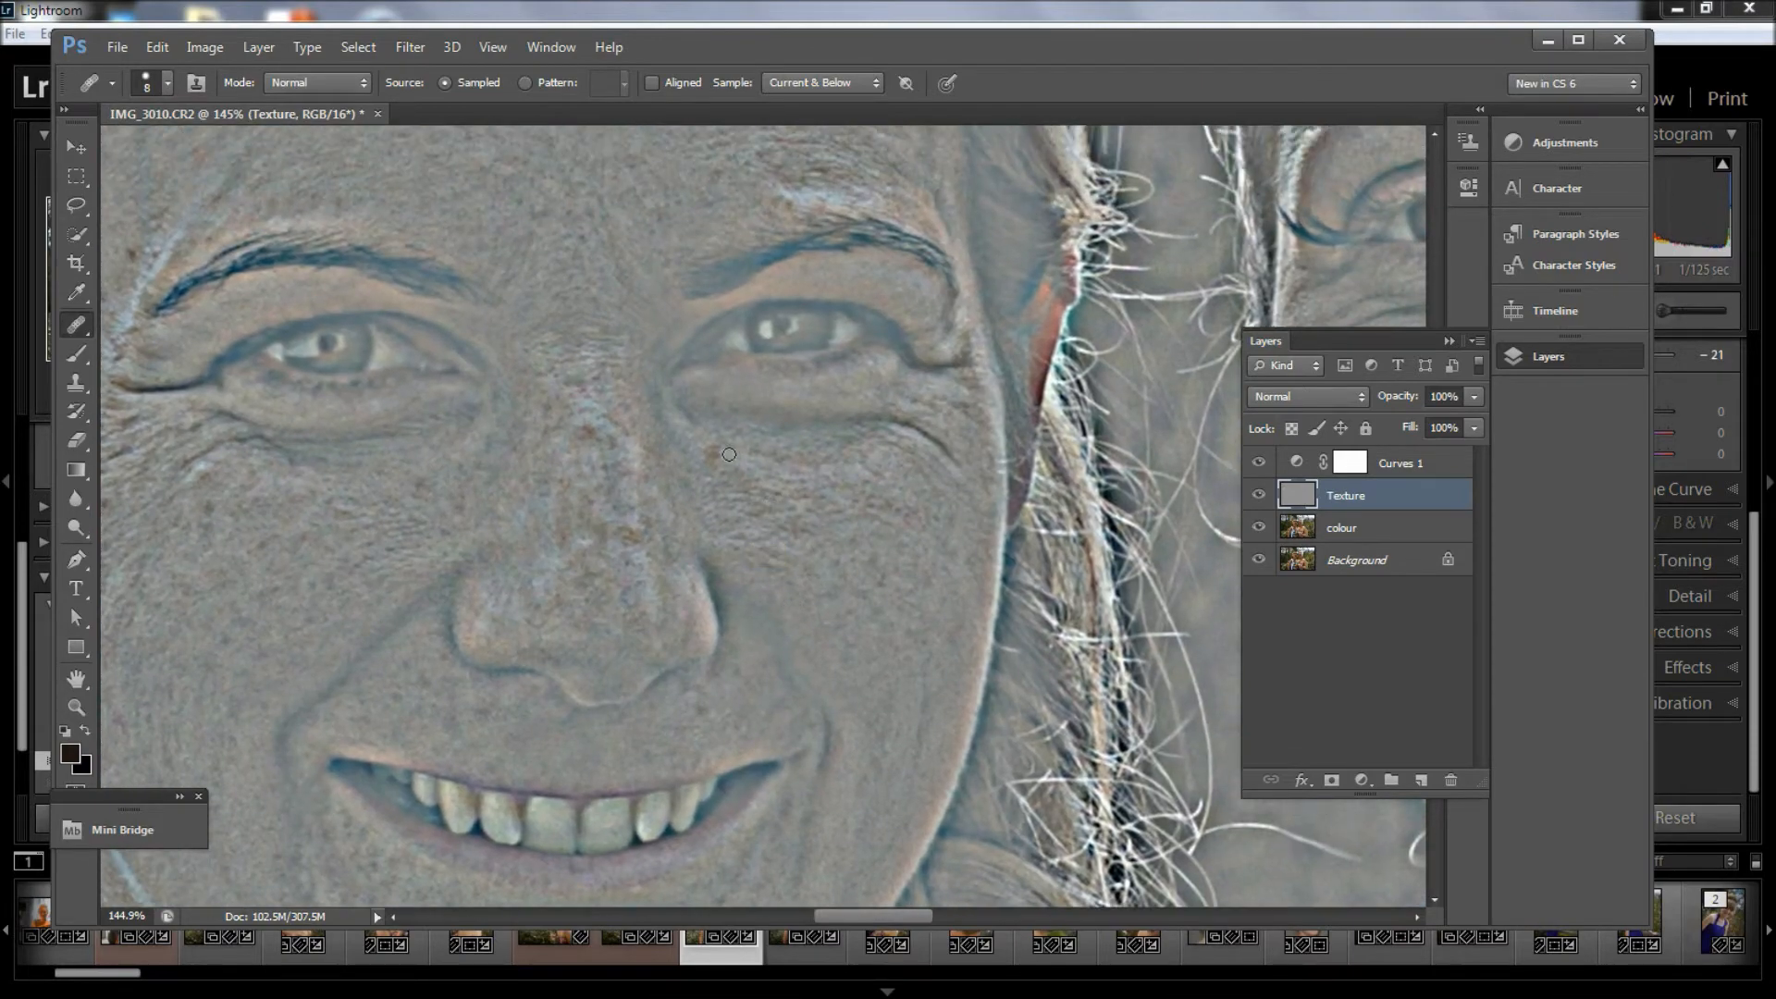
alt+click(594, 487)
- Heal the spots on the forehead and outer cheek of the woman with the braid
drag(574, 344, 587, 620)
alt+click(825, 392)
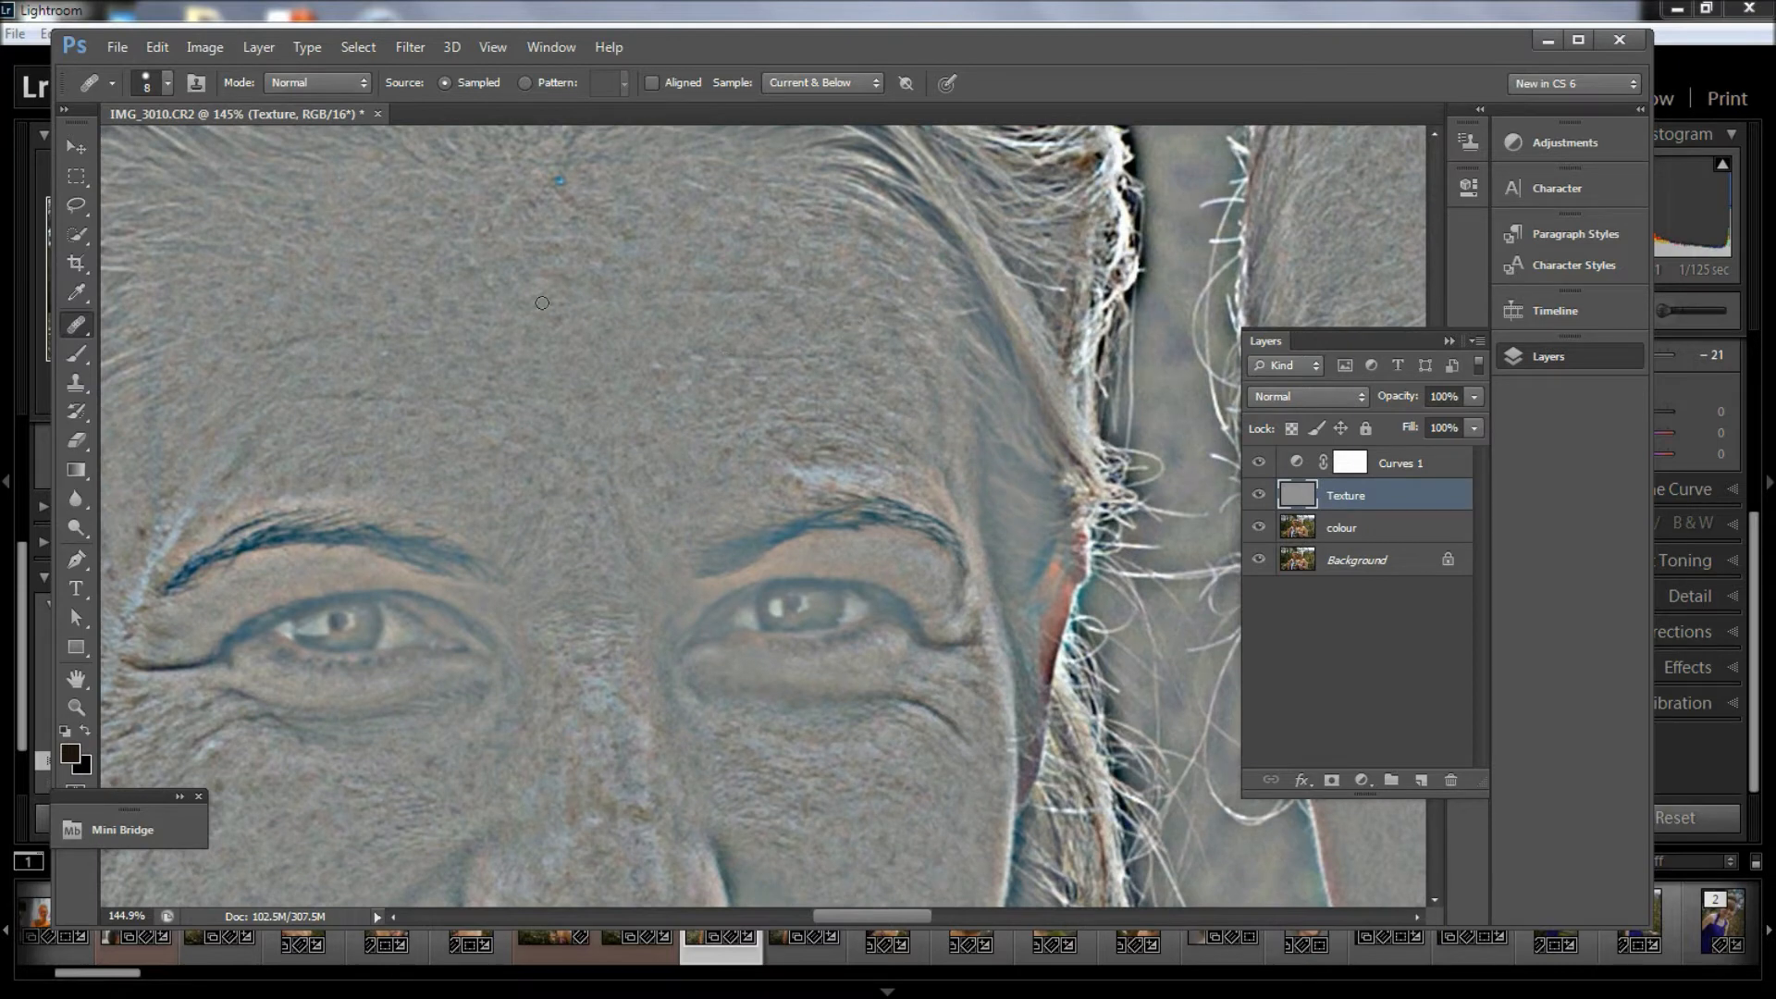
alt+click(481, 305)
scroll(563, 287, up, 3)
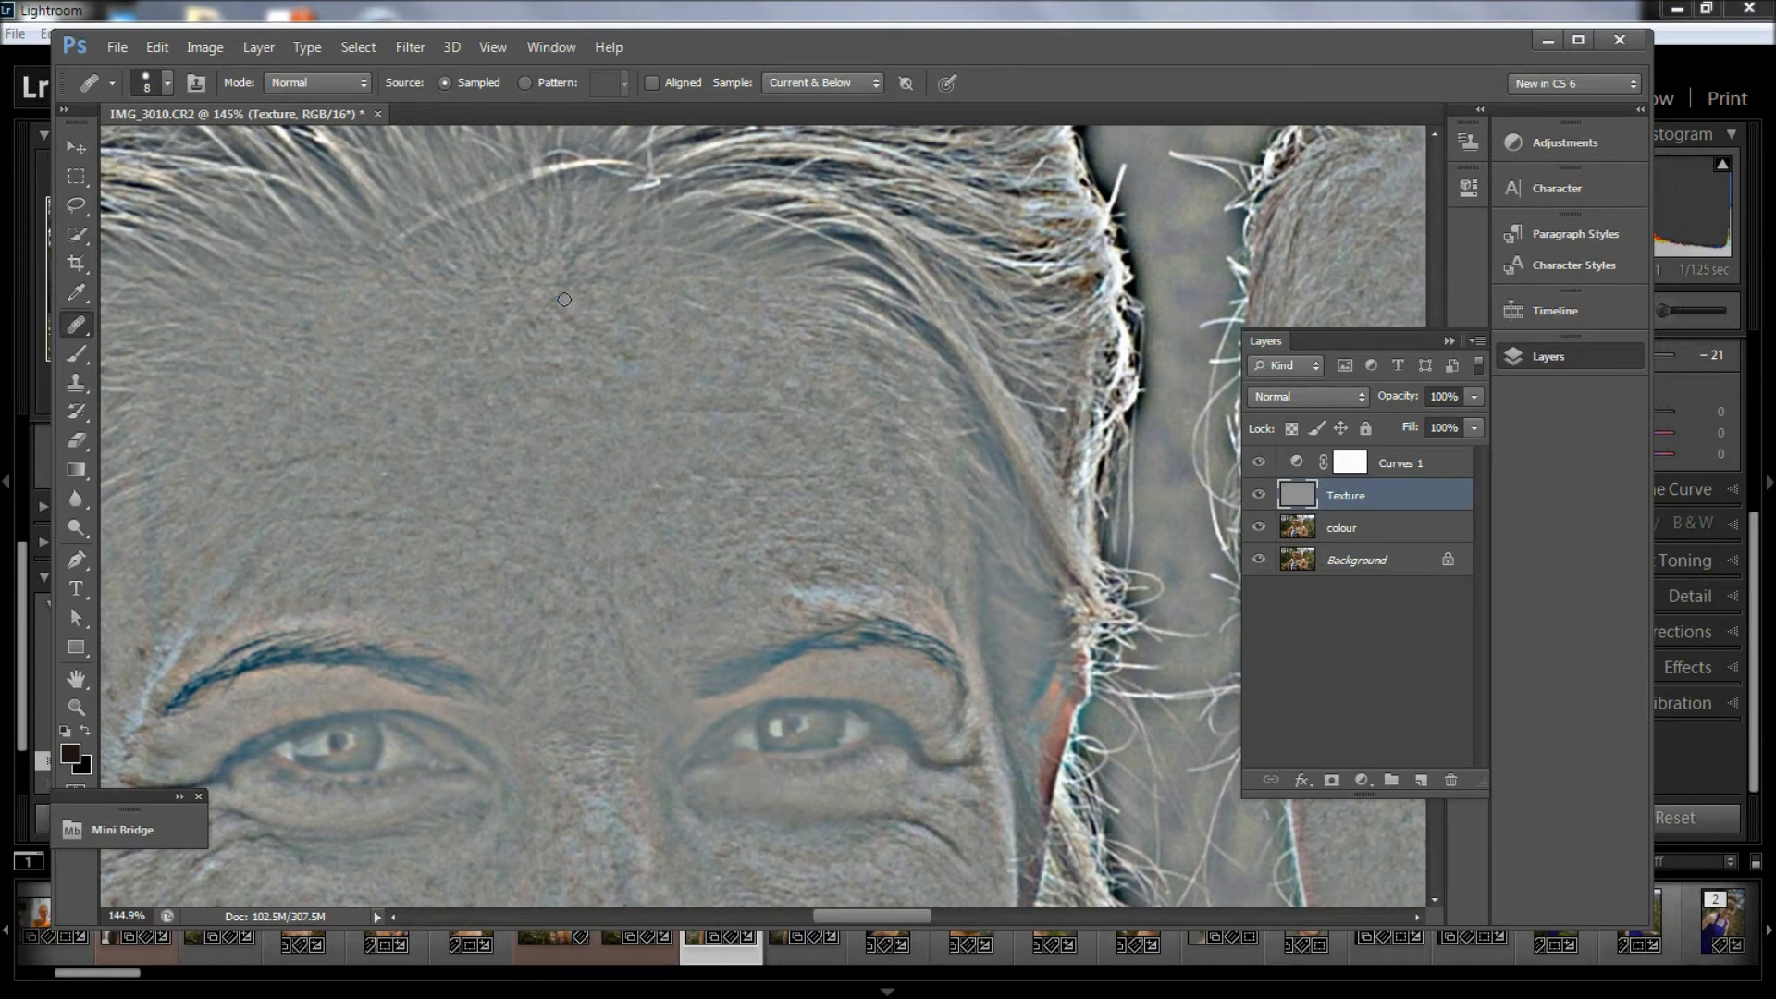
drag(607, 567, 832, 241)
drag(532, 574, 548, 420)
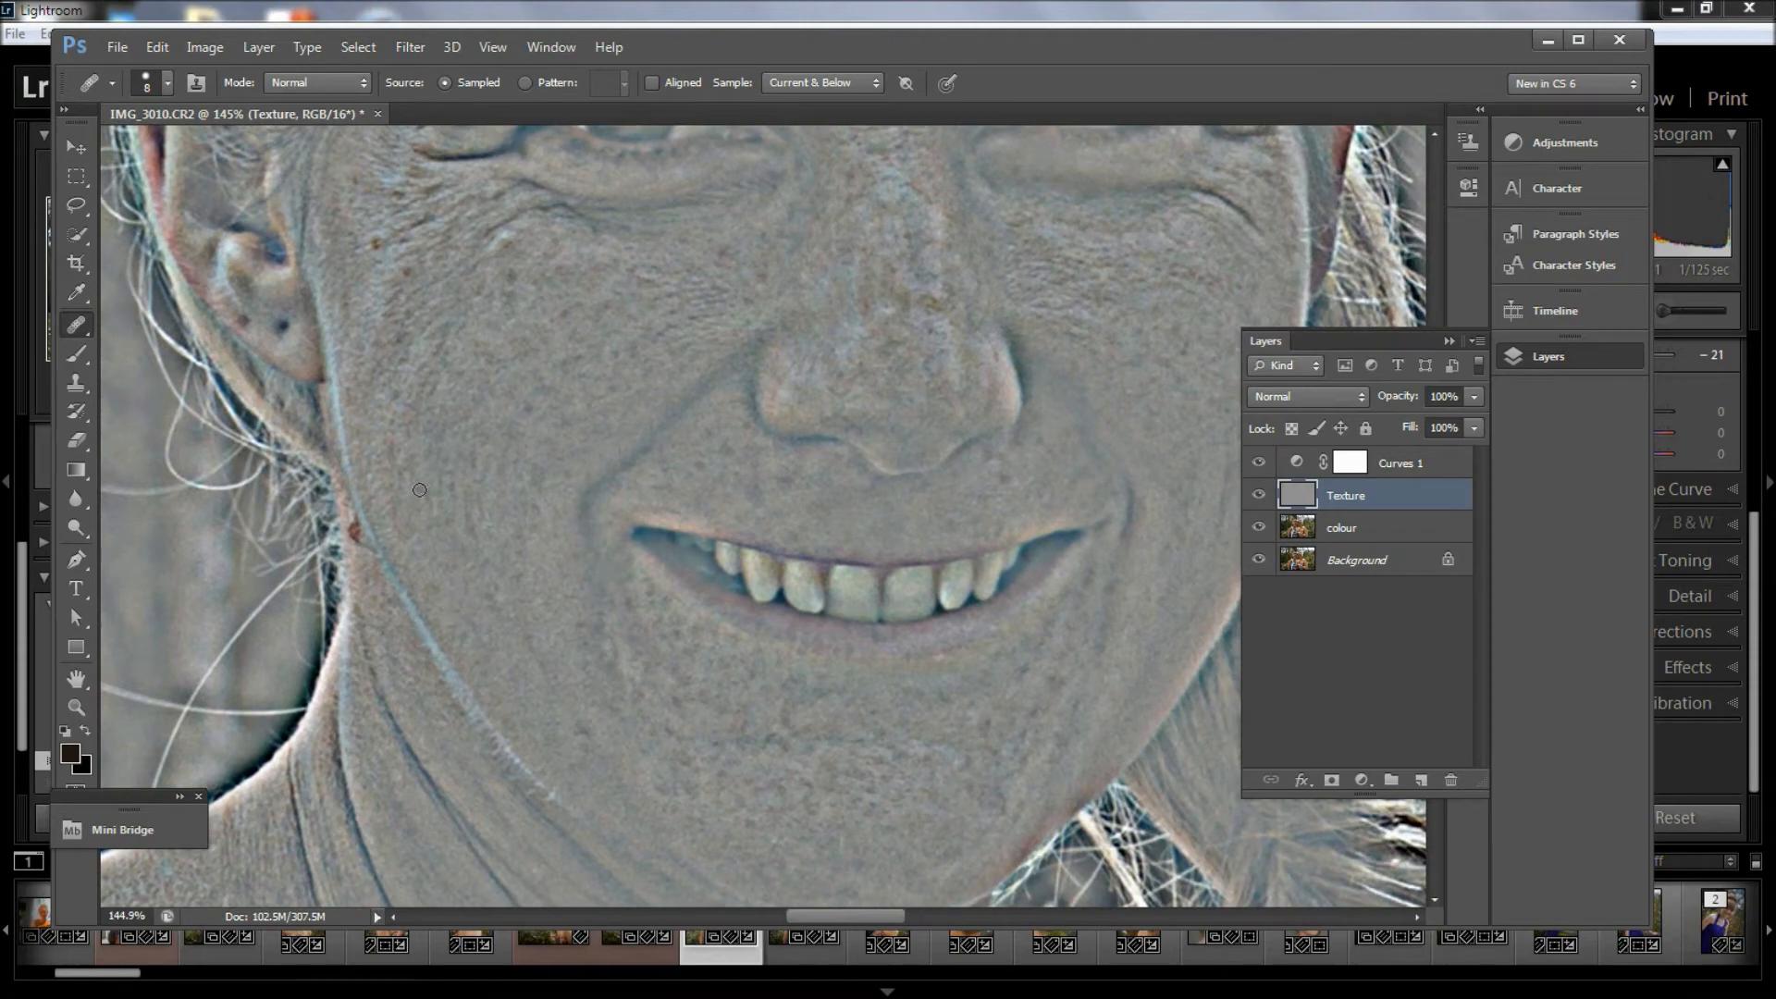
drag(634, 449, 587, 468)
- Heal blemishes around the mouth, chin and cheek of the woman with her hair up, still on the Texture layer
drag(881, 457, 694, 305)
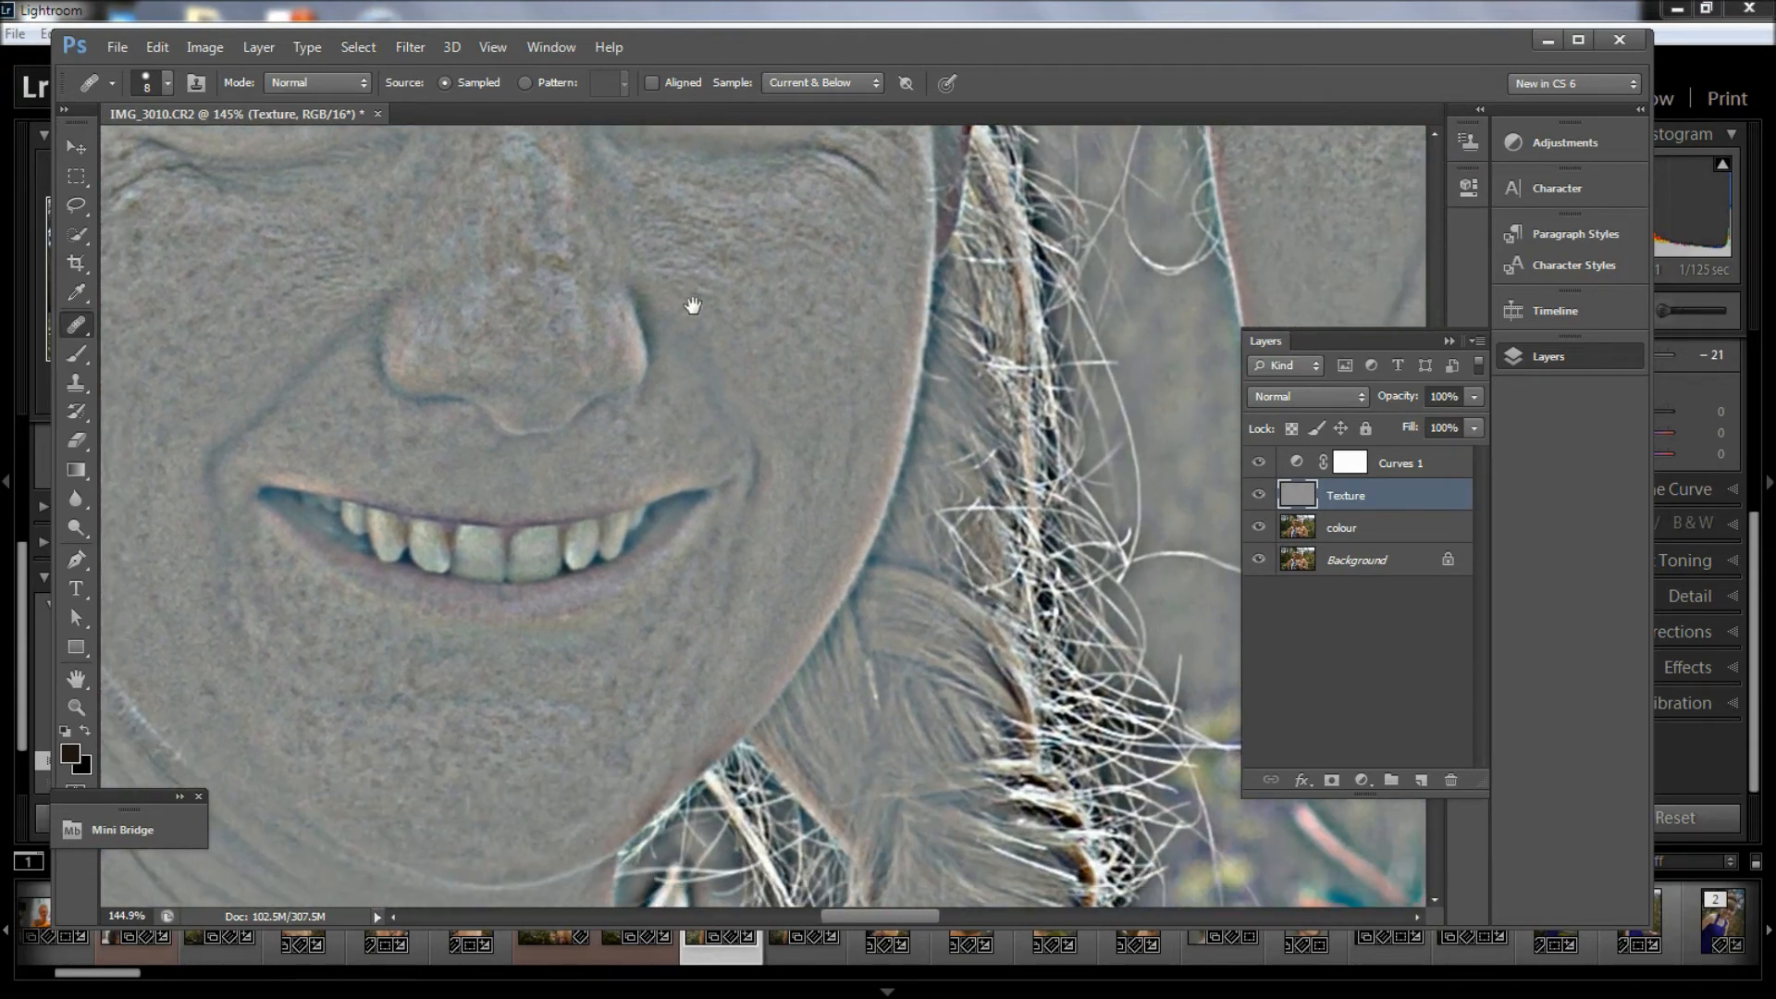
drag(820, 408, 505, 485)
mouse_move(1142, 324)
mouse_down()
mouse_move(646, 488)
mouse_move(566, 616)
mouse_up()
alt+click(699, 647)
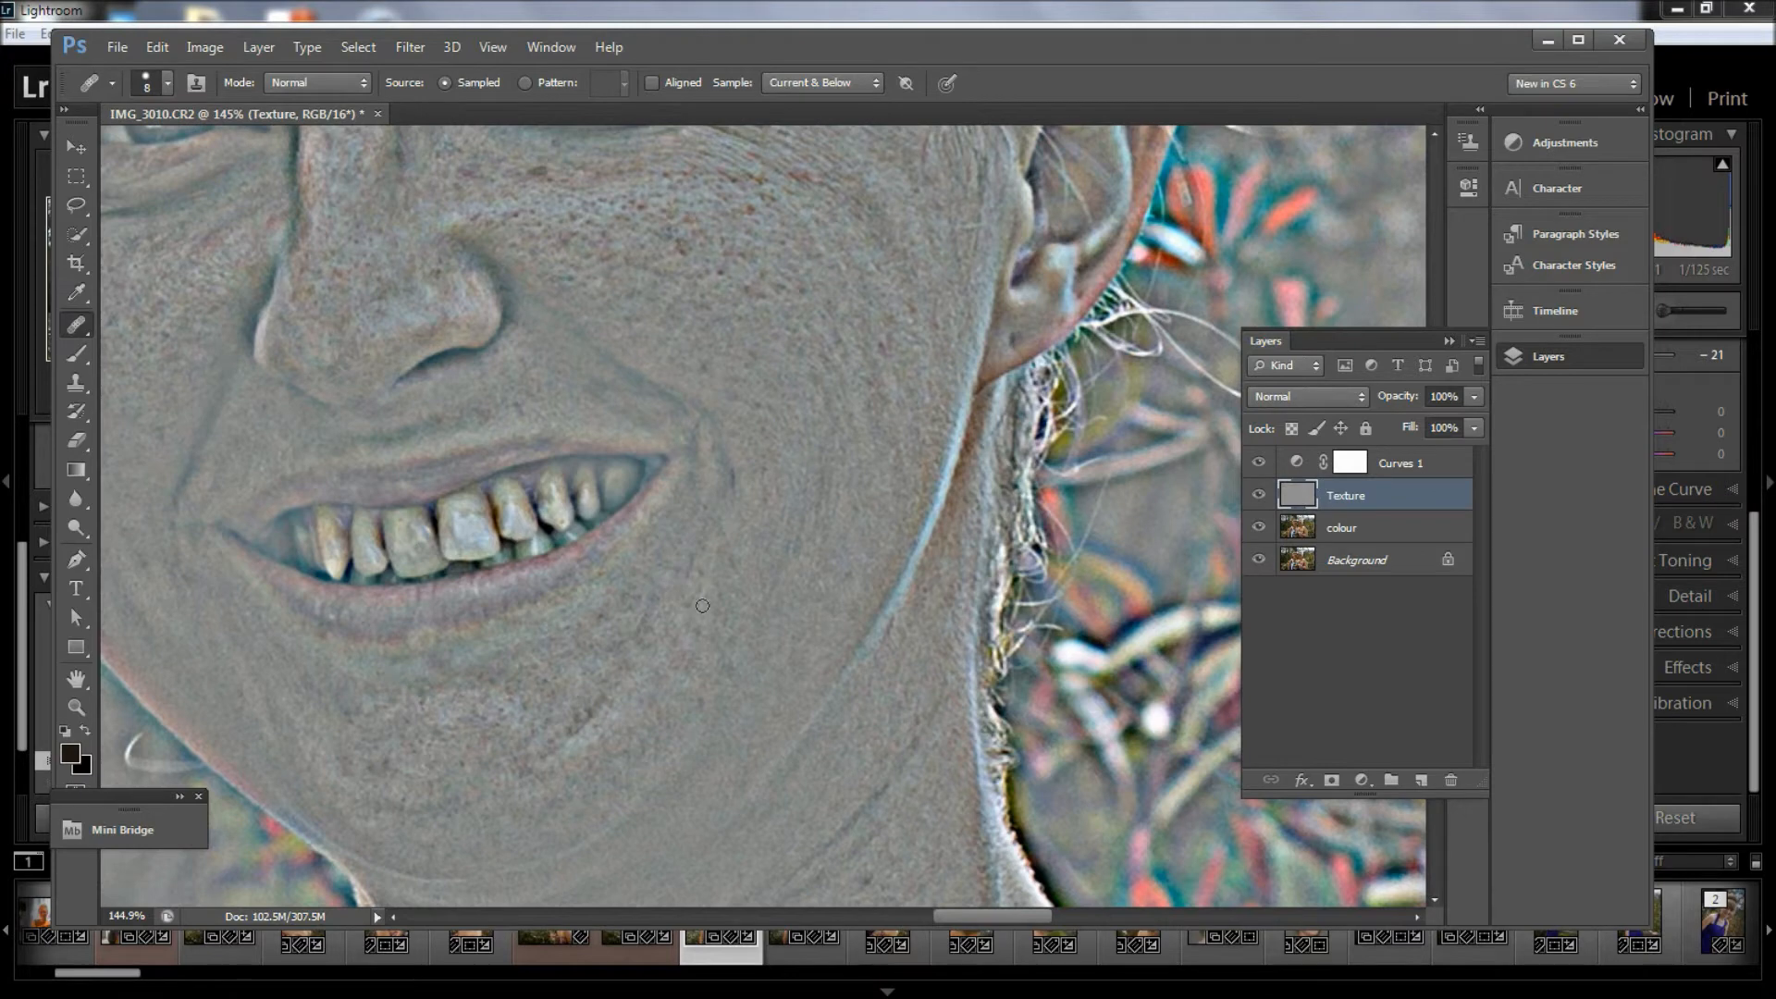
drag(745, 590, 853, 530)
alt+click(680, 605)
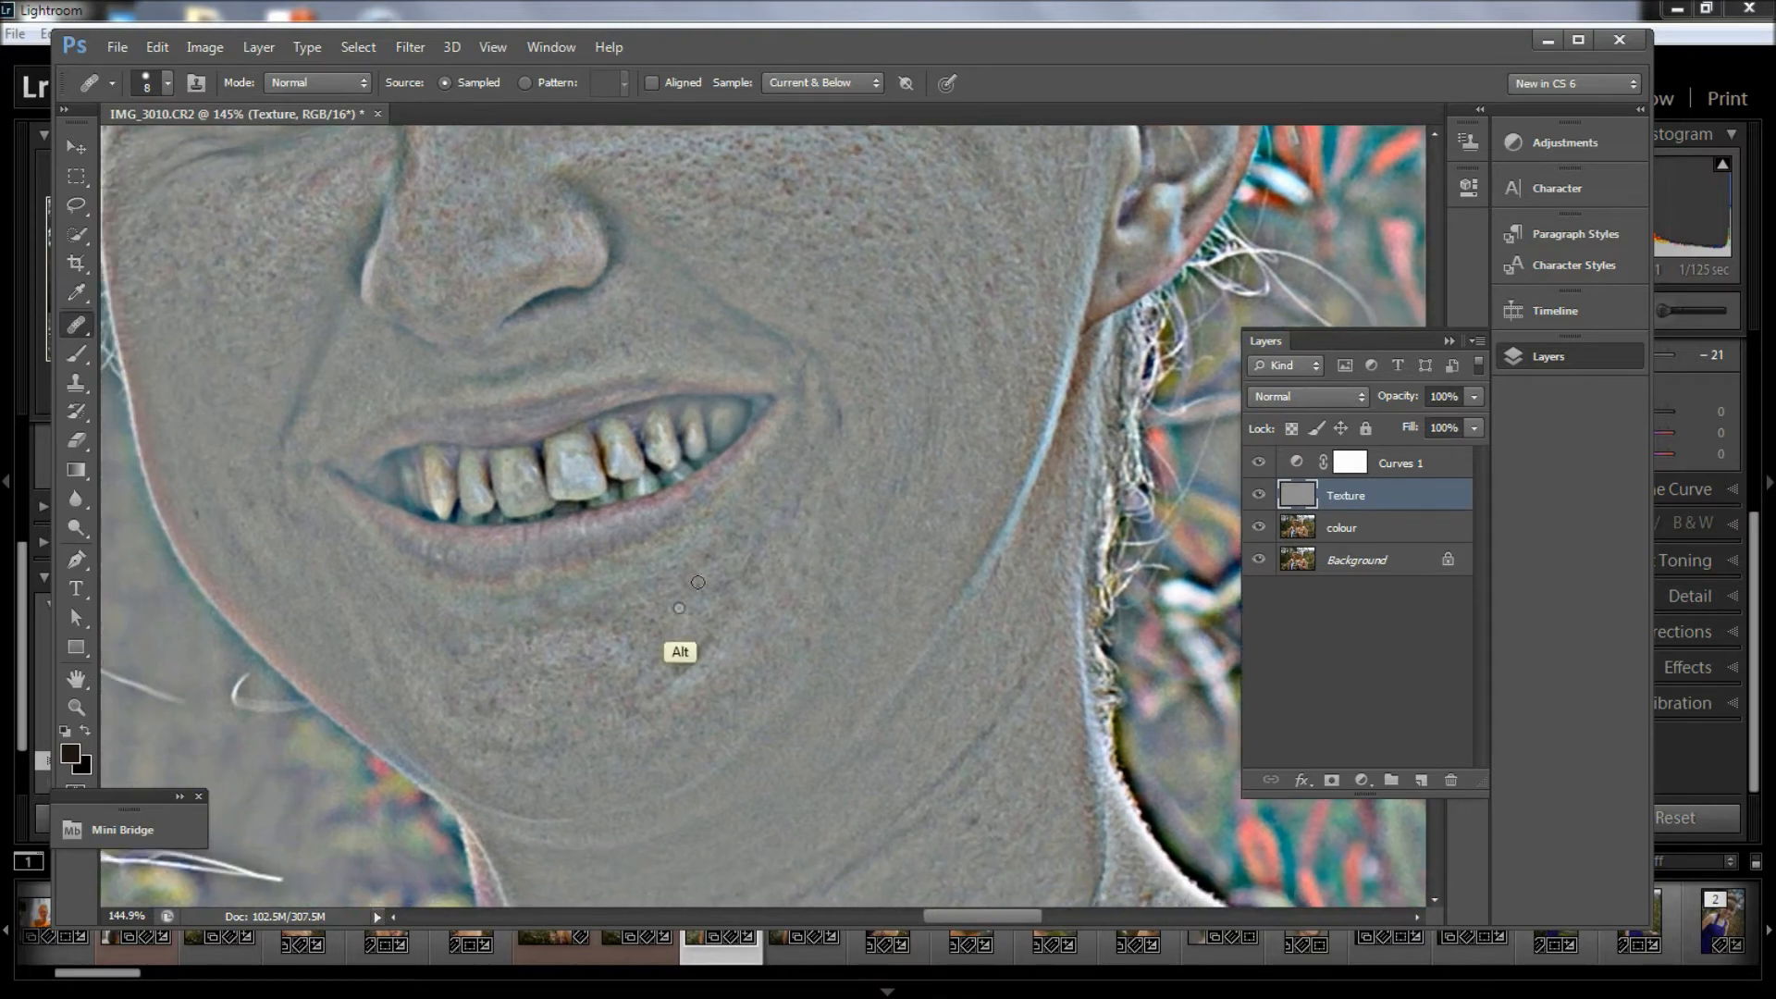
drag(547, 705, 654, 642)
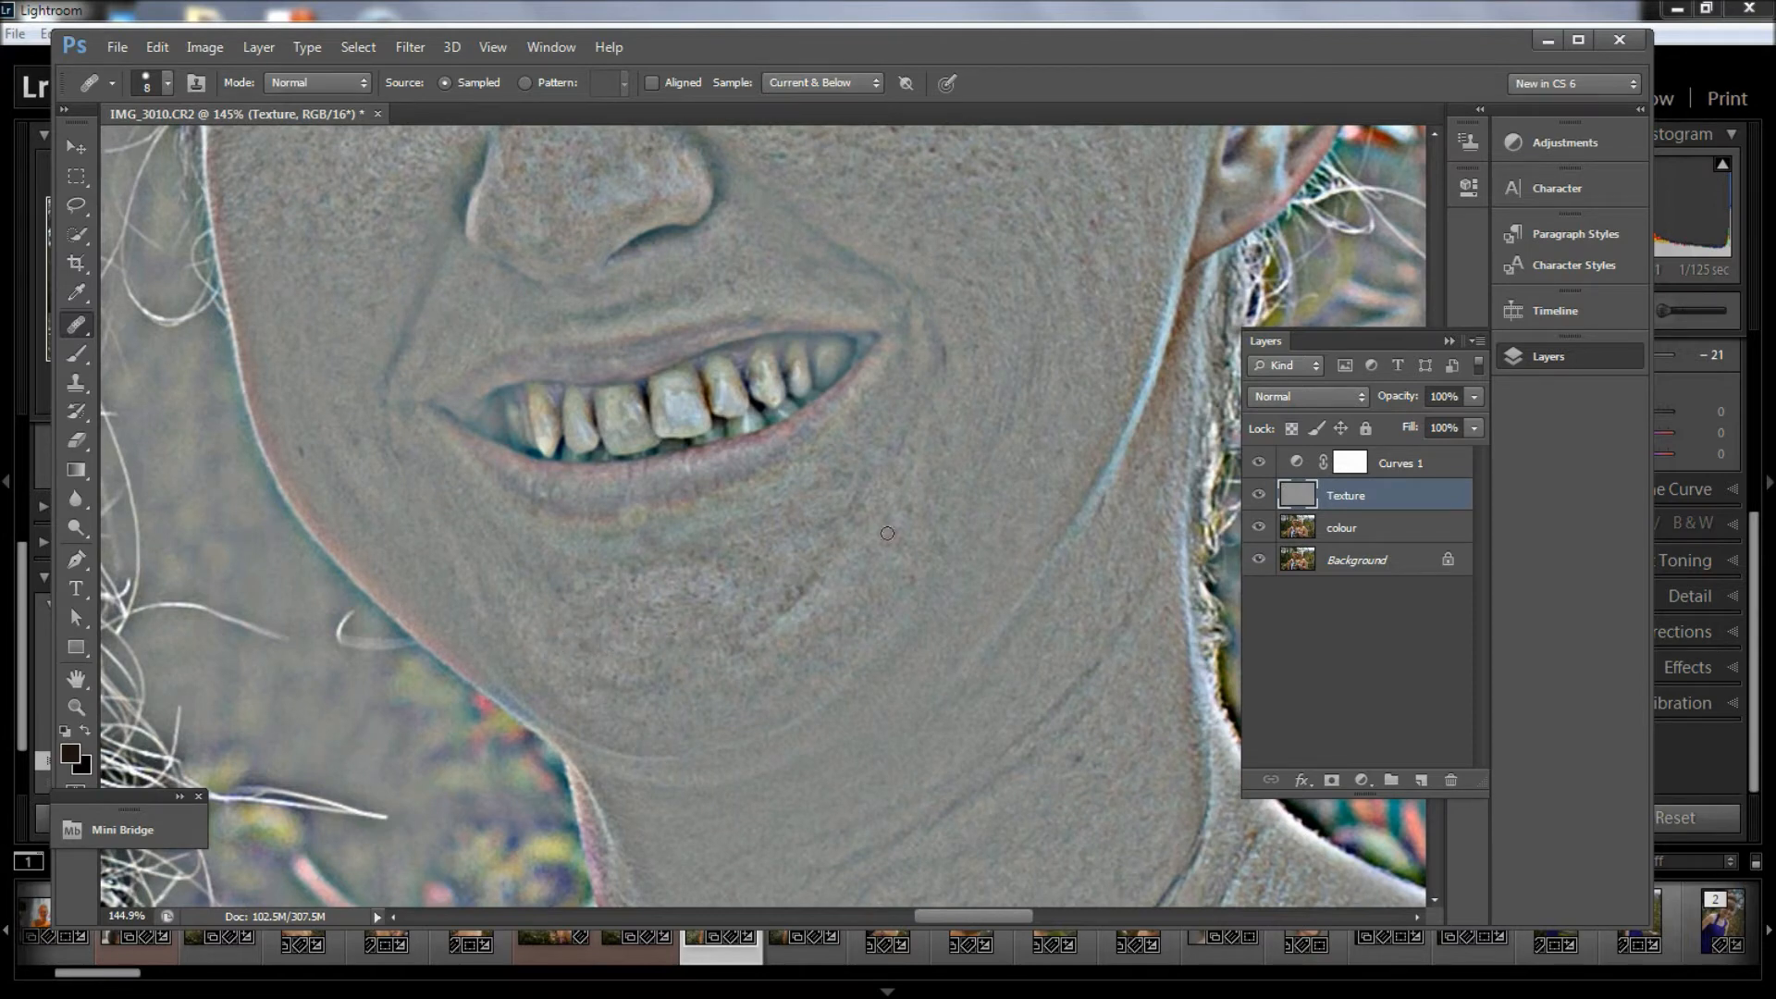
drag(817, 595, 848, 558)
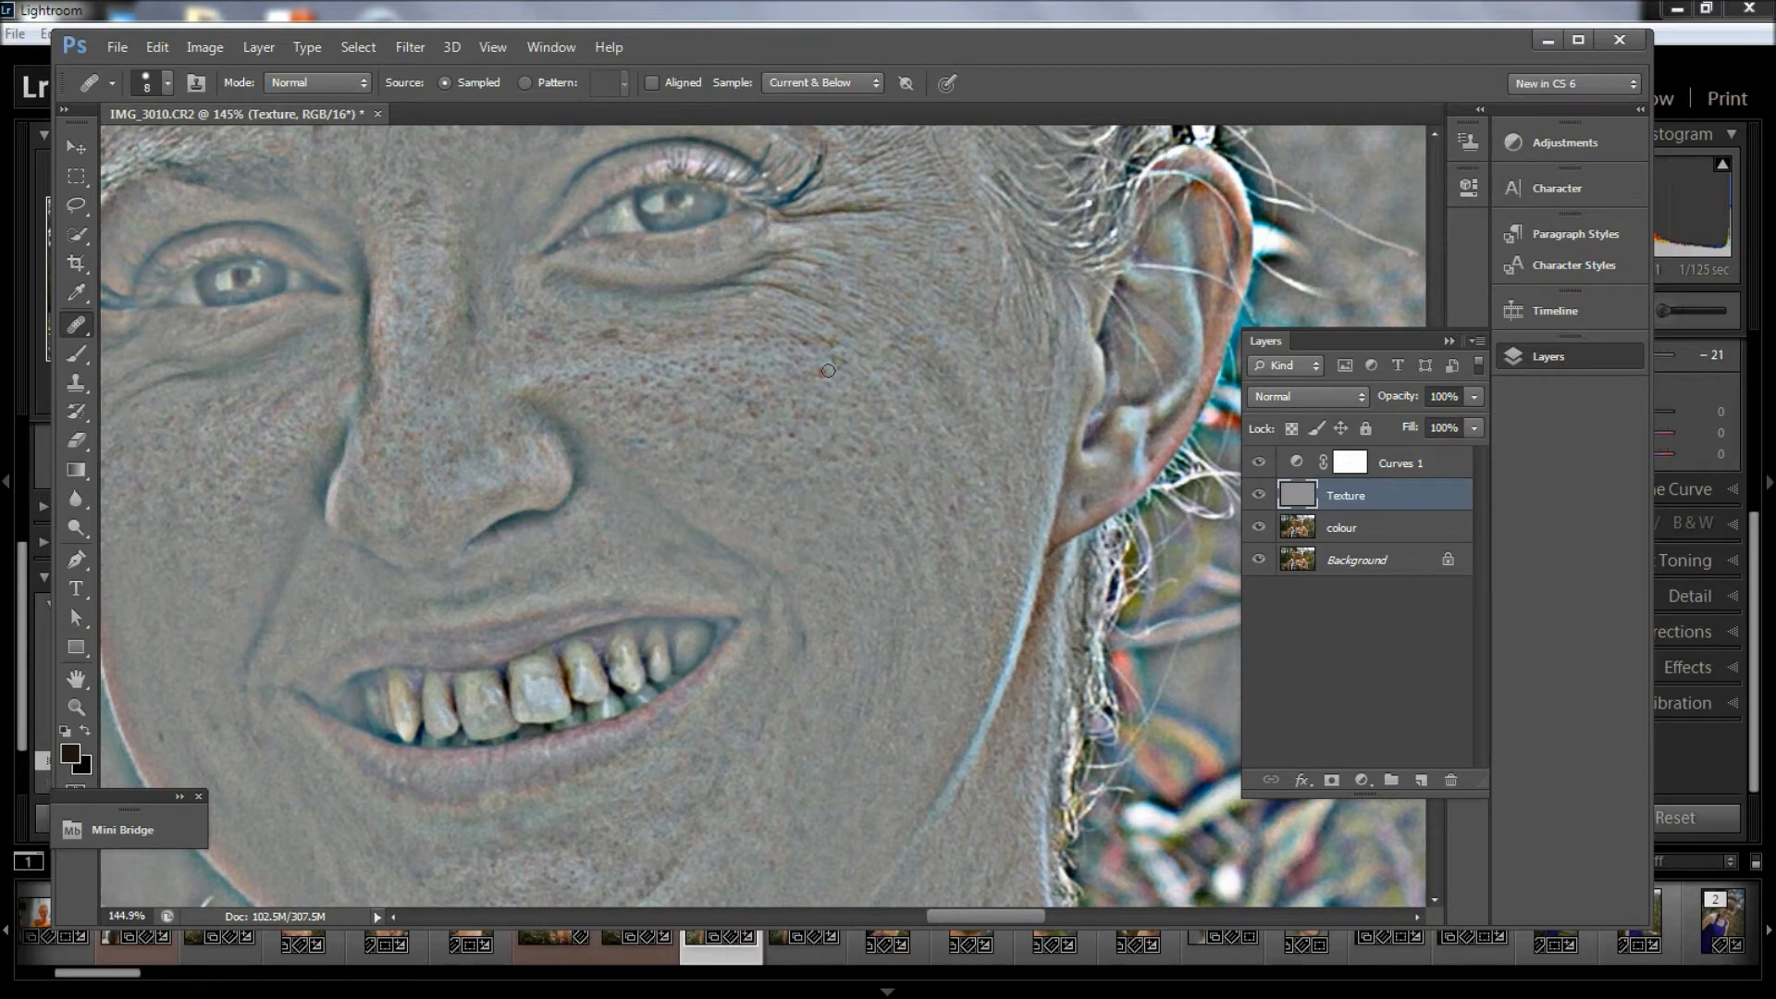
drag(753, 448, 895, 609)
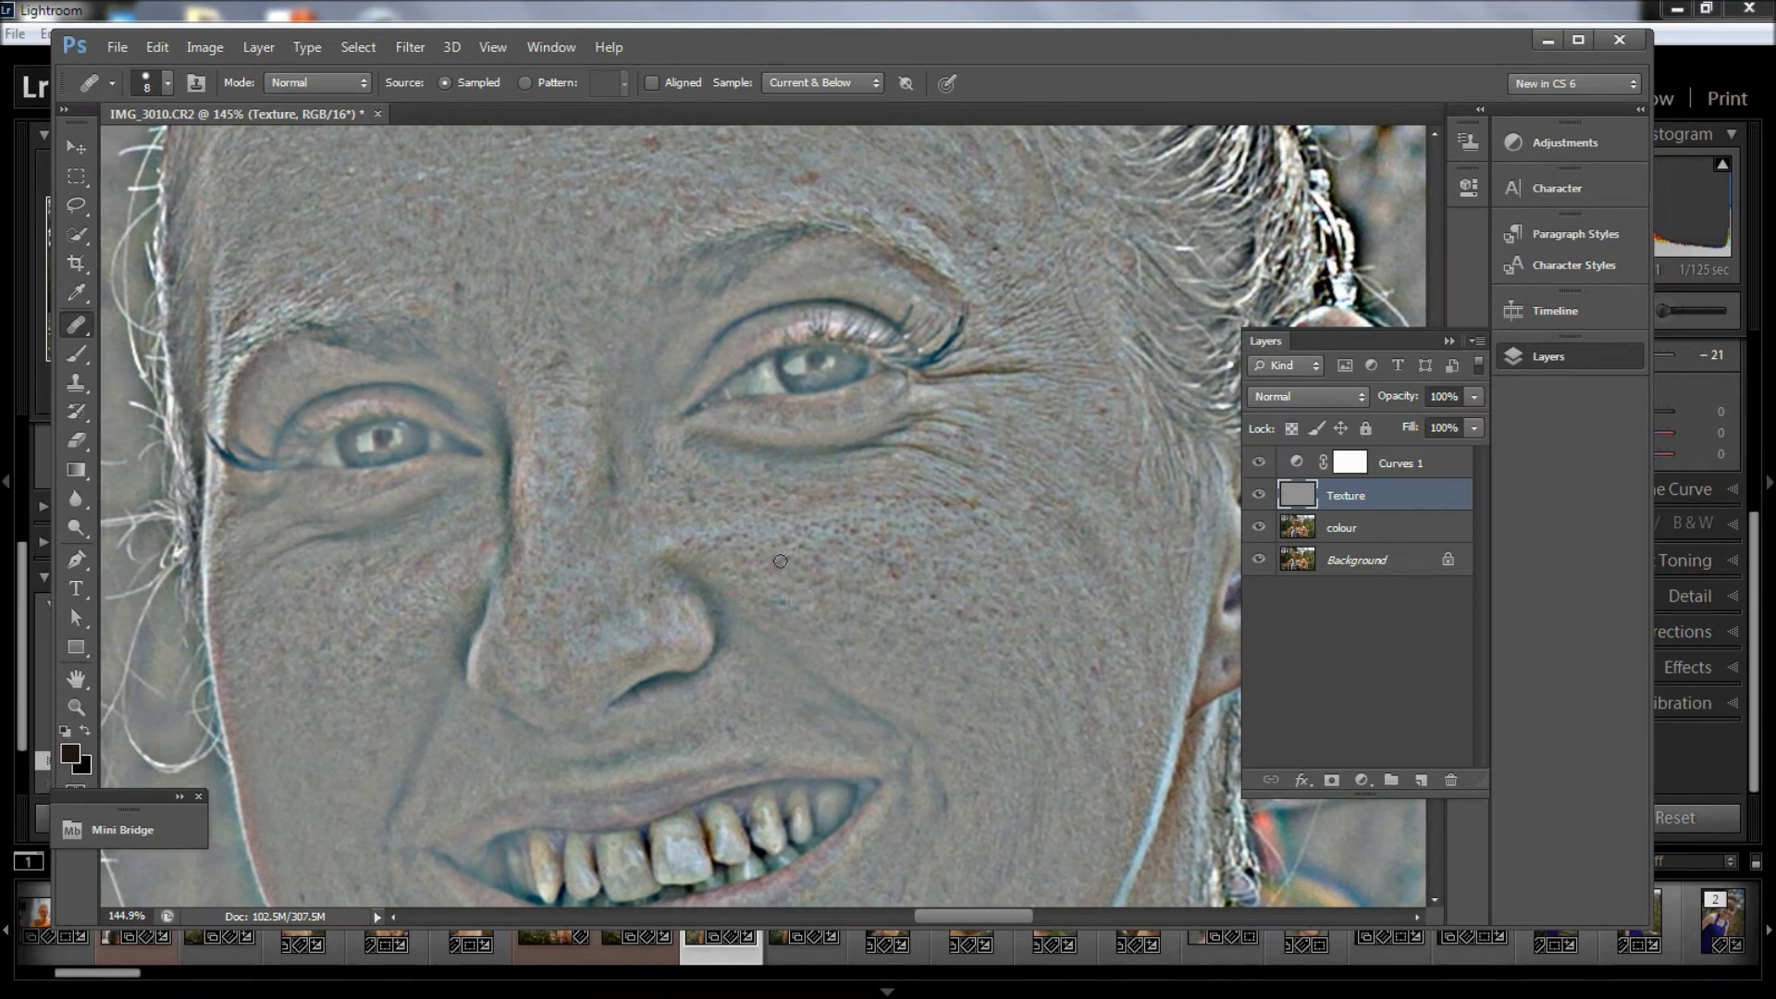
alt+click(913, 634)
- Heal the dark spots across the forehead of the woman with her hair up, sampling nearby clean texture
scroll(642, 538, up, 5)
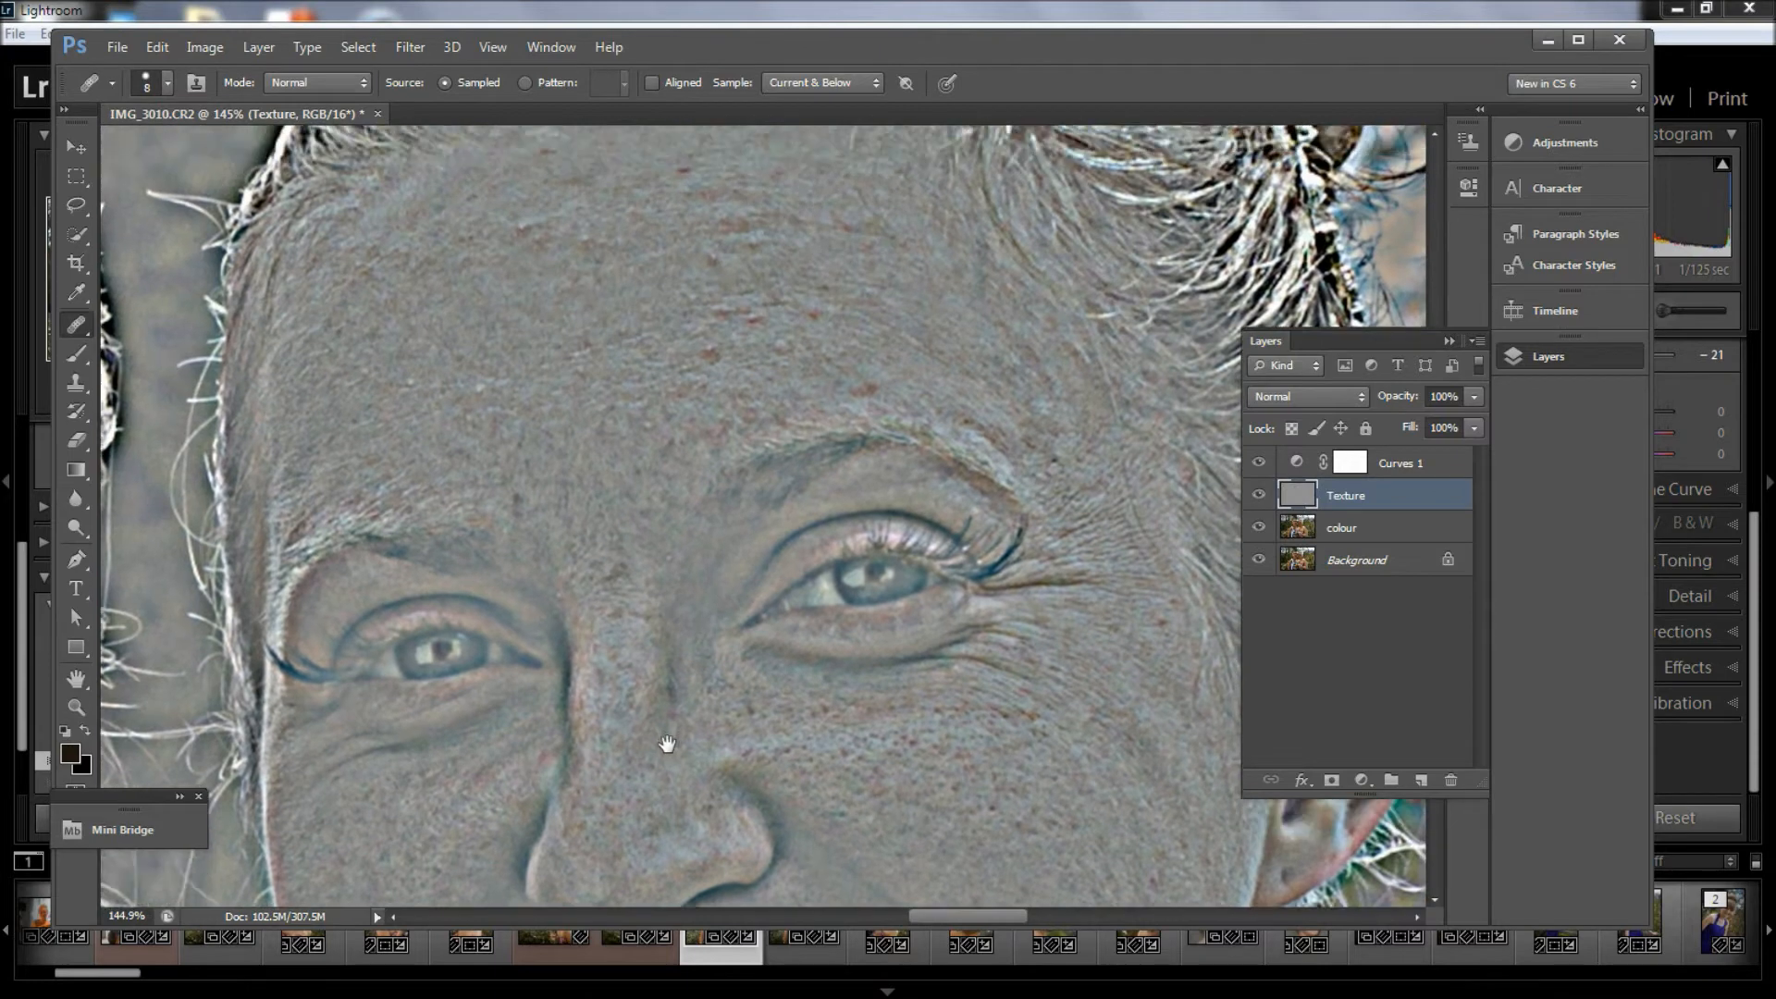
click(784, 405)
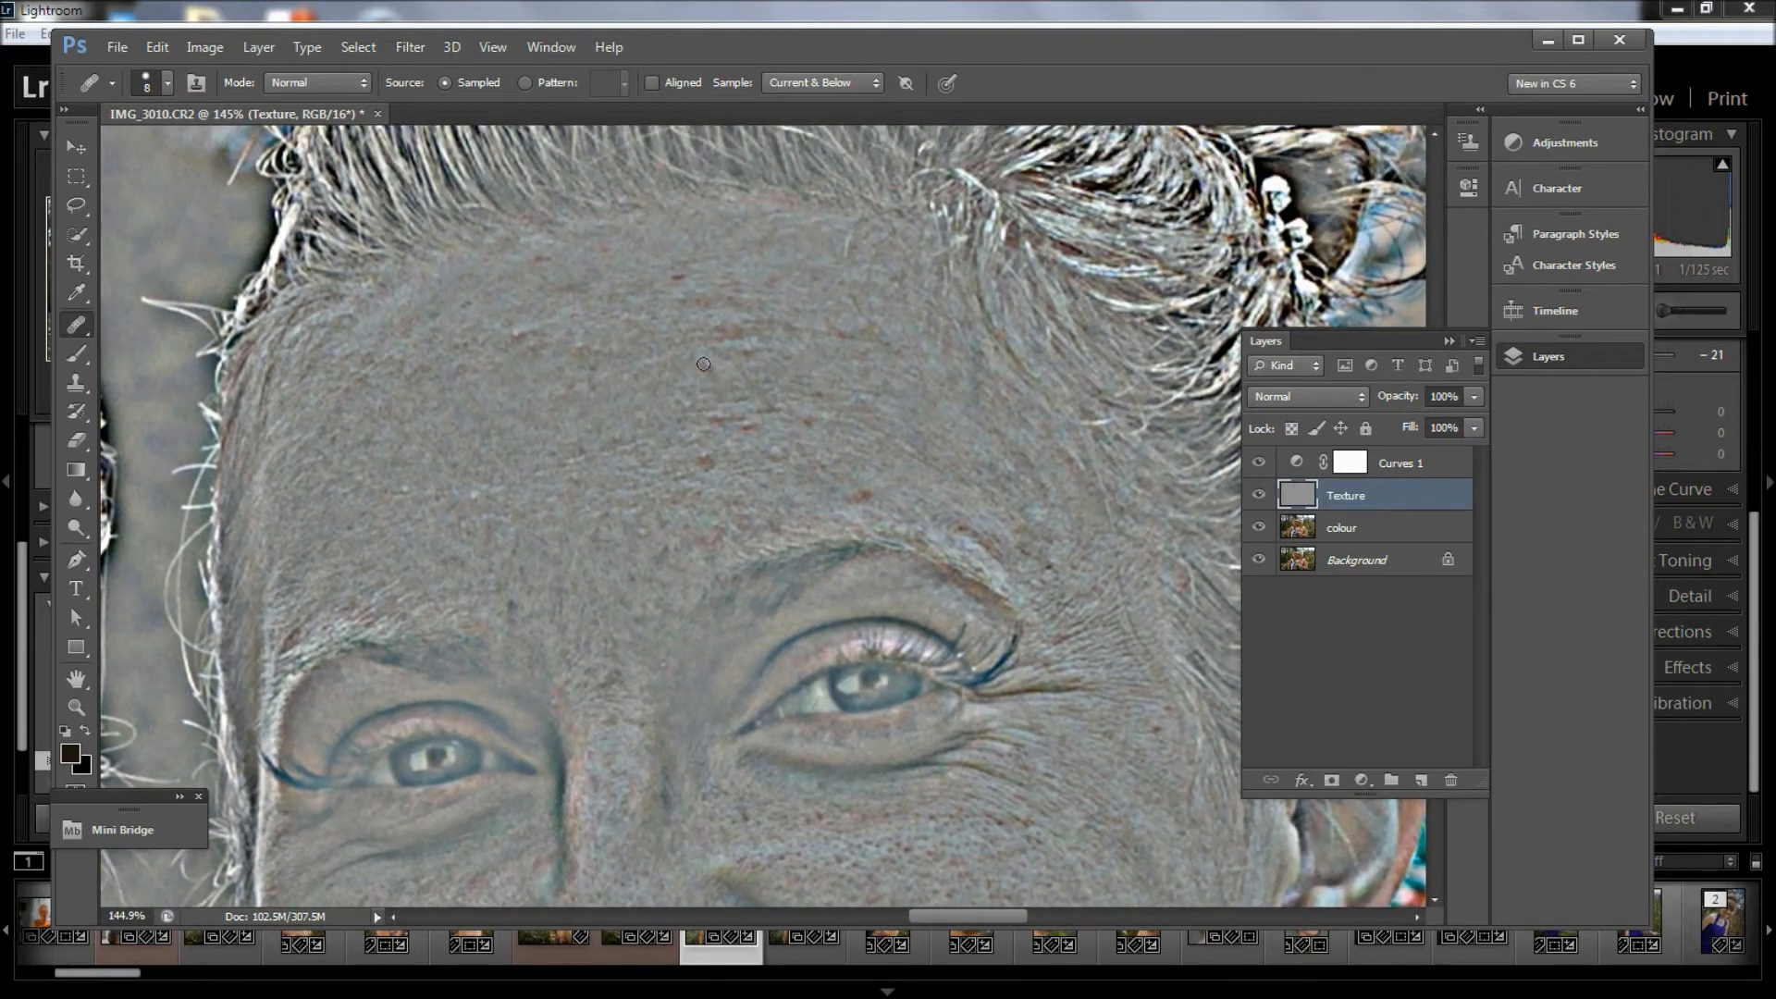
click(670, 494)
alt+click(656, 484)
click(705, 463)
click(755, 427)
alt+click(882, 428)
alt+click(683, 339)
alt+click(508, 386)
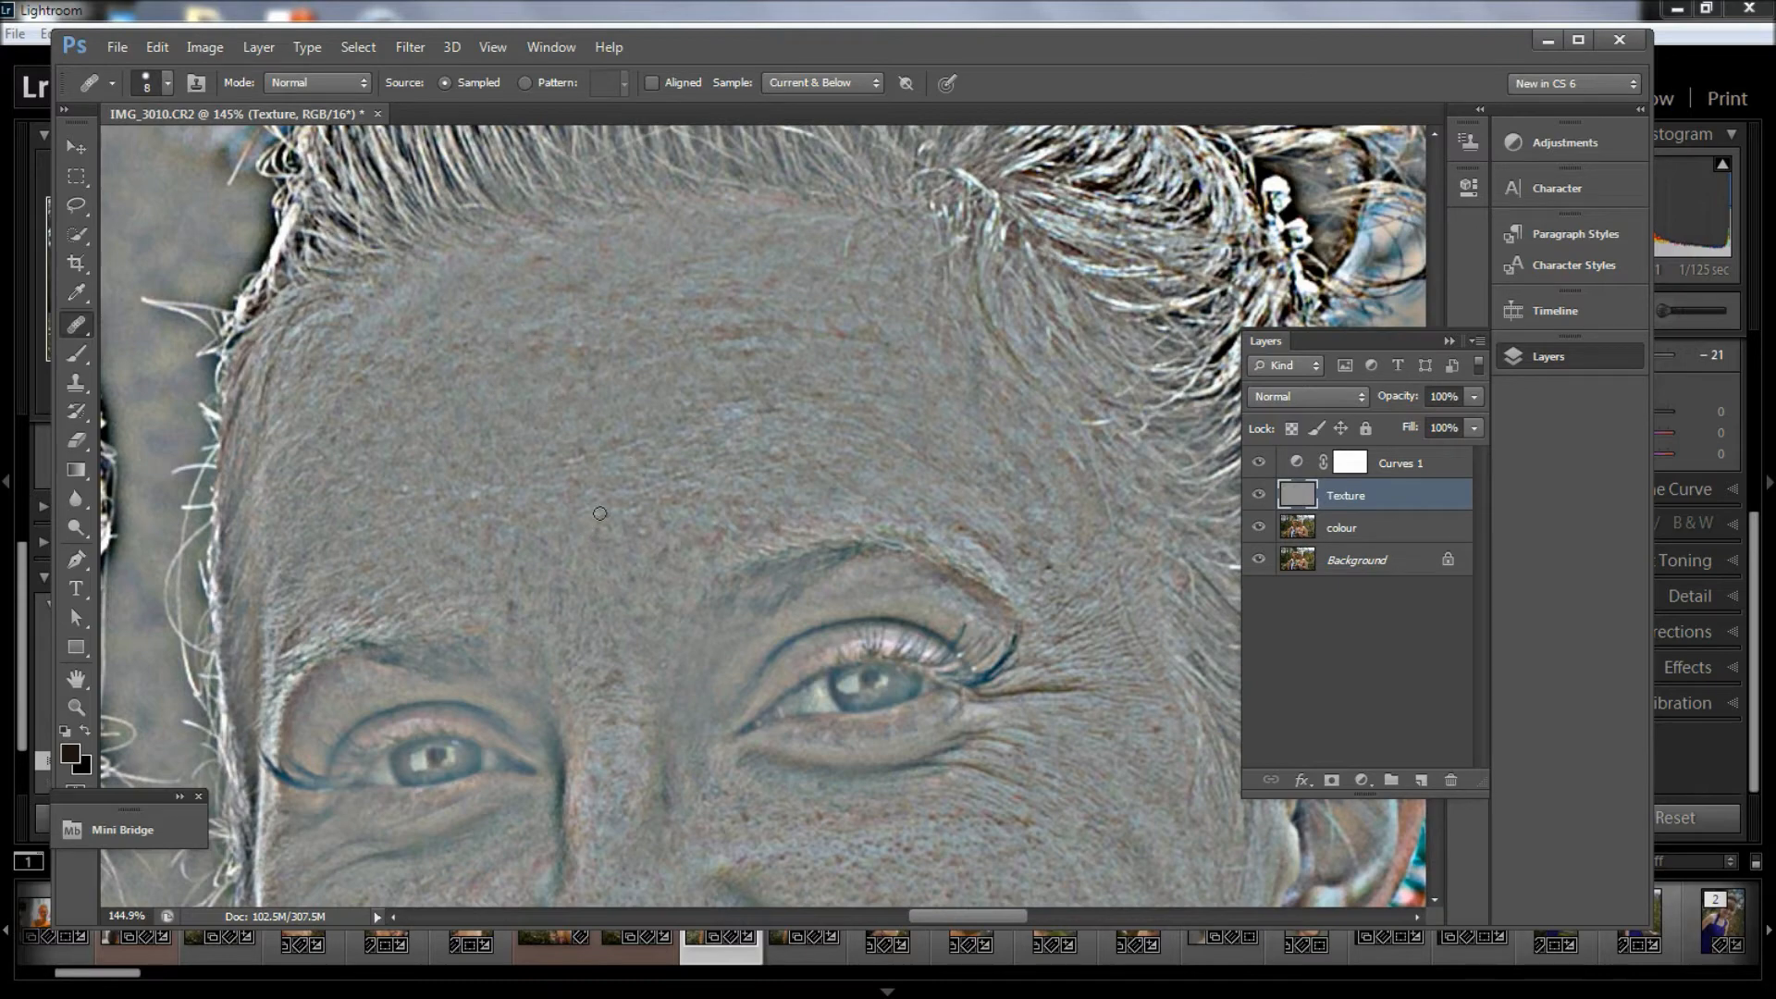
- Hide the Curves 1 adjustment layer and set the Texture layer's blend mode to Linear Light
key(z)
mouse_move(709, 488)
mouse_down()
mouse_move(599, 477)
mouse_move(741, 496)
mouse_move(601, 504)
mouse_up()
key(j)
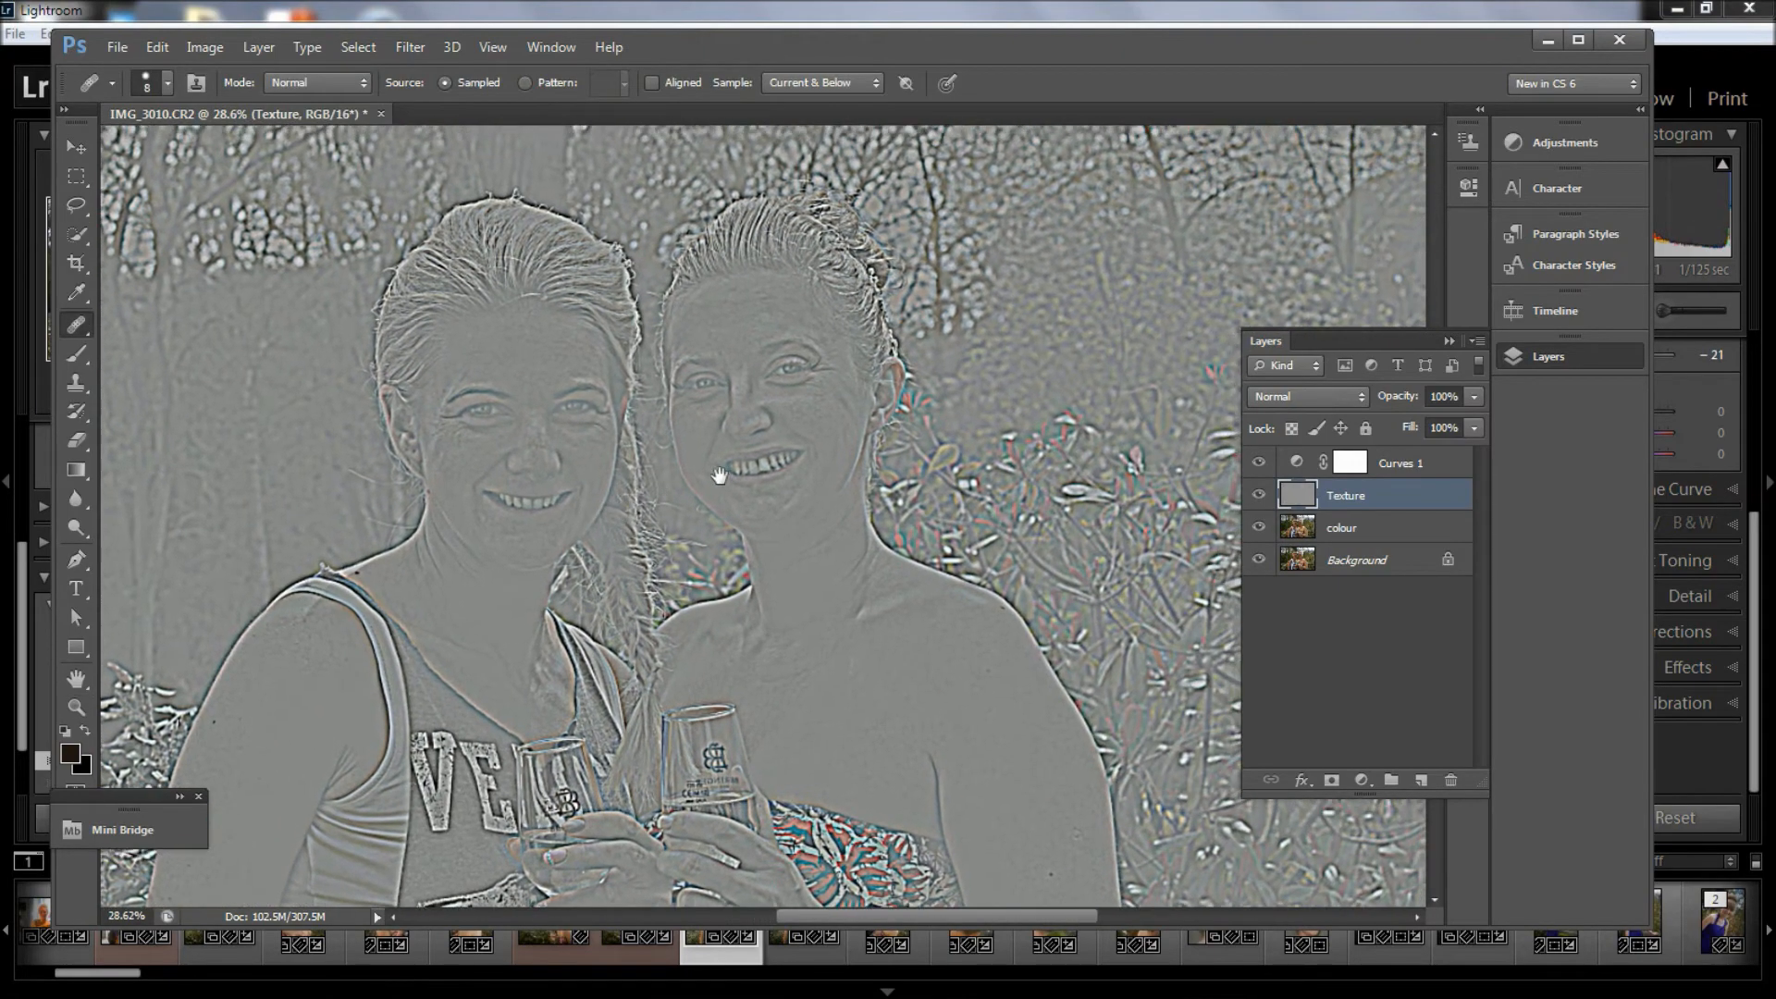
click(1397, 463)
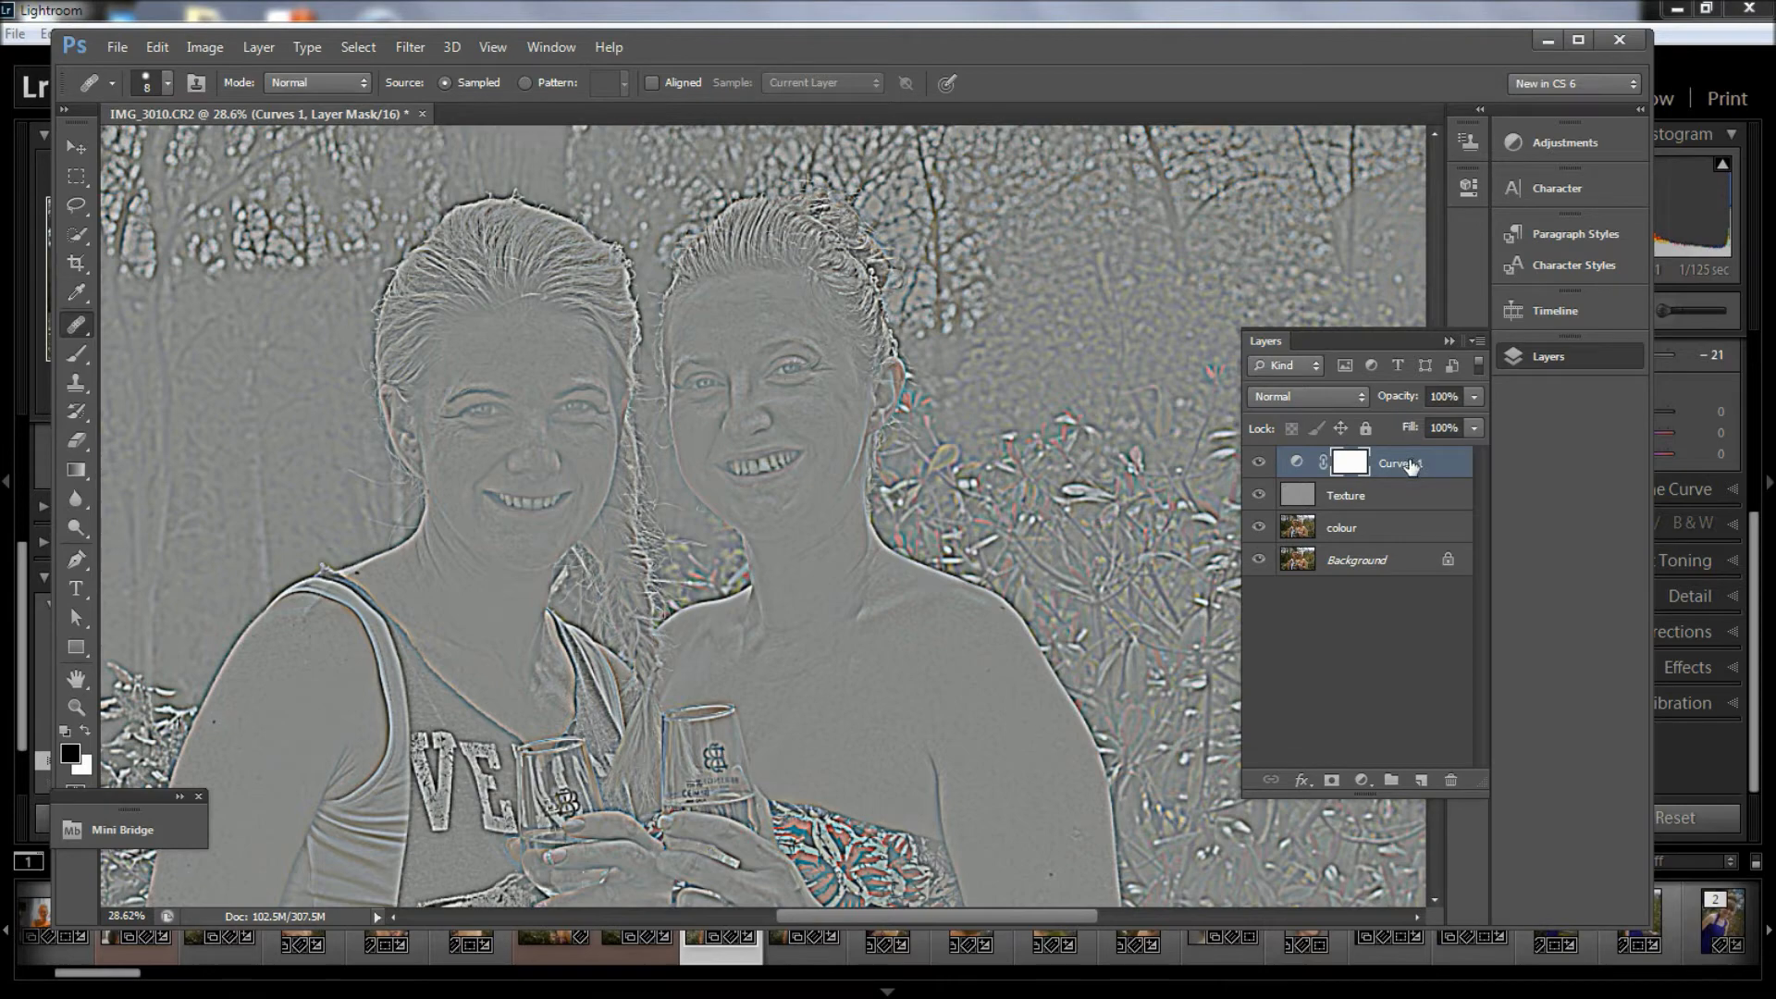
click(1259, 462)
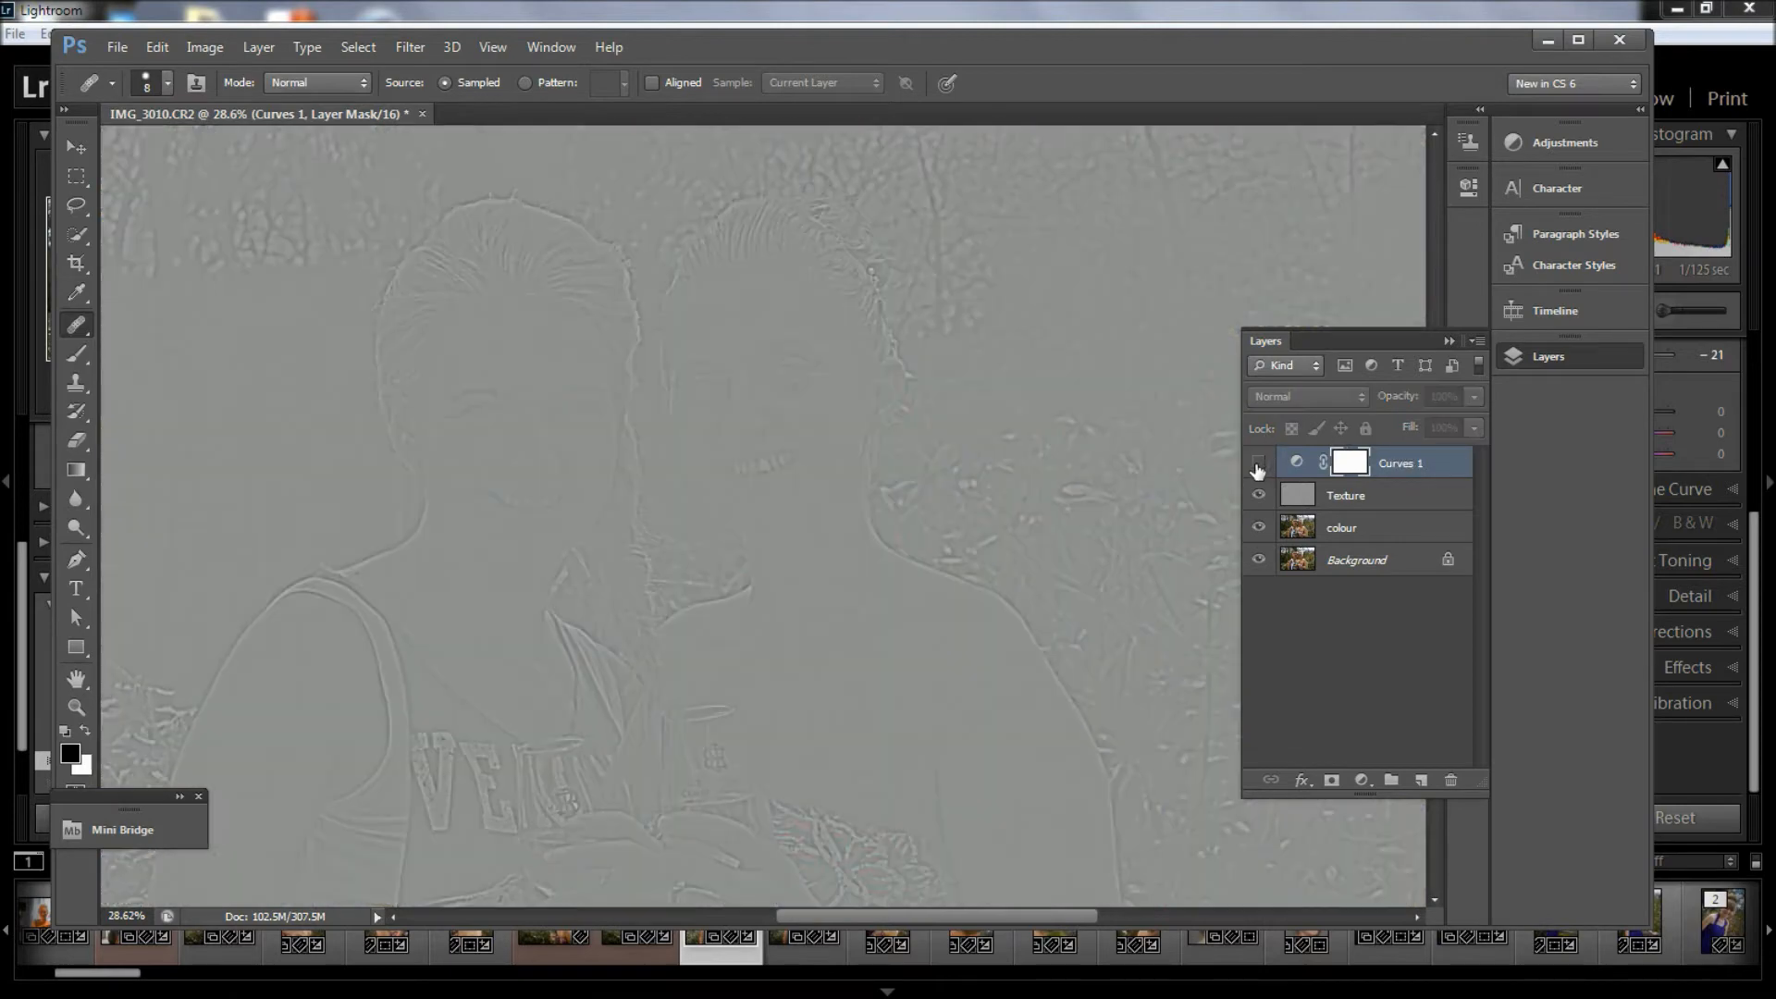
click(1362, 499)
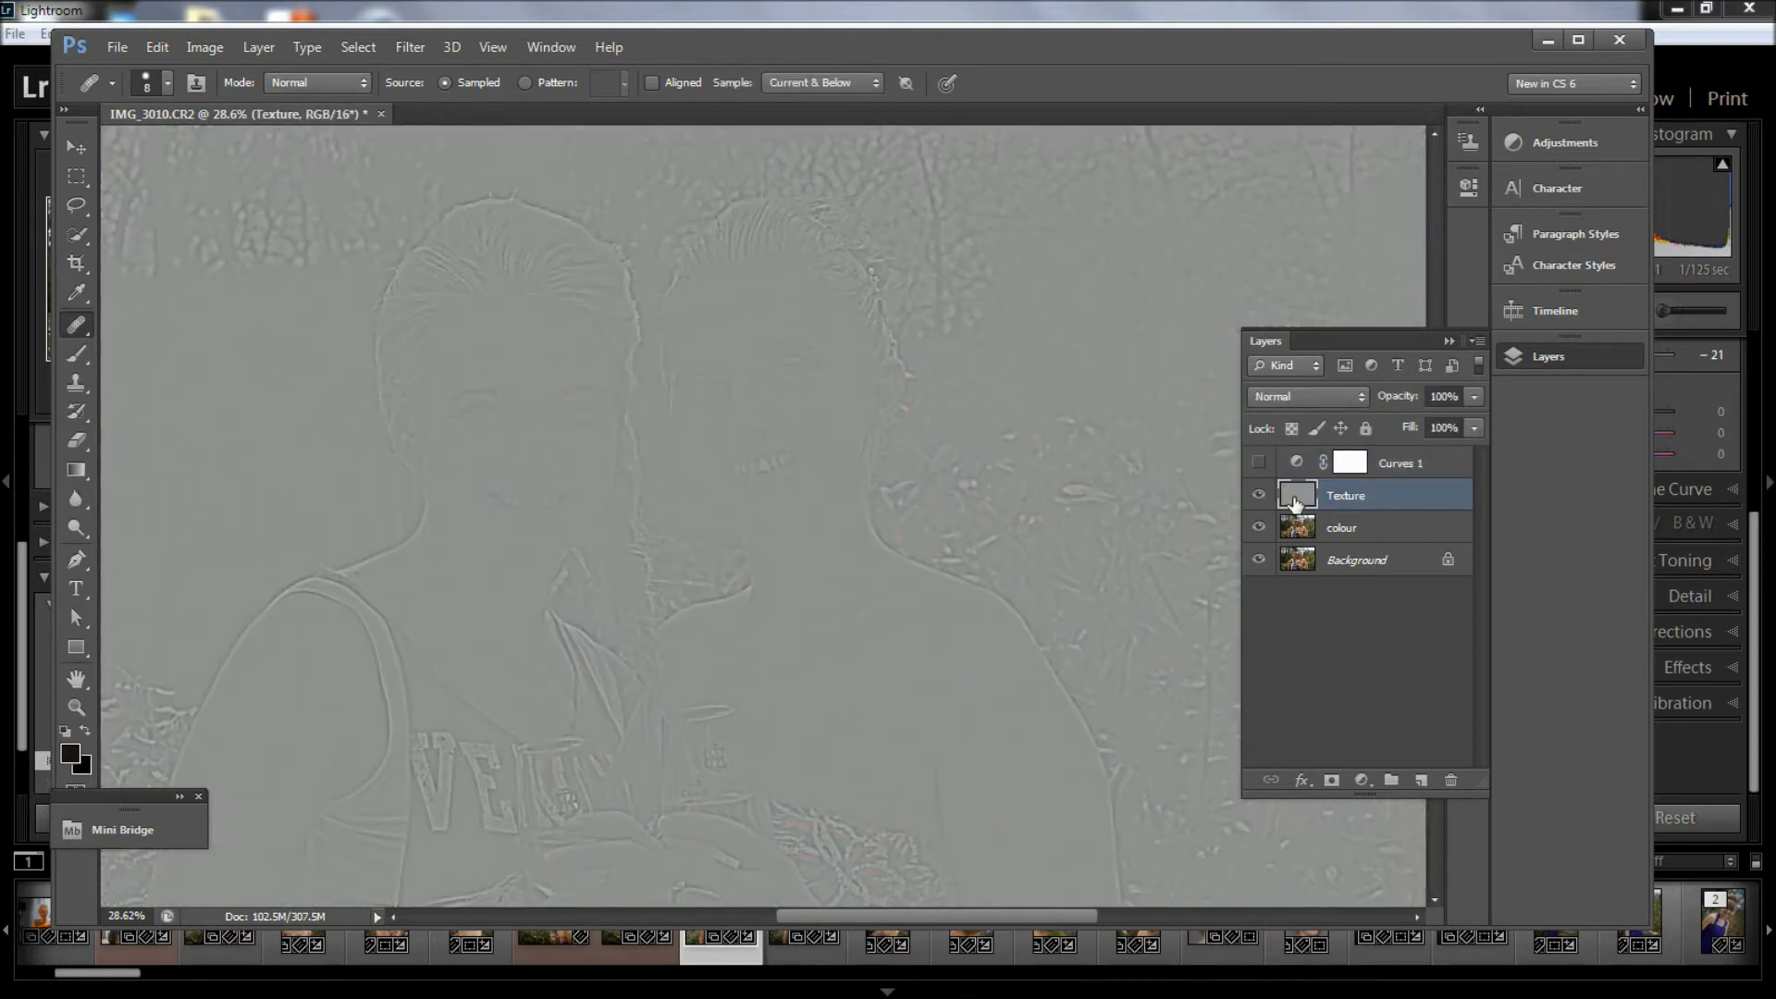
click(1353, 397)
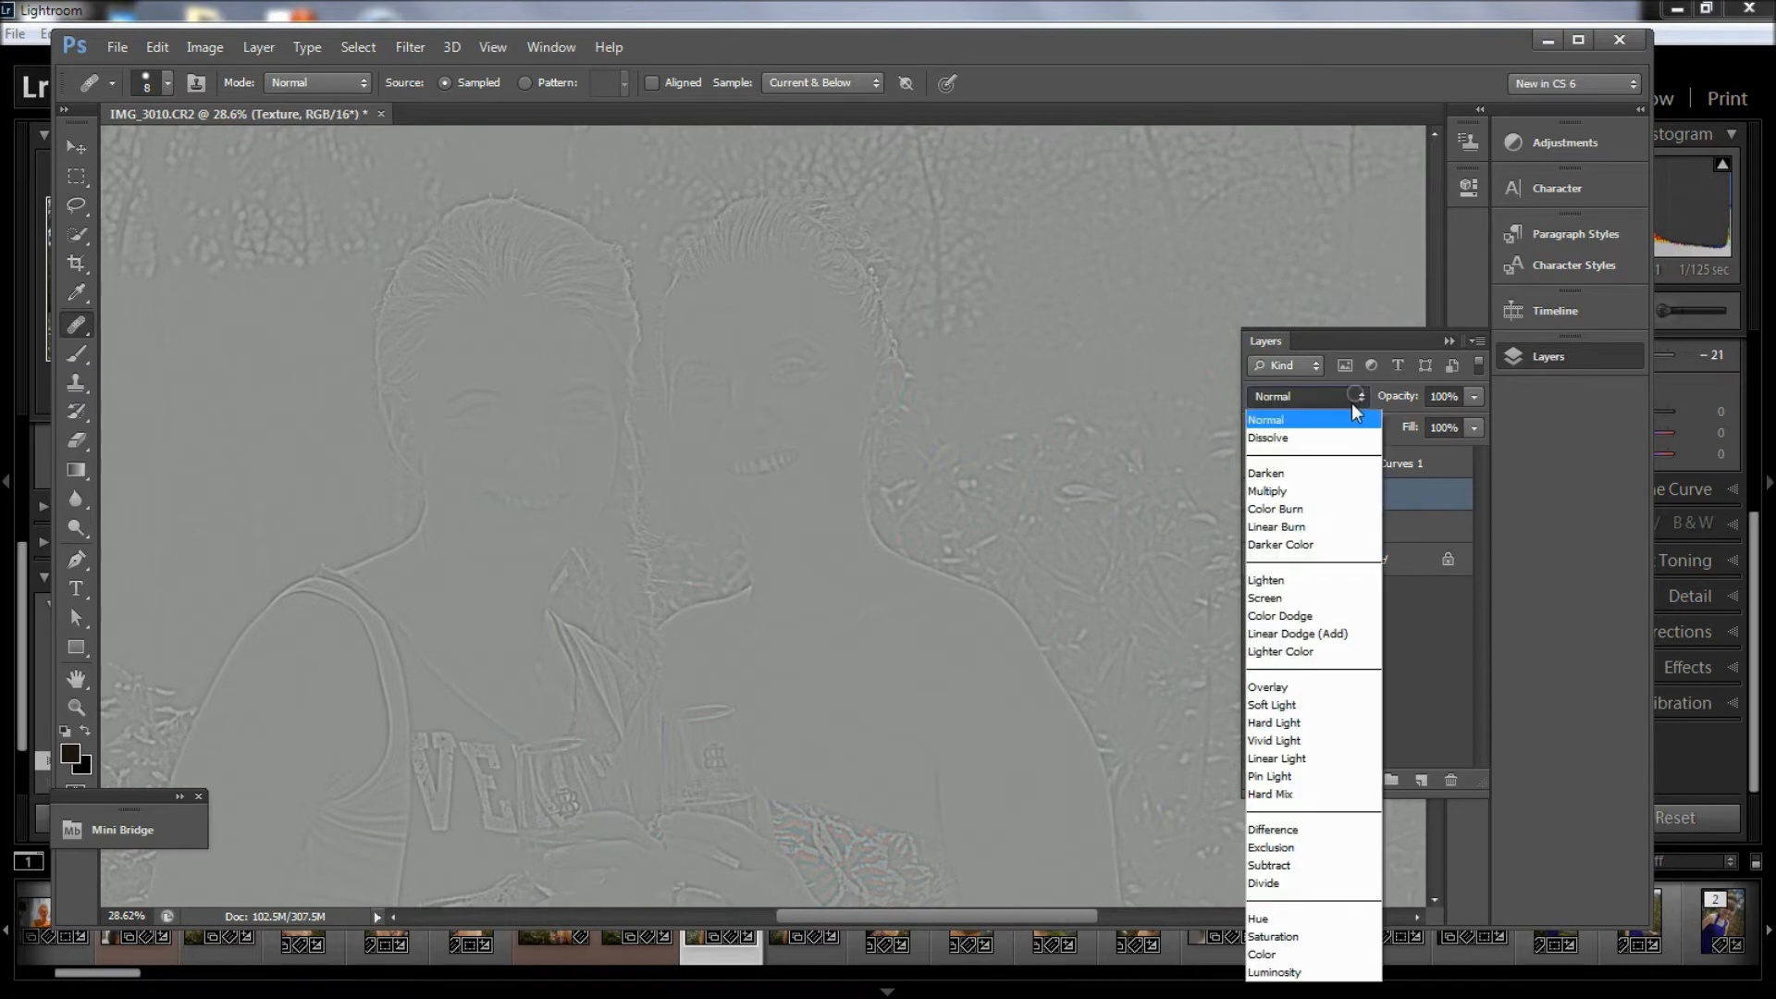
click(1281, 757)
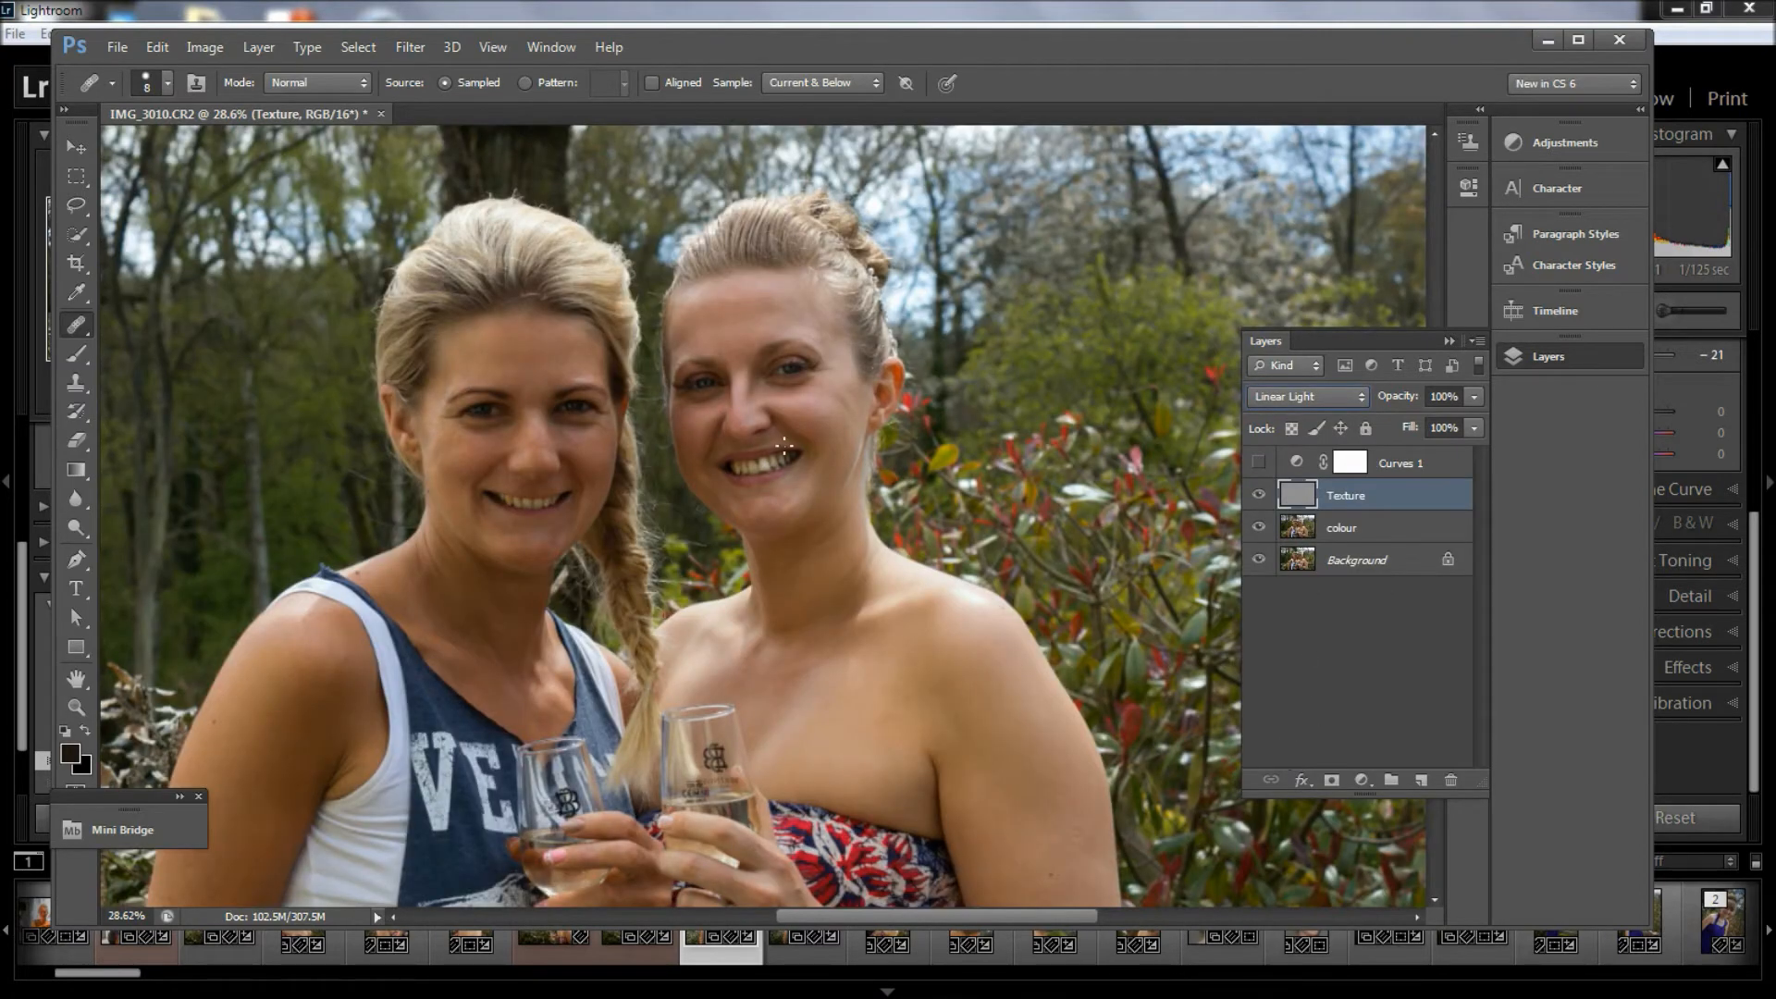
- Compare both faces with the Texture and colour layers hidden and shown, keeping both layers visible and Texture selected
key(z)
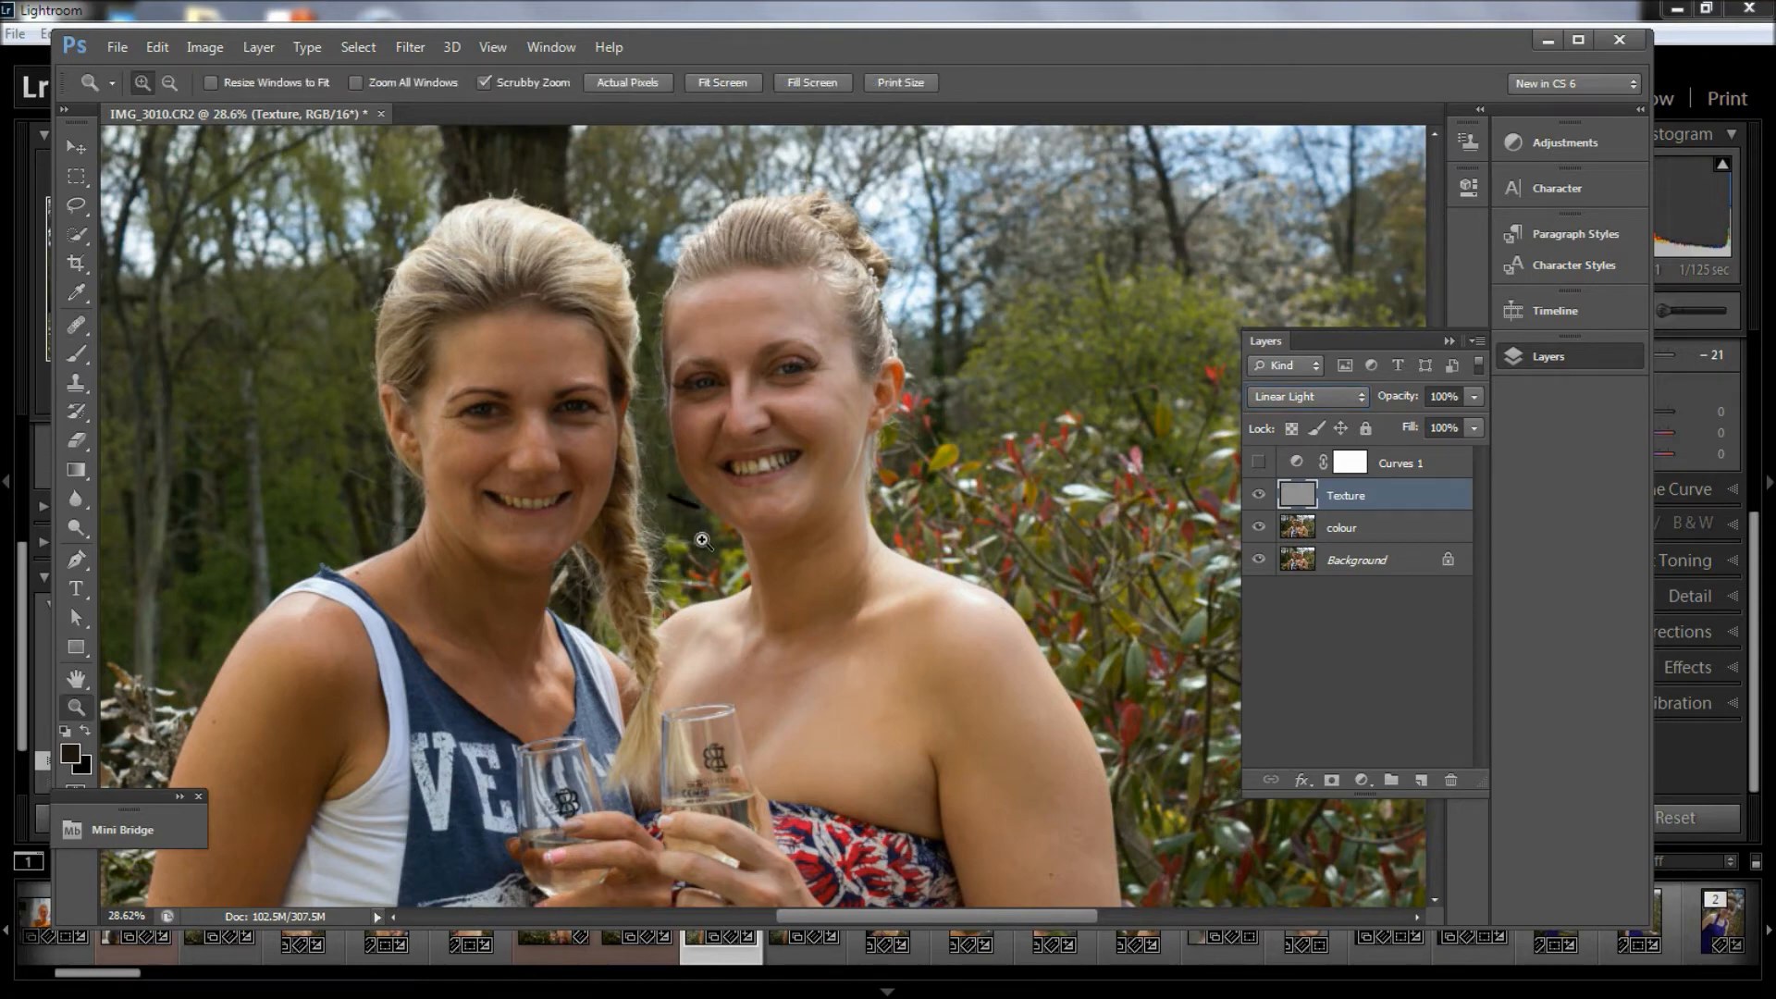
drag(683, 492, 768, 504)
drag(627, 481, 798, 506)
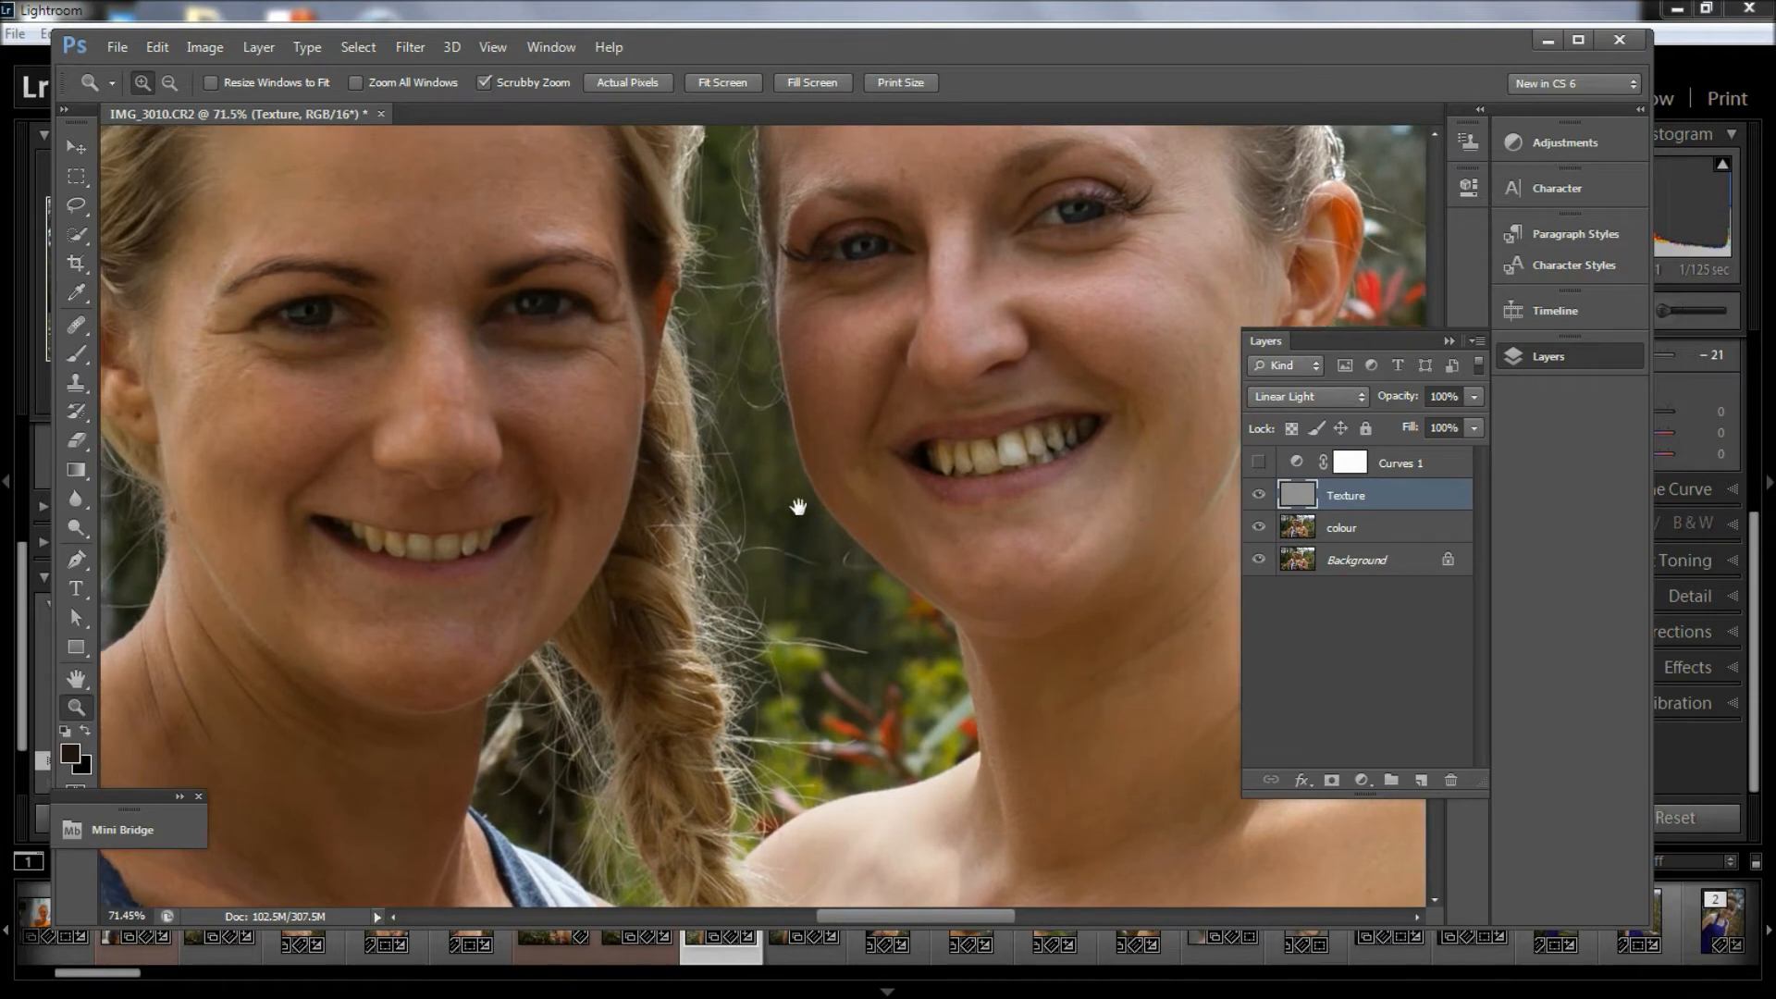
click(1258, 494)
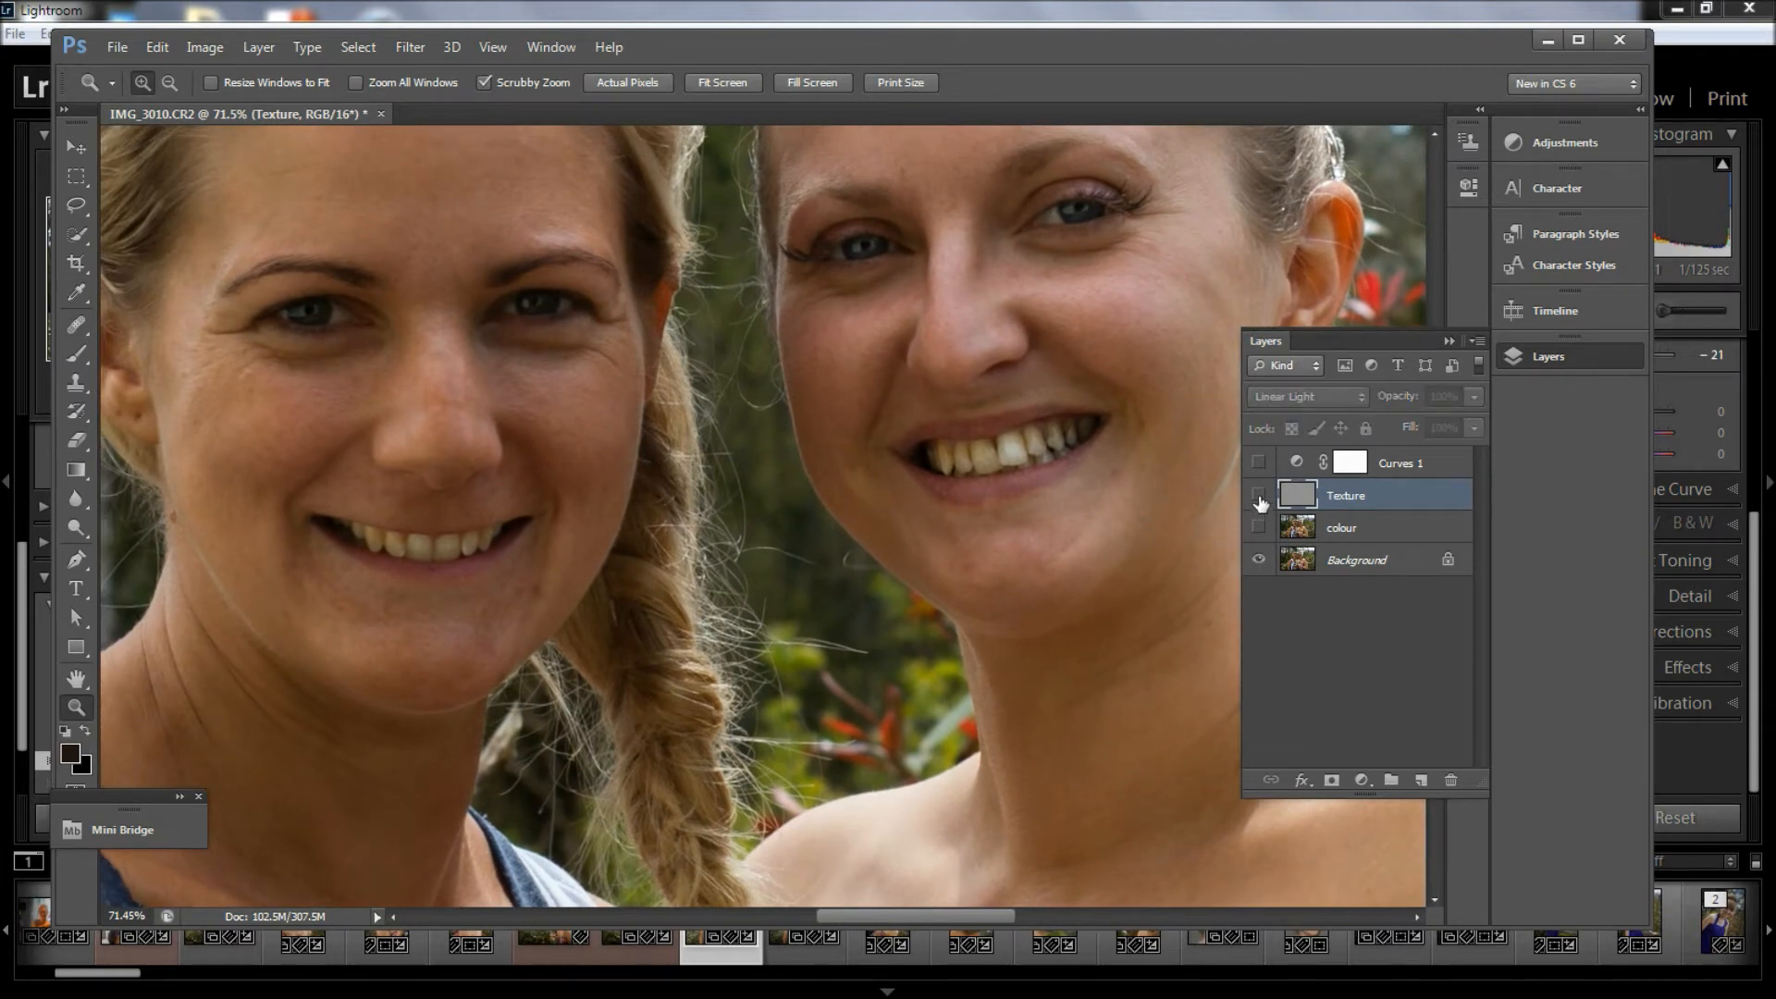
click(1258, 527)
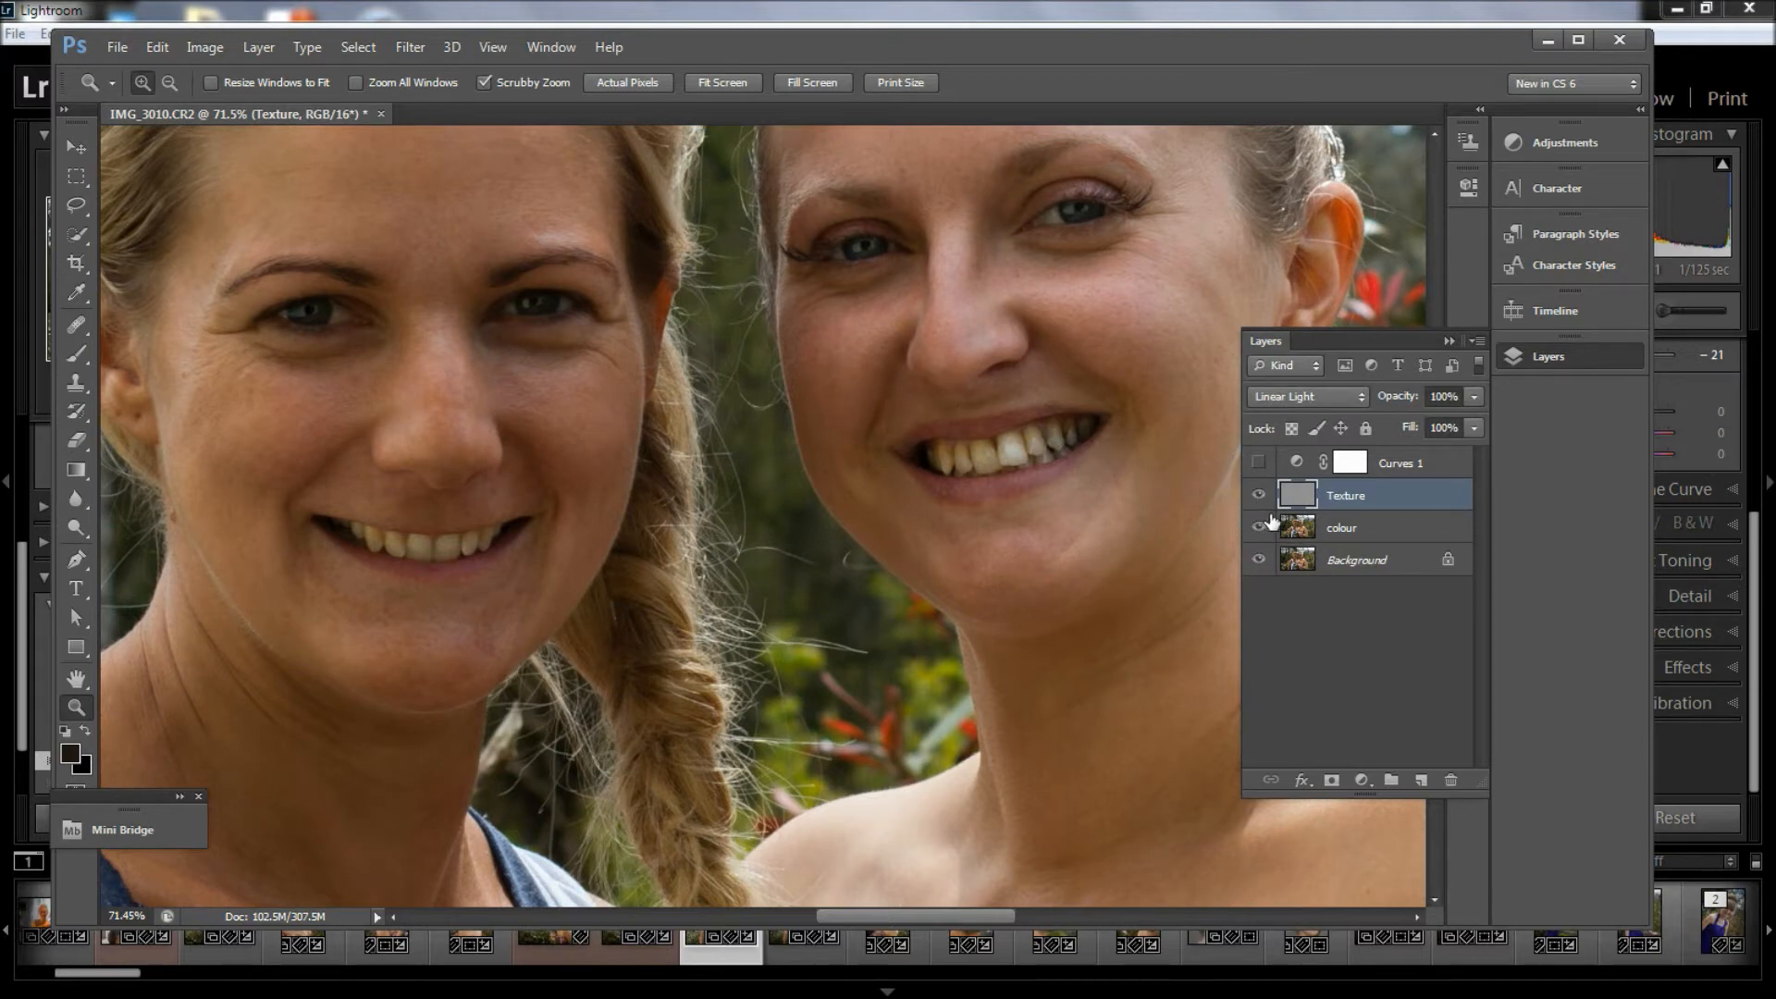
click(1346, 530)
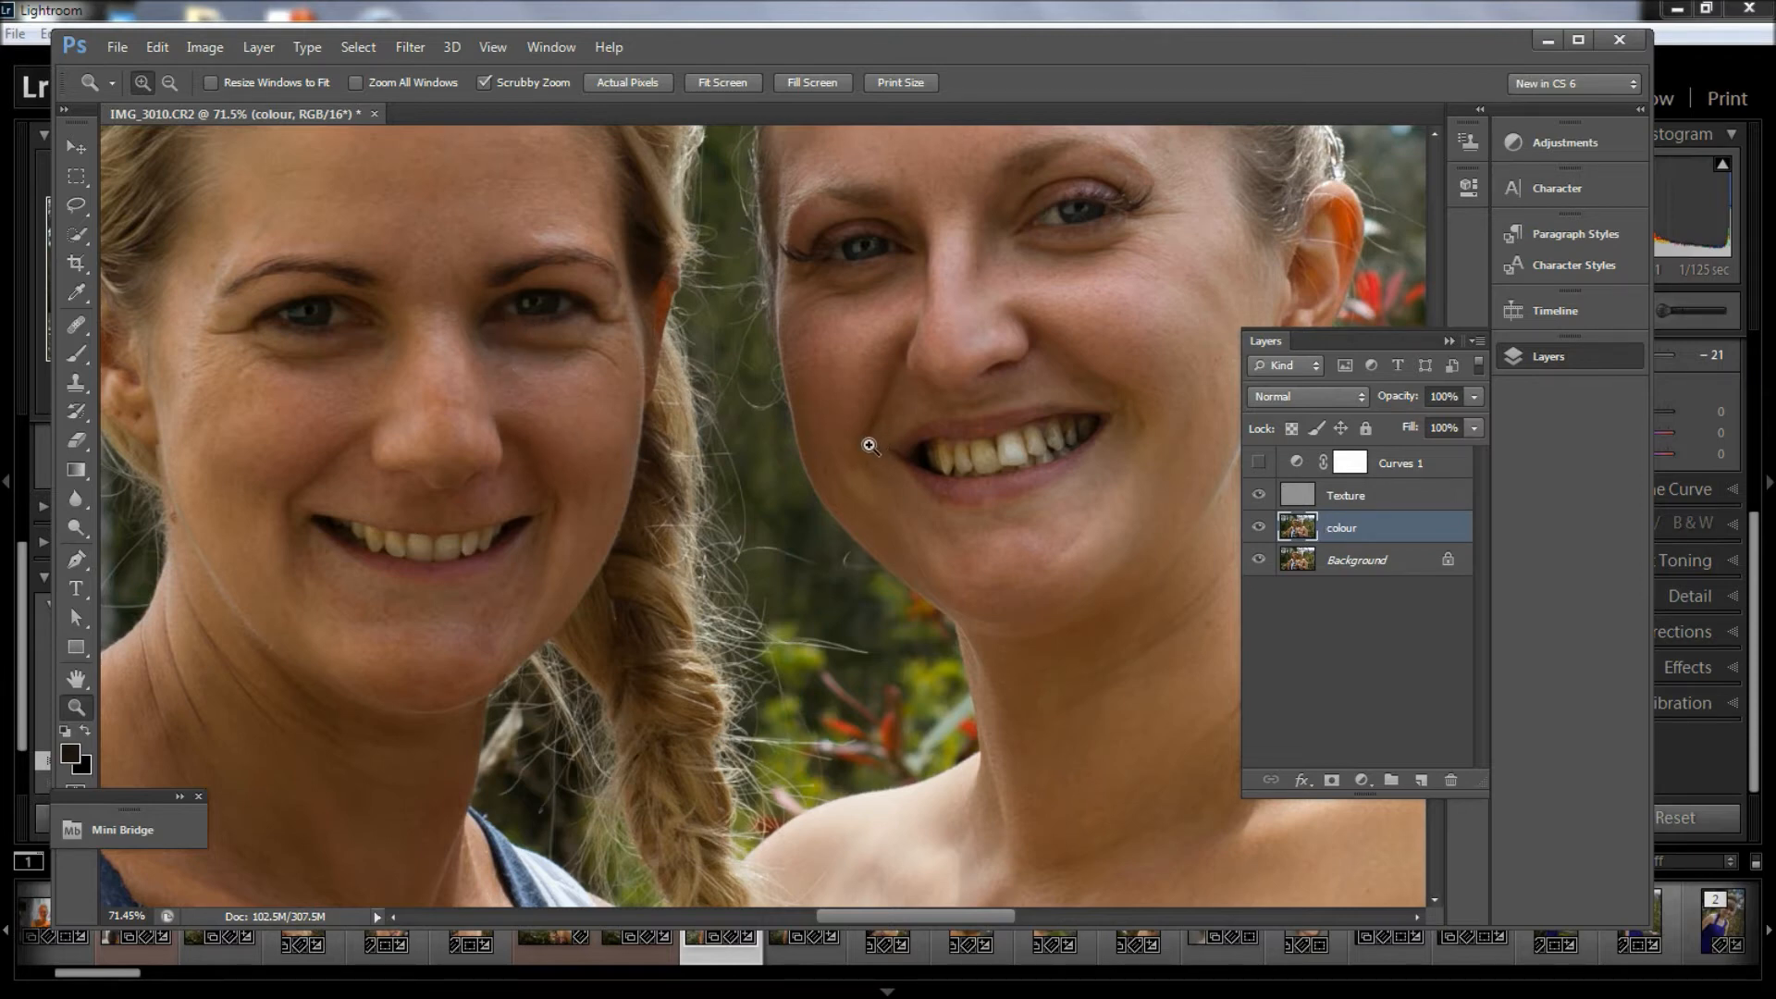
click(1353, 497)
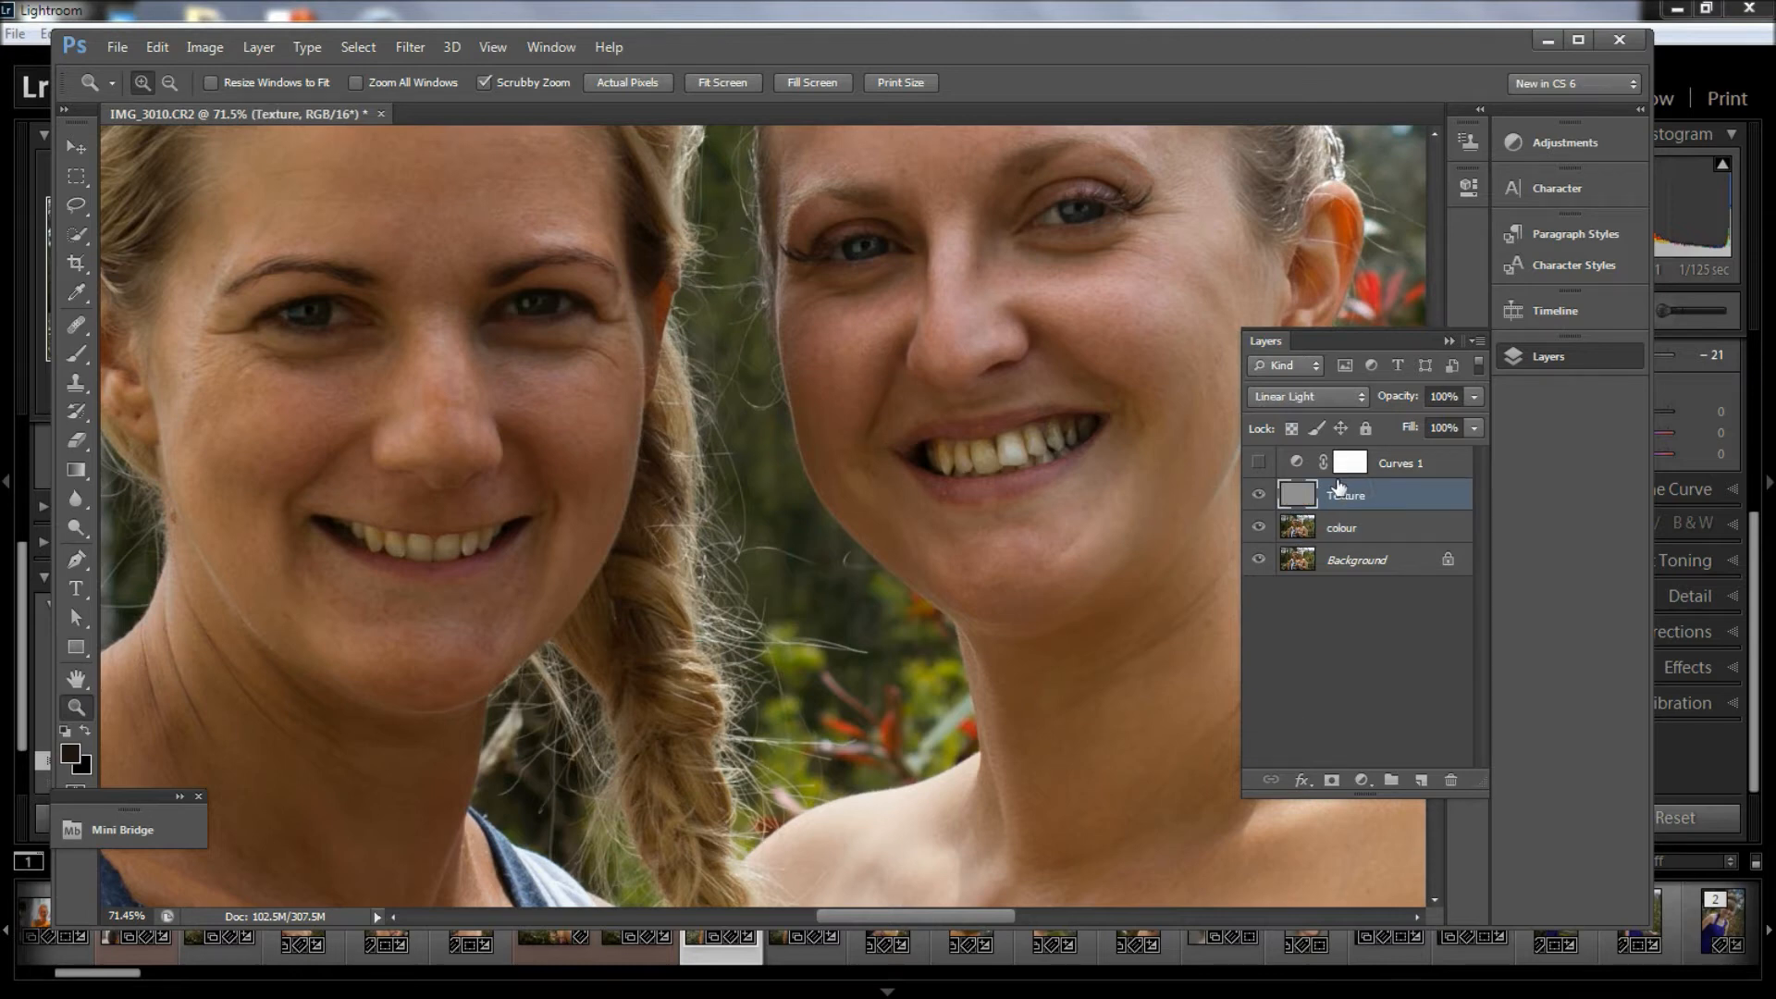
- Delete the Curves 1 adjustment layer and stamp all visible layers into a new layer above Texture
drag(805, 488, 738, 502)
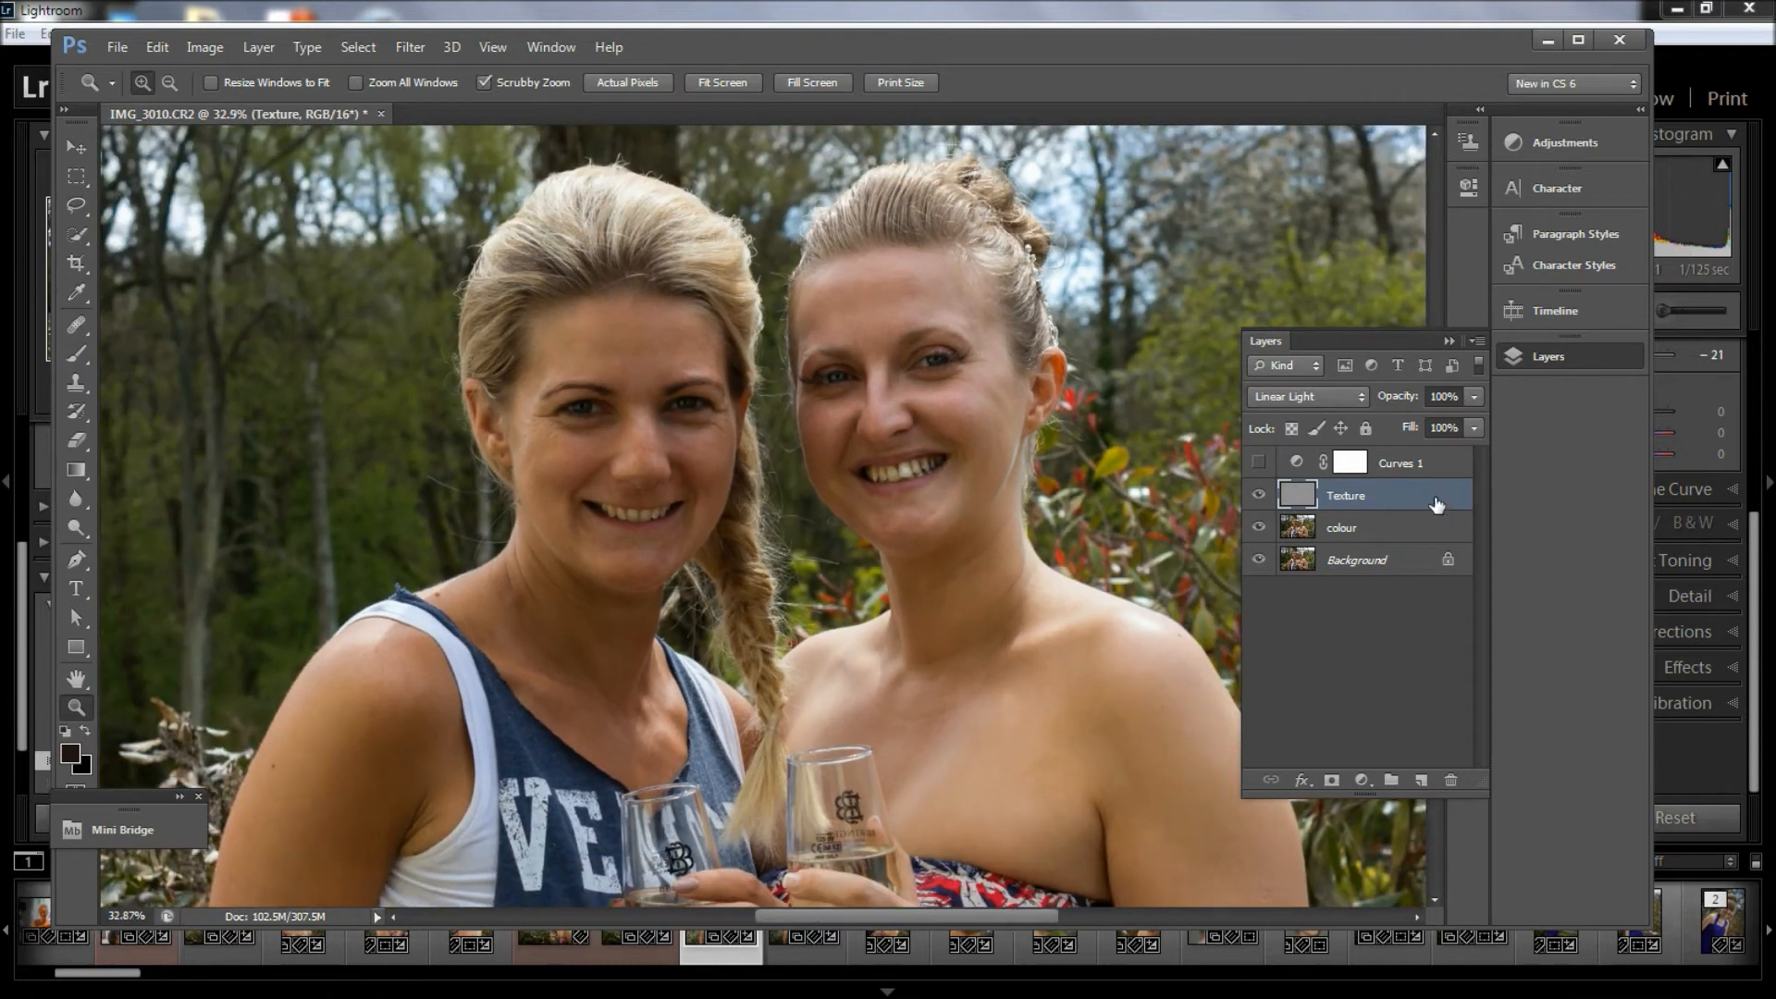
click(1408, 470)
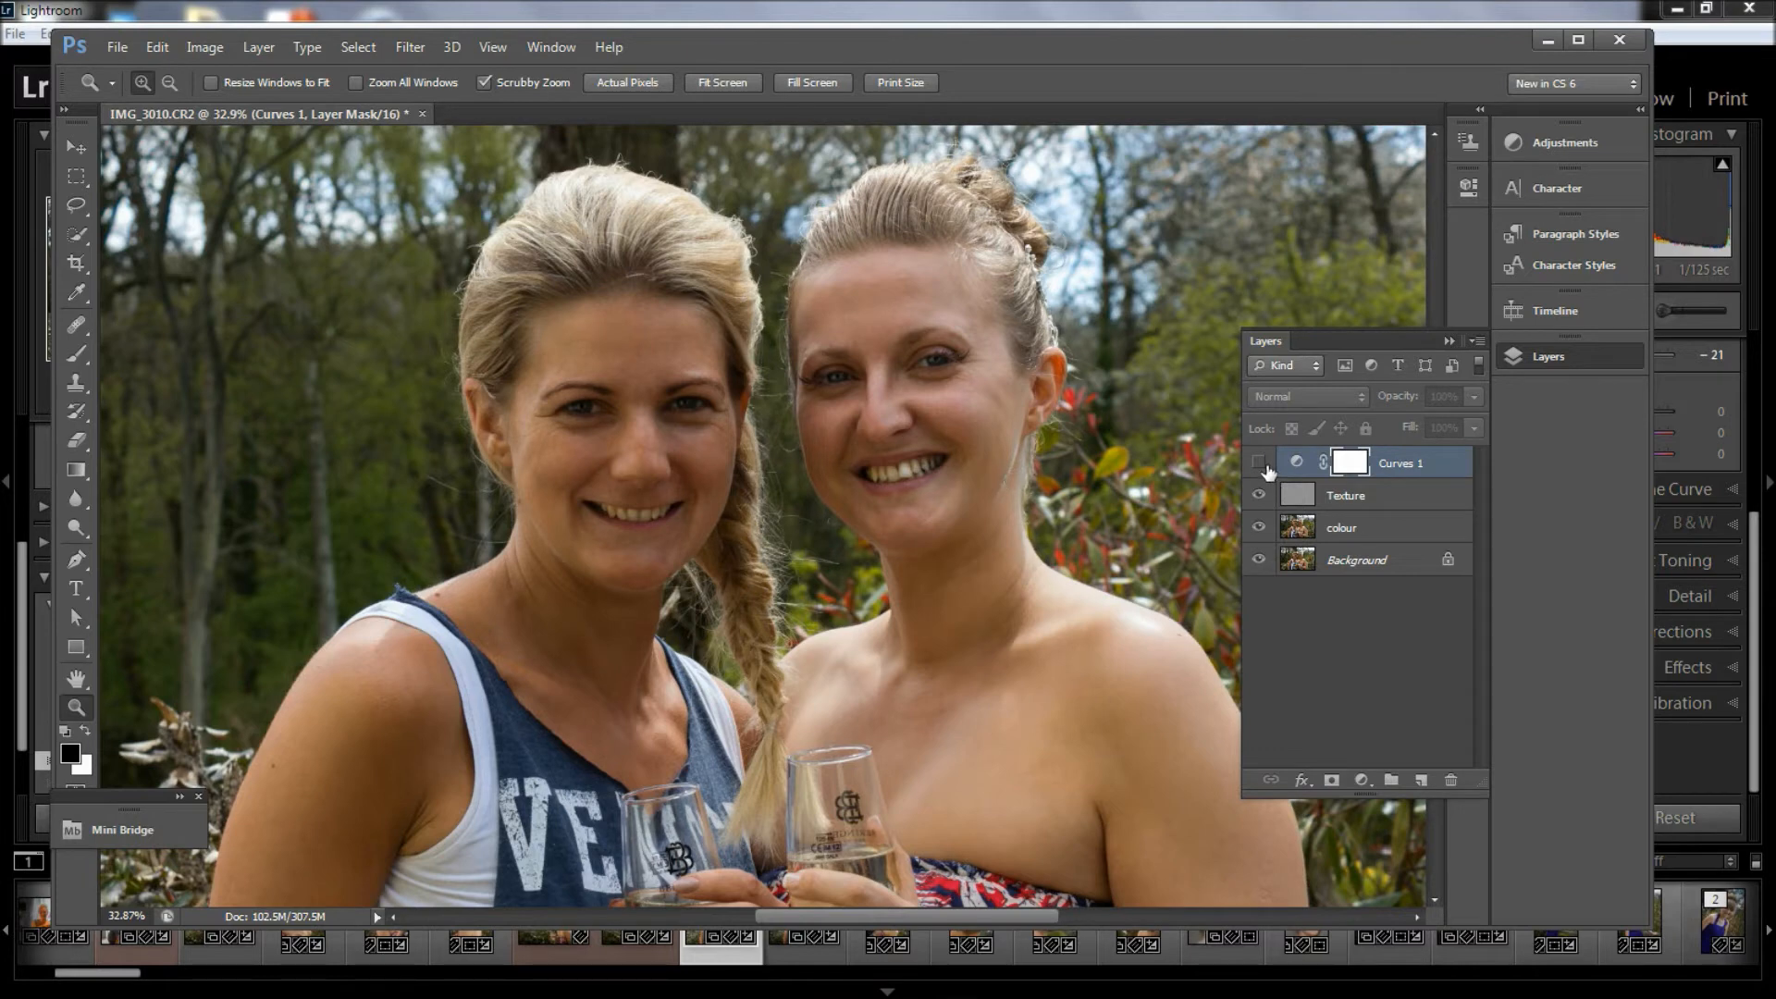
key(Delete)
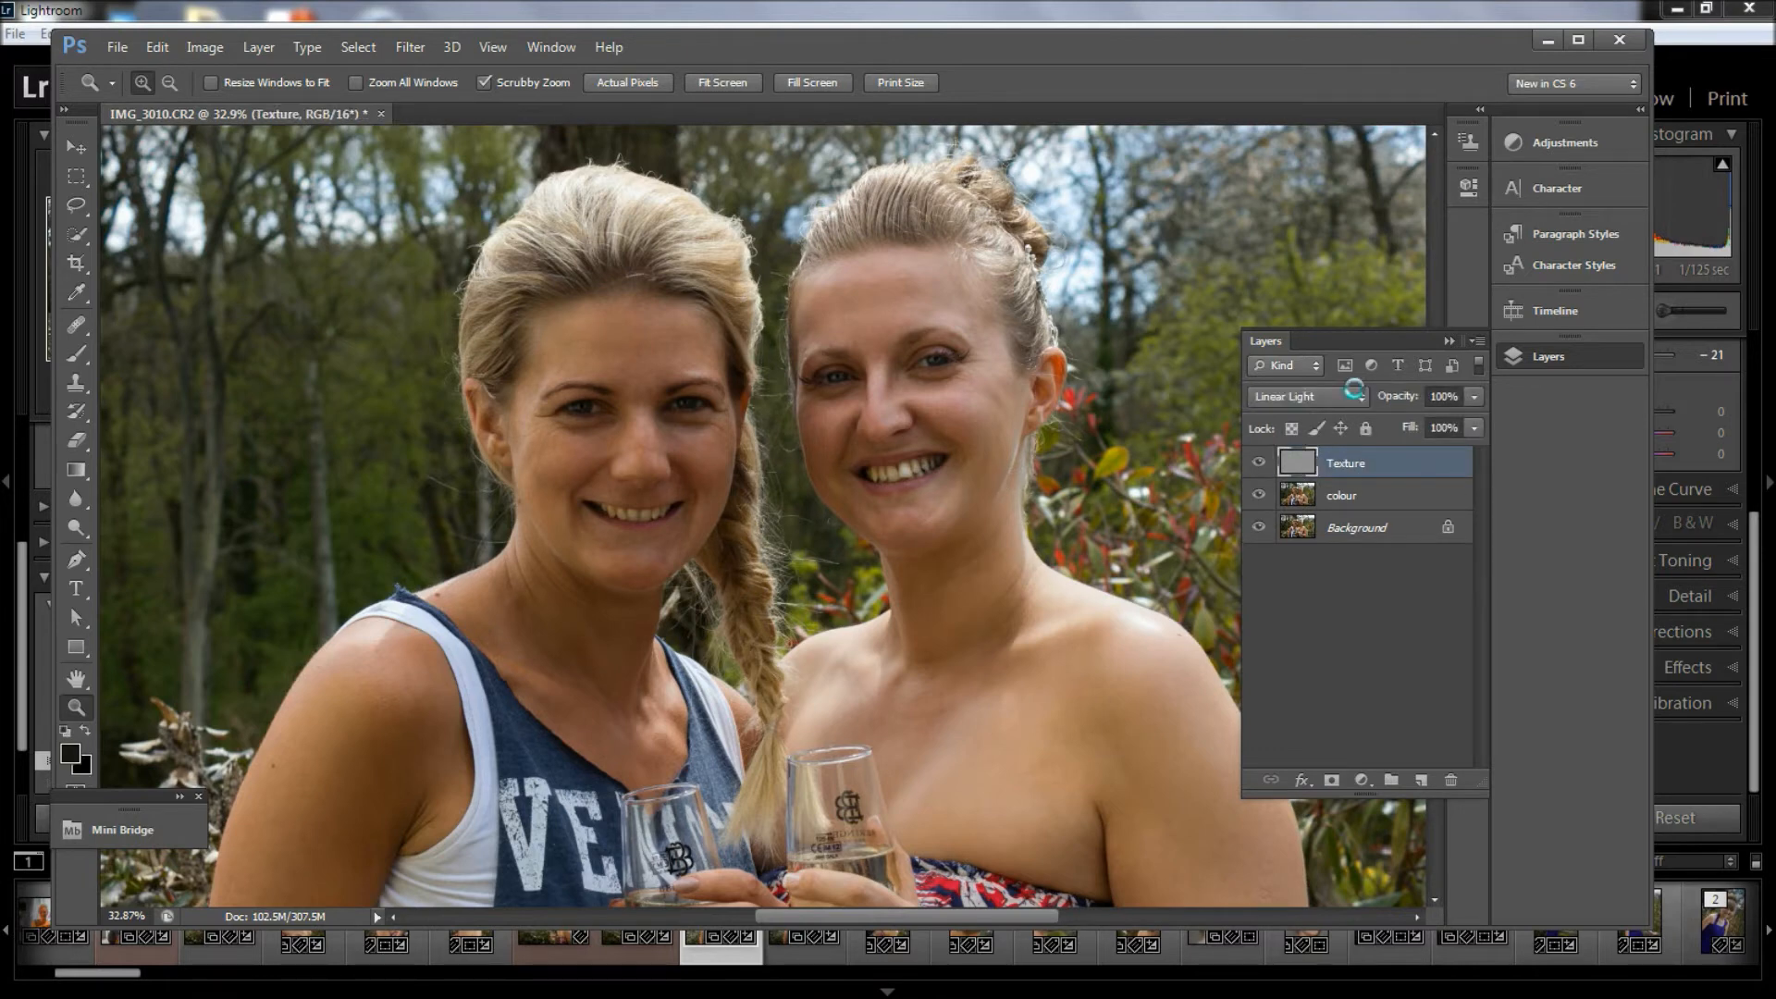
key(ctrl+shift+alt+e)
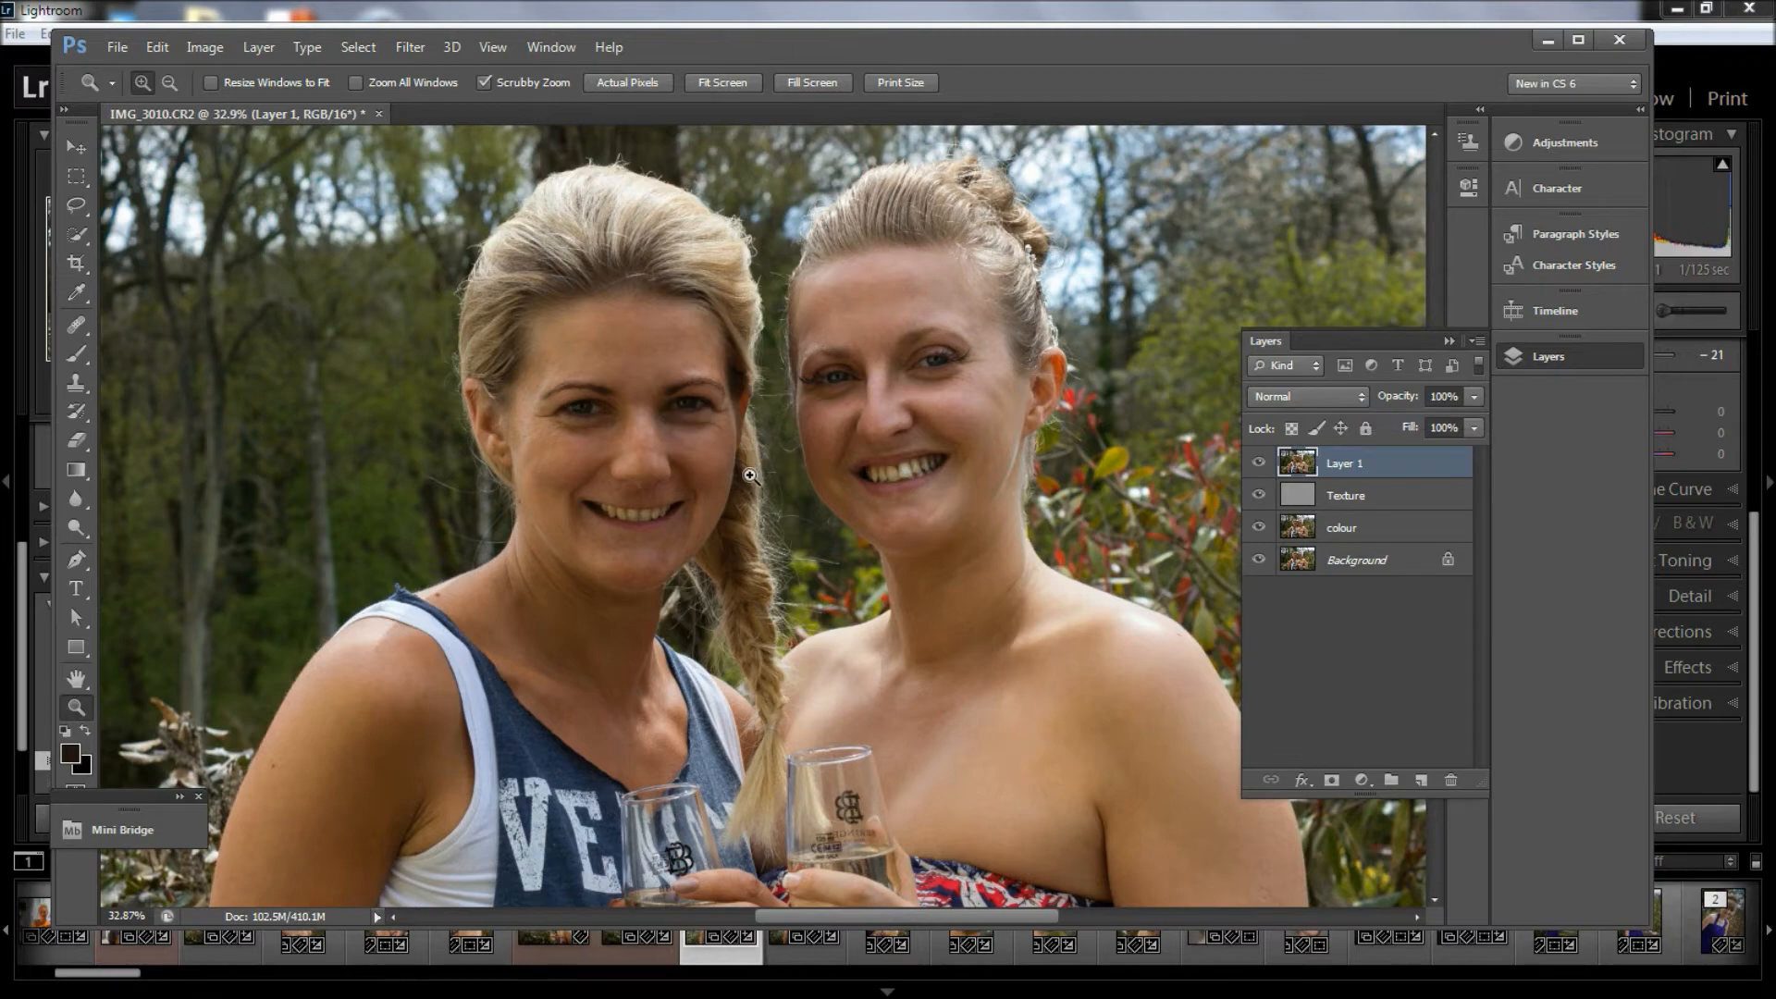
- Duplicate the merged layer and patch the lines under both eyes of the woman with the braid, using smoother cheek skin
drag(751, 475, 810, 484)
key(space)
drag(643, 447, 723, 503)
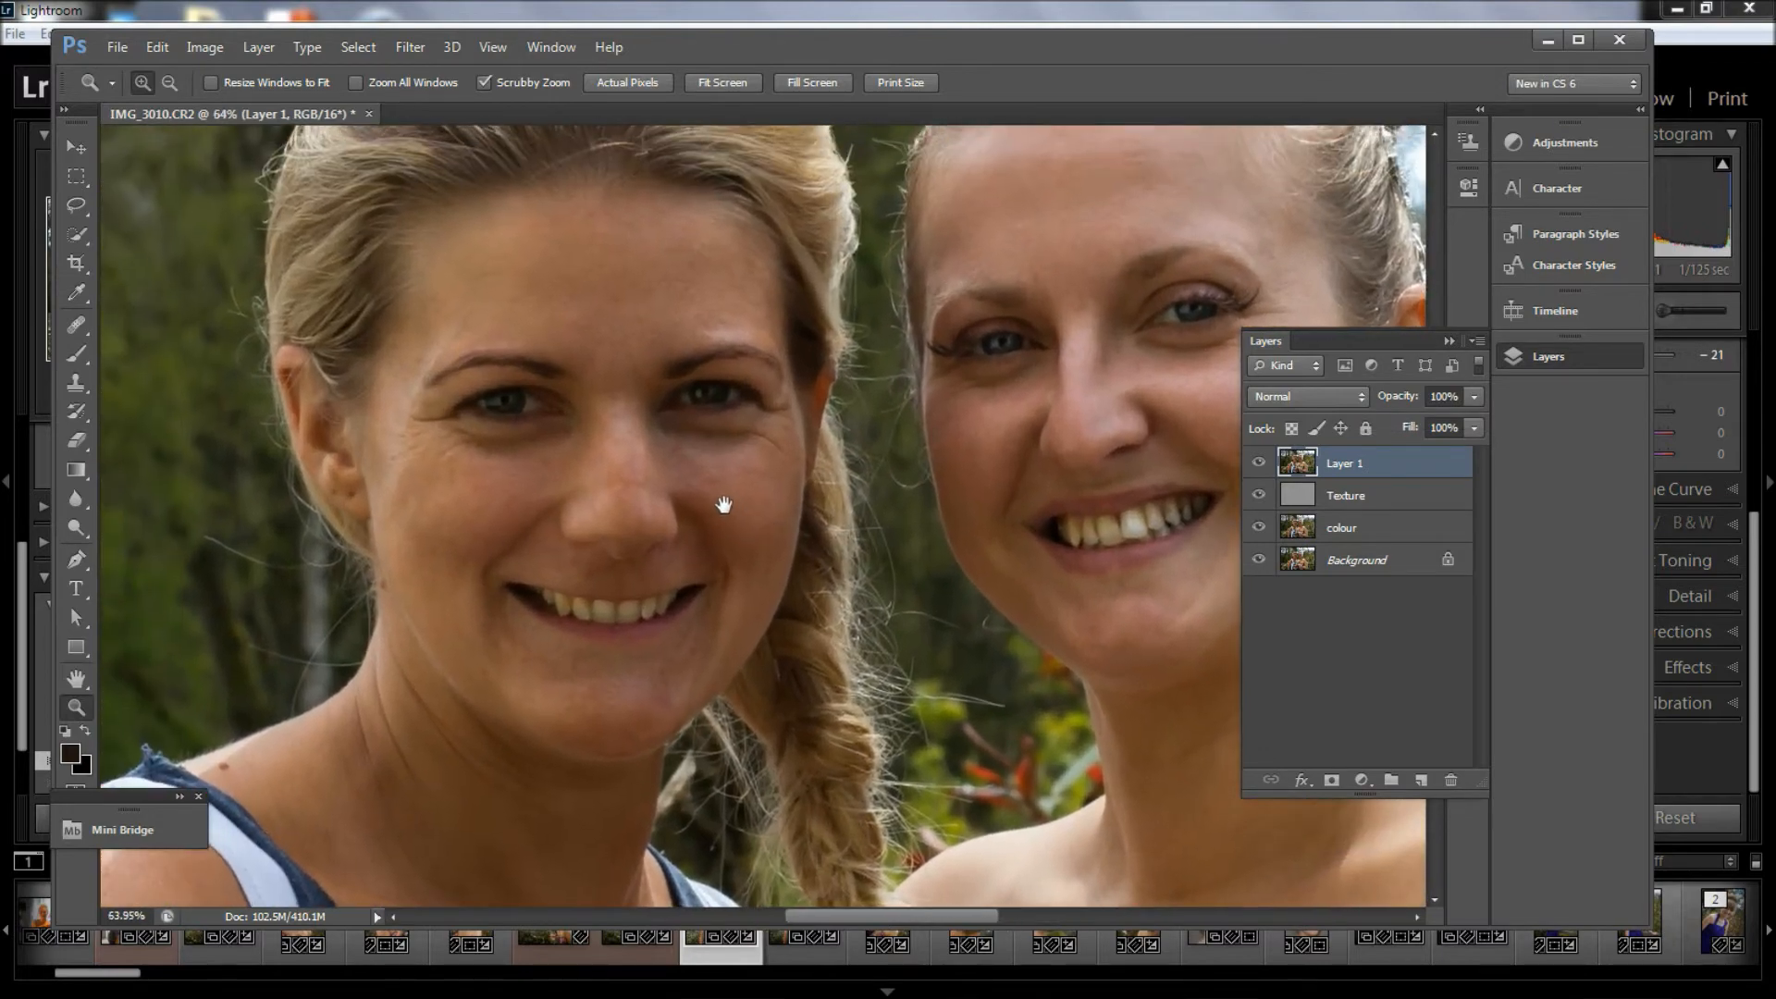
key(ctrl+j)
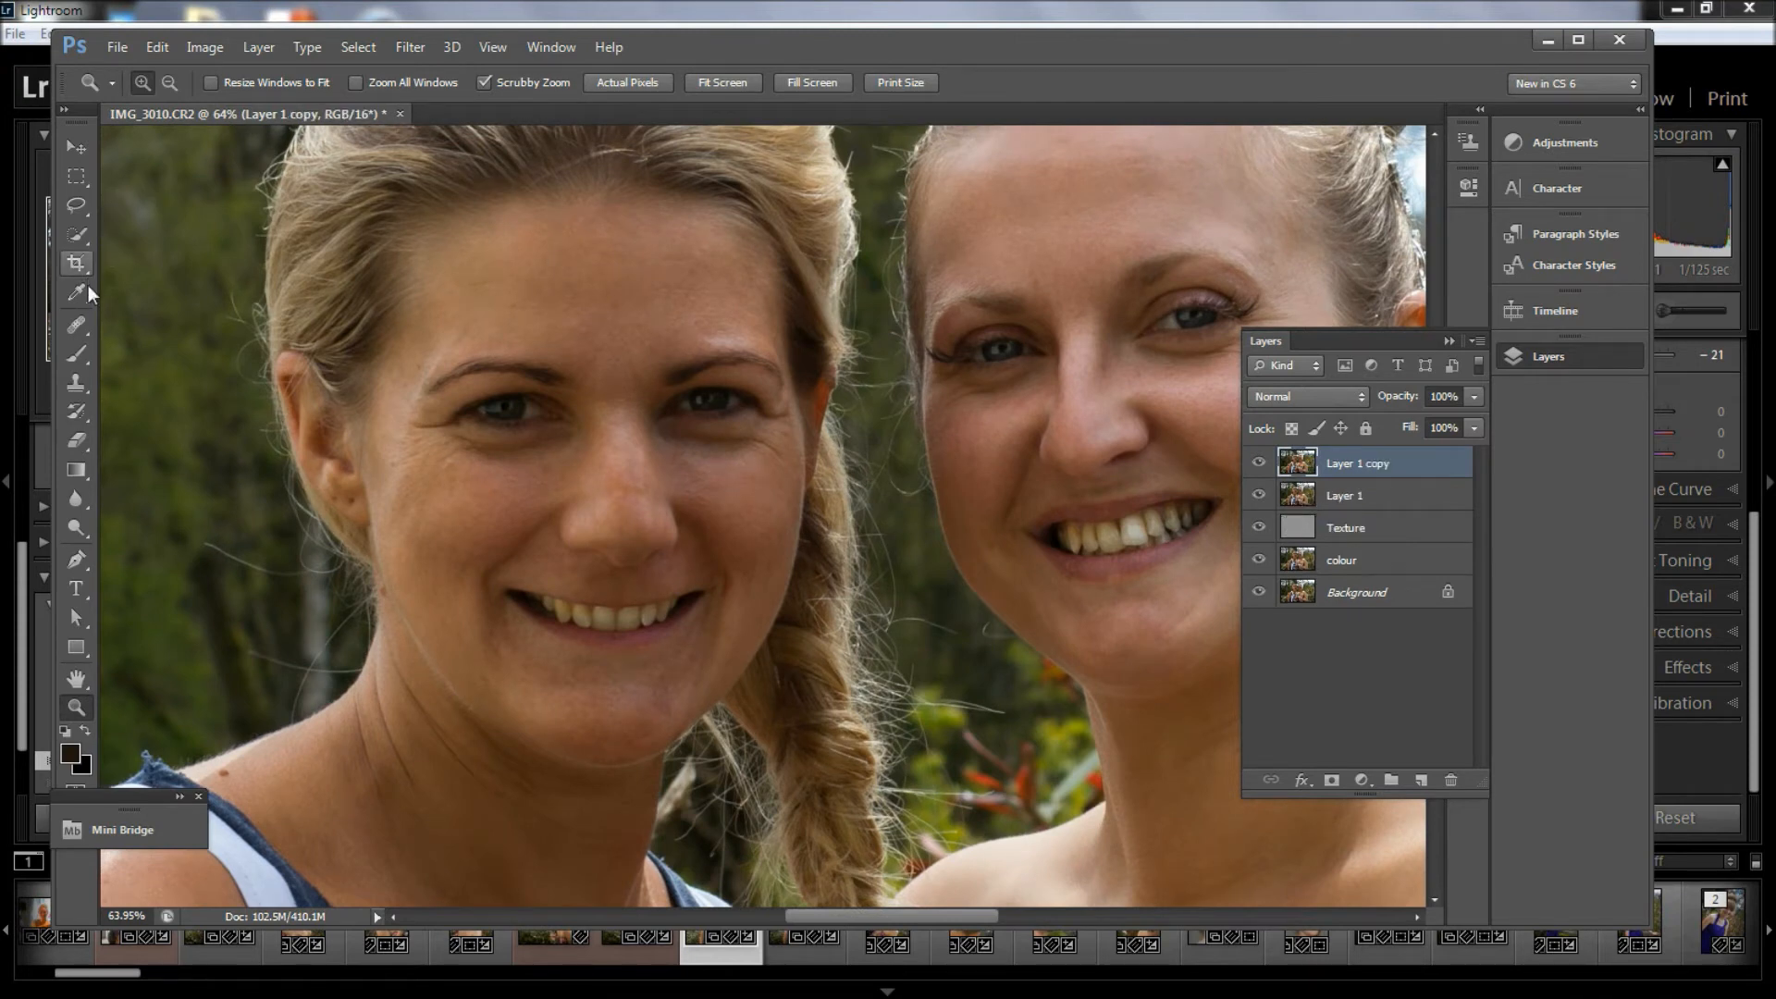
mouse_move(75, 324)
mouse_down()
mouse_move(139, 318)
mouse_move(162, 362)
mouse_up()
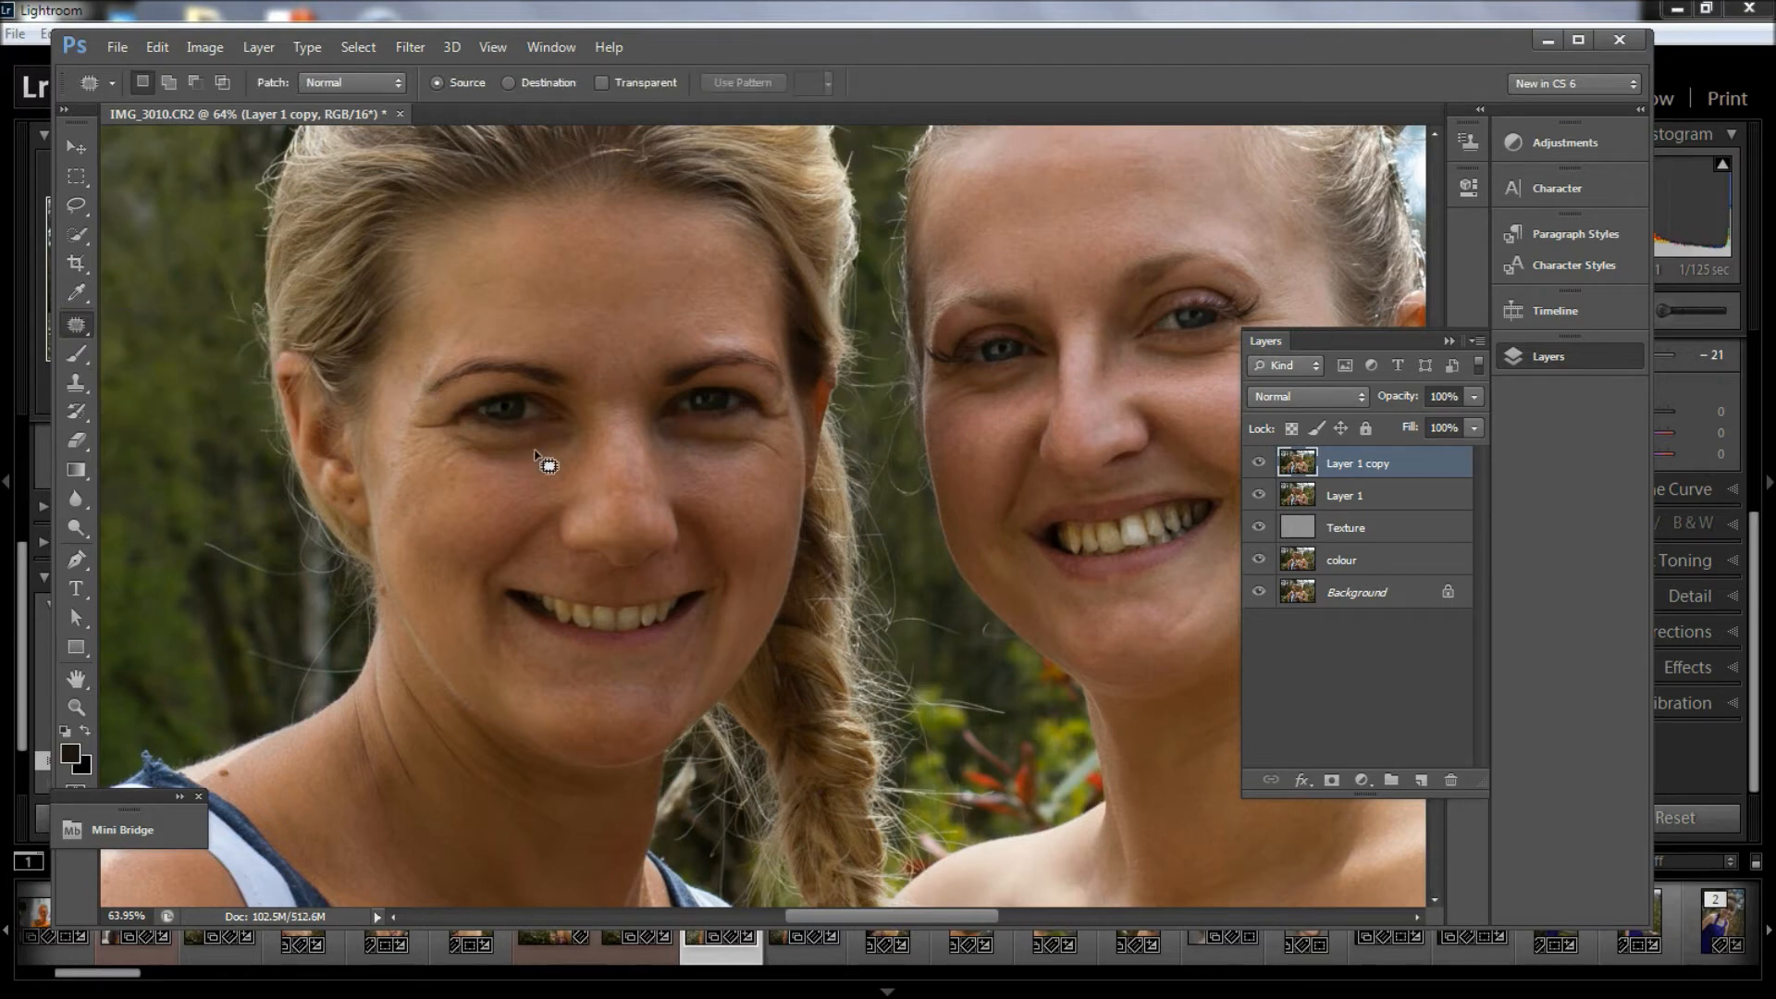
mouse_move(543, 453)
mouse_down()
mouse_move(437, 416)
mouse_move(404, 433)
mouse_move(424, 465)
mouse_move(470, 471)
mouse_move(554, 443)
mouse_move(474, 464)
mouse_move(474, 518)
mouse_up()
key(ctrl+d)
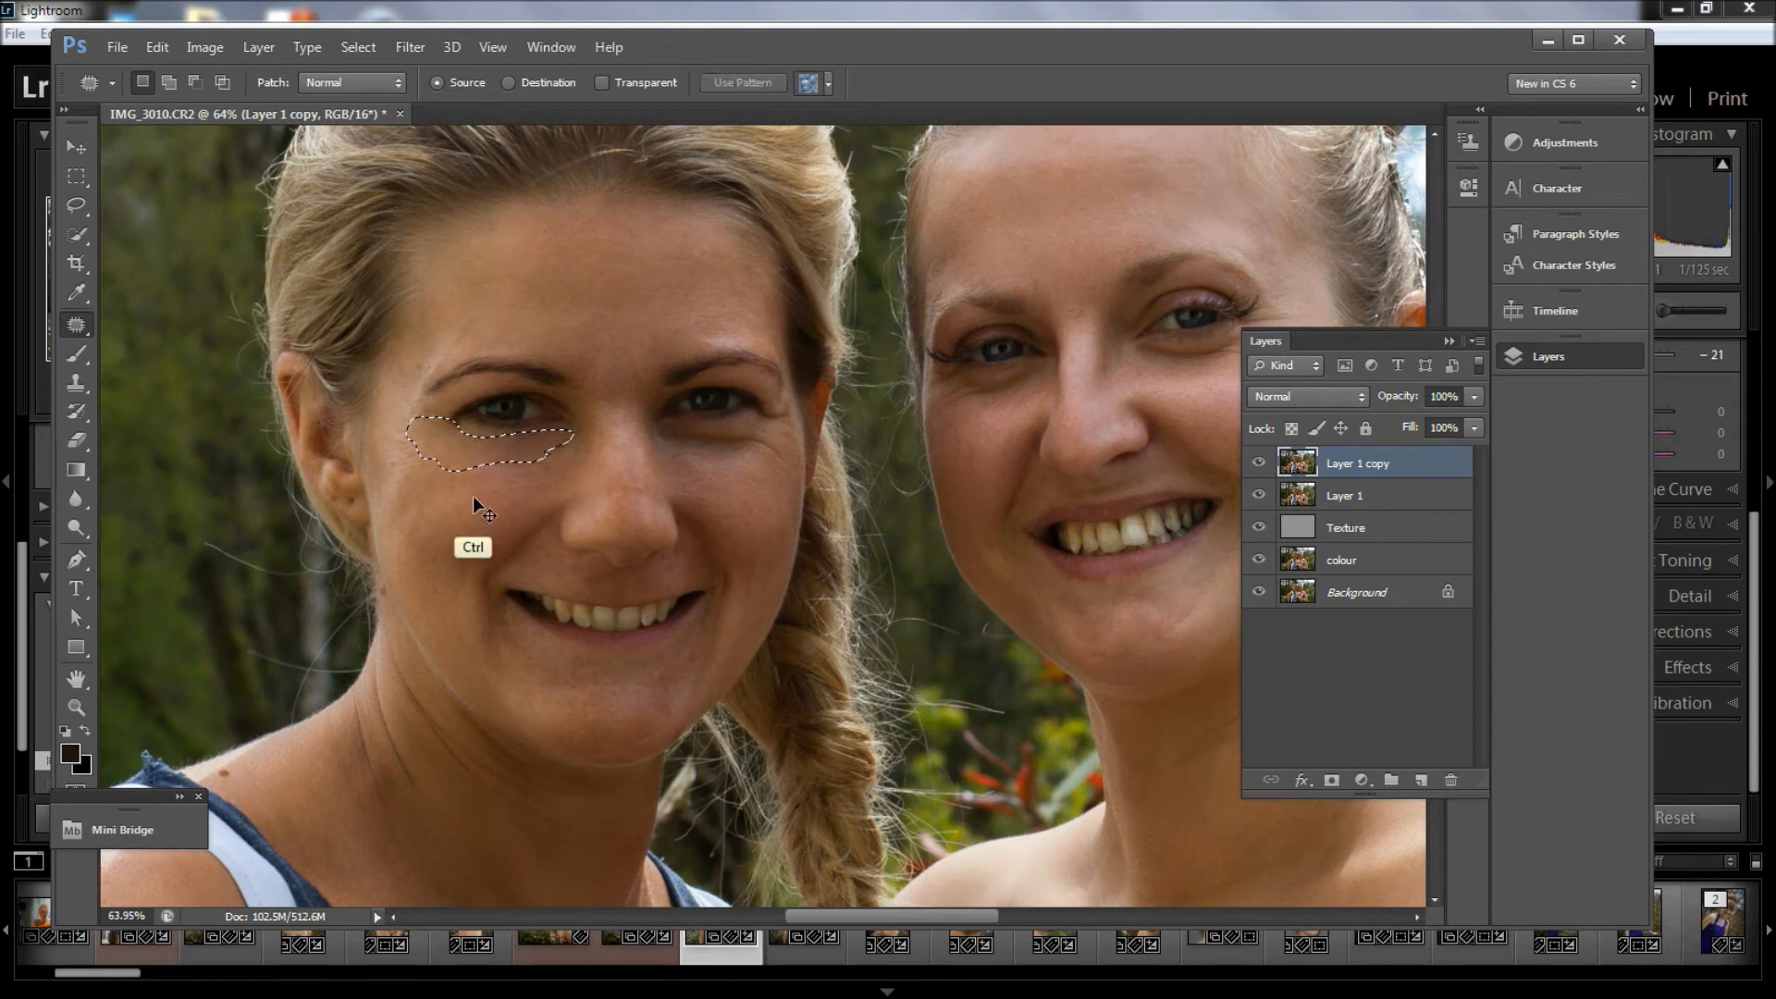
mouse_move(710, 427)
mouse_down()
mouse_move(671, 453)
mouse_move(754, 451)
mouse_move(779, 471)
mouse_move(787, 402)
mouse_move(706, 426)
mouse_move(735, 494)
mouse_up()
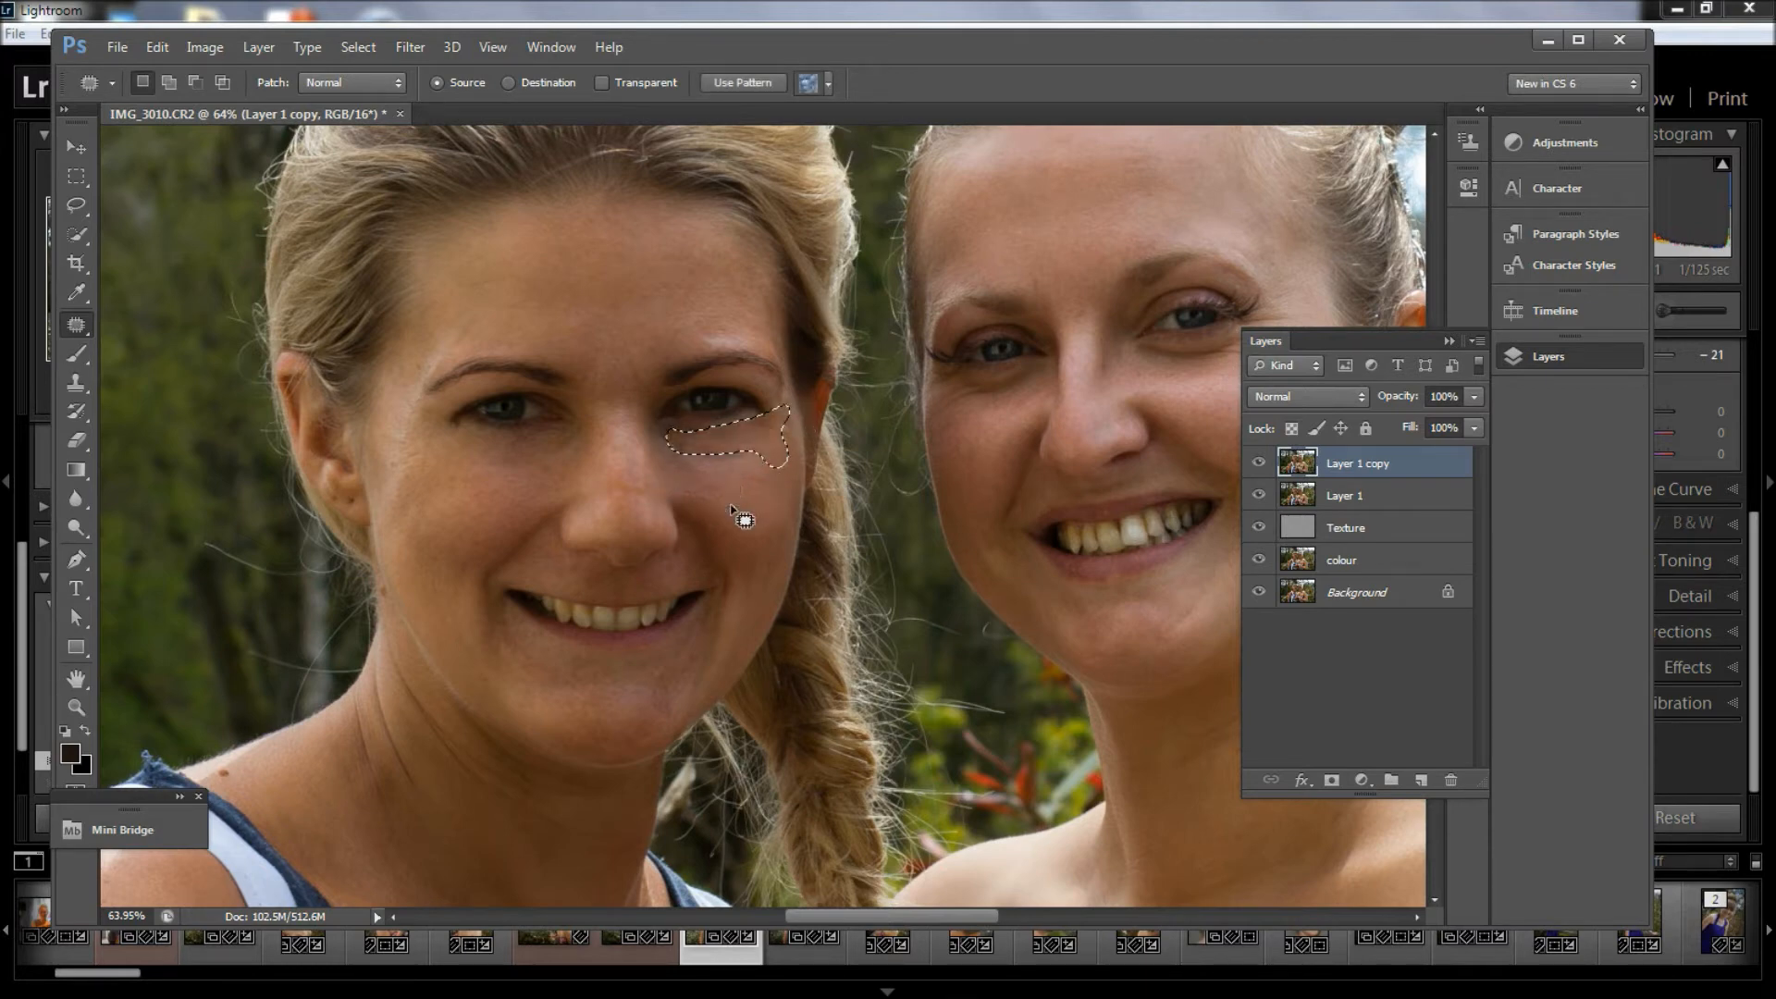
key(ctrl+d)
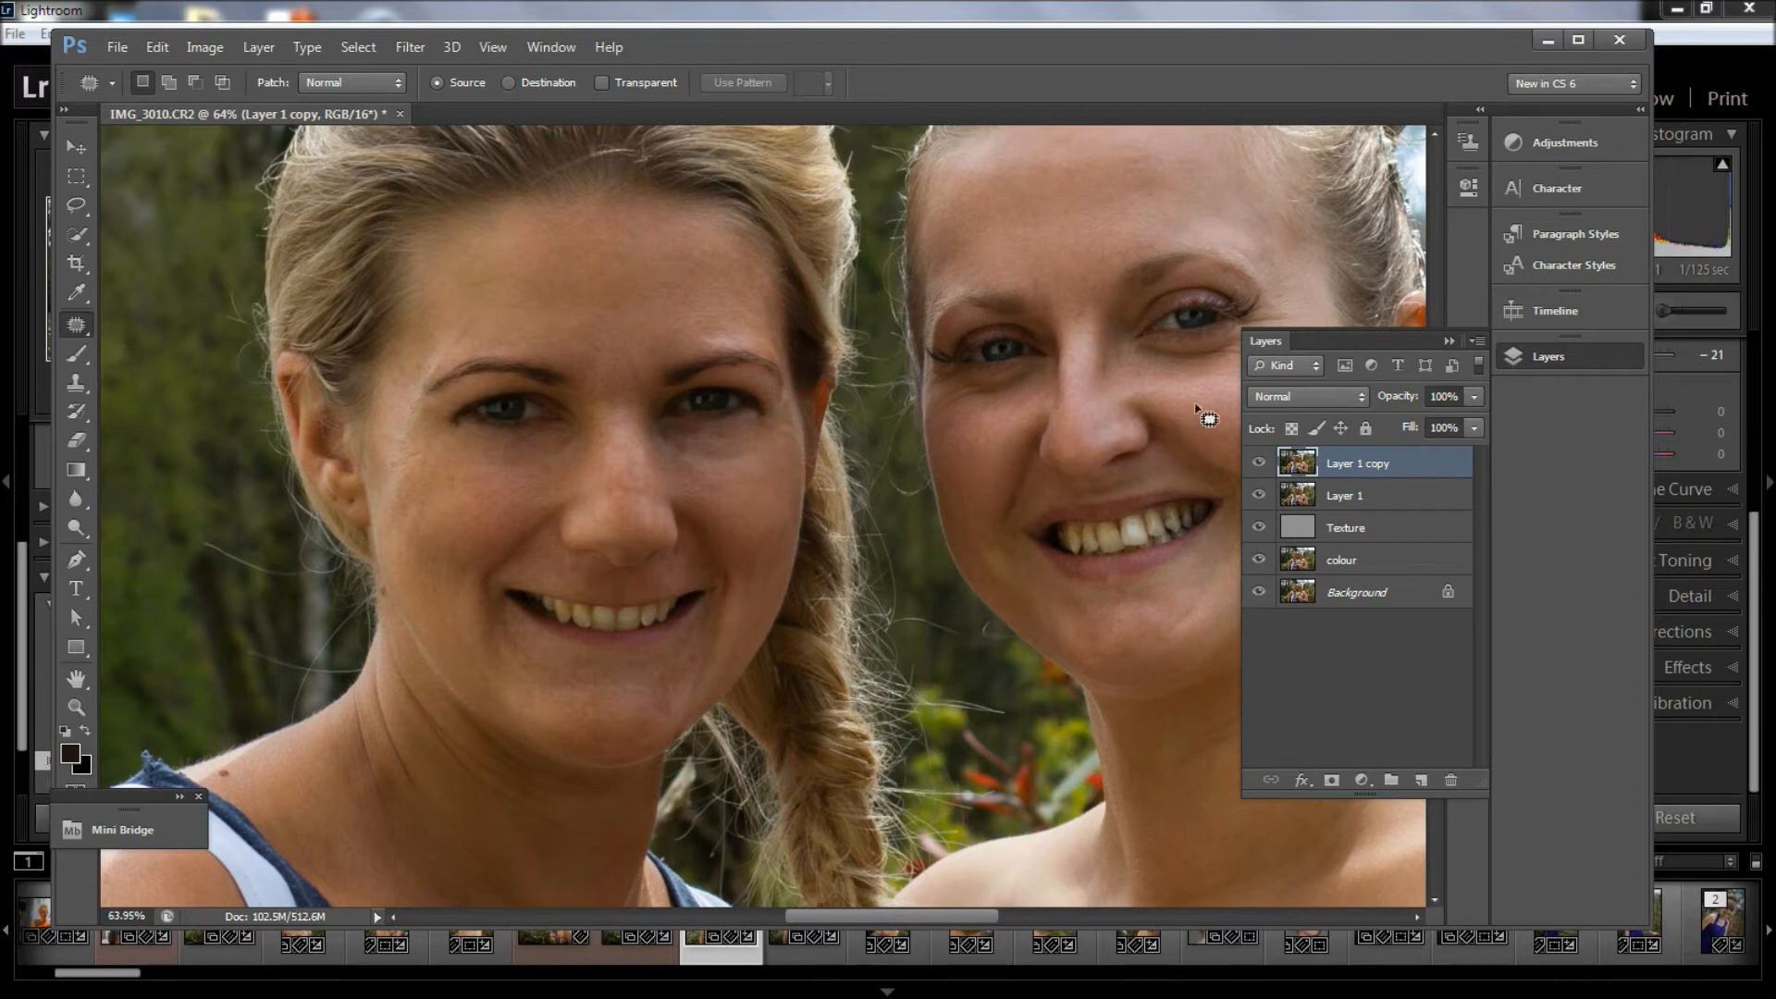
- Reduce the patched layer's opacity to about 33% and compare the under-eye retouch with the layer hidden and shown
drag(1403, 400, 1397, 402)
drag(1371, 404, 1347, 407)
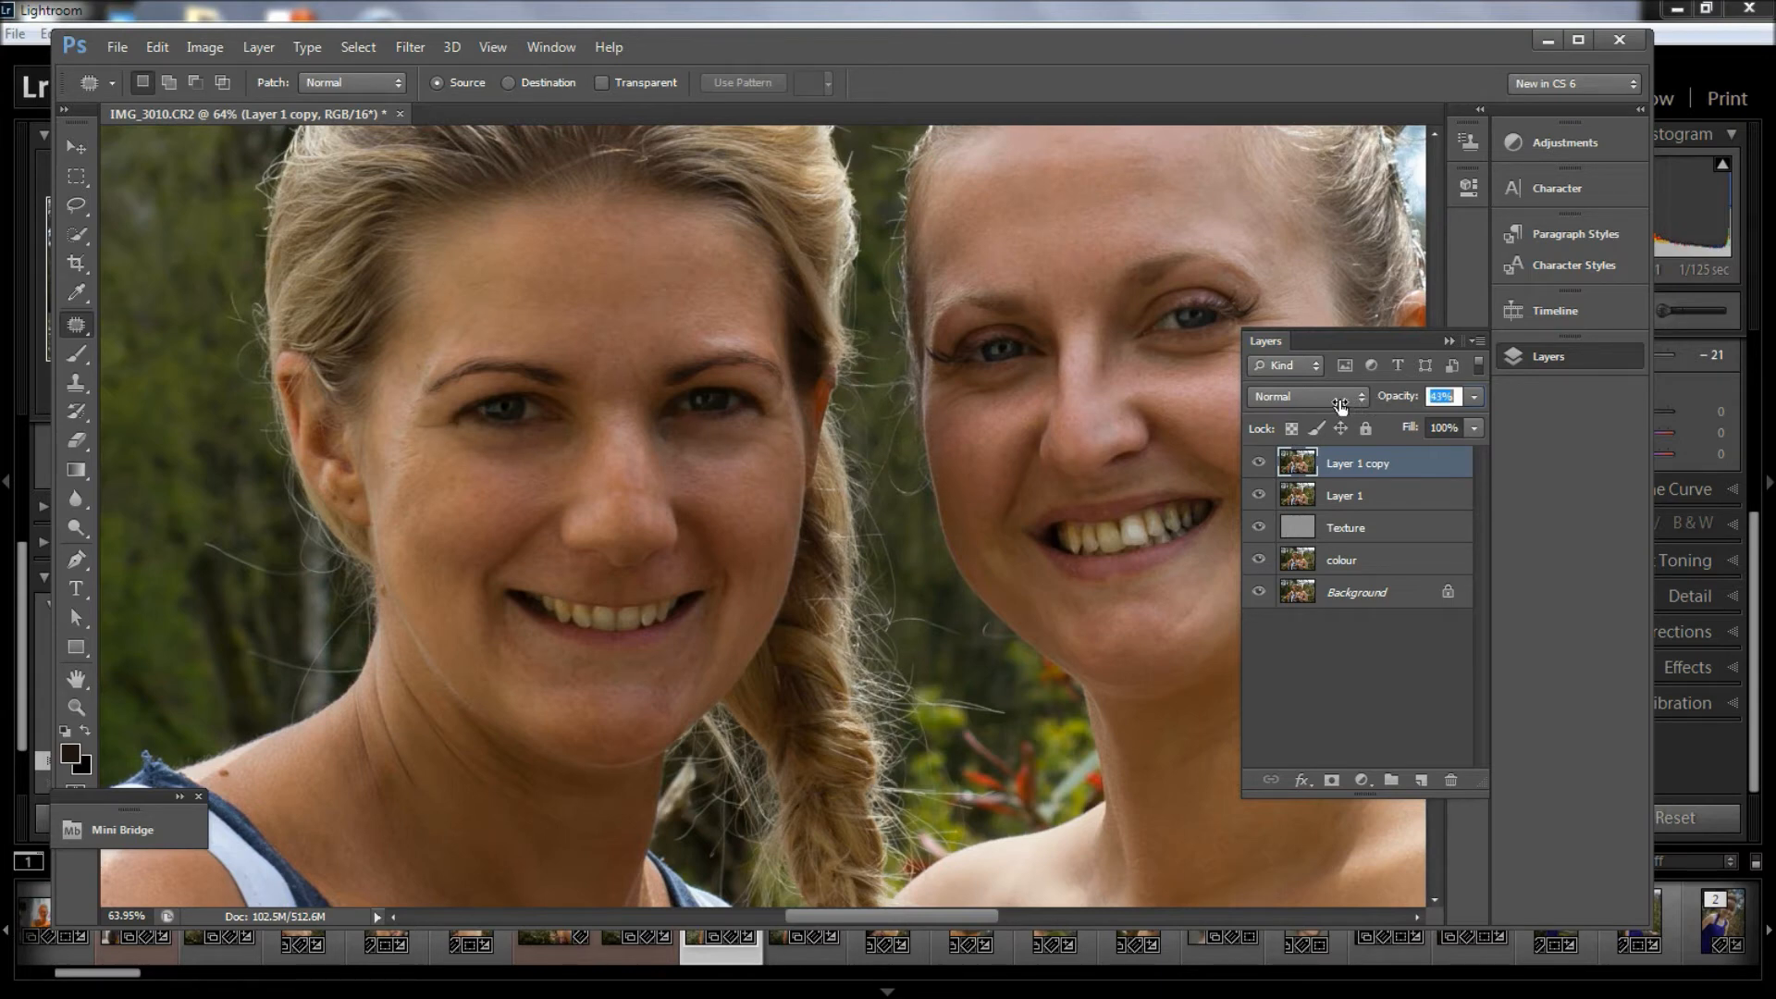
drag(1341, 405, 1343, 406)
click(1259, 462)
click(1260, 463)
click(1259, 462)
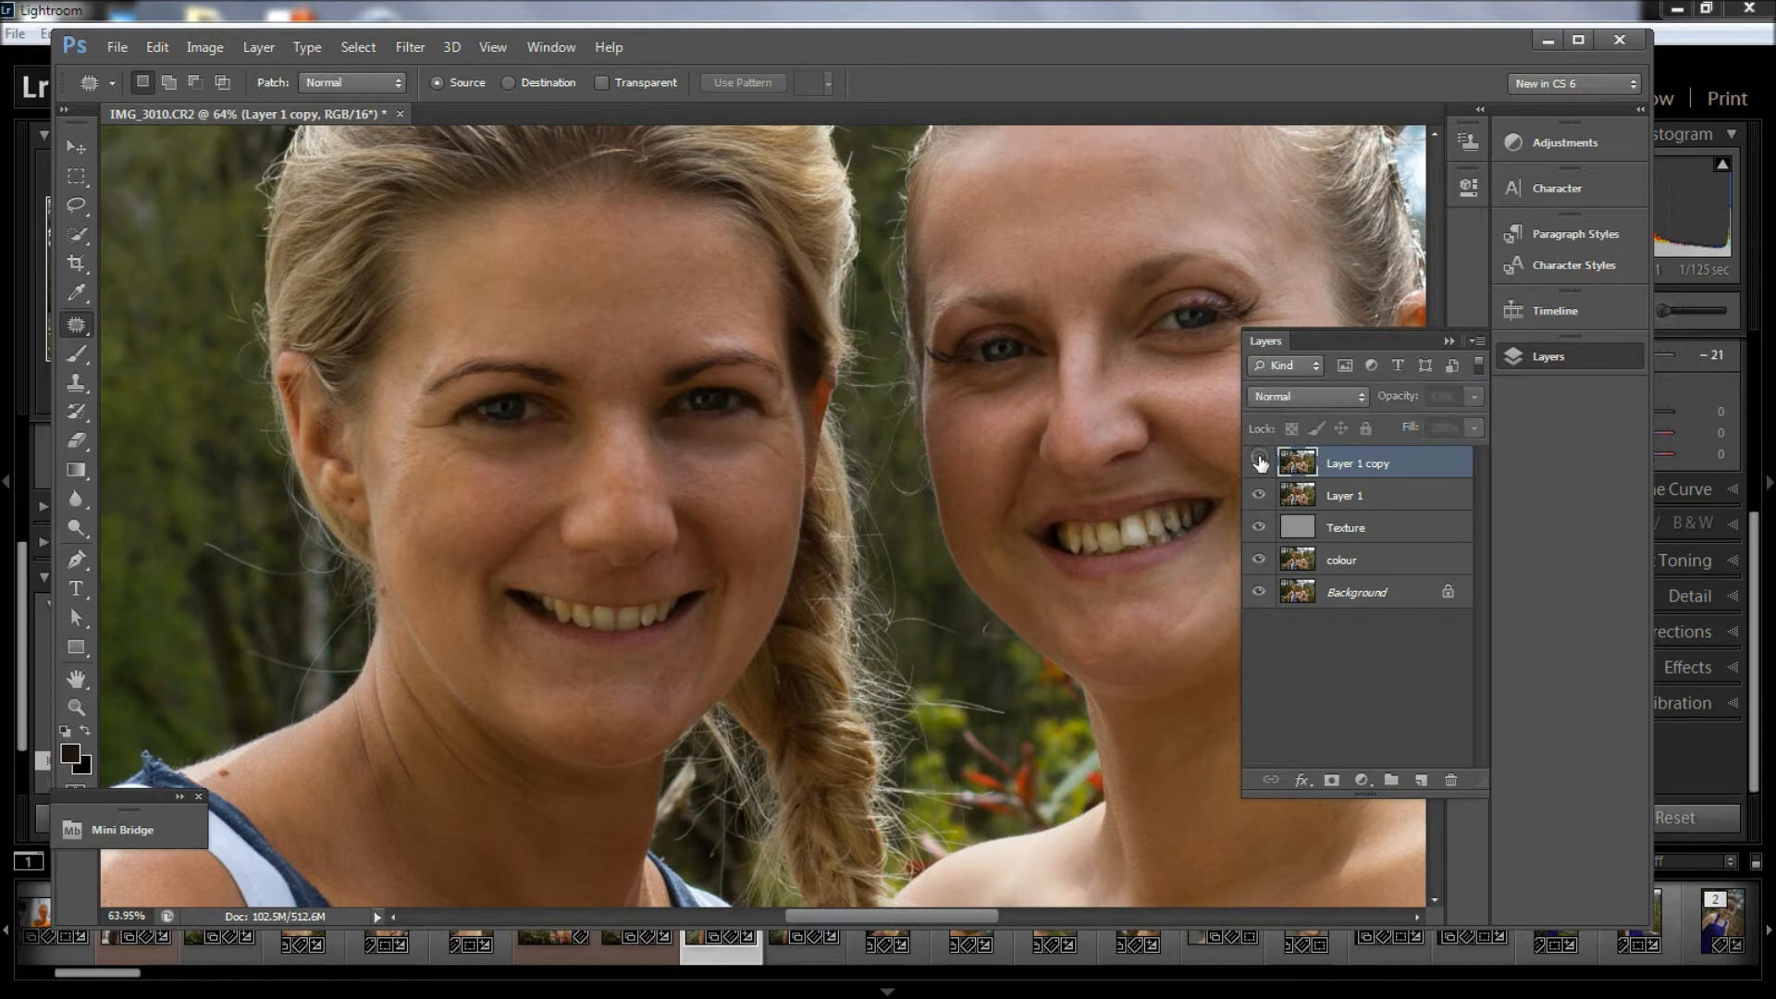
click(1260, 462)
drag(1403, 400, 1391, 399)
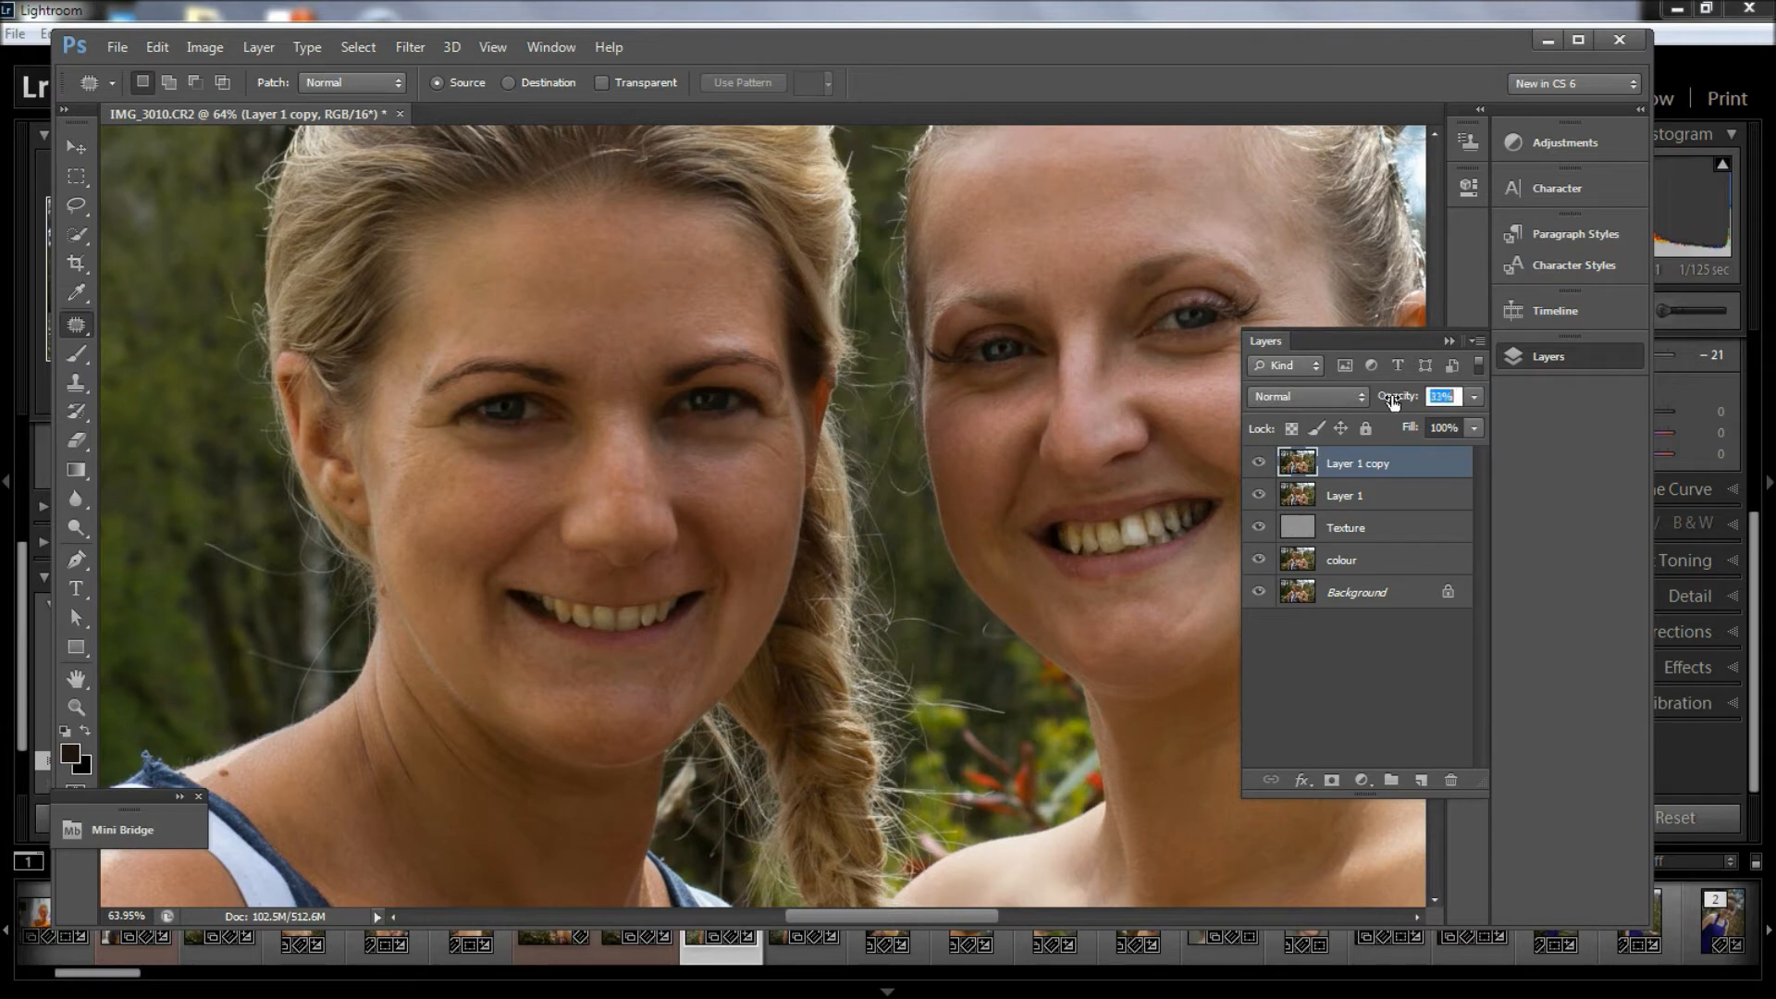
click(1259, 462)
click(1259, 463)
click(1260, 464)
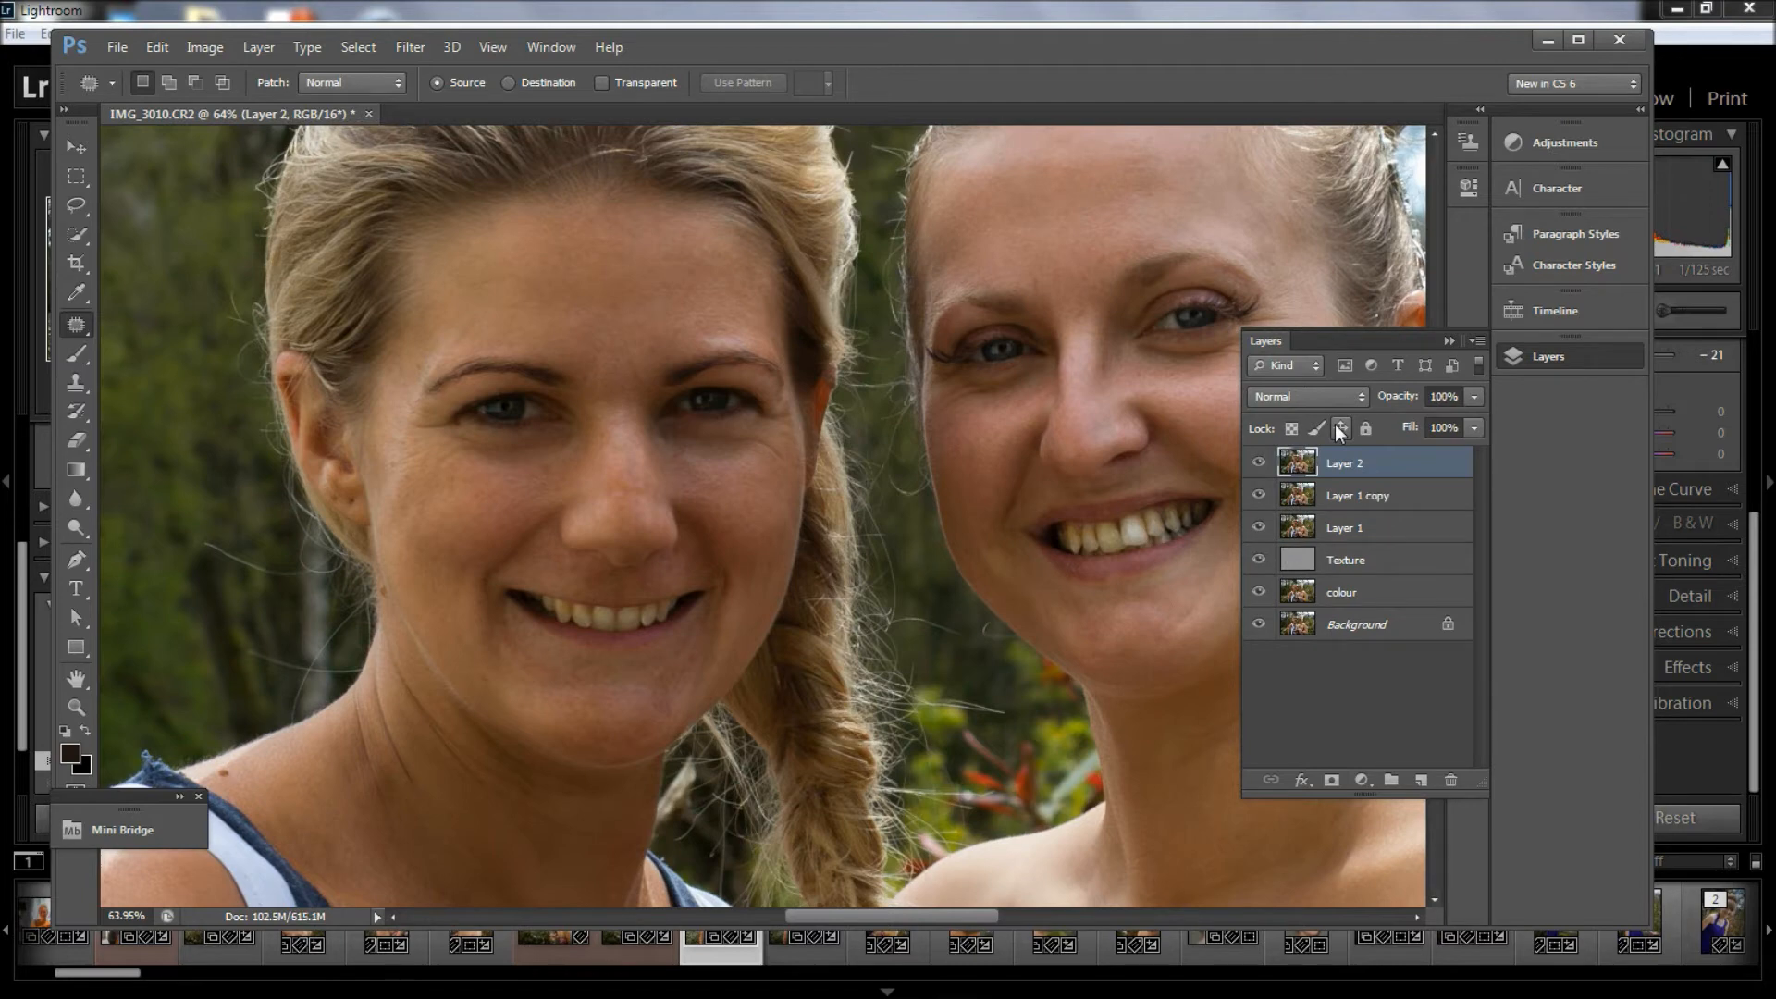
- Duplicate Layer 2 and patch the areas under both eyes of the woman with her hair up, using clean cheek skin
key(ctrl+j)
drag(1378, 339, 619, 337)
mouse_move(1147, 343)
mouse_down()
mouse_move(1195, 345)
mouse_move(1132, 346)
mouse_move(1256, 361)
mouse_move(1258, 331)
mouse_move(1291, 317)
mouse_move(1217, 365)
mouse_move(1221, 408)
mouse_up()
click(1198, 377)
mouse_move(1040, 385)
mouse_down()
mouse_move(1036, 366)
mouse_move(942, 366)
mouse_move(966, 407)
mouse_move(1029, 396)
mouse_move(995, 413)
mouse_move(1000, 438)
mouse_up()
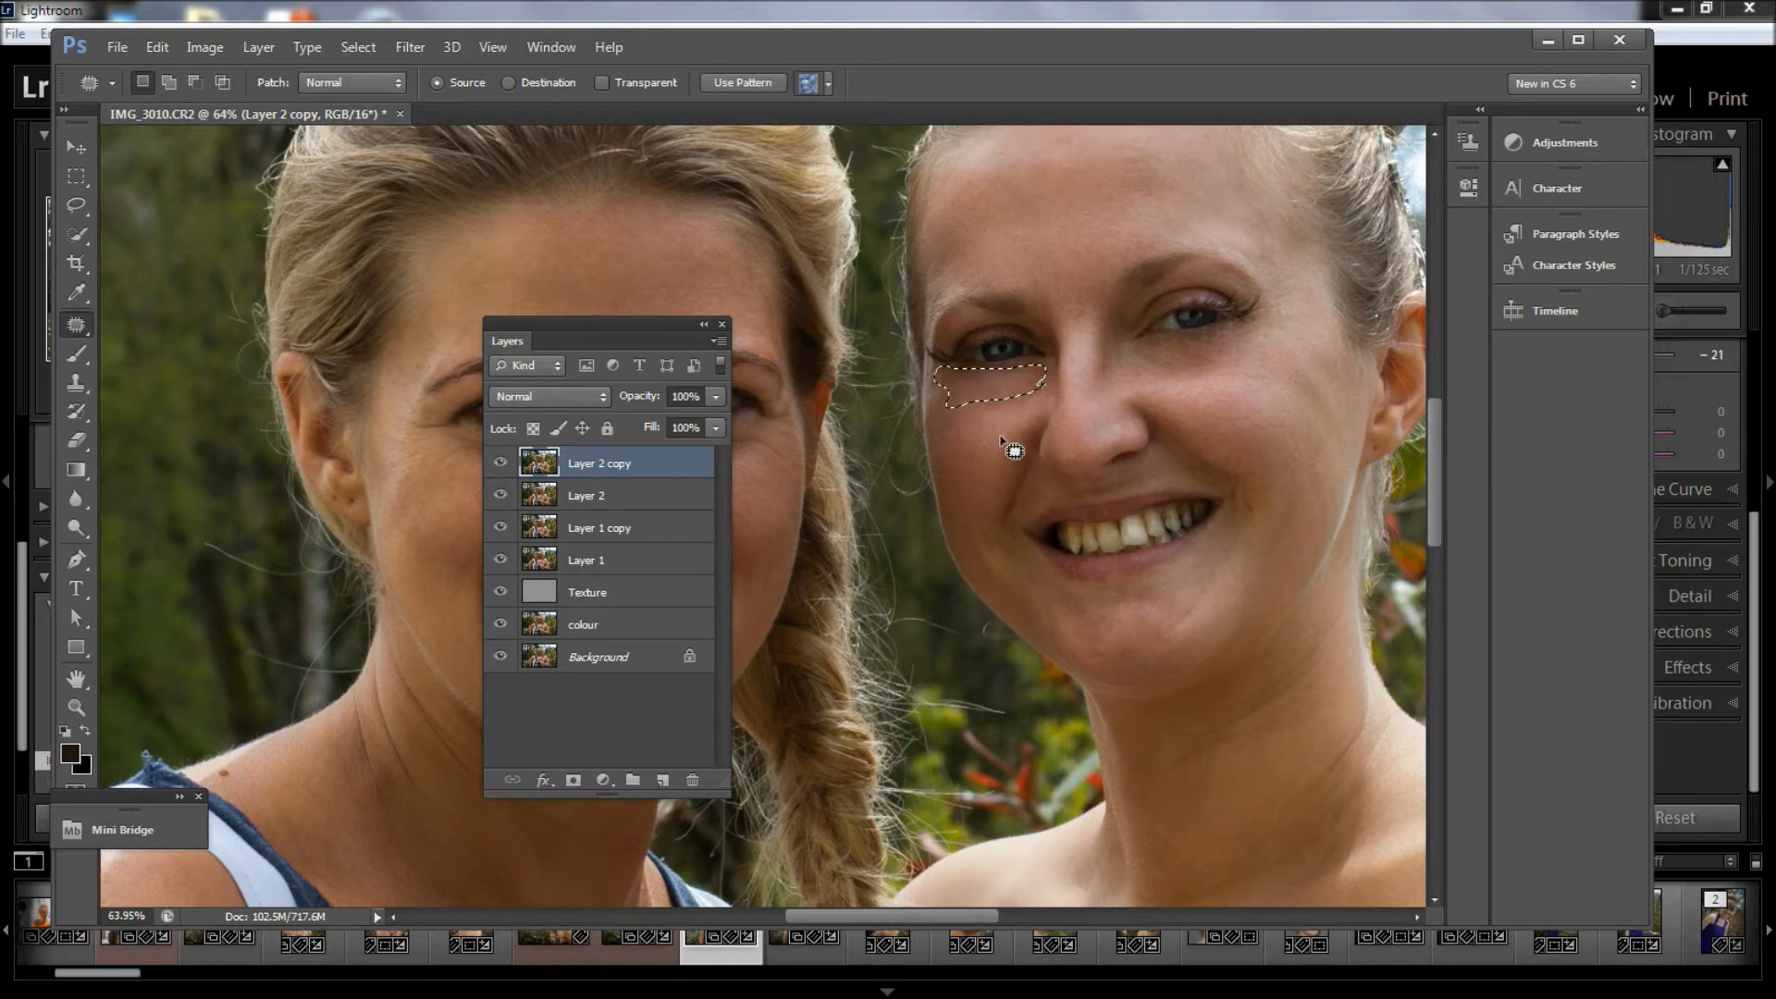
key(ctrl+d)
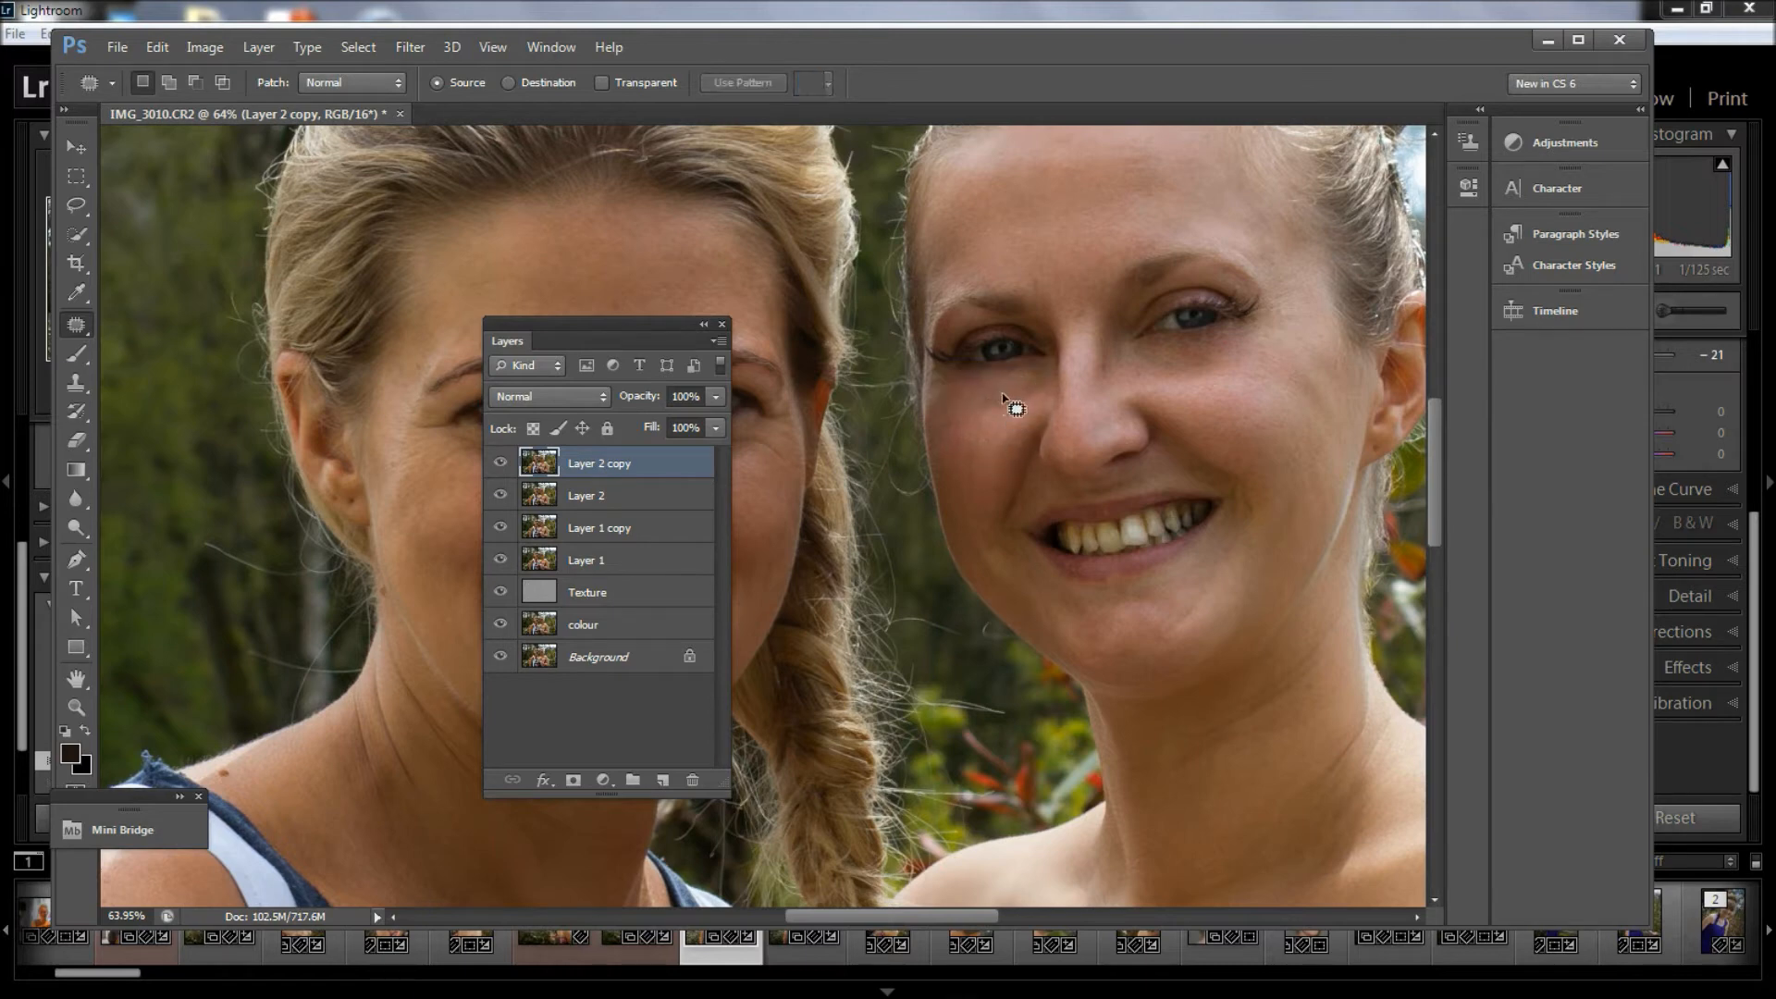
- Set the Layer 2 copy's opacity to 31% and compare the under-eye patches with the layer hidden and shown
drag(645, 403, 602, 401)
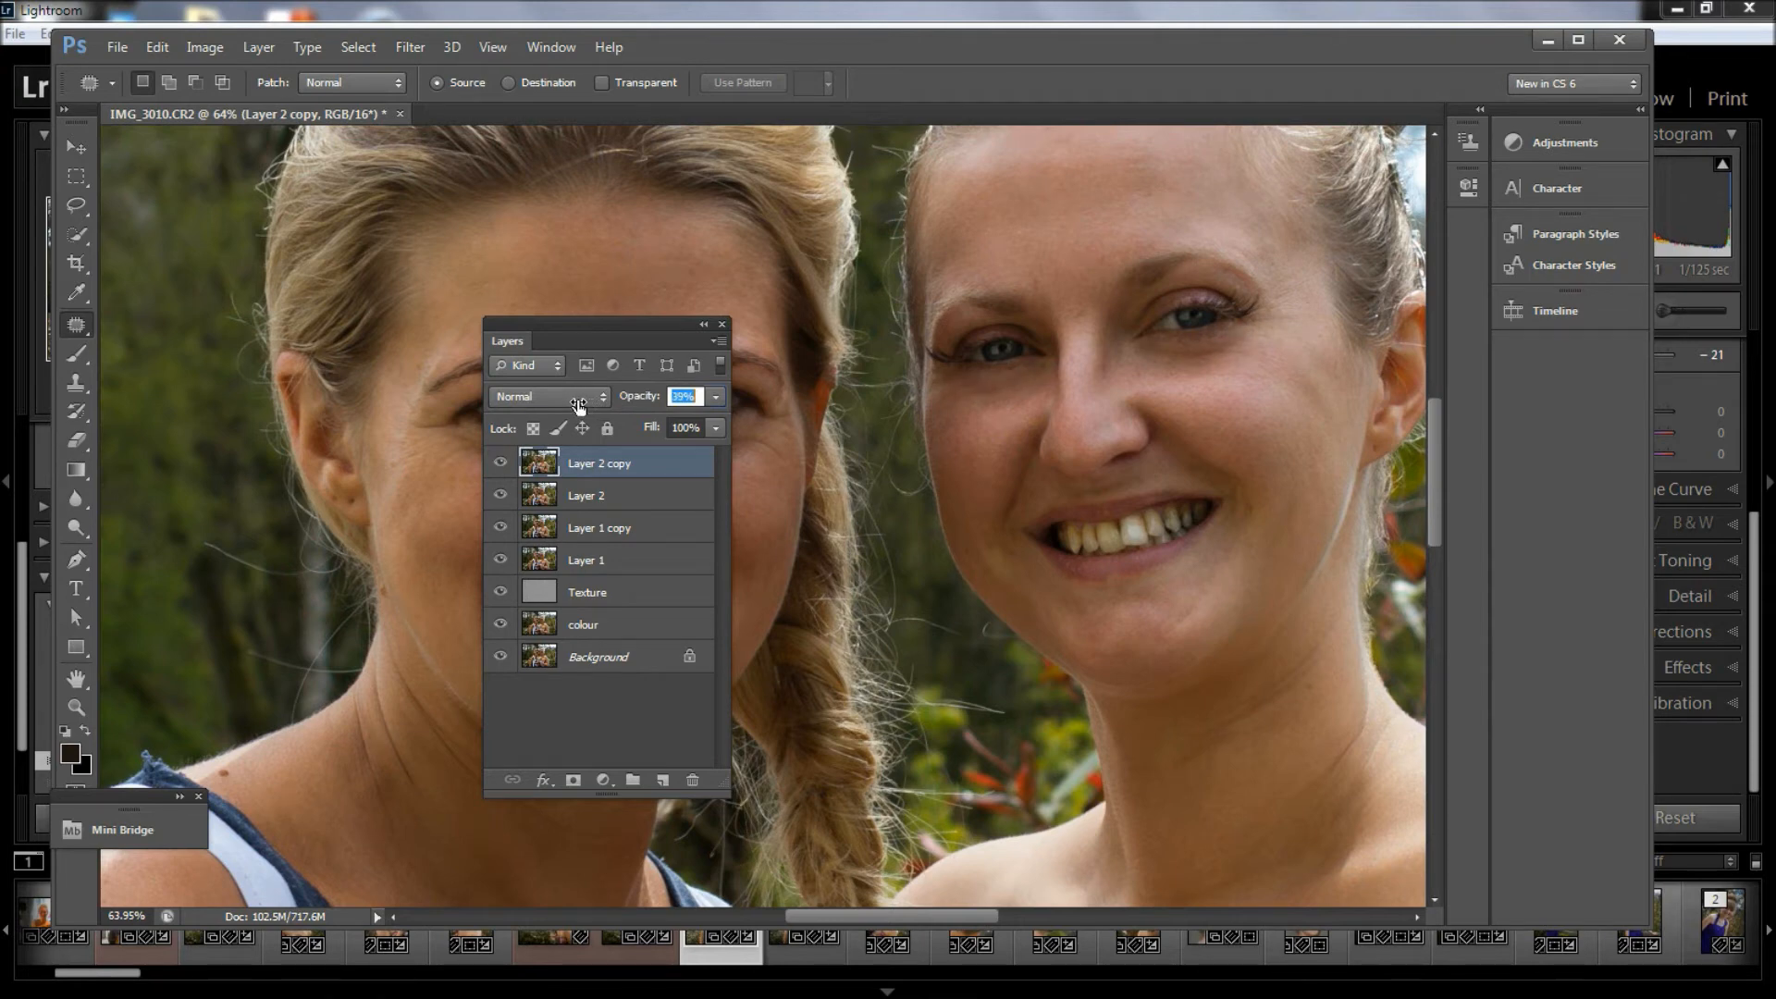
drag(578, 405, 632, 400)
click(505, 468)
click(506, 468)
click(505, 468)
drag(652, 322, 1264, 316)
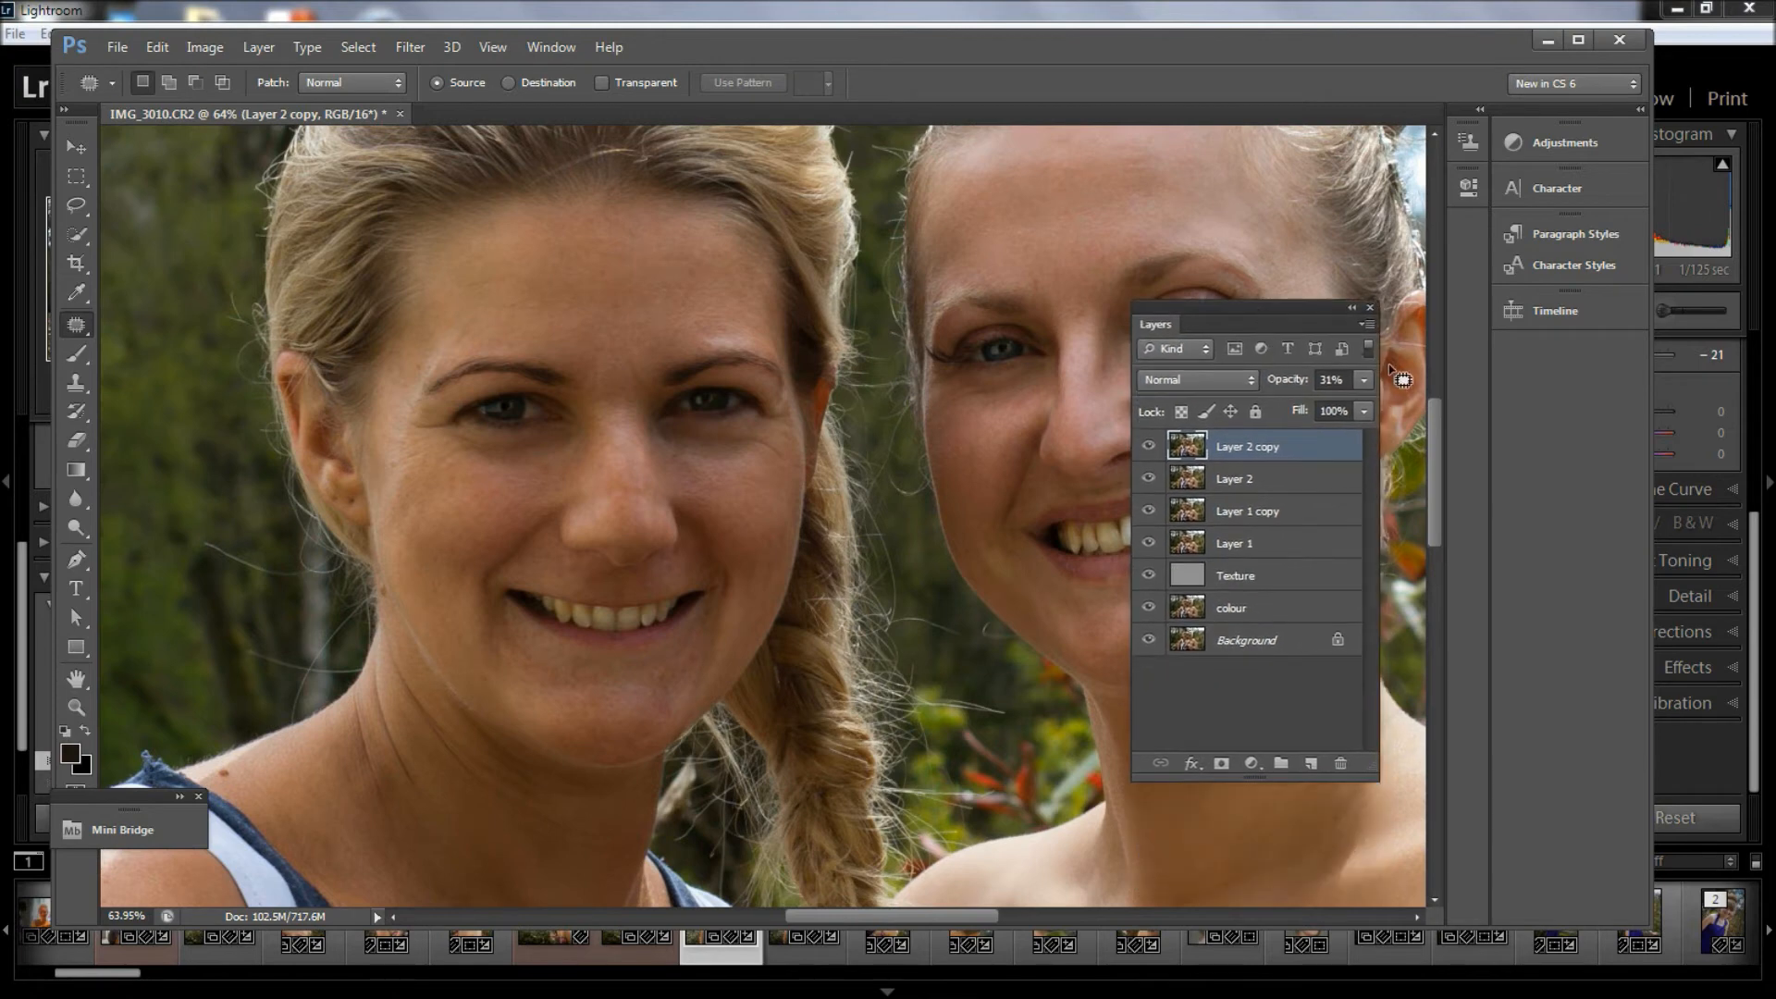
- Flatten the image to a single Background layer and save the retouched photo
click(1364, 323)
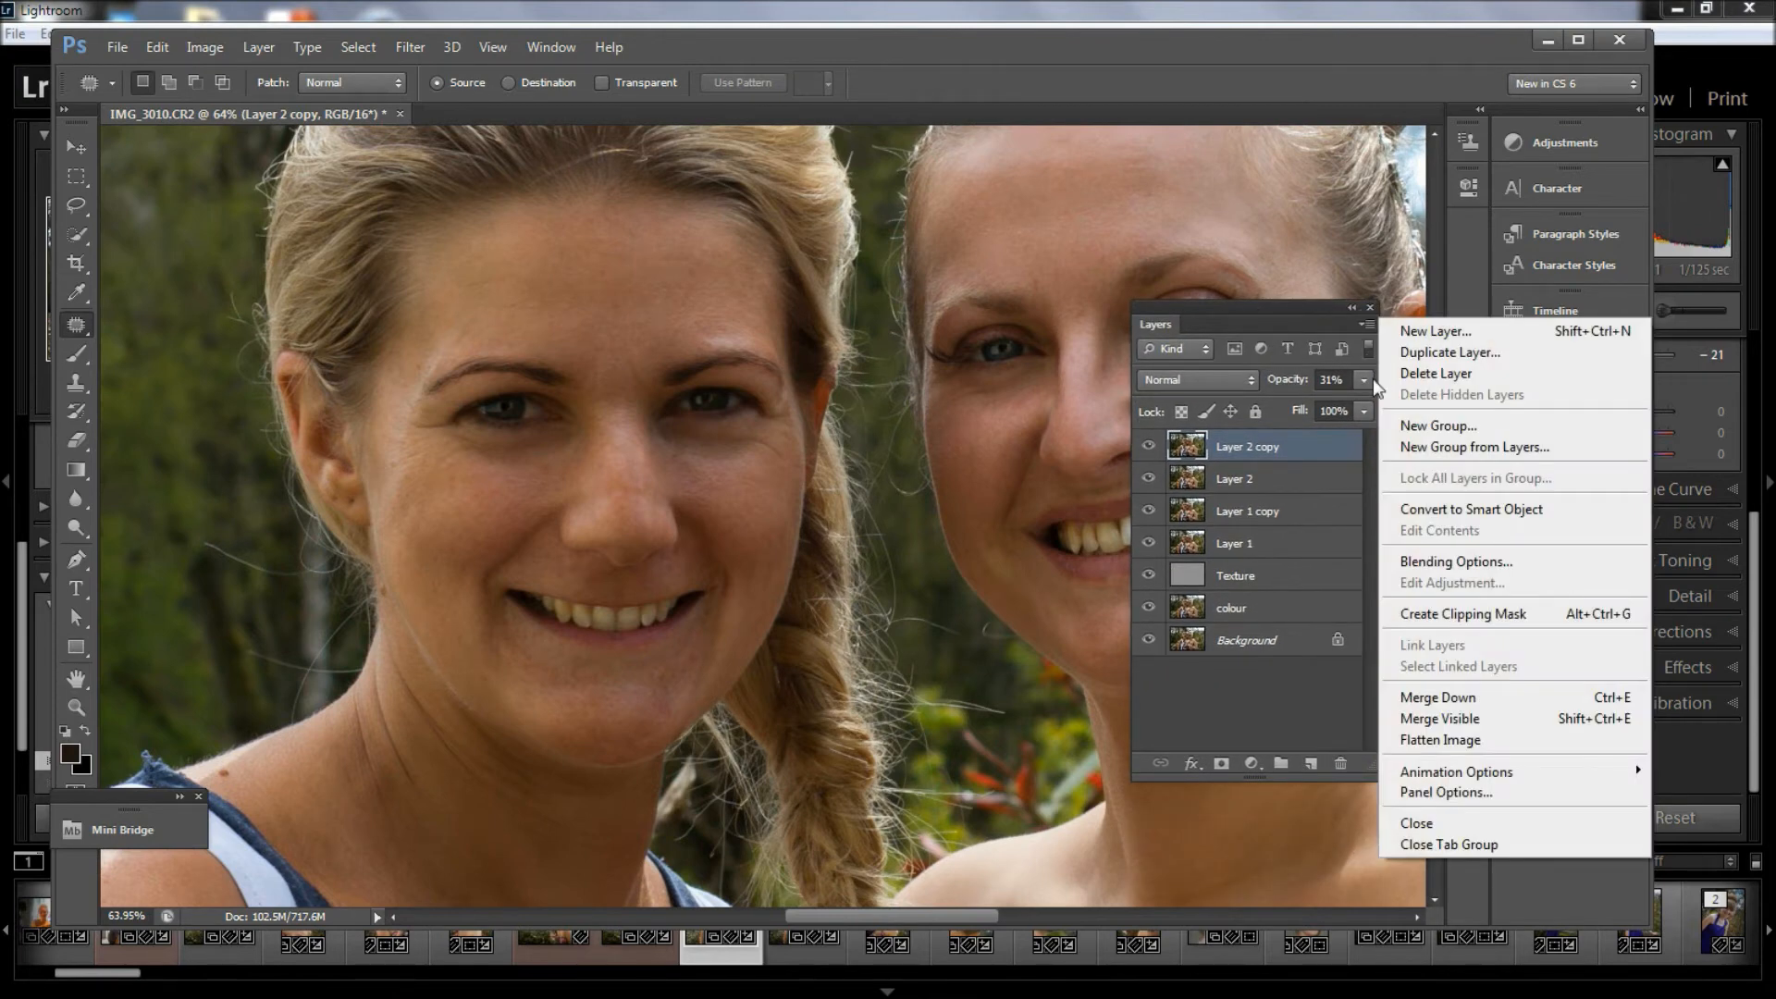
click(1425, 740)
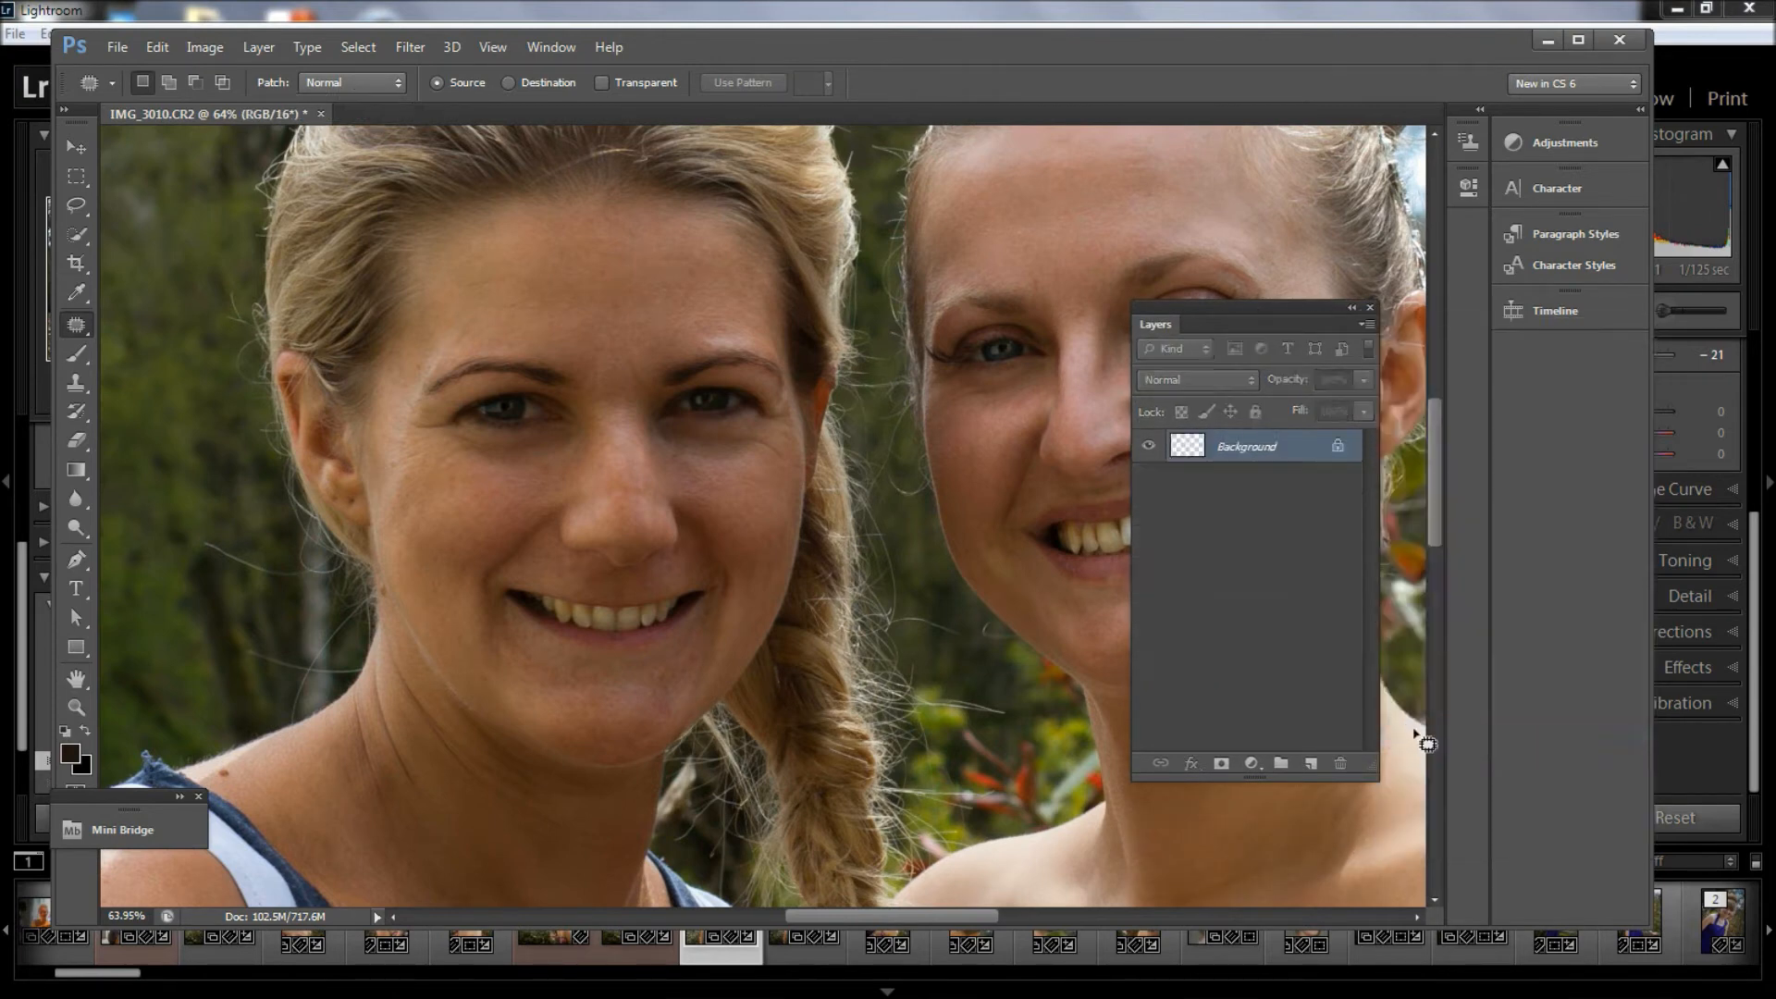
click(117, 48)
click(154, 292)
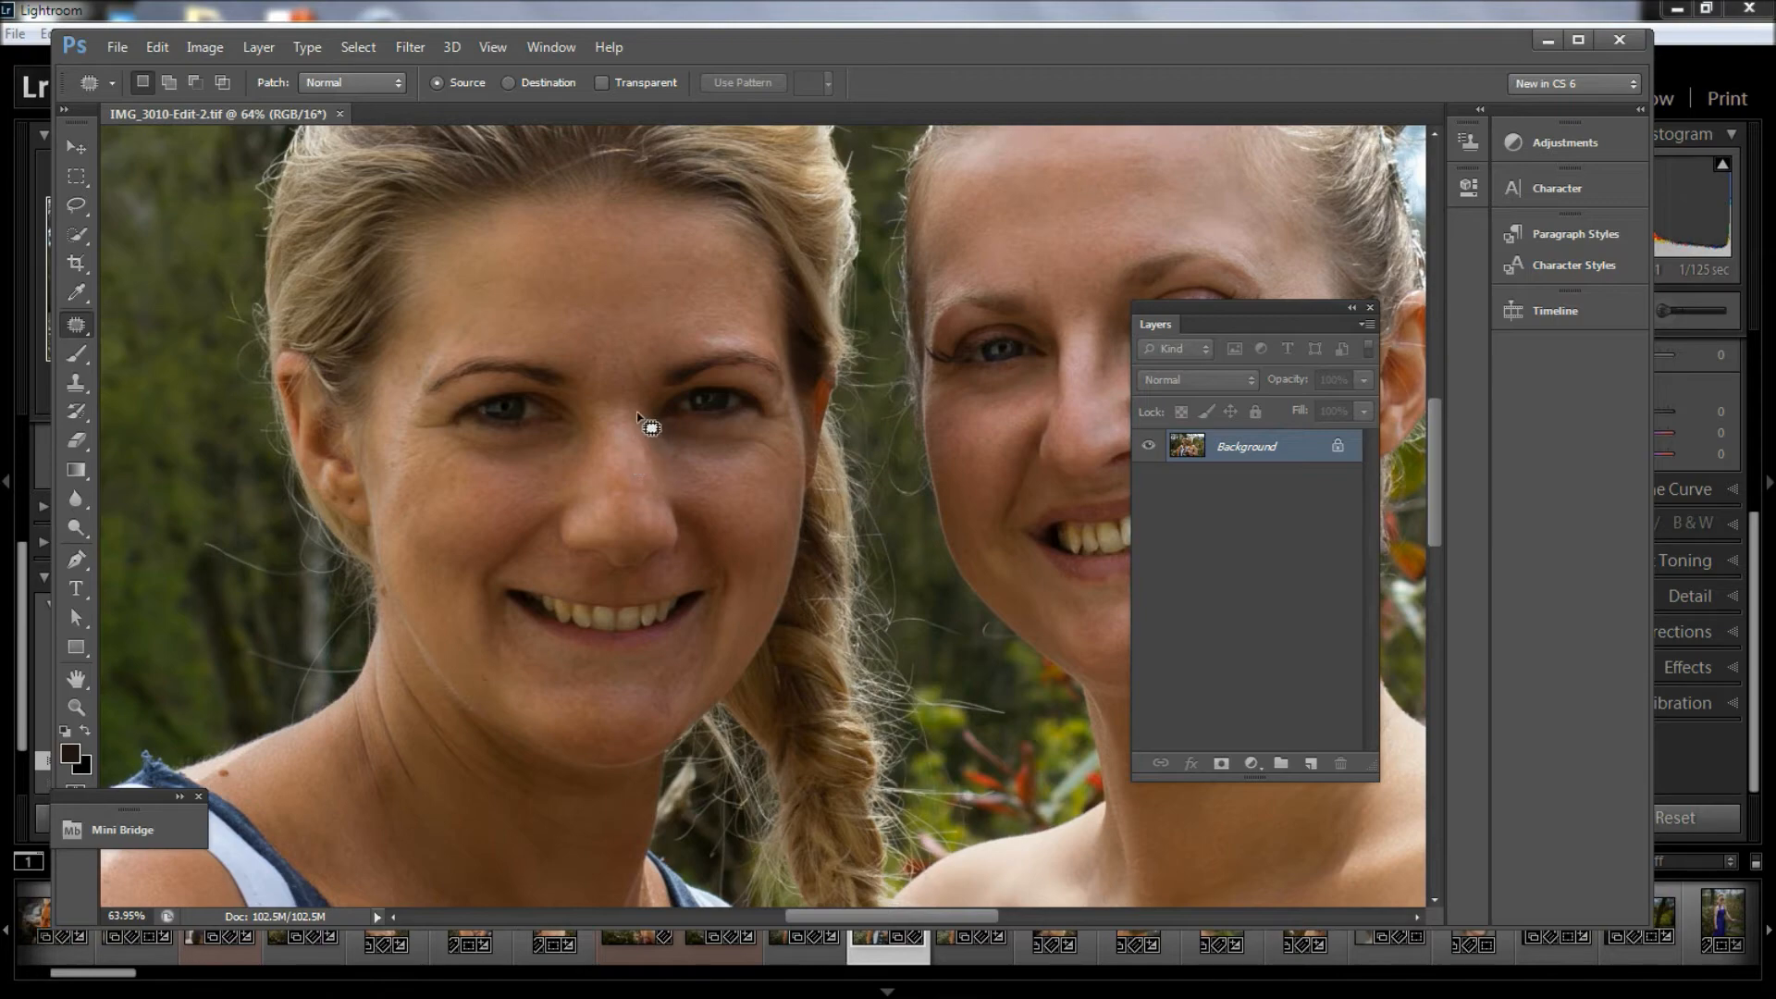
- Close the document and switch to Lightroom to inspect both faces in IMG_3010-Edit-2.tif at 1:2 zoom
click(341, 114)
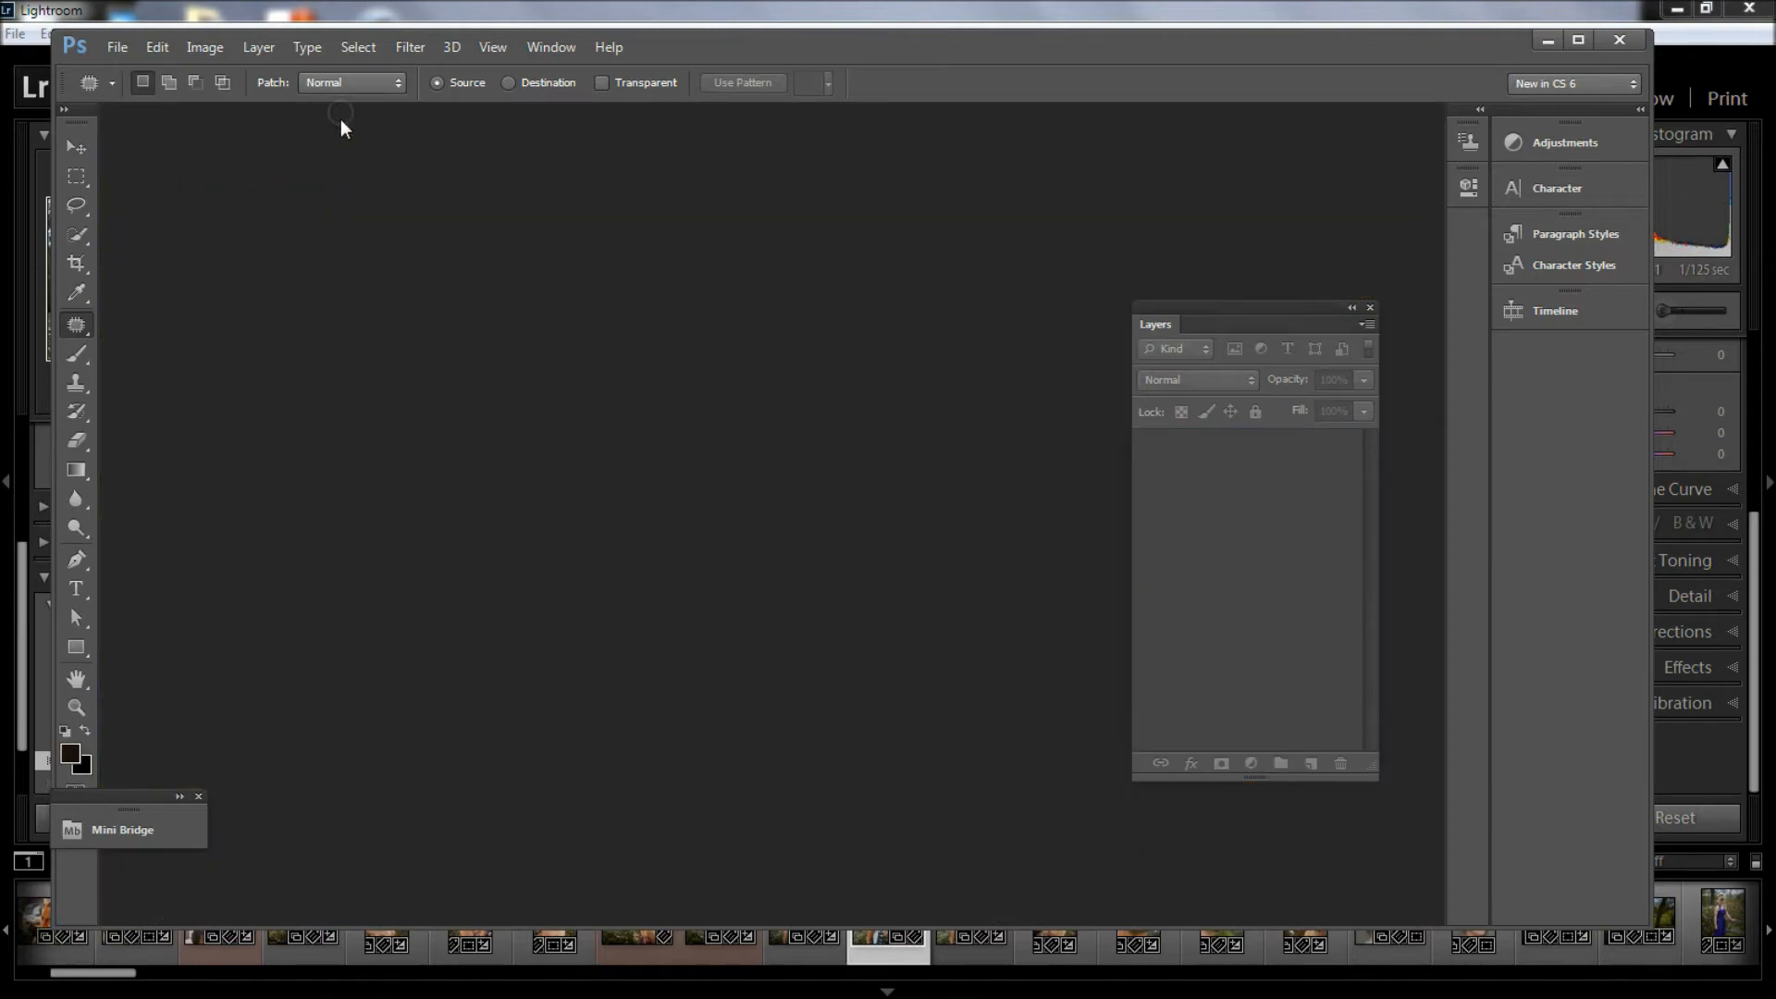
click(372, 981)
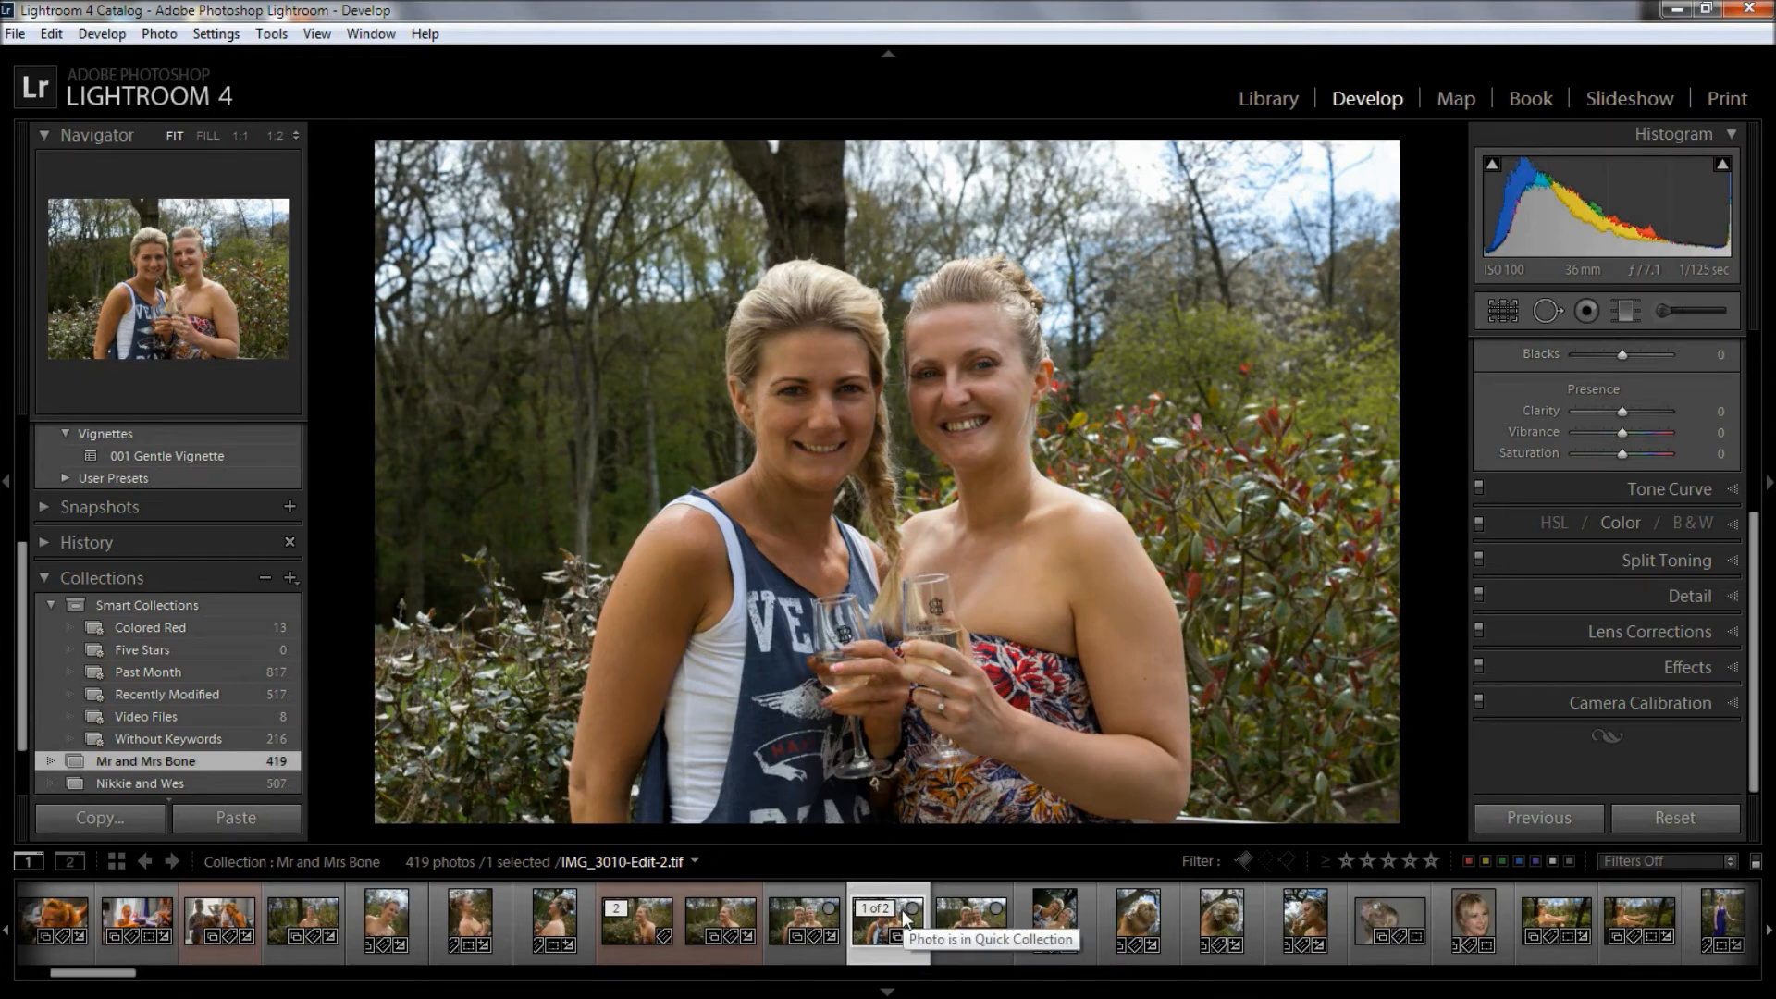
click(898, 566)
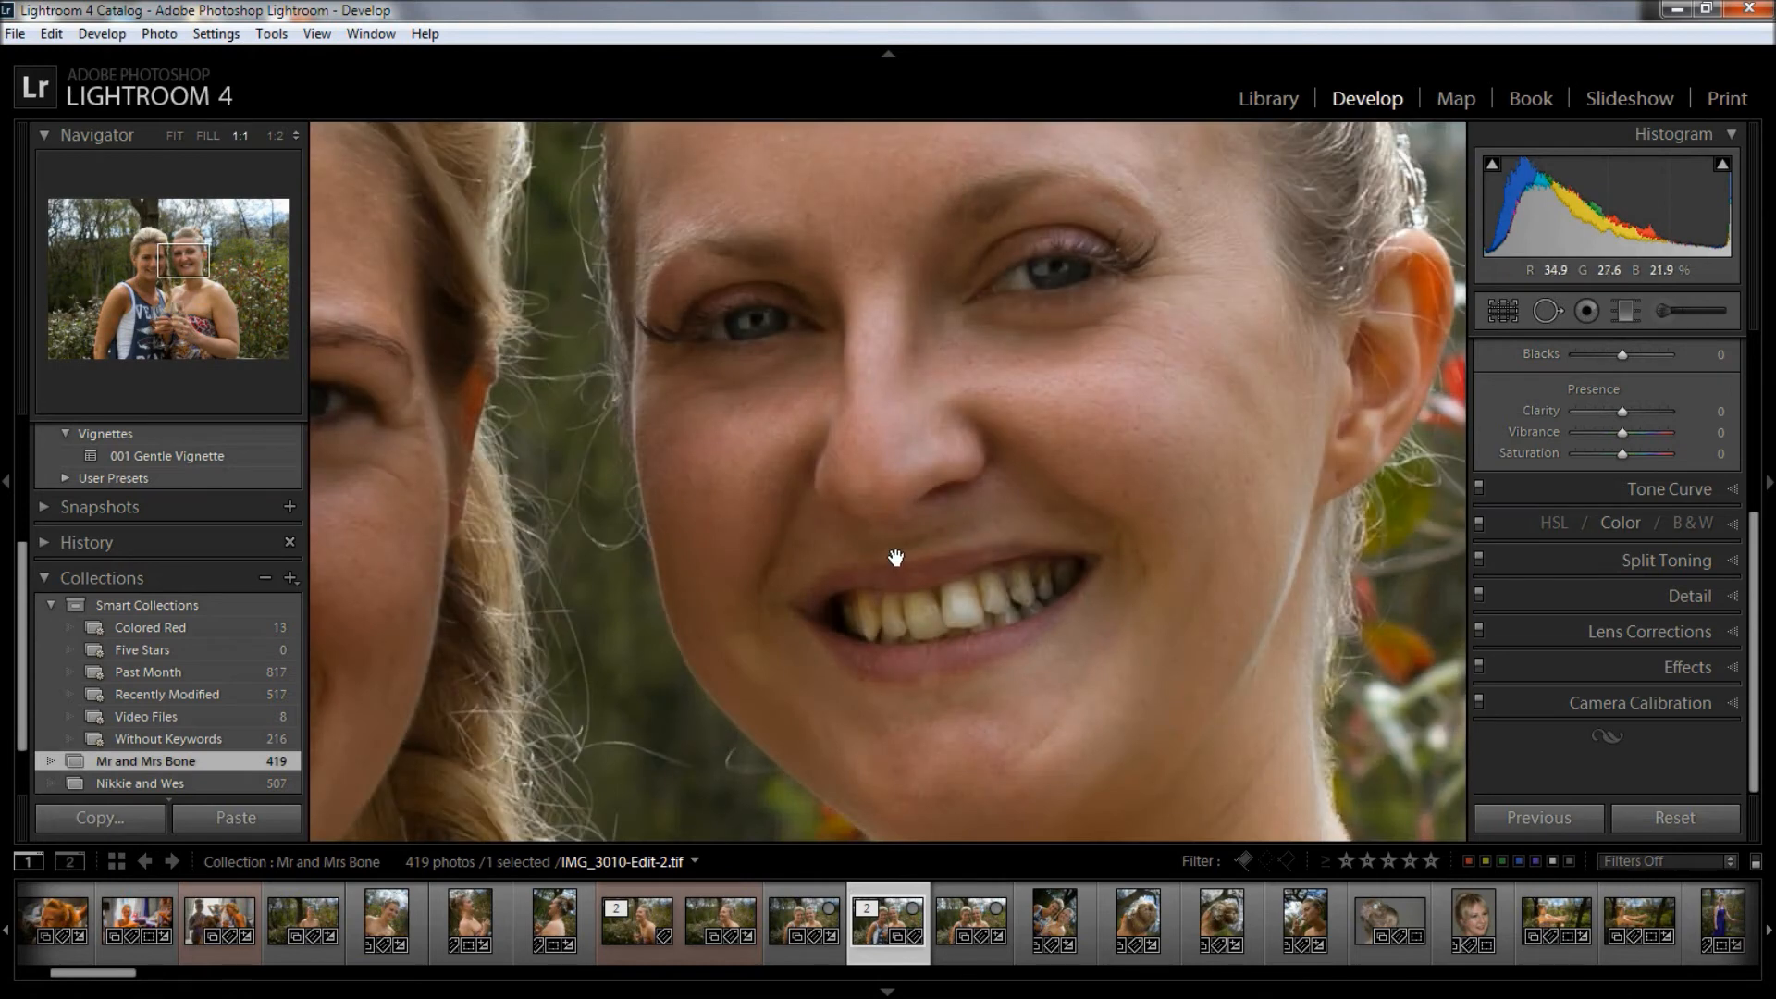
click(276, 136)
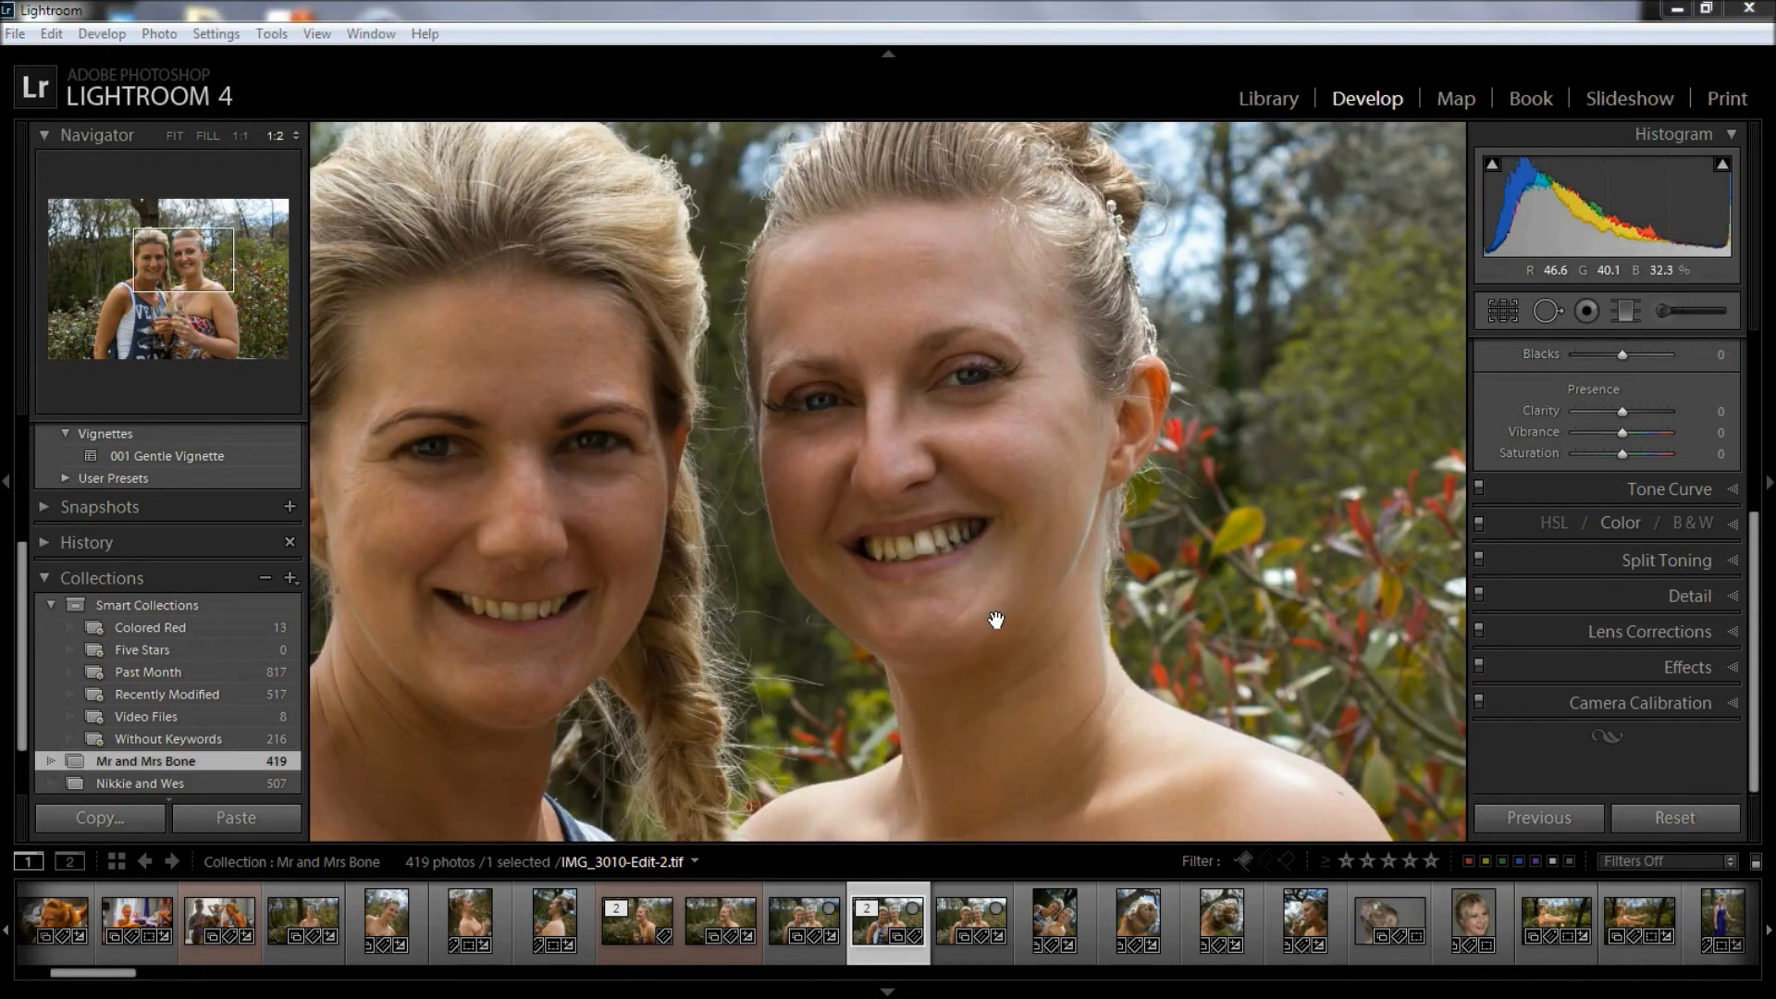
drag(712, 514, 833, 508)
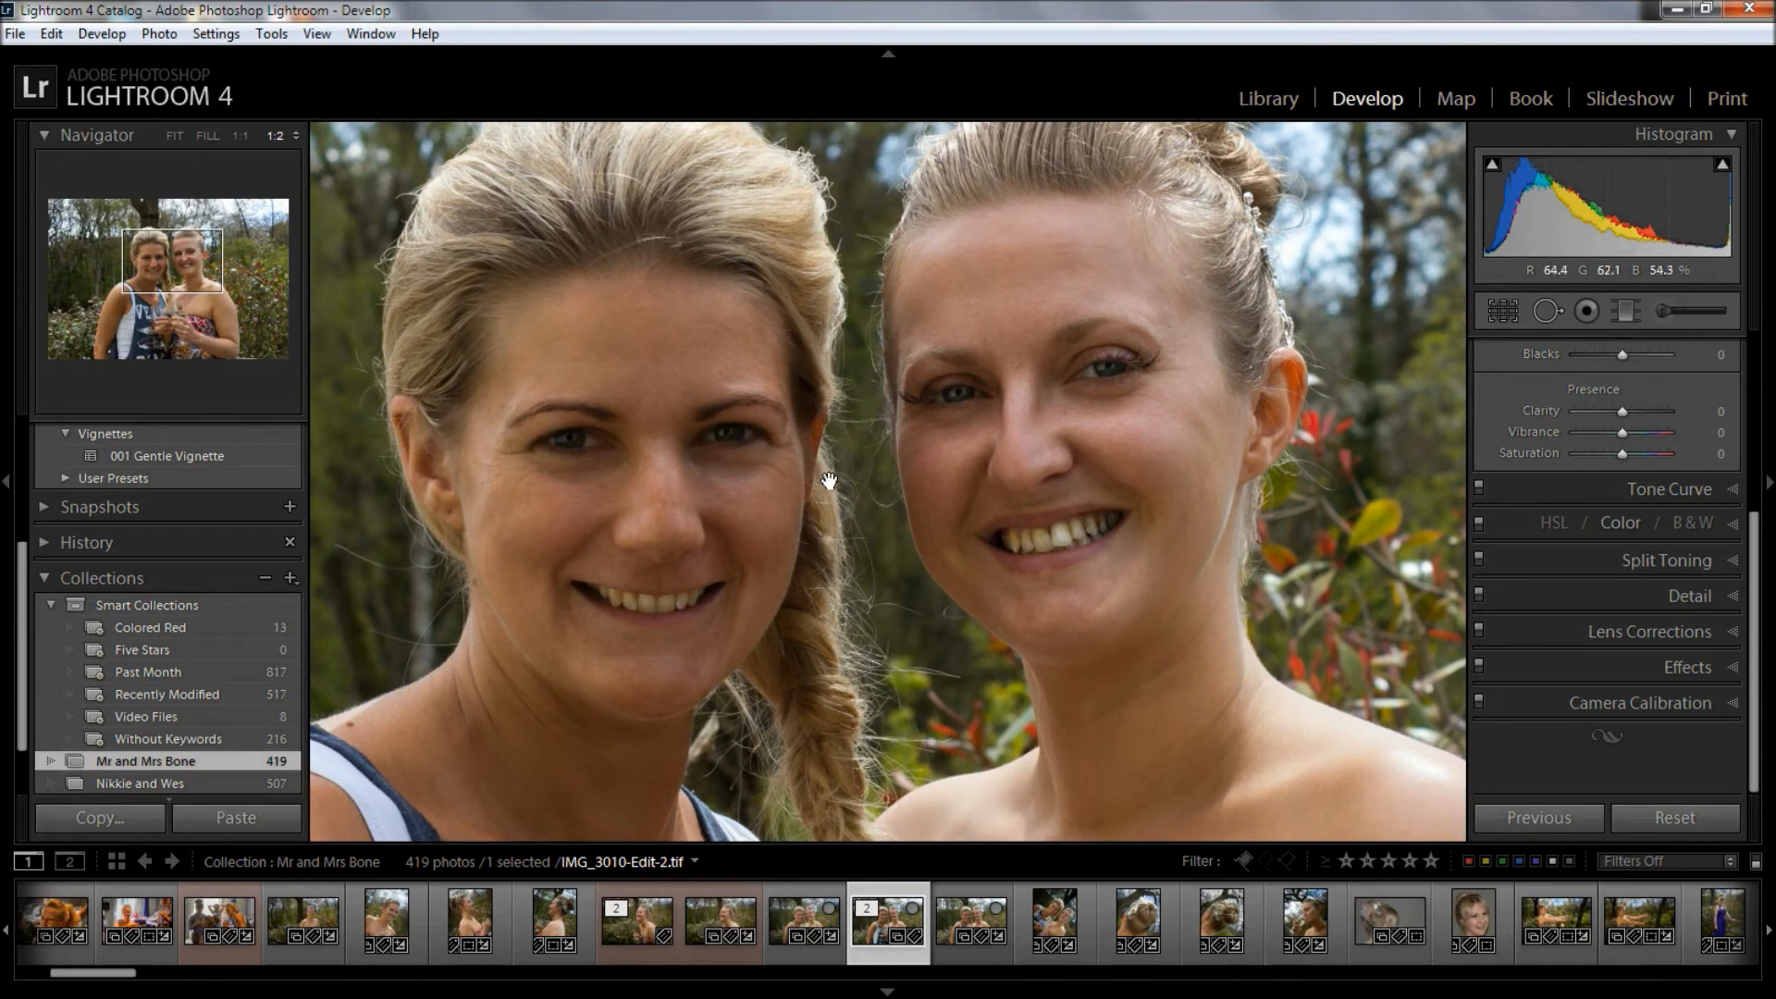
- Activate the Adjustment Brush with the Teeth Whitening effect preset
click(1665, 311)
drag(1762, 453, 1763, 357)
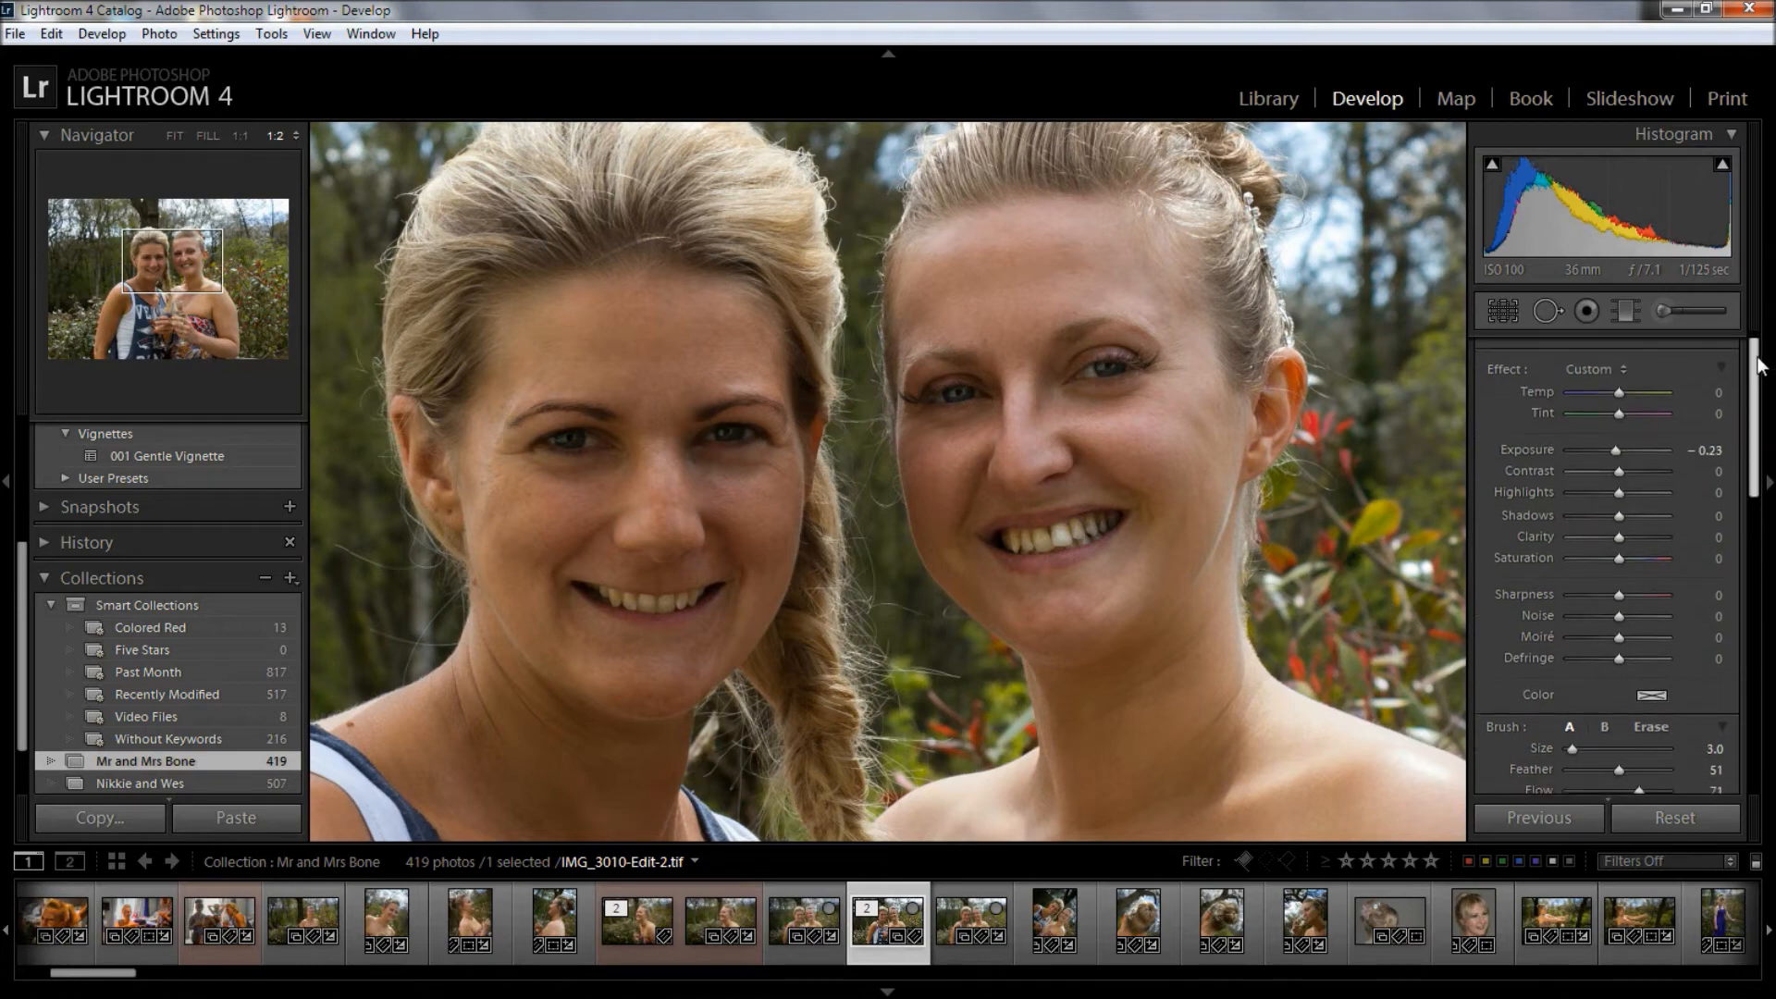
click(1598, 369)
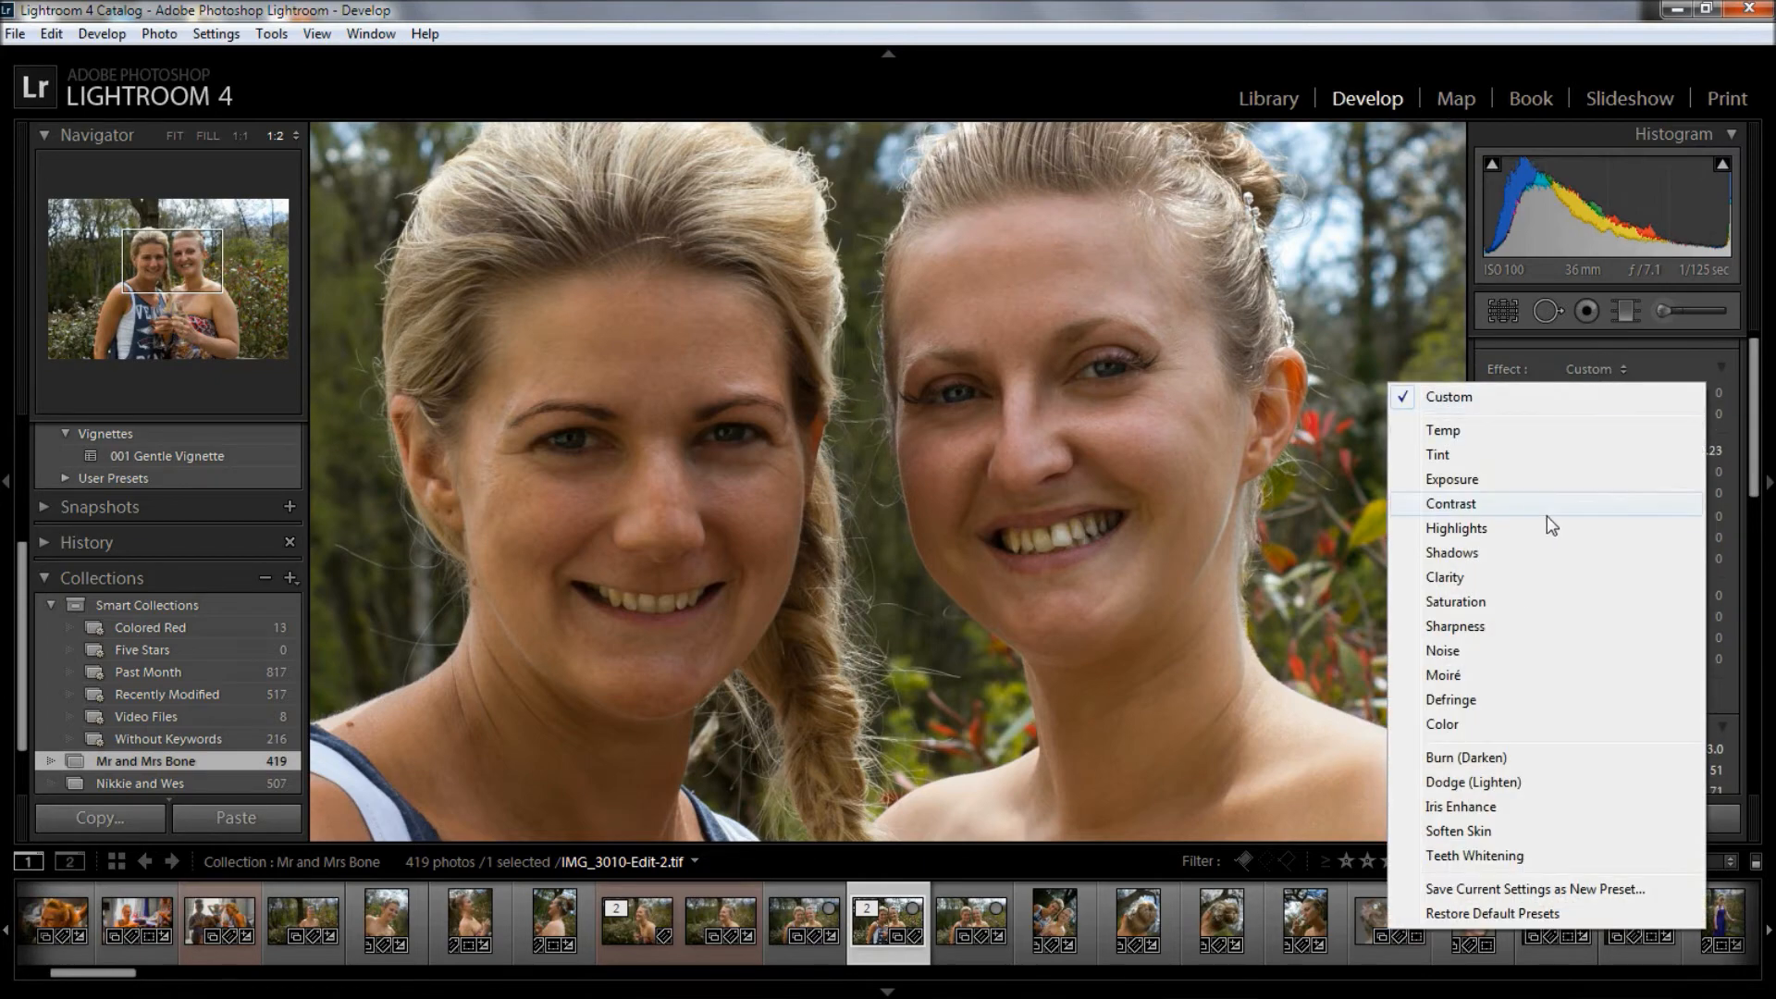
click(1504, 855)
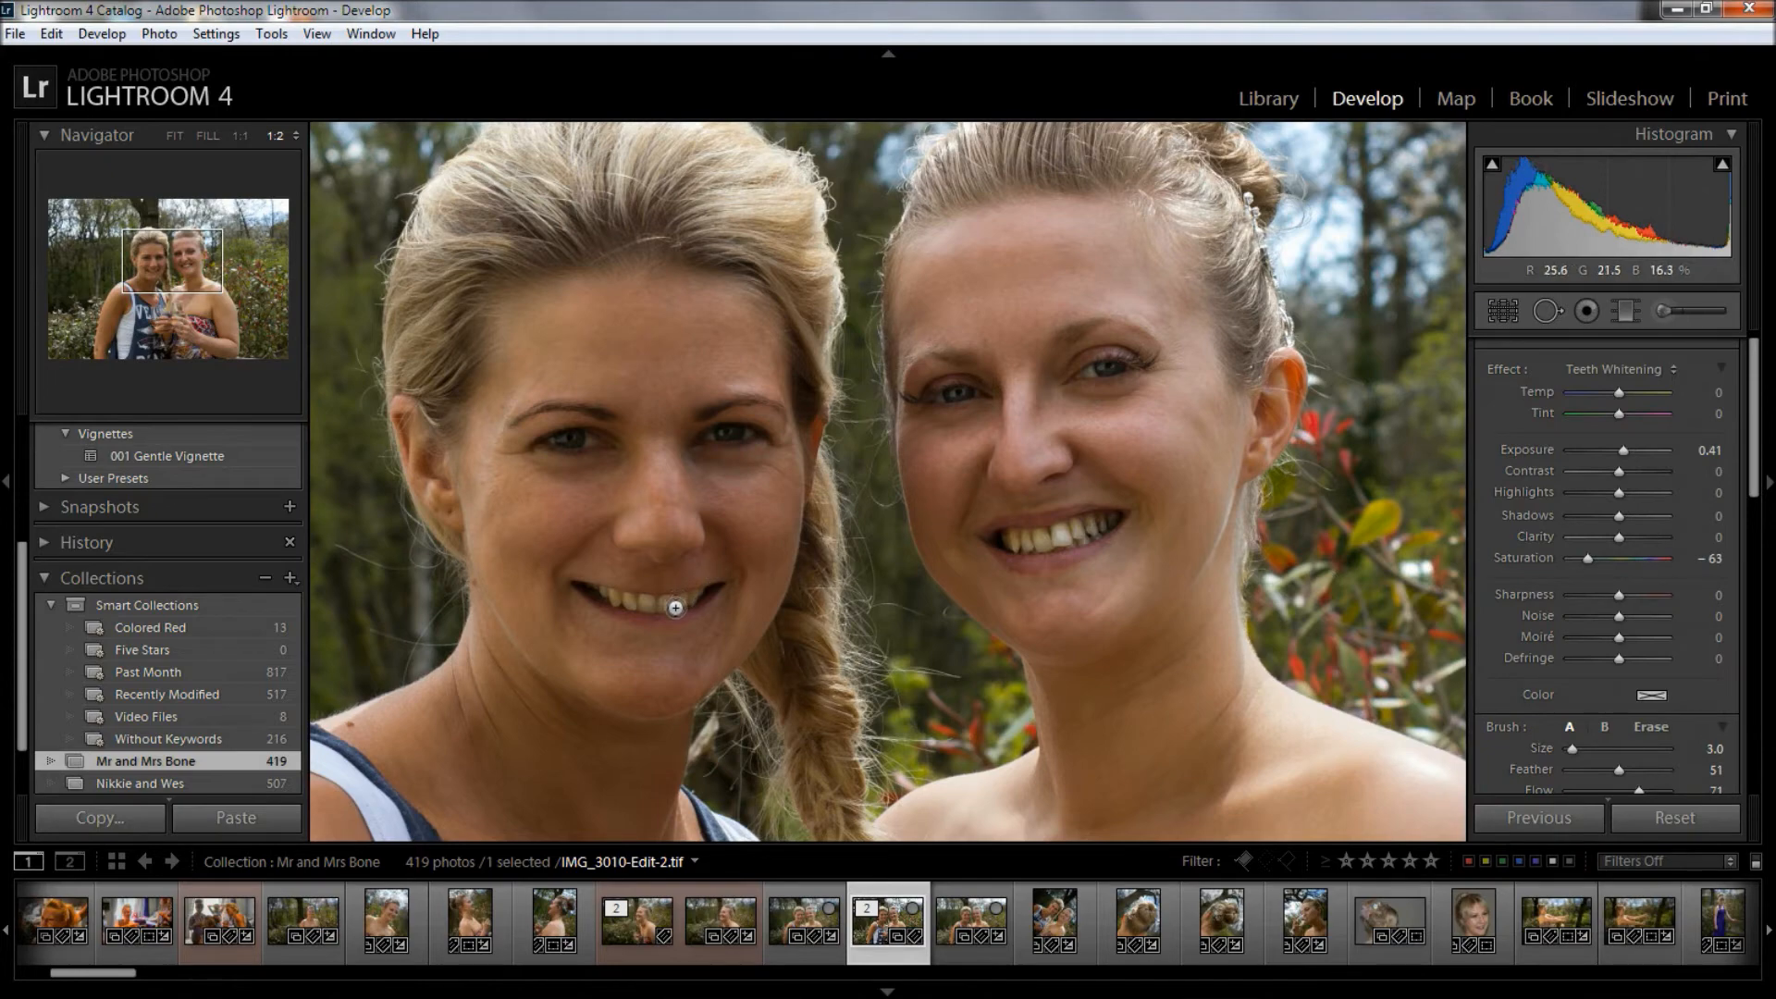
- Paint the whitening effect over the teeth of the woman with the braid, adjusting the brush size to fit them
click(240, 136)
drag(555, 698, 826, 554)
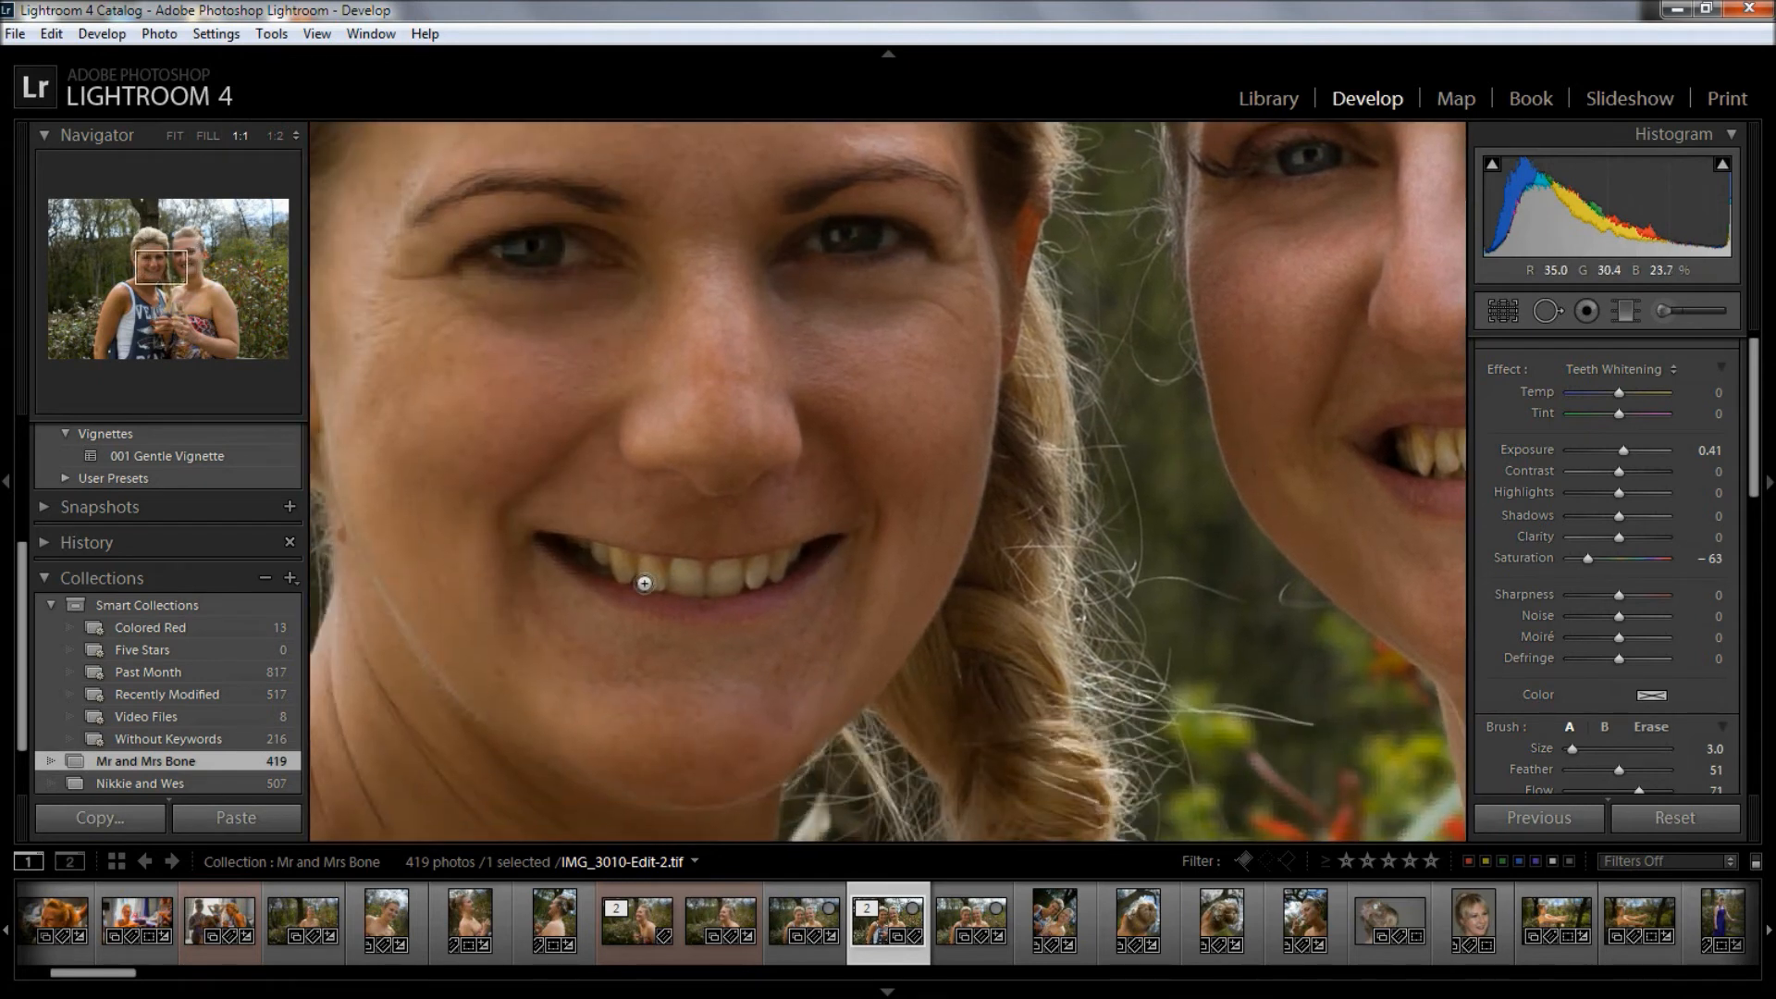
key(bracketright)
key(bracketright)
key(bracketright)
key(bracketleft)
mouse_move(598, 559)
mouse_down()
mouse_move(694, 581)
mouse_move(783, 573)
mouse_move(793, 555)
mouse_move(712, 573)
mouse_up()
key(bracketleft)
key(bracketleft)
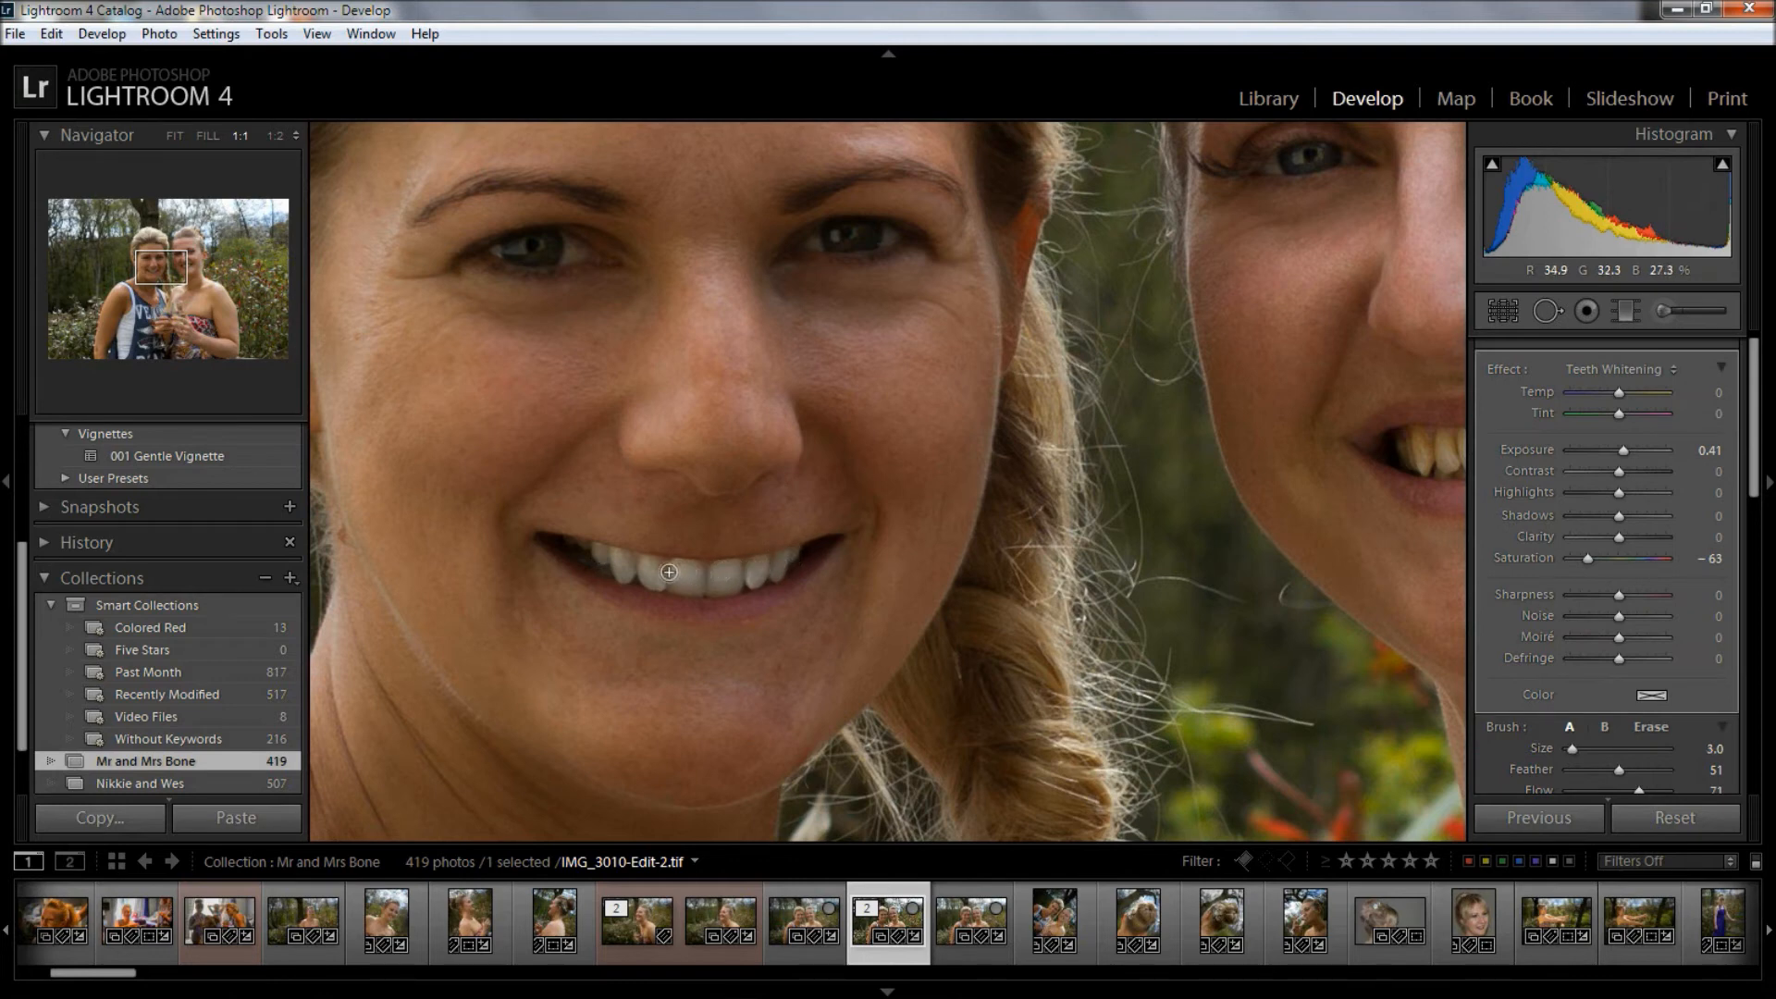
- Paint the same whitening adjustment over the teeth of the woman with her hair up
key(space)
drag(956, 529, 673, 480)
drag(824, 521, 522, 655)
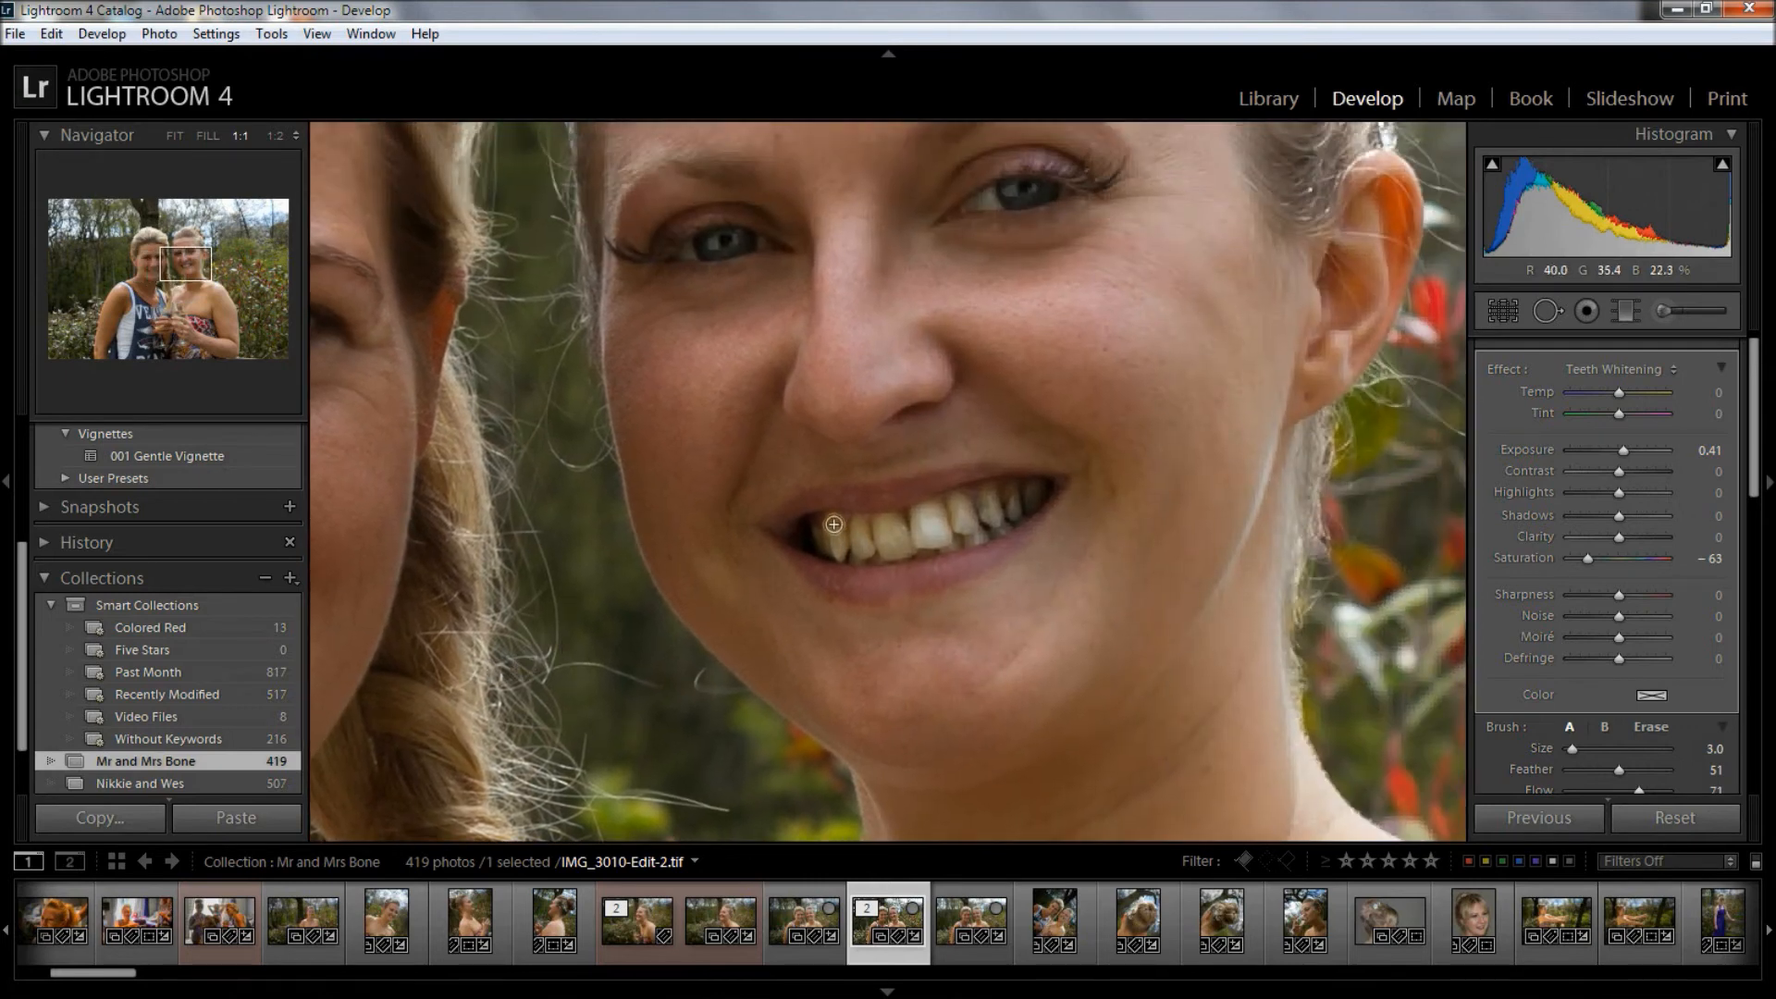
mouse_move(820, 537)
mouse_down()
mouse_move(858, 522)
mouse_move(865, 552)
mouse_move(899, 525)
mouse_move(882, 540)
mouse_move(902, 551)
mouse_move(937, 510)
mouse_move(937, 539)
mouse_move(990, 497)
mouse_move(1023, 502)
mouse_move(990, 529)
mouse_up()
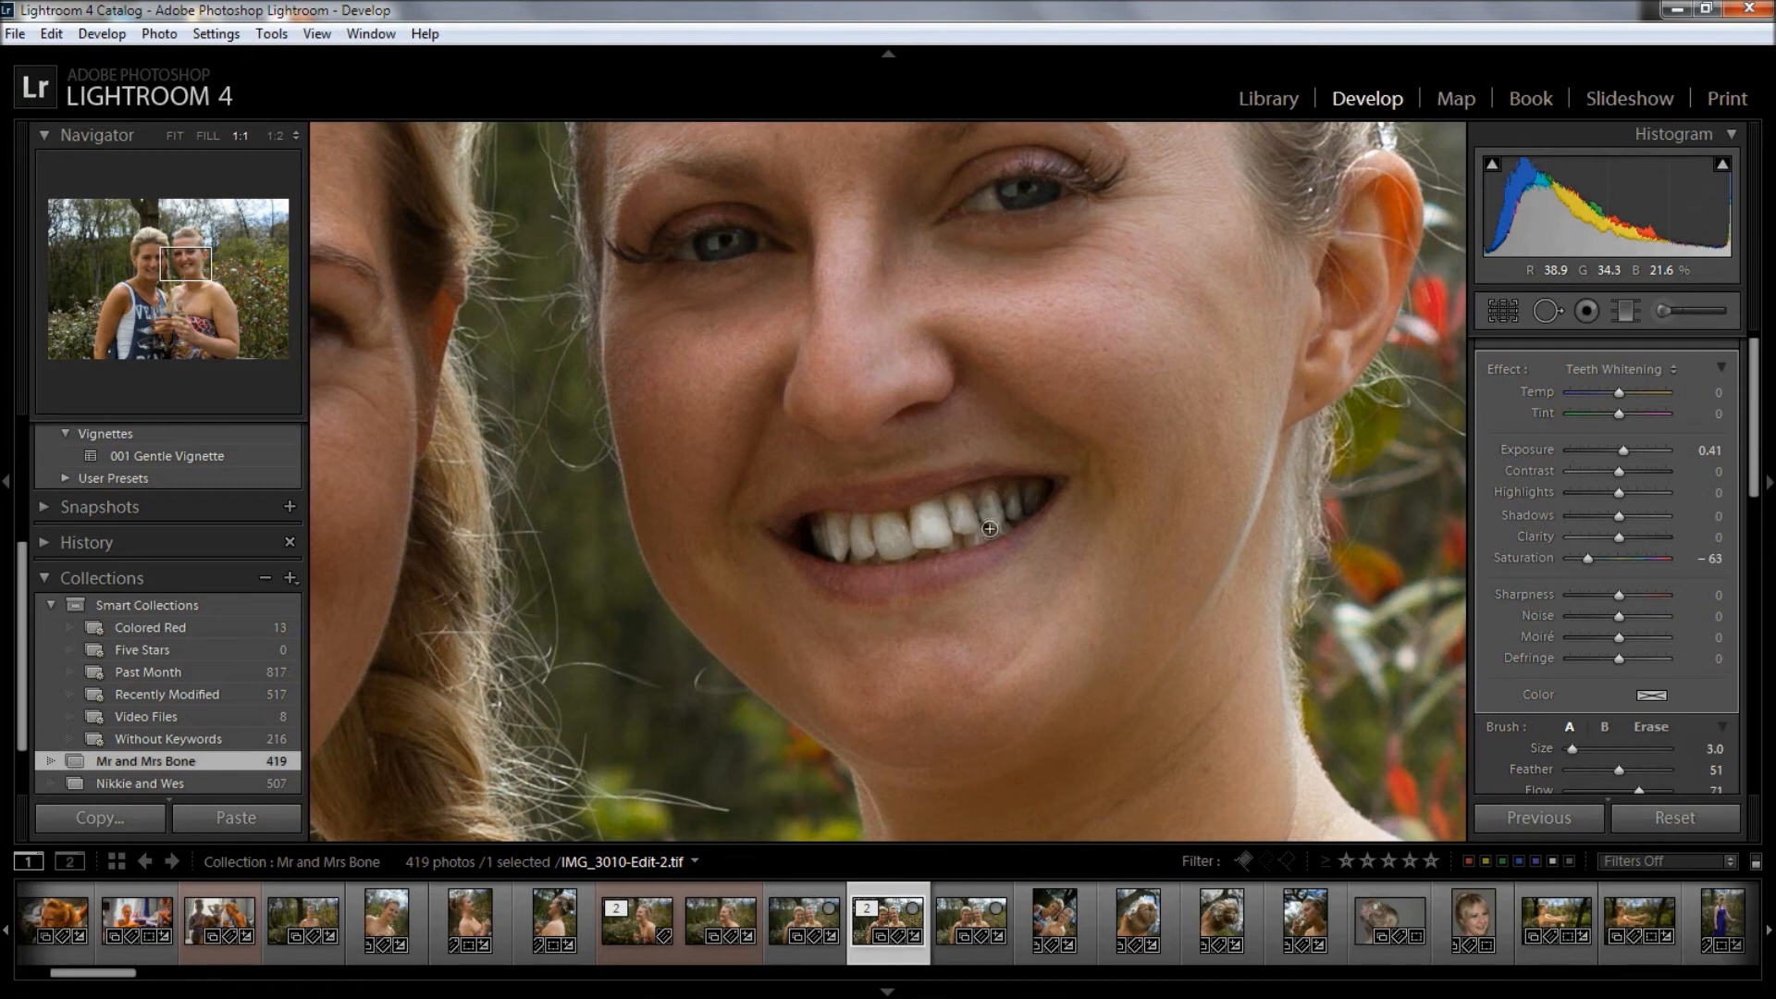
mouse_move(860, 549)
mouse_down()
mouse_move(829, 536)
mouse_move(868, 553)
mouse_move(967, 529)
mouse_move(960, 509)
mouse_move(869, 526)
mouse_up()
- Set the teeth-whitening adjustment's saturation to −20 while viewing the whole photo
key(z)
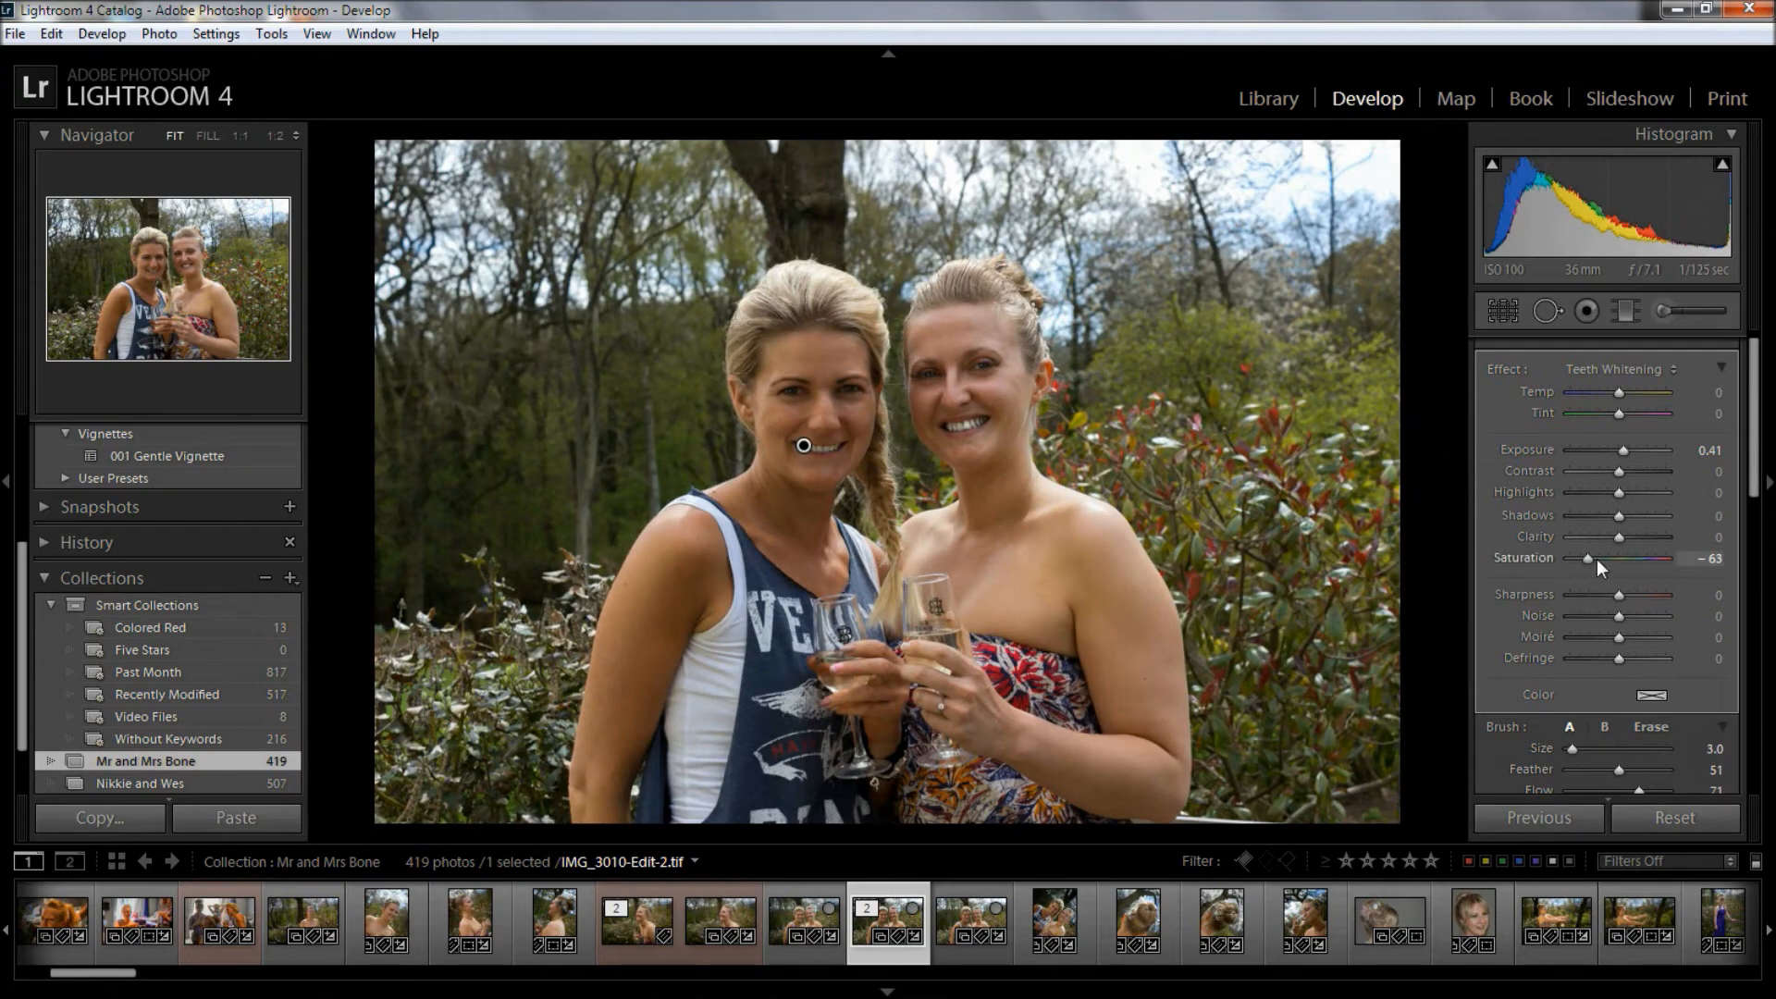
drag(1590, 559, 1607, 559)
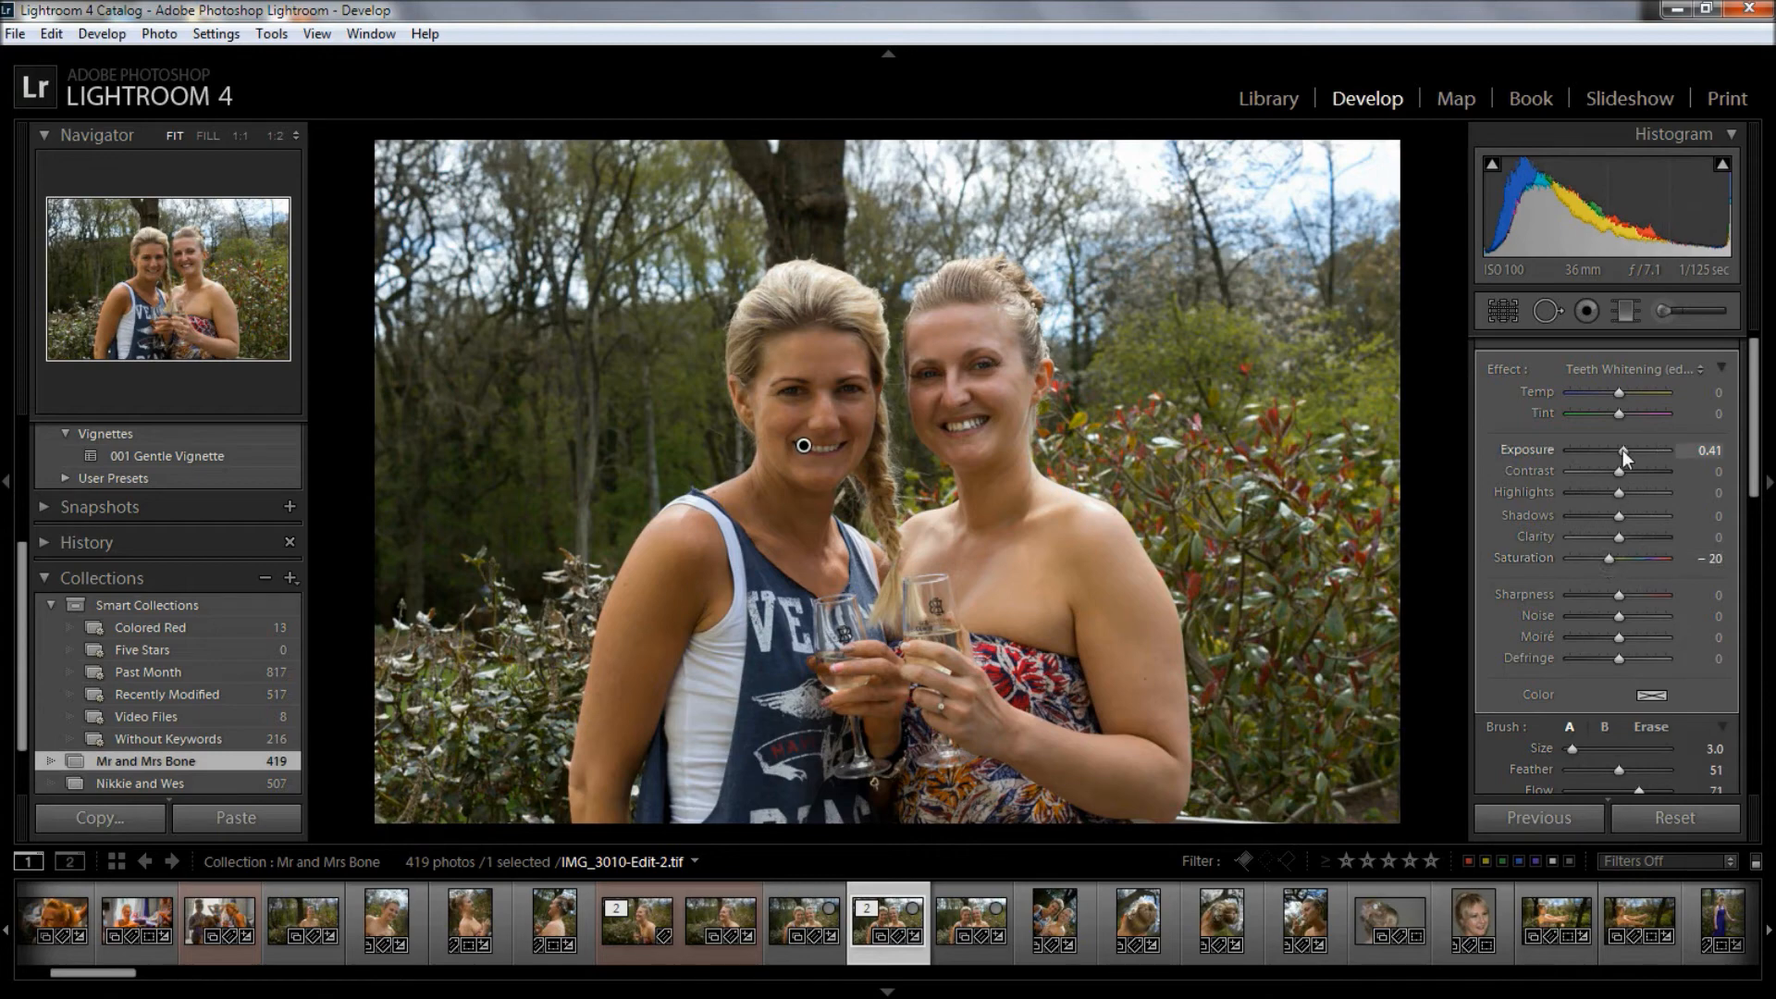
- Set the teeth-whitening adjustment's exposure to 0.41 and close the Adjustment Brush
drag(1621, 451, 1623, 451)
key(k)
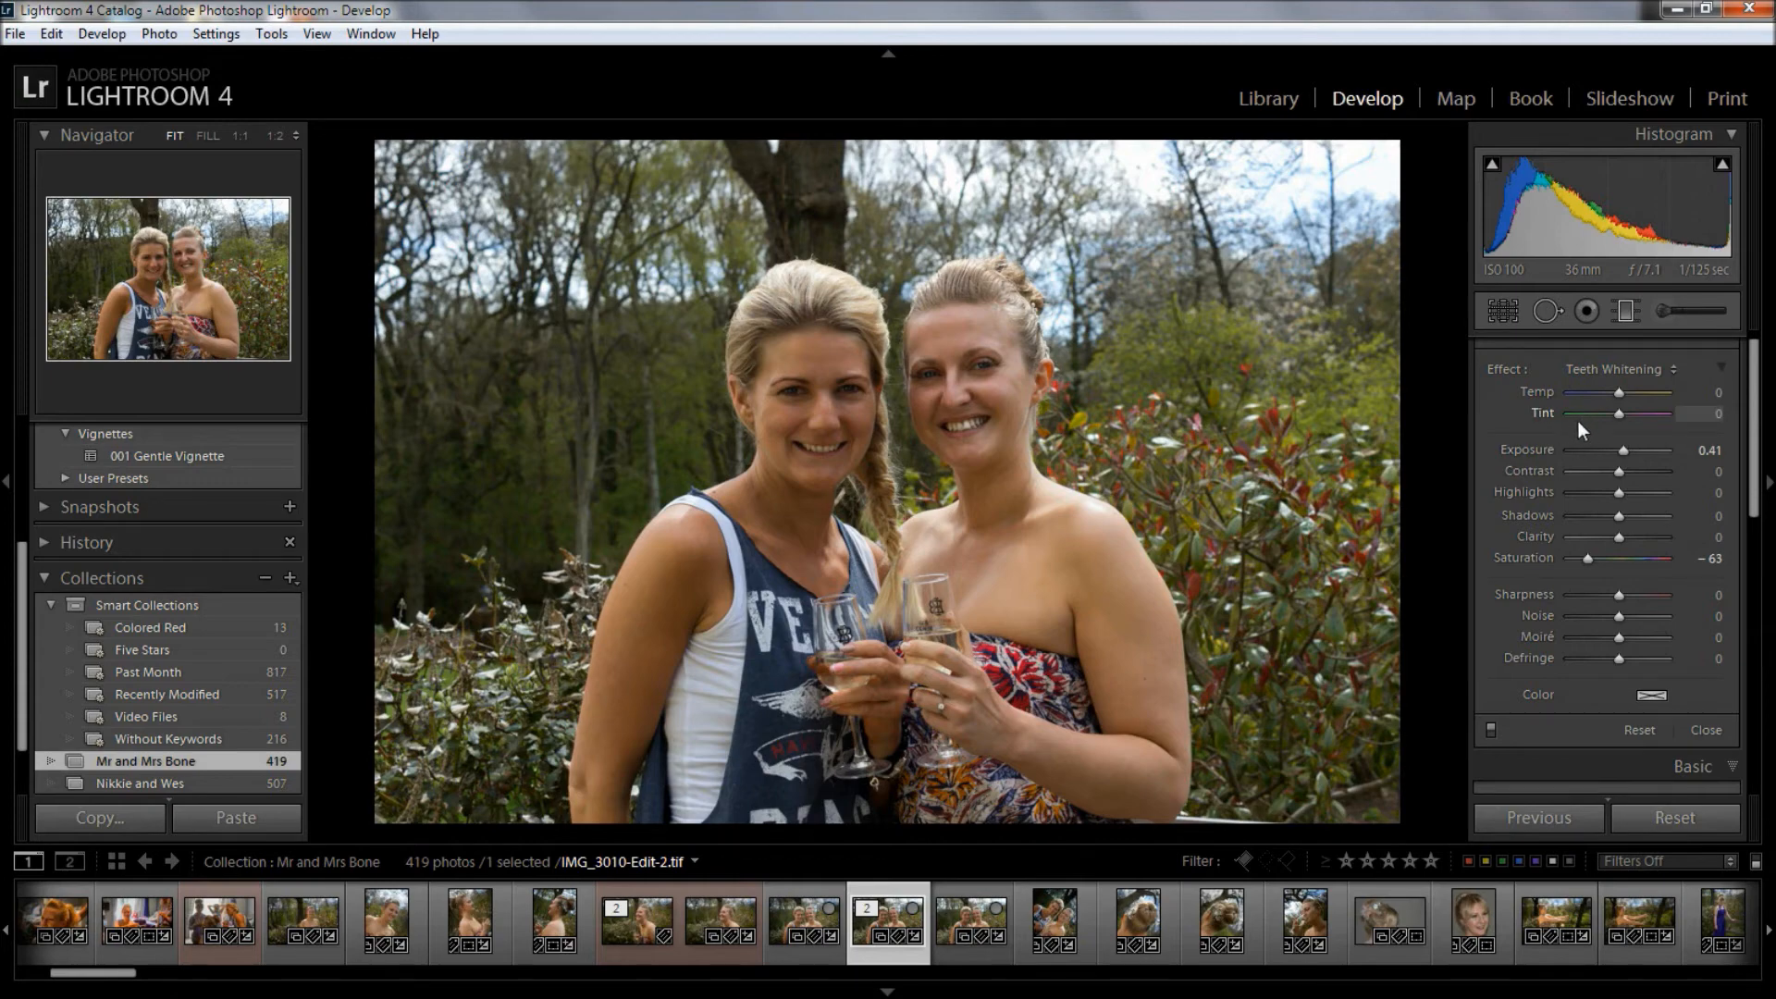
- Prepare a new Adjustment Brush with its effect sliders reset, exposure 0.23 and brush size 13.0
click(958, 412)
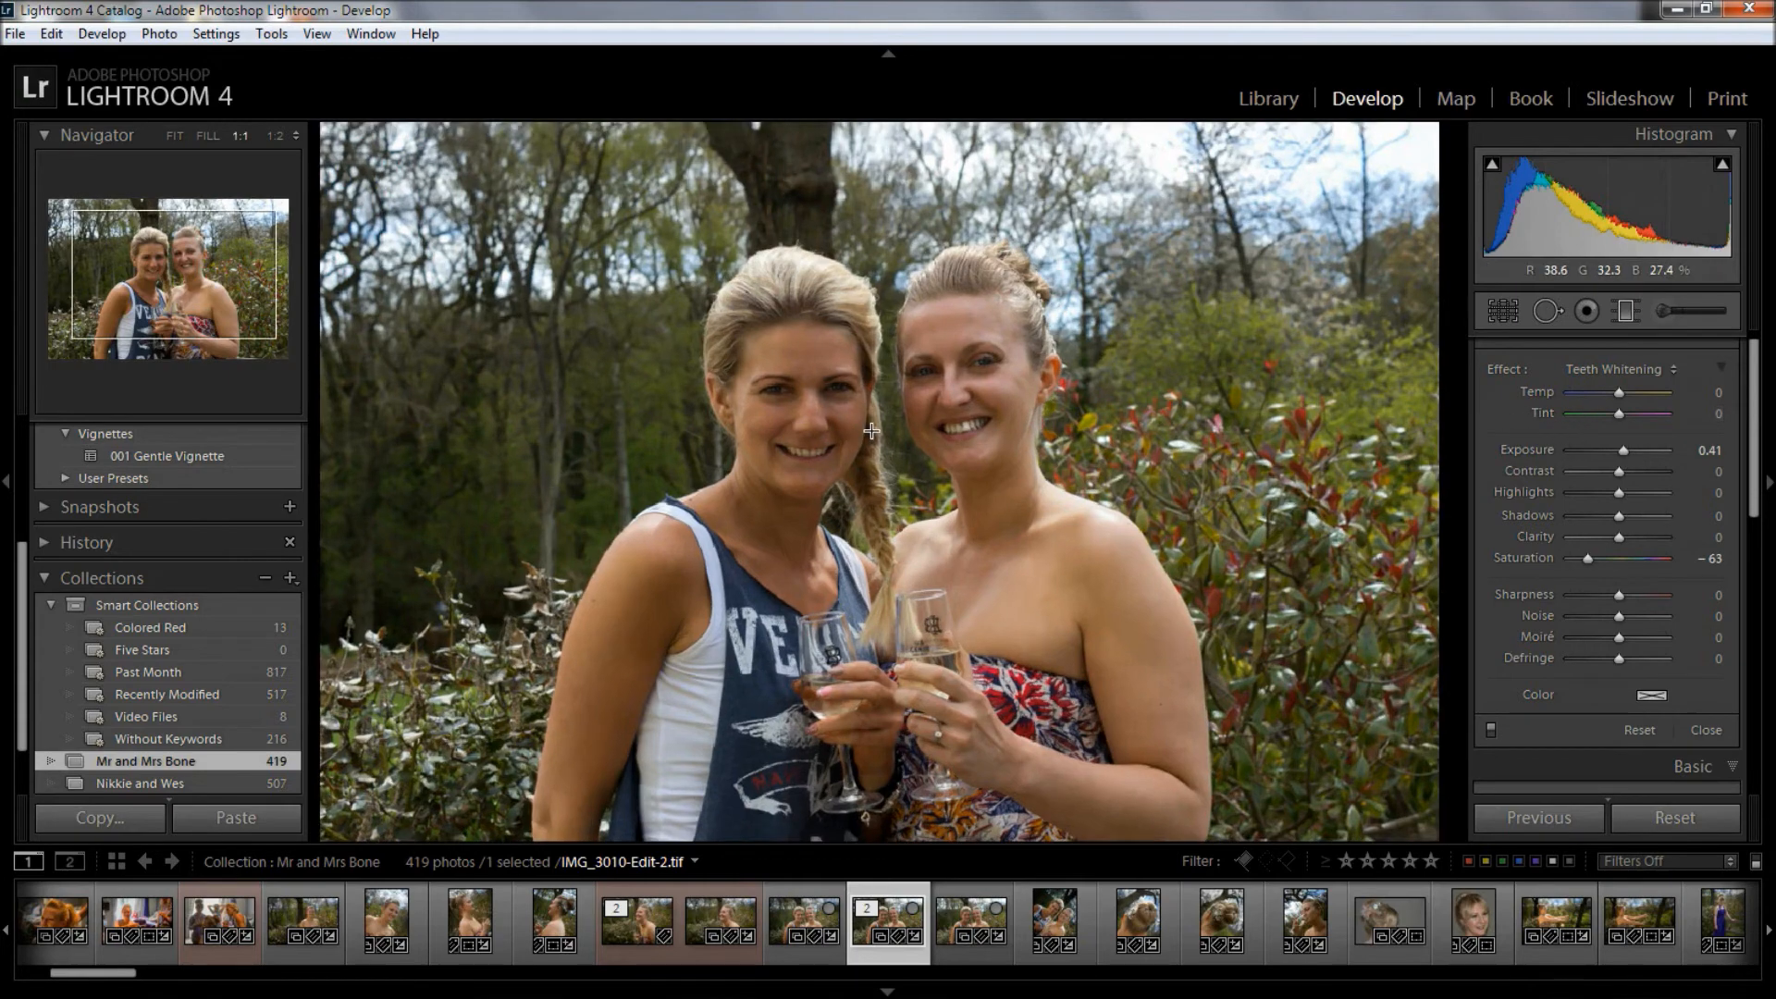
drag(746, 458, 1113, 457)
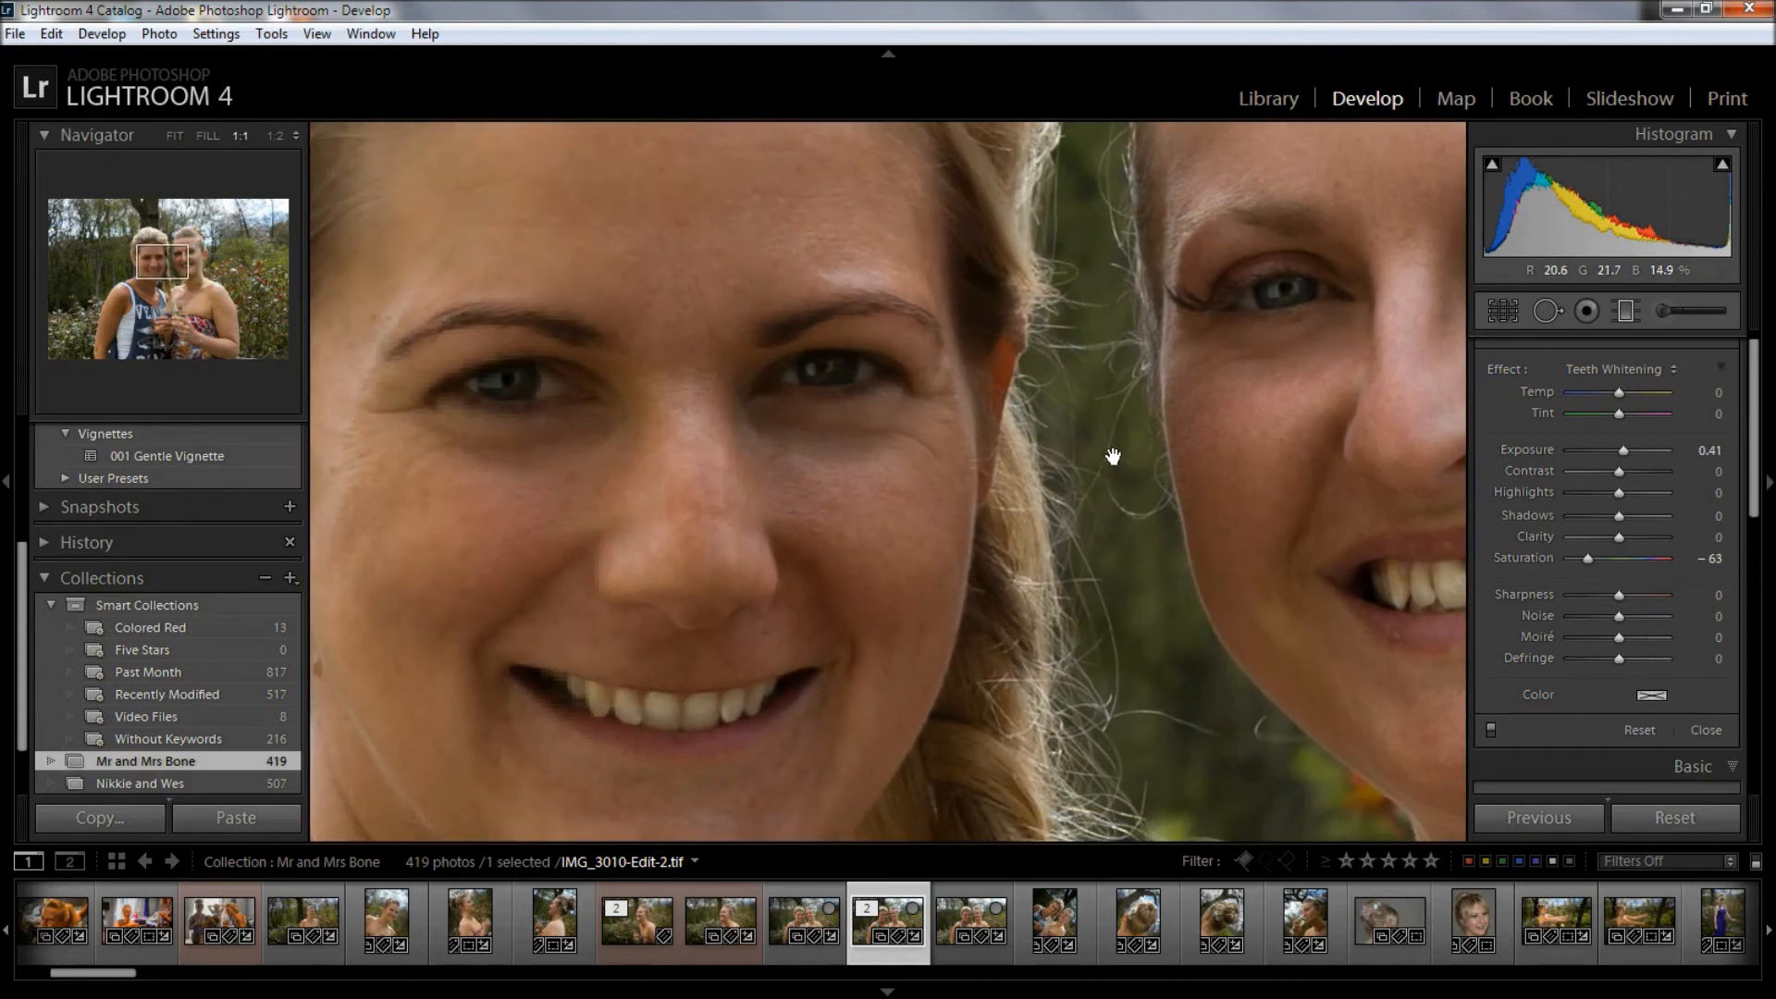
click(1662, 313)
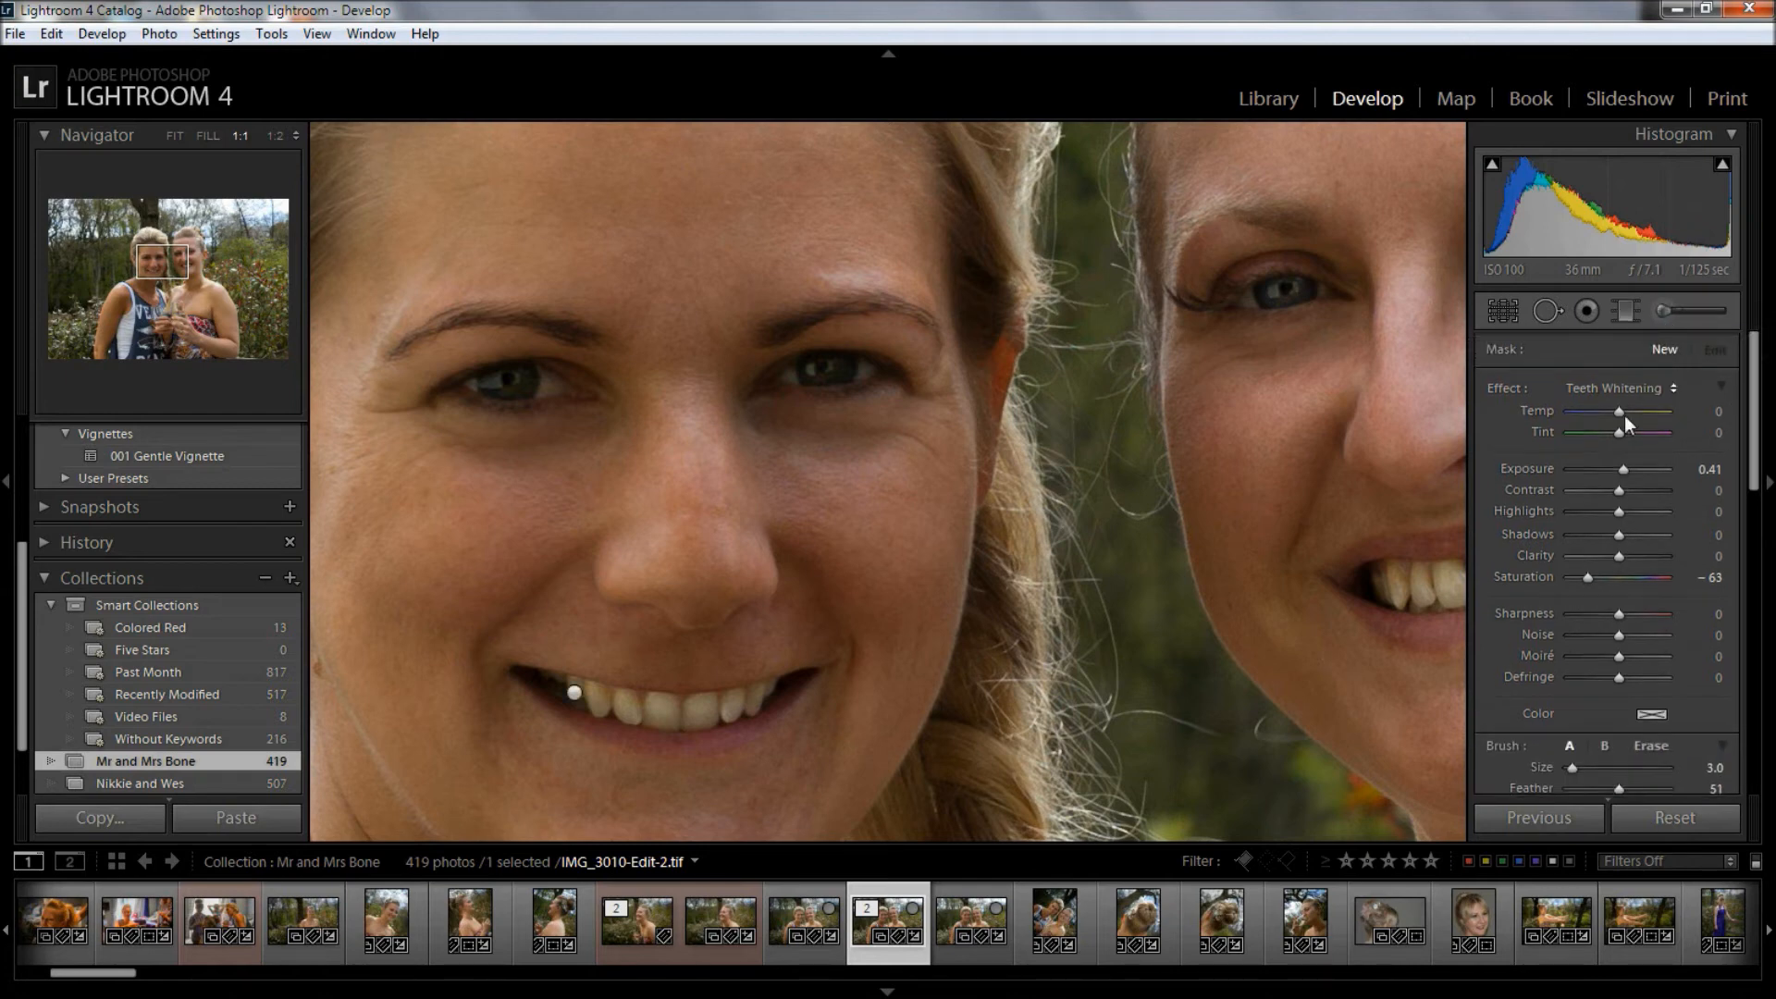
double_click(1506, 387)
drag(1619, 468, 1623, 469)
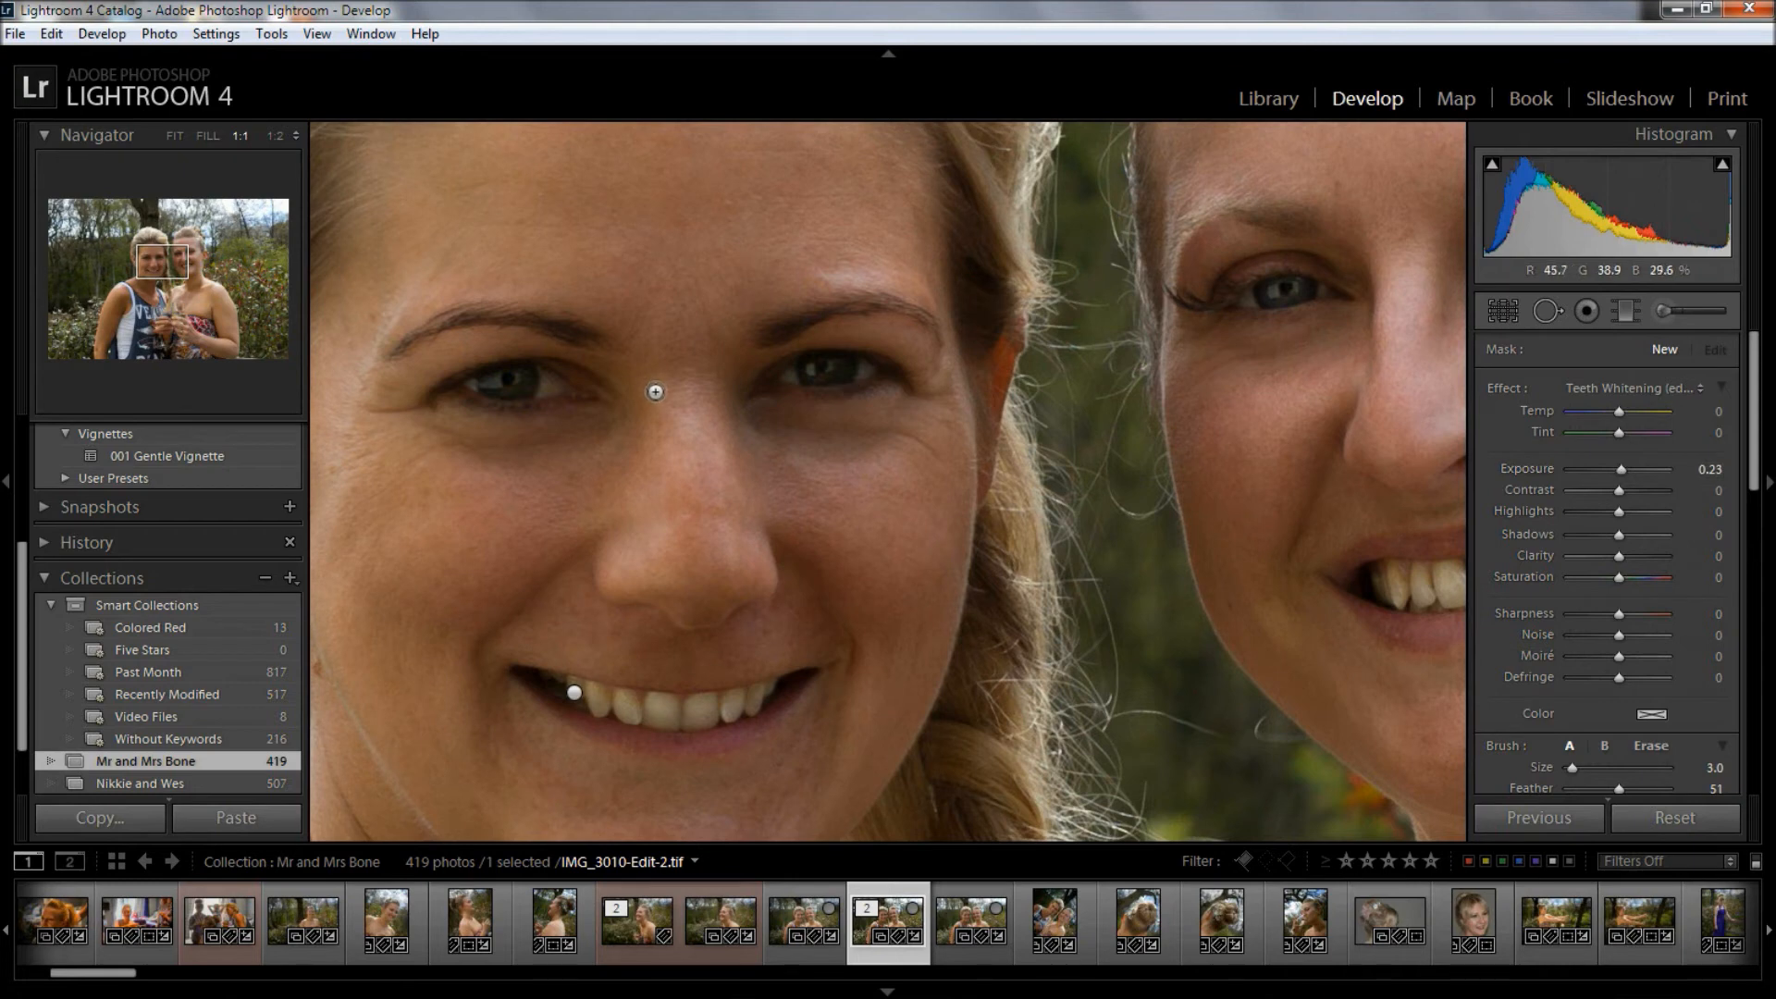
scroll(634, 411, up, 1)
scroll(634, 411, up, 9)
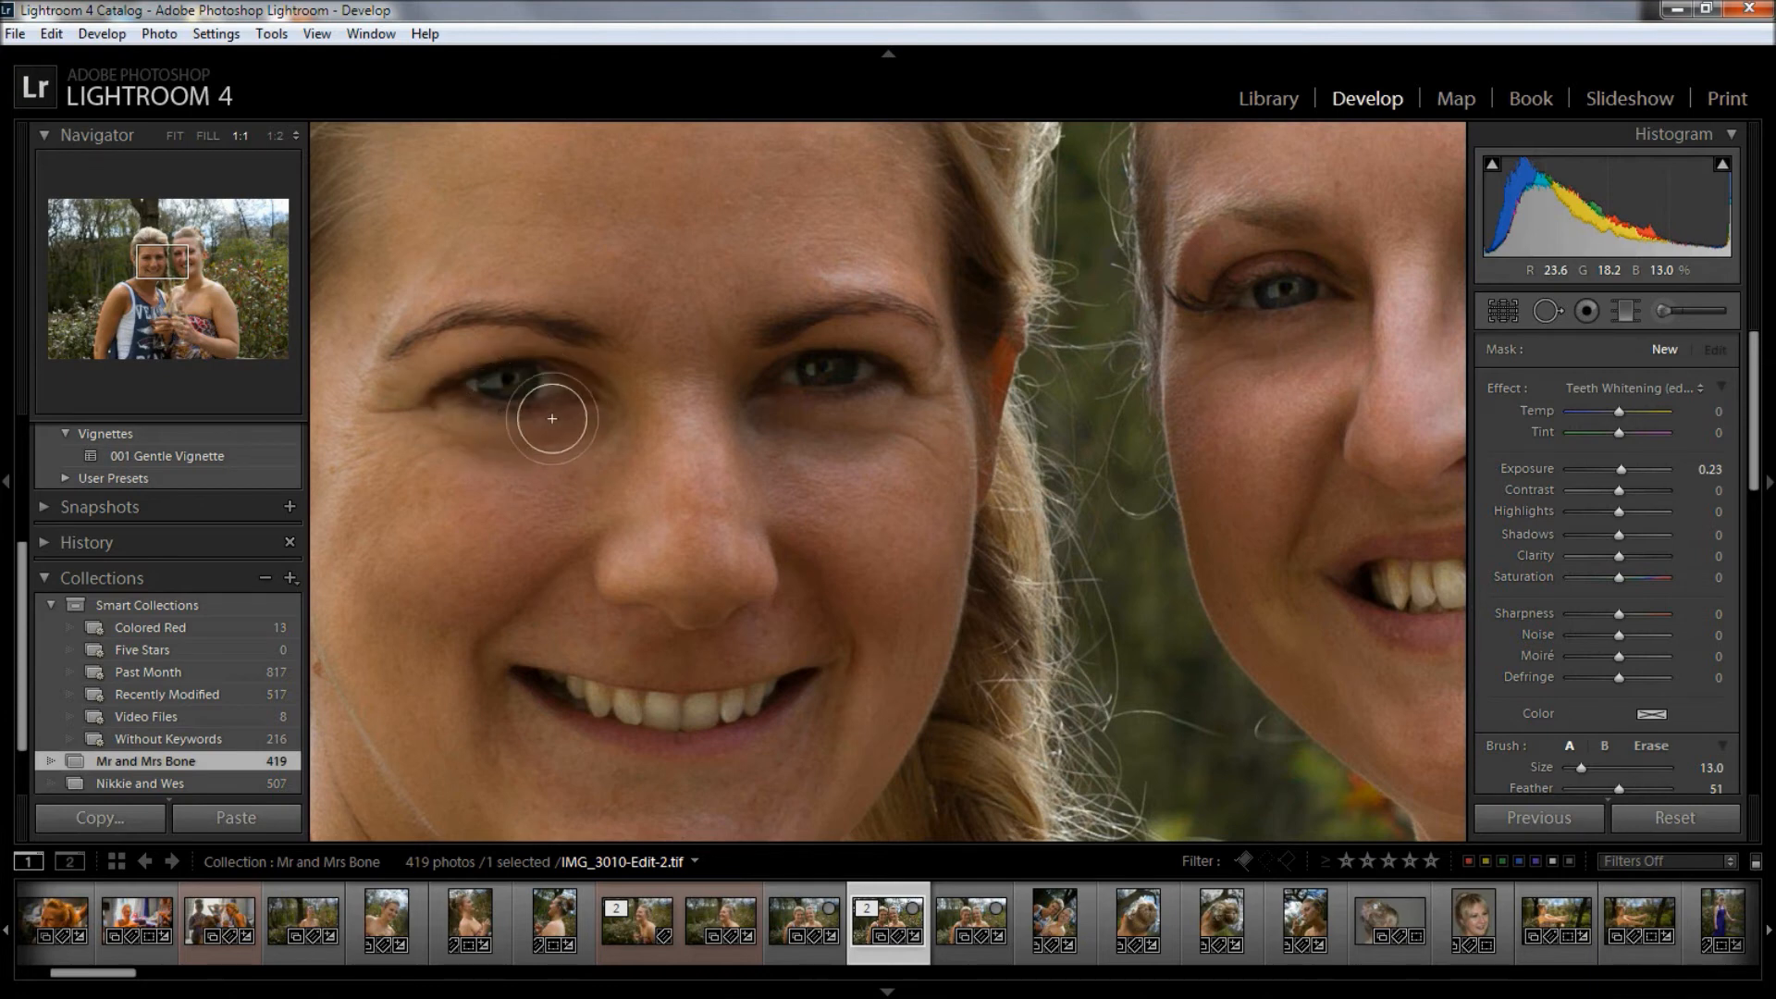
- Paint the lightening adjustment over the eyes of both women
click(553, 339)
mouse_move(833, 343)
mouse_down()
mouse_move(769, 384)
mouse_move(805, 432)
mouse_move(881, 438)
mouse_move(935, 366)
mouse_move(796, 336)
mouse_move(737, 372)
mouse_move(747, 426)
mouse_move(801, 432)
mouse_move(756, 408)
mouse_move(750, 362)
mouse_move(774, 343)
mouse_move(962, 404)
mouse_move(581, 429)
mouse_move(516, 503)
mouse_up()
key(space)
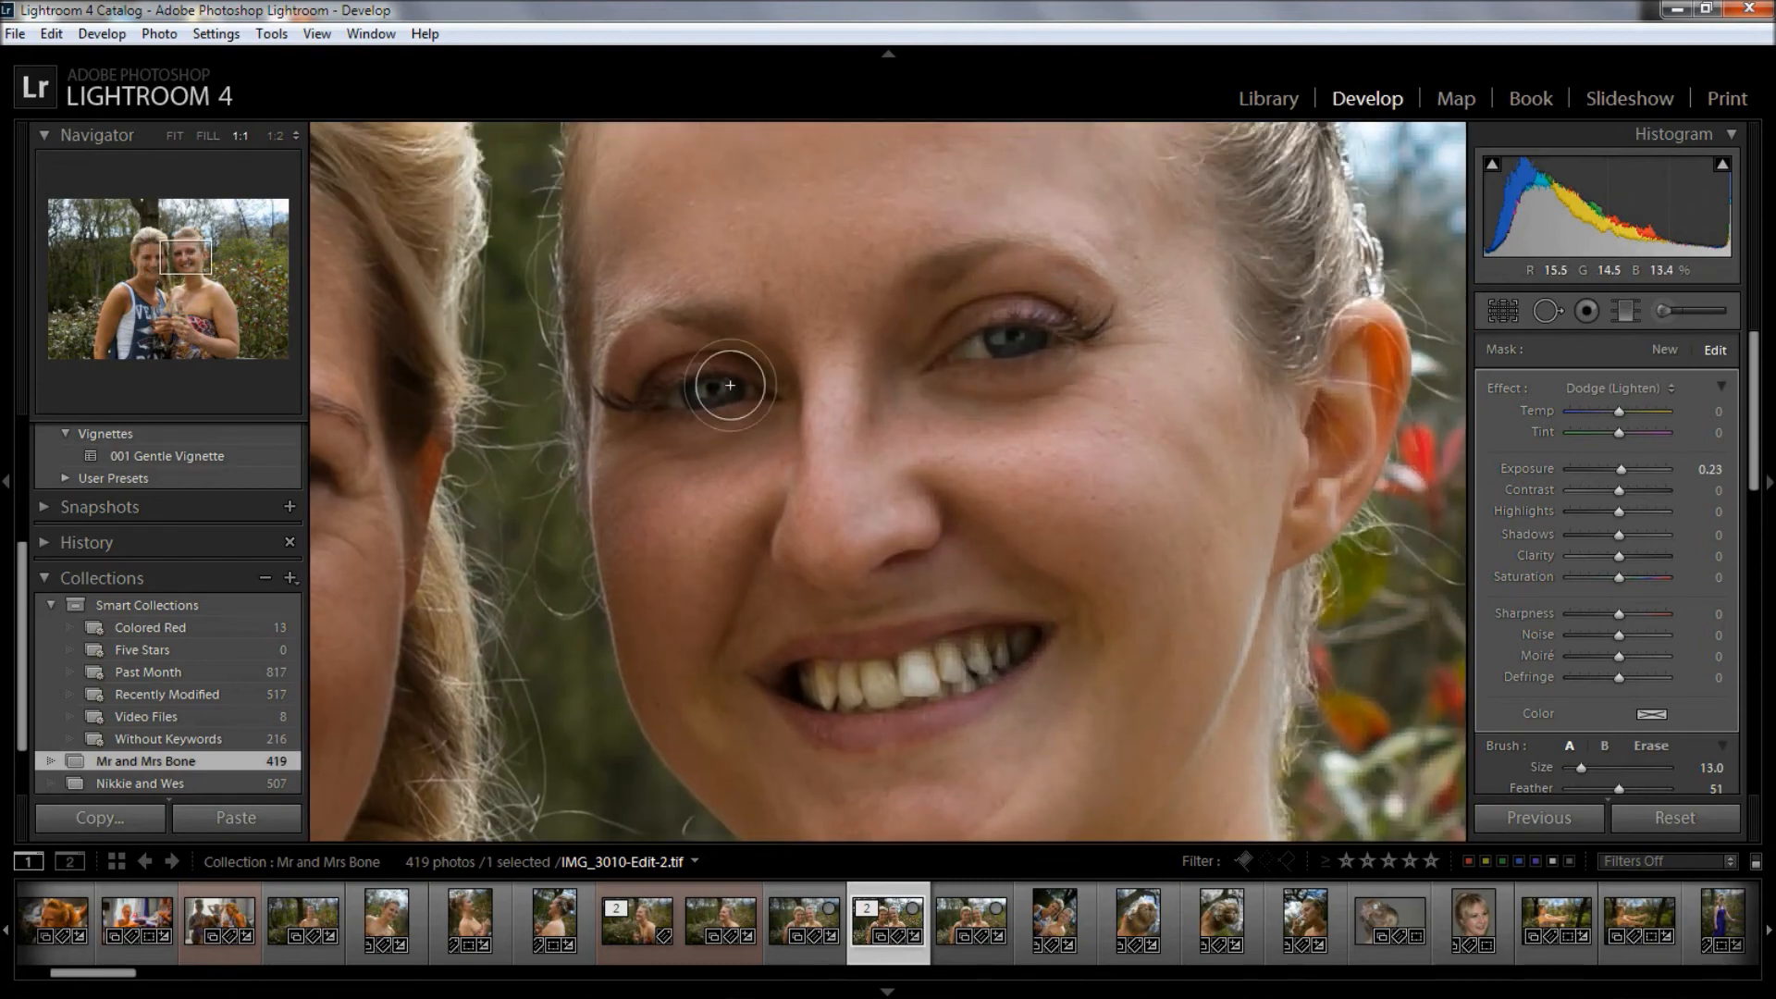
mouse_move(681, 342)
mouse_down()
mouse_move(632, 409)
mouse_move(673, 434)
mouse_move(750, 427)
mouse_move(783, 391)
mouse_move(780, 362)
mouse_move(788, 385)
mouse_move(753, 424)
mouse_move(657, 433)
mouse_move(637, 402)
mouse_move(724, 348)
mouse_move(947, 350)
mouse_move(908, 351)
mouse_move(966, 299)
mouse_move(1025, 286)
mouse_move(1069, 336)
mouse_move(1001, 395)
mouse_move(919, 383)
mouse_move(1065, 374)
mouse_move(1080, 302)
mouse_move(955, 303)
mouse_move(884, 383)
mouse_up()
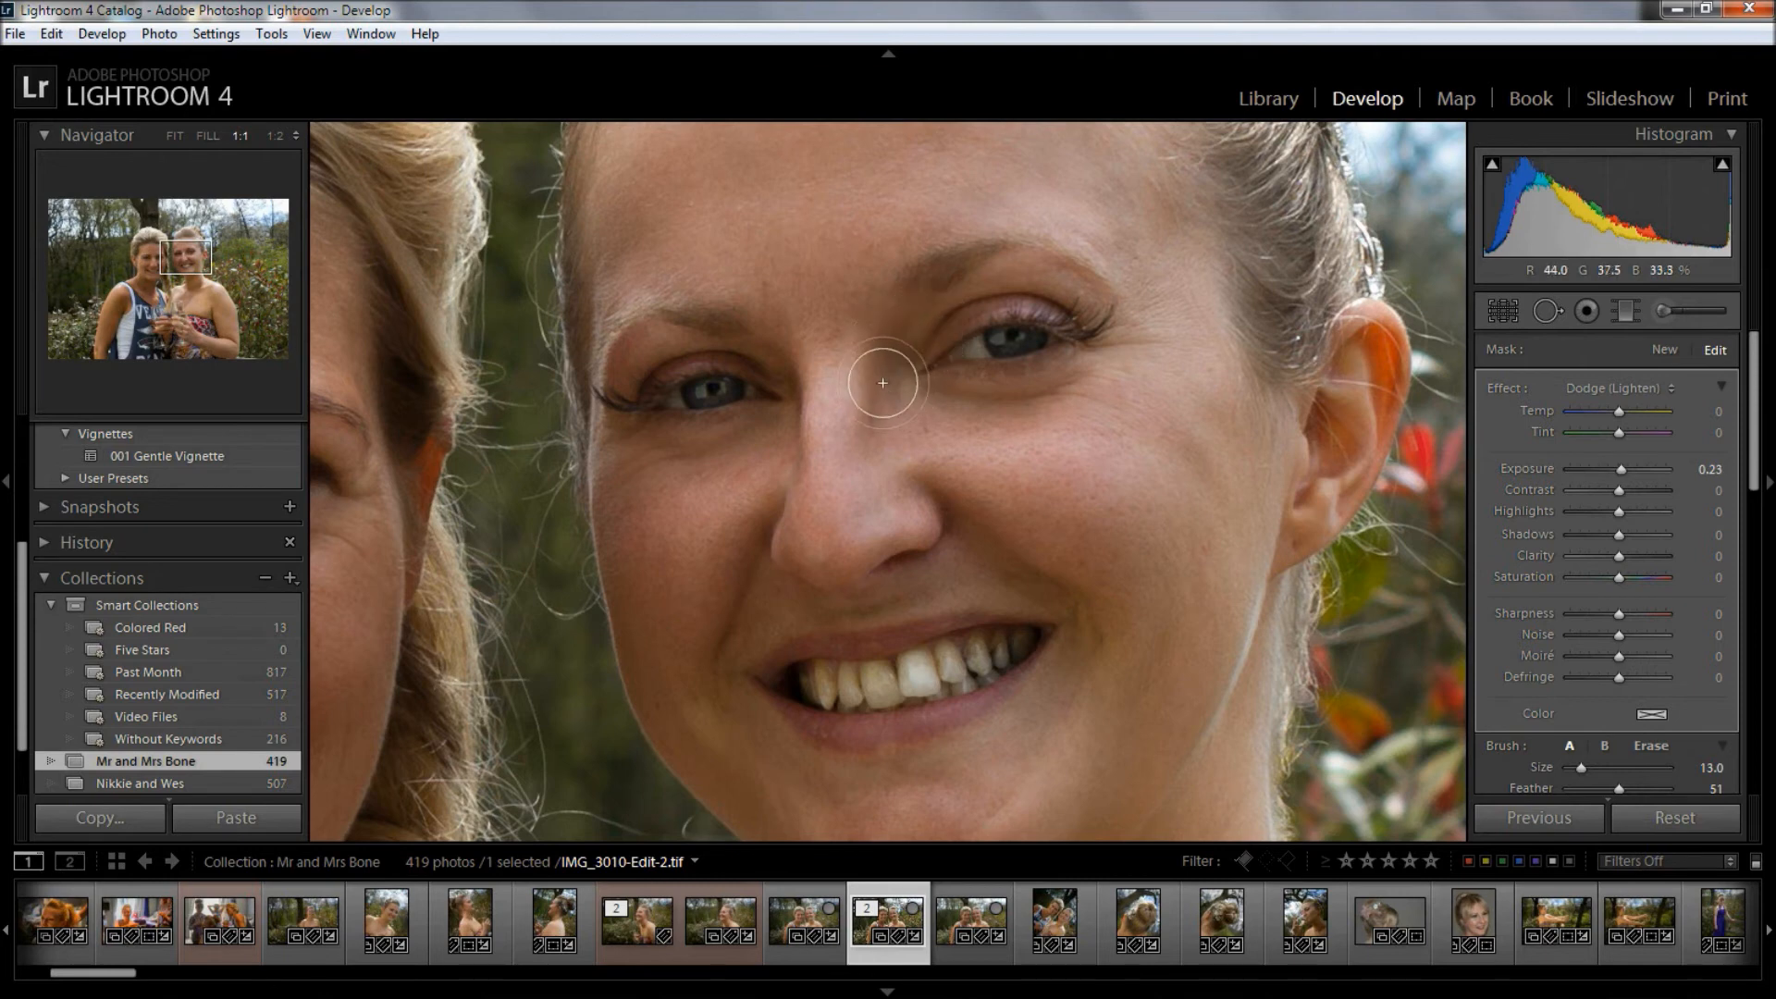
mouse_move(648, 465)
mouse_down()
mouse_move(662, 550)
mouse_move(822, 491)
mouse_move(952, 509)
mouse_move(833, 412)
mouse_move(706, 357)
mouse_move(635, 397)
mouse_move(784, 403)
mouse_up()
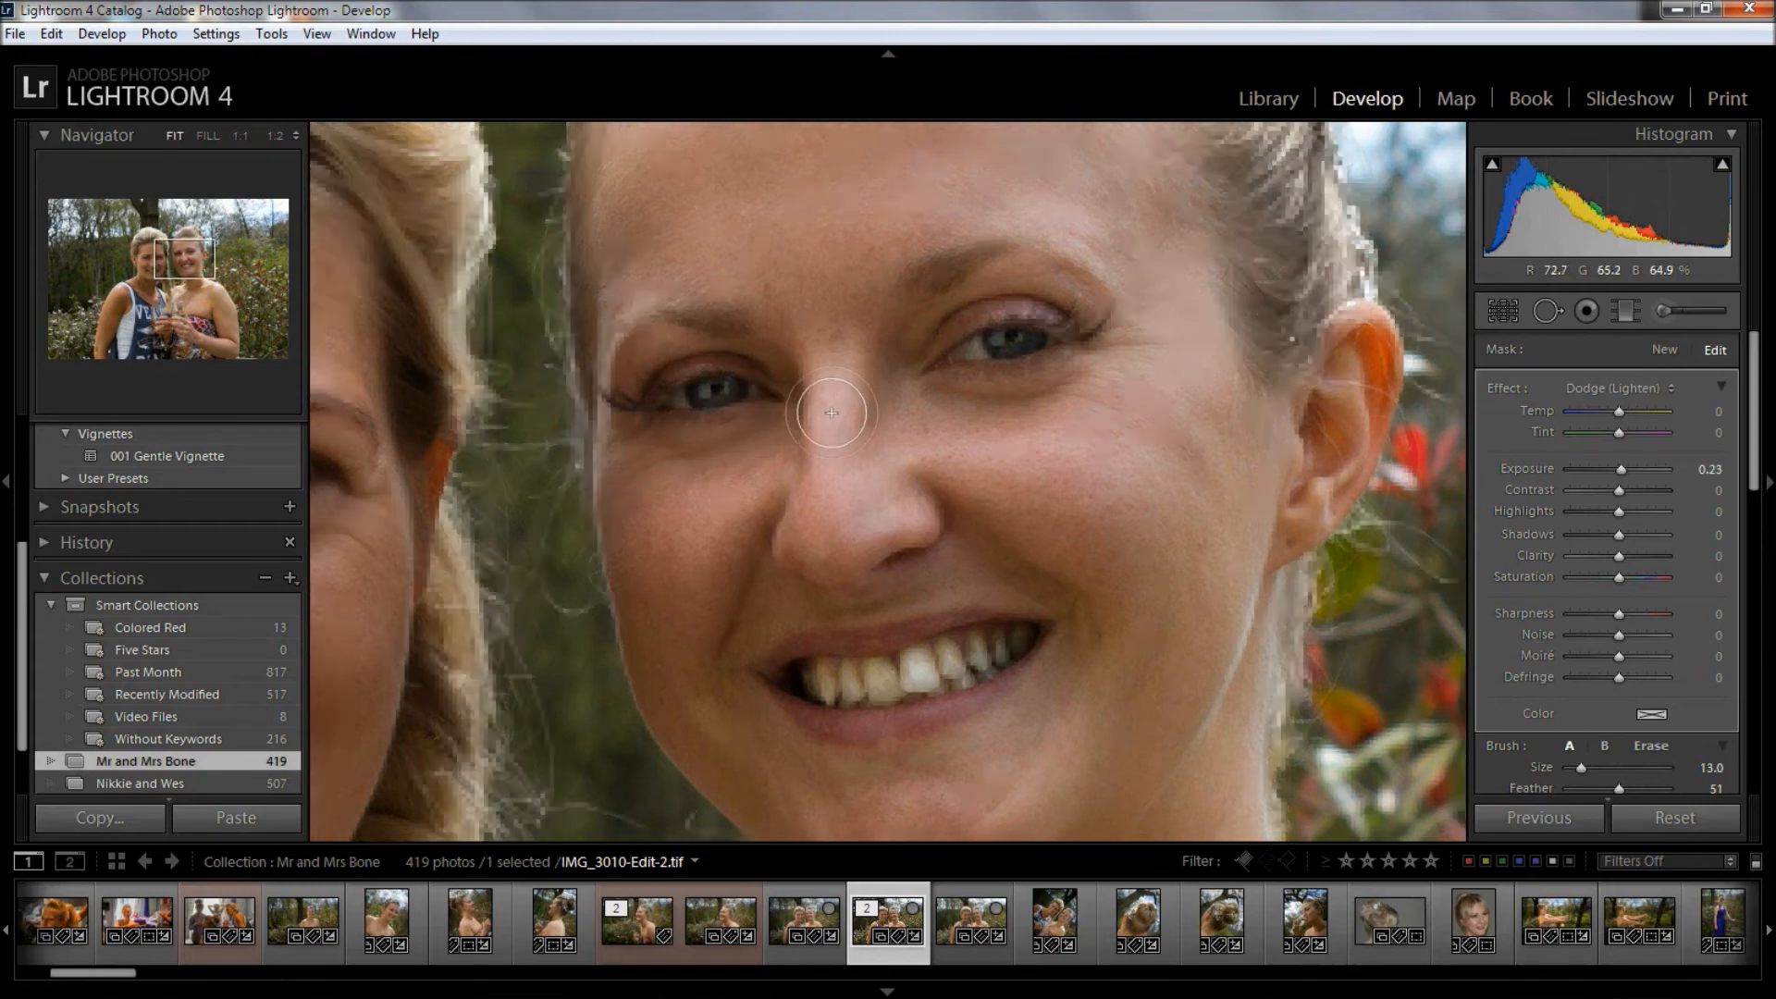
- Compare the whole photo with the brush adjustments switched off and on, and close the Adjustment Brush
key(z)
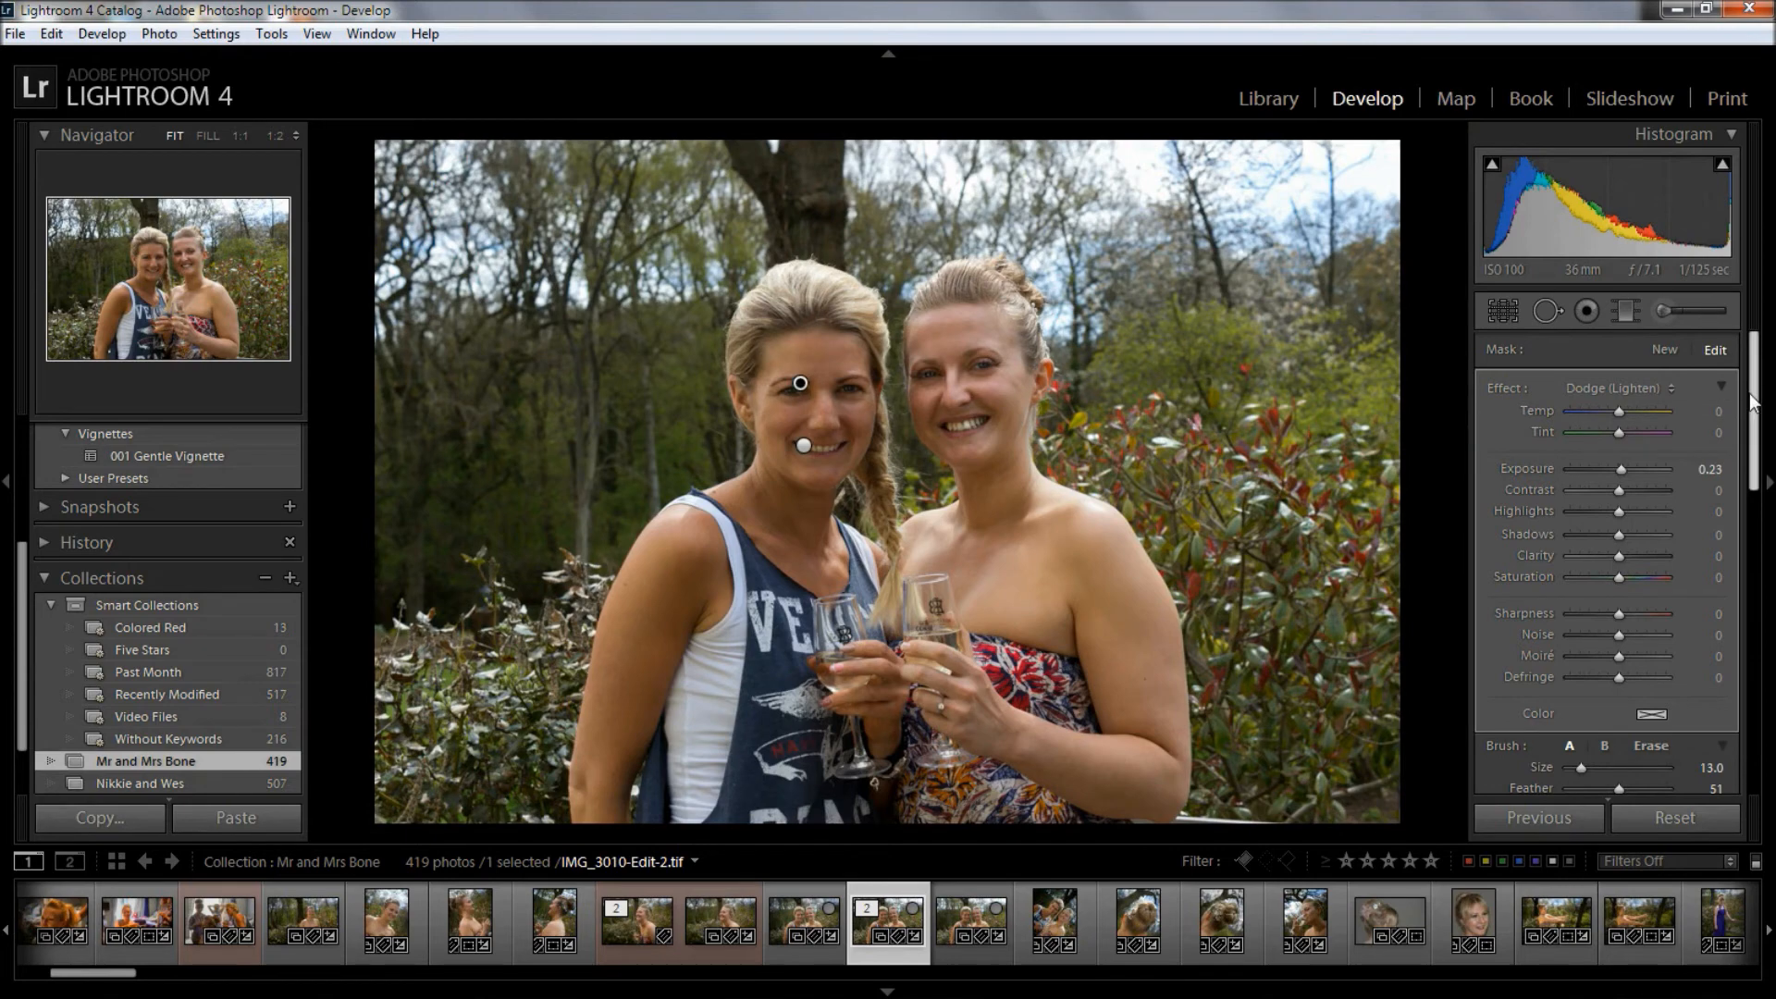
drag(1760, 403, 1759, 467)
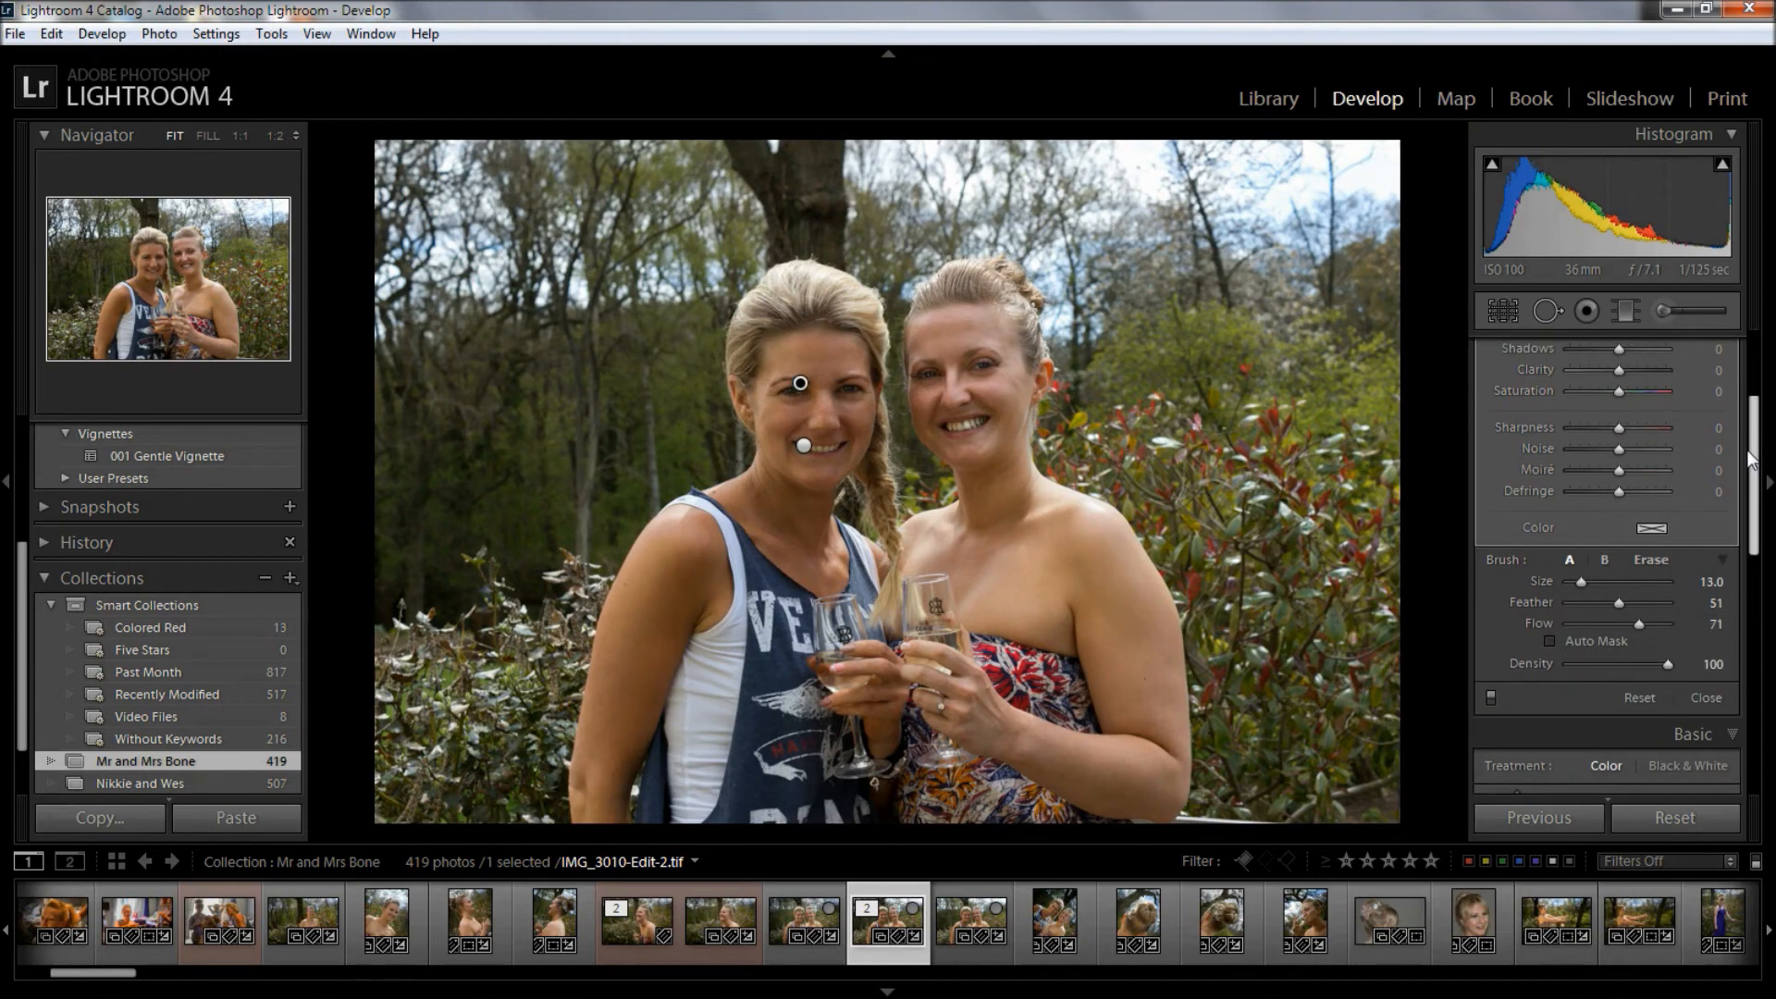
click(1489, 696)
click(1487, 697)
click(1485, 697)
click(1486, 695)
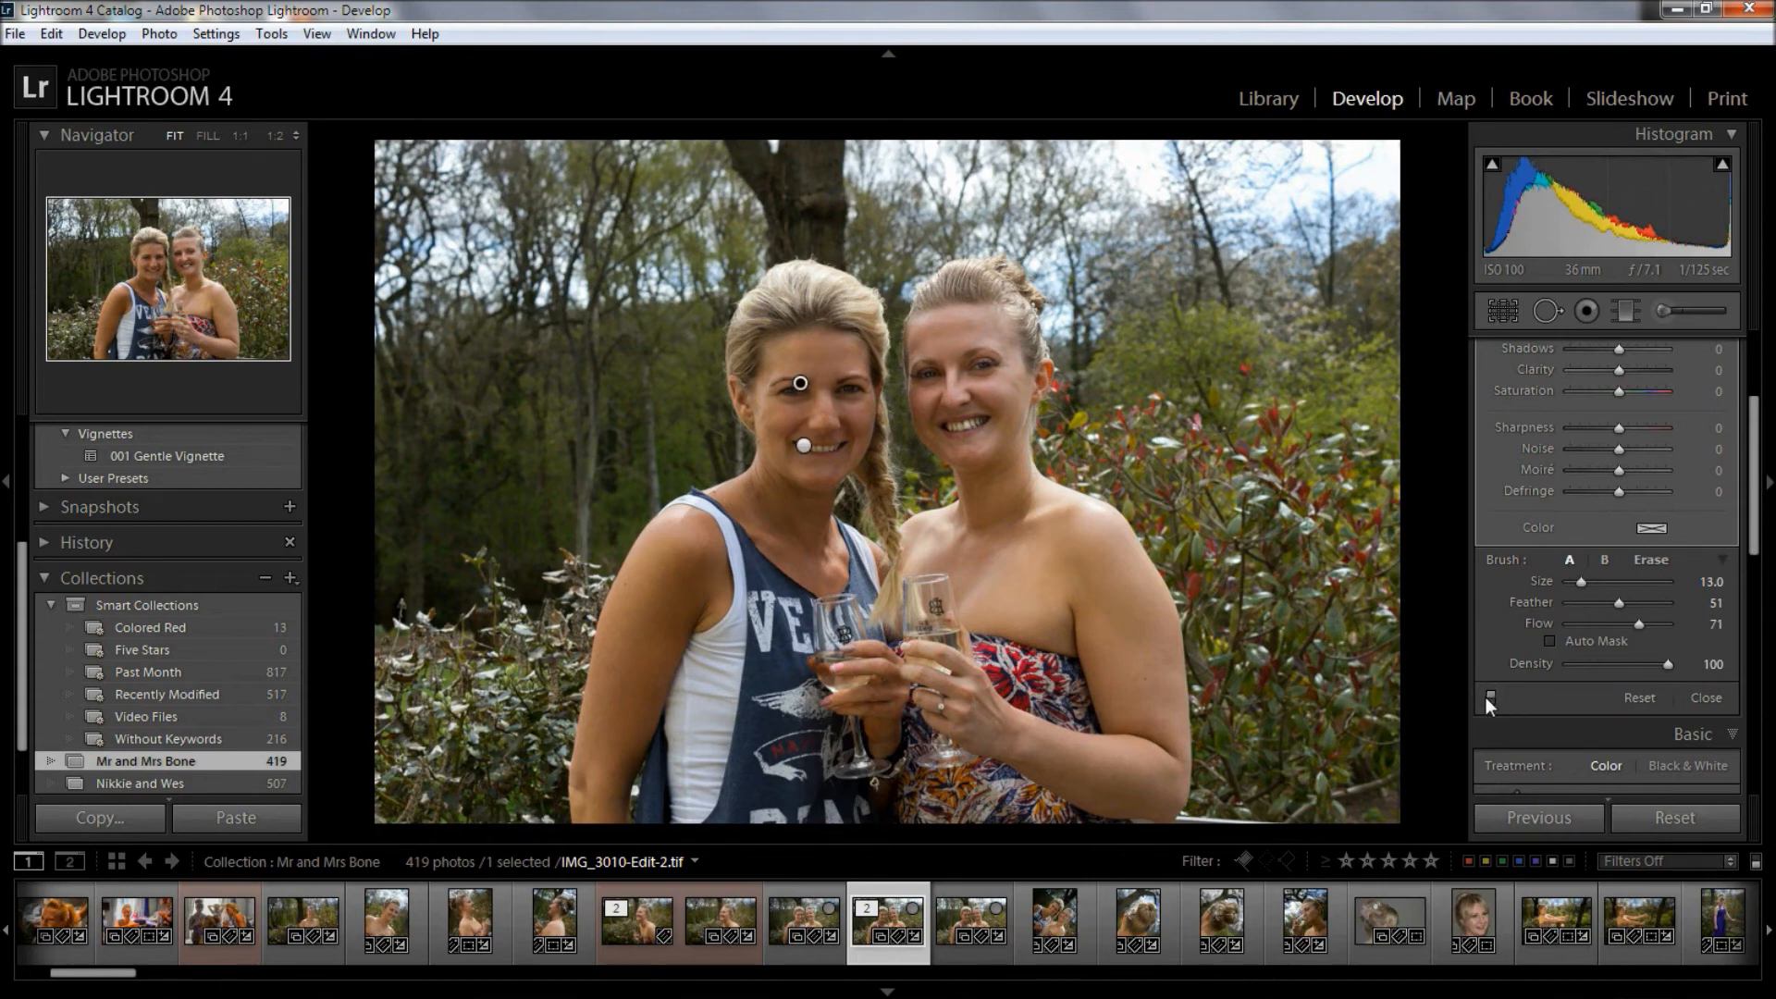
click(1489, 695)
click(1490, 695)
click(1489, 696)
click(1489, 696)
key(k)
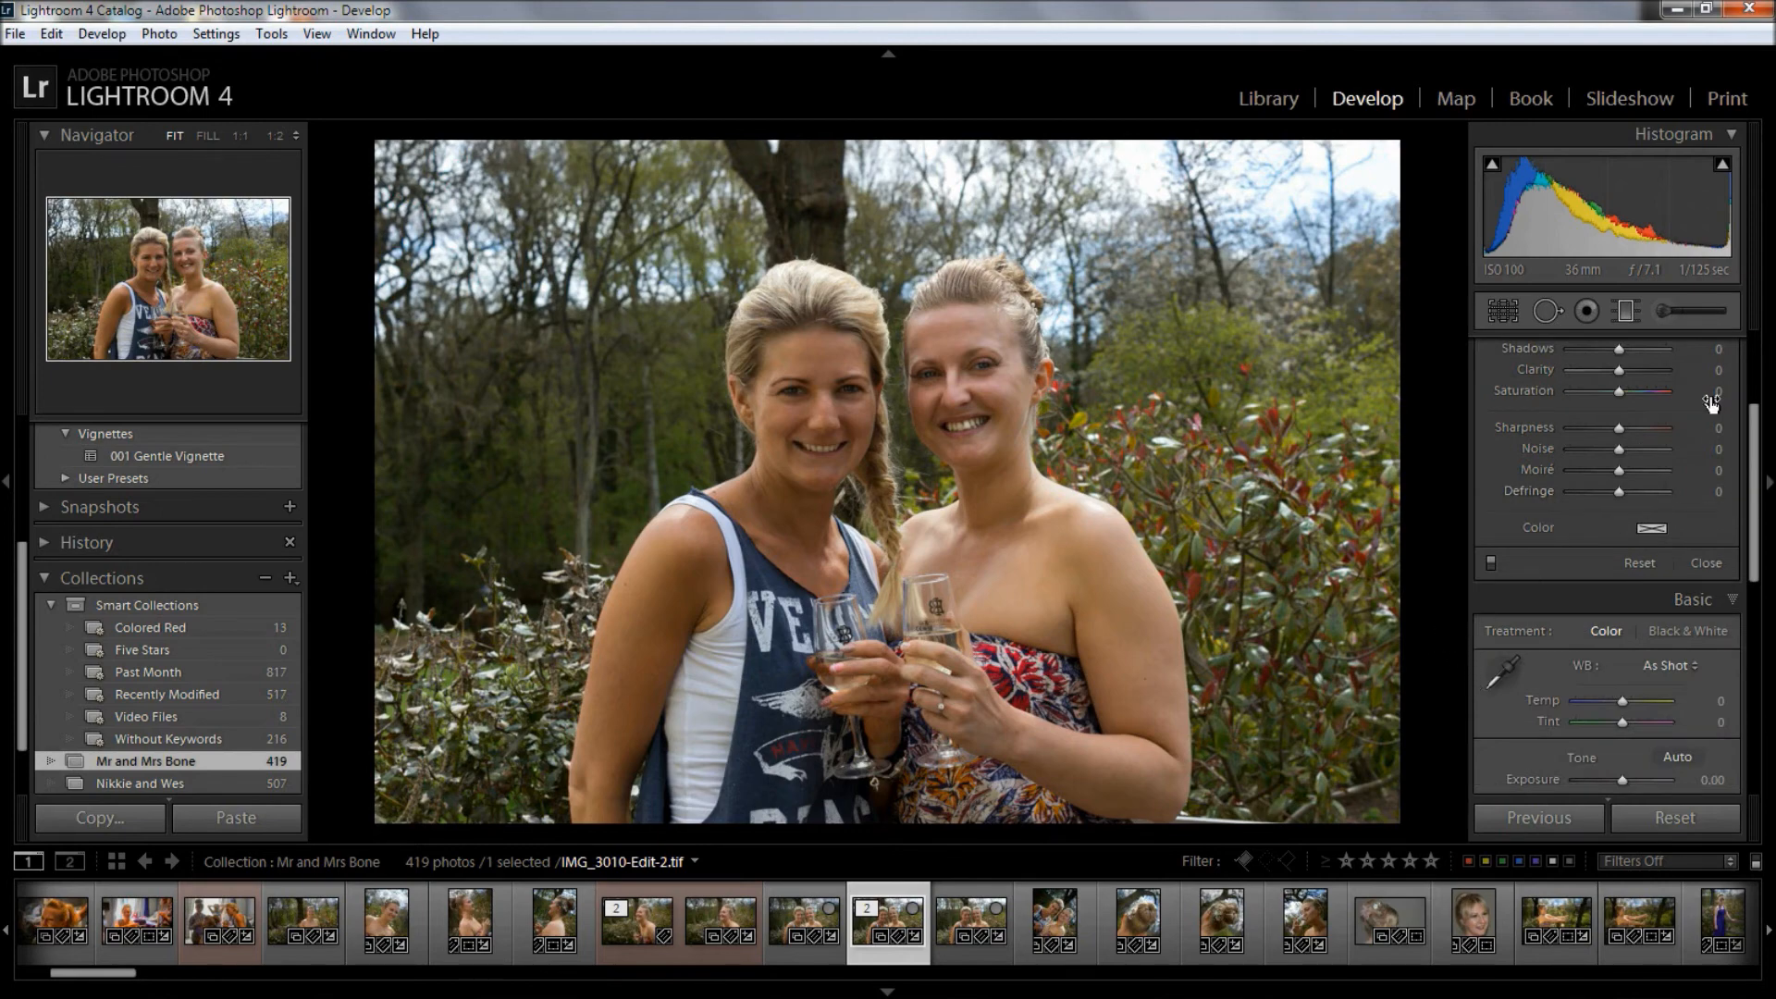
- Set the photo's sharpening amount to 61, judging the effect on the face at 1:1
drag(1756, 414, 1741, 652)
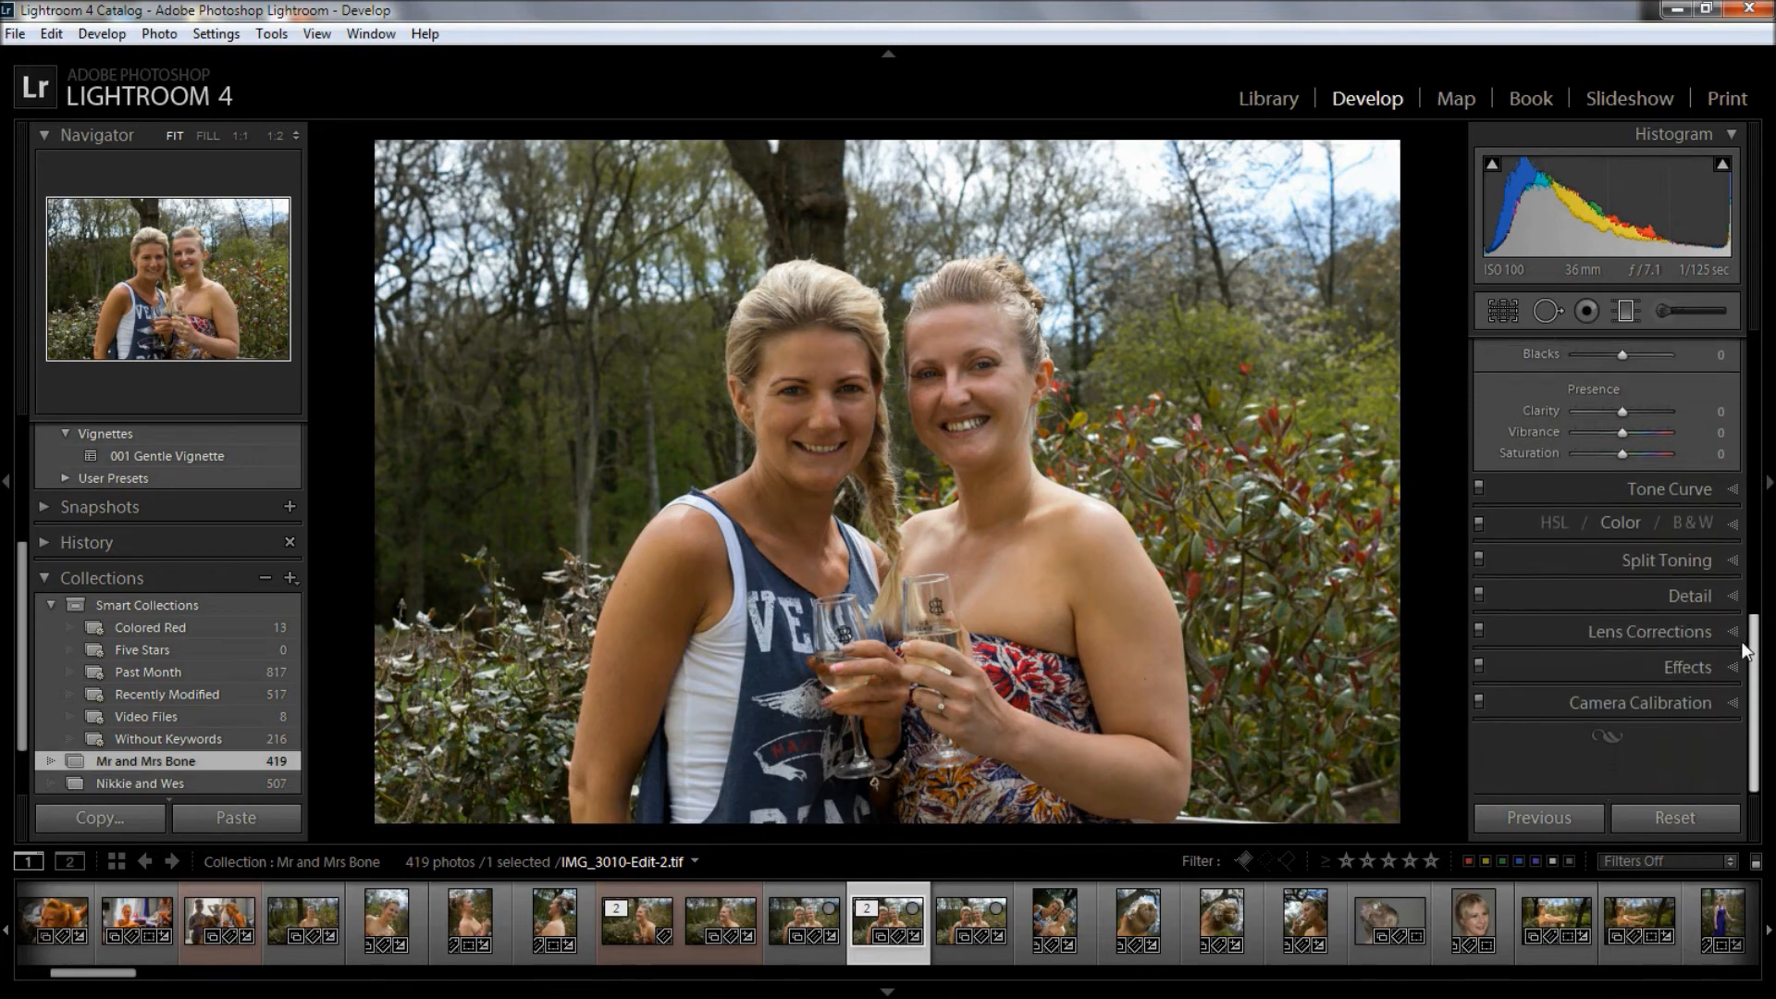
click(1724, 596)
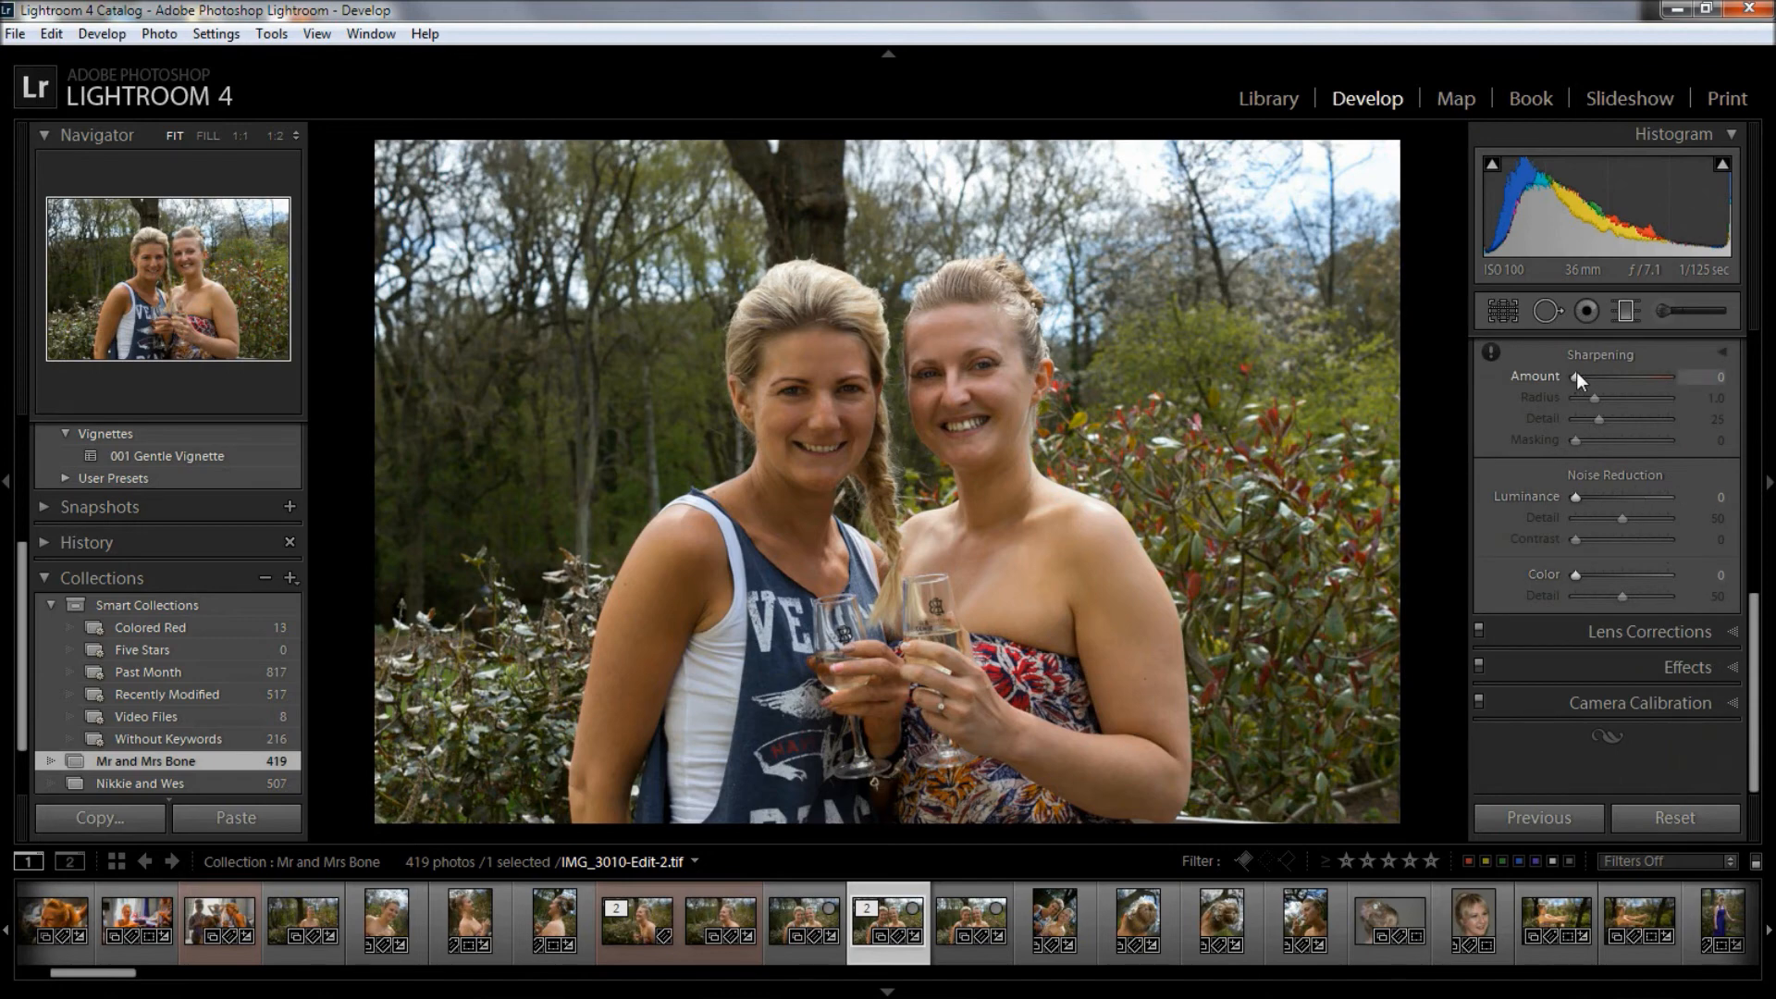
key(z)
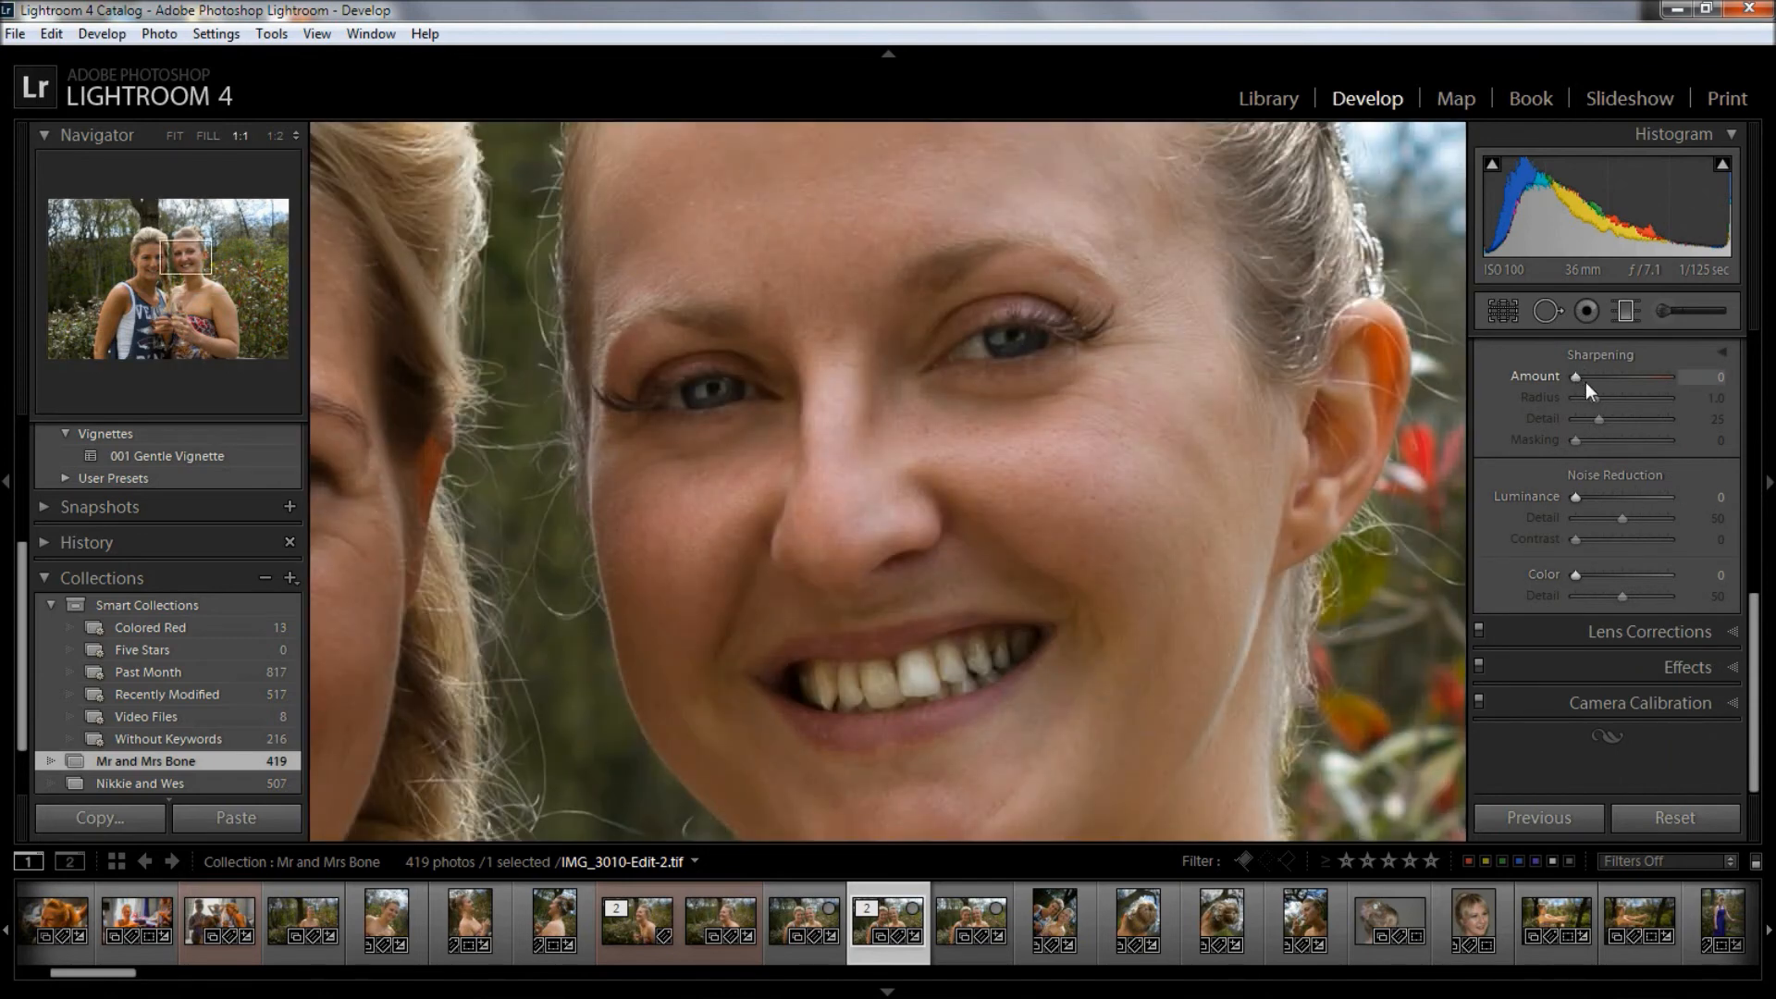
drag(1574, 378, 1625, 381)
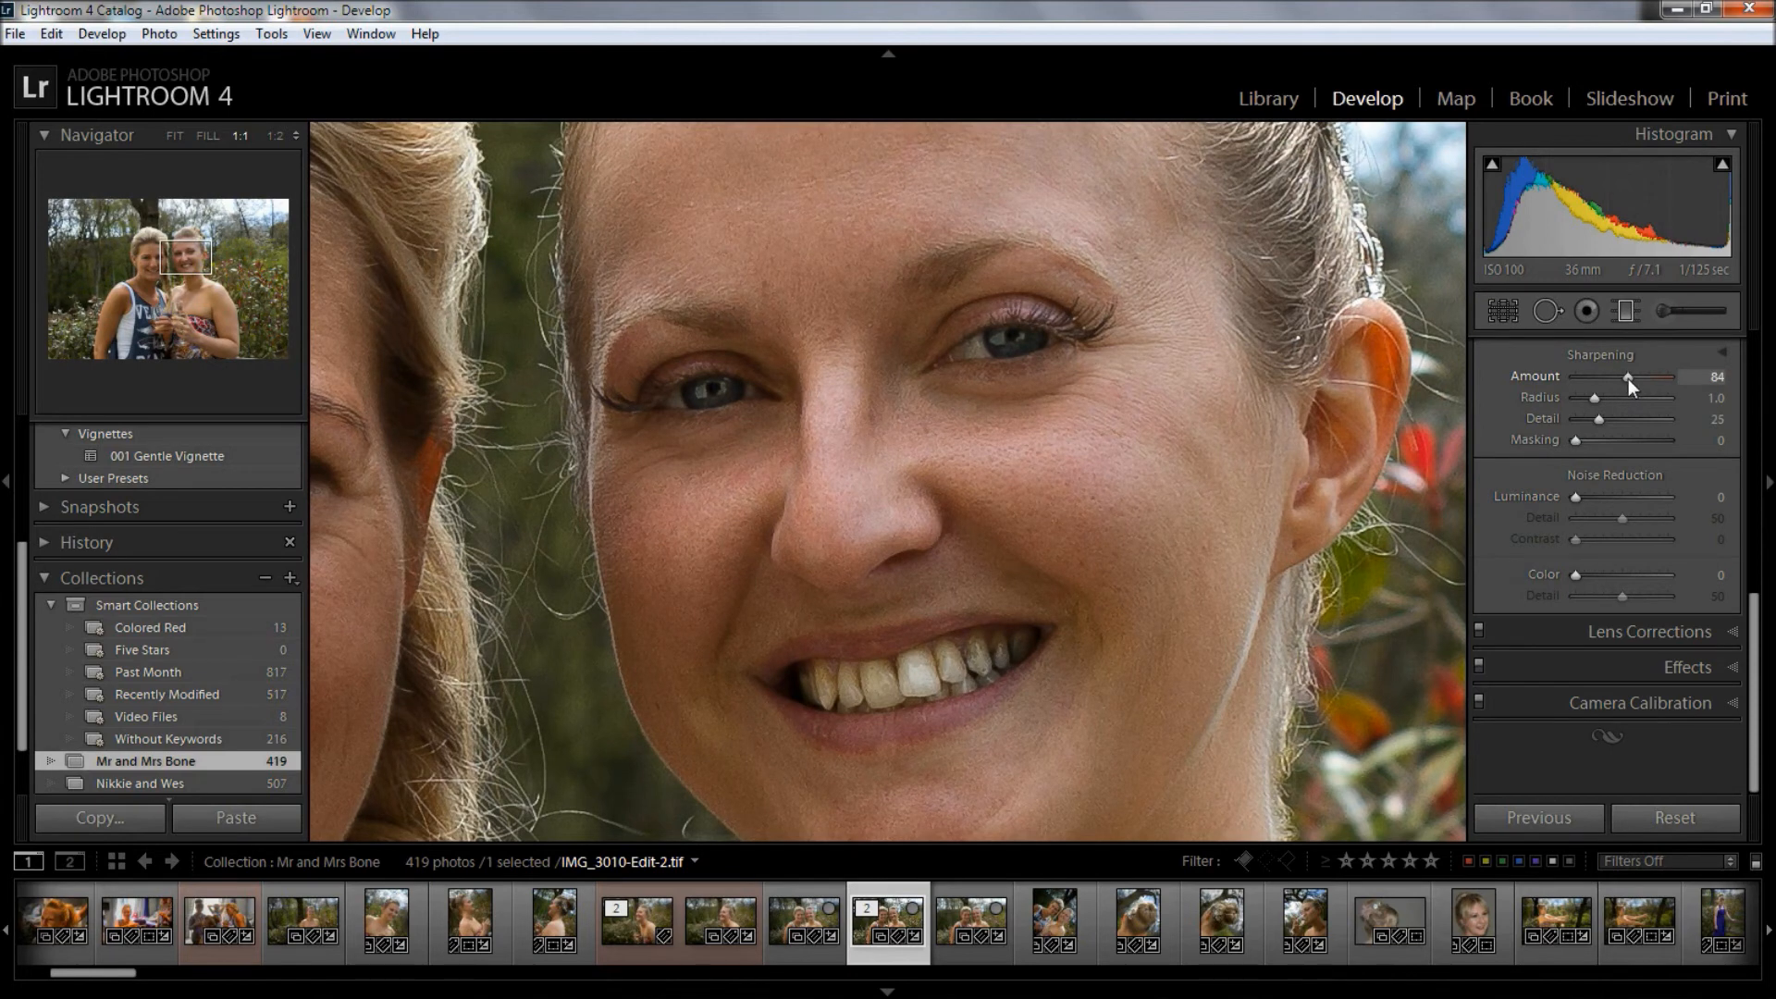
drag(1630, 375, 1619, 380)
- Set the sharpening masking to 93 using the mask preview, and the luminance noise reduction to 10
key(alt)
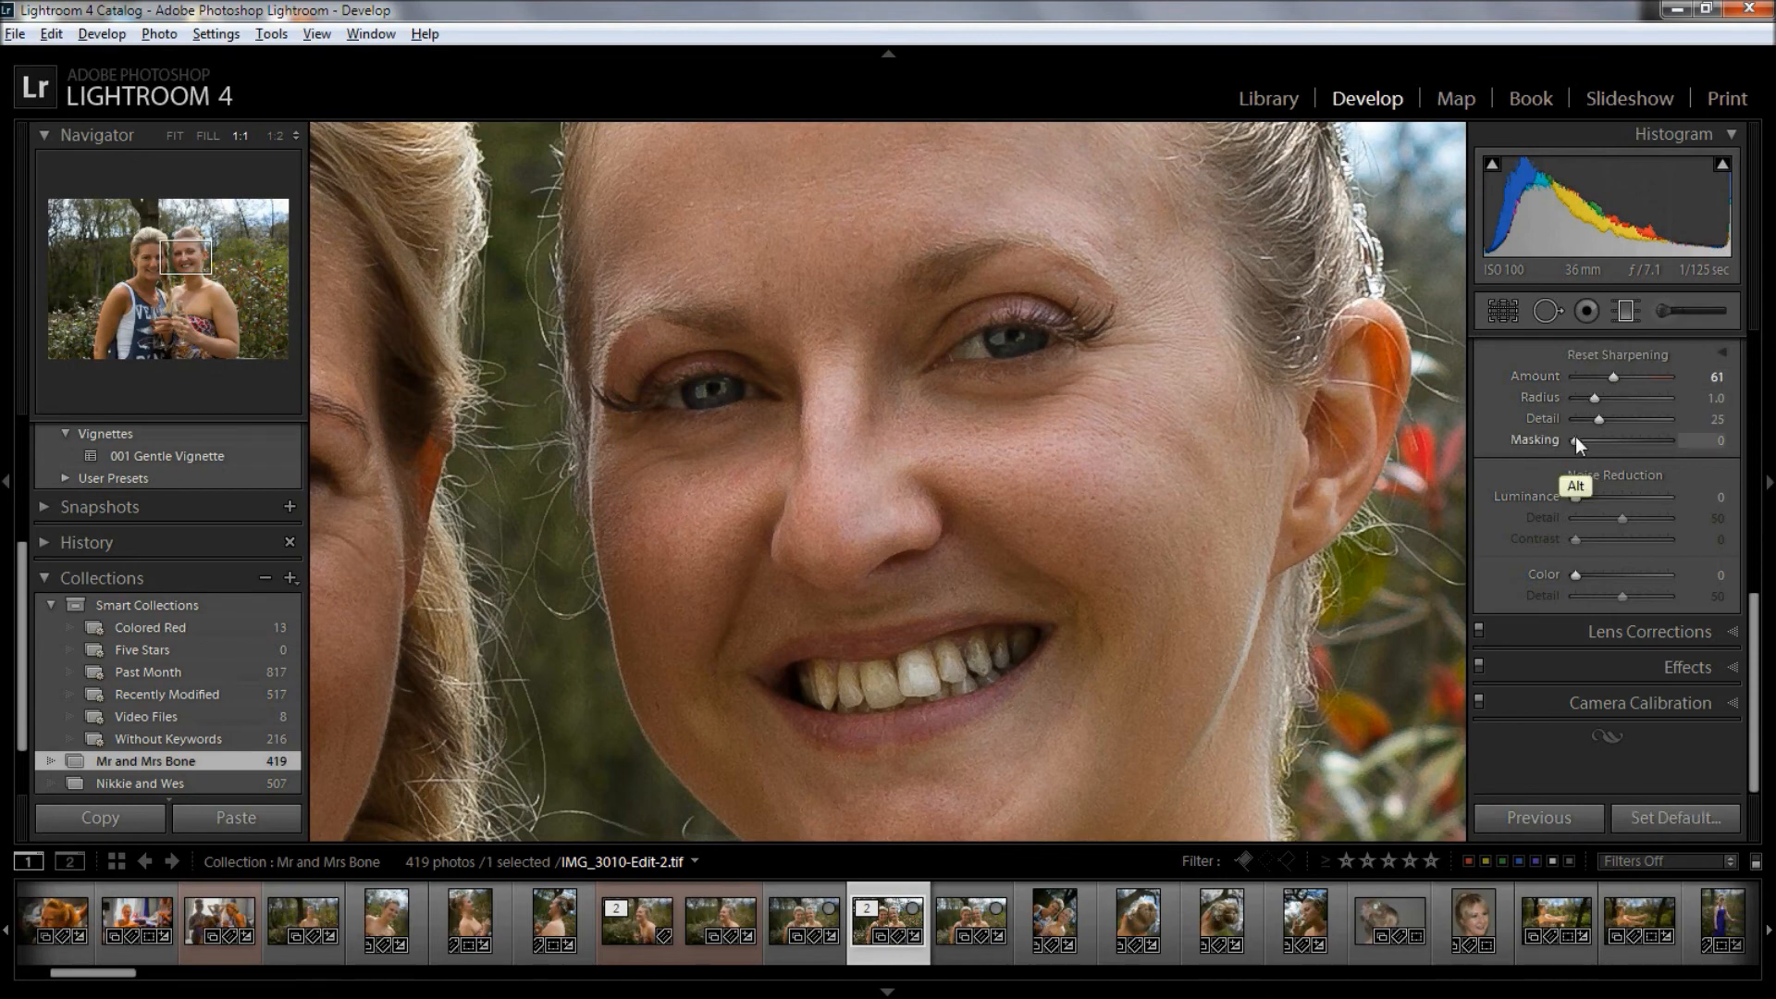
drag(1575, 439, 1663, 447)
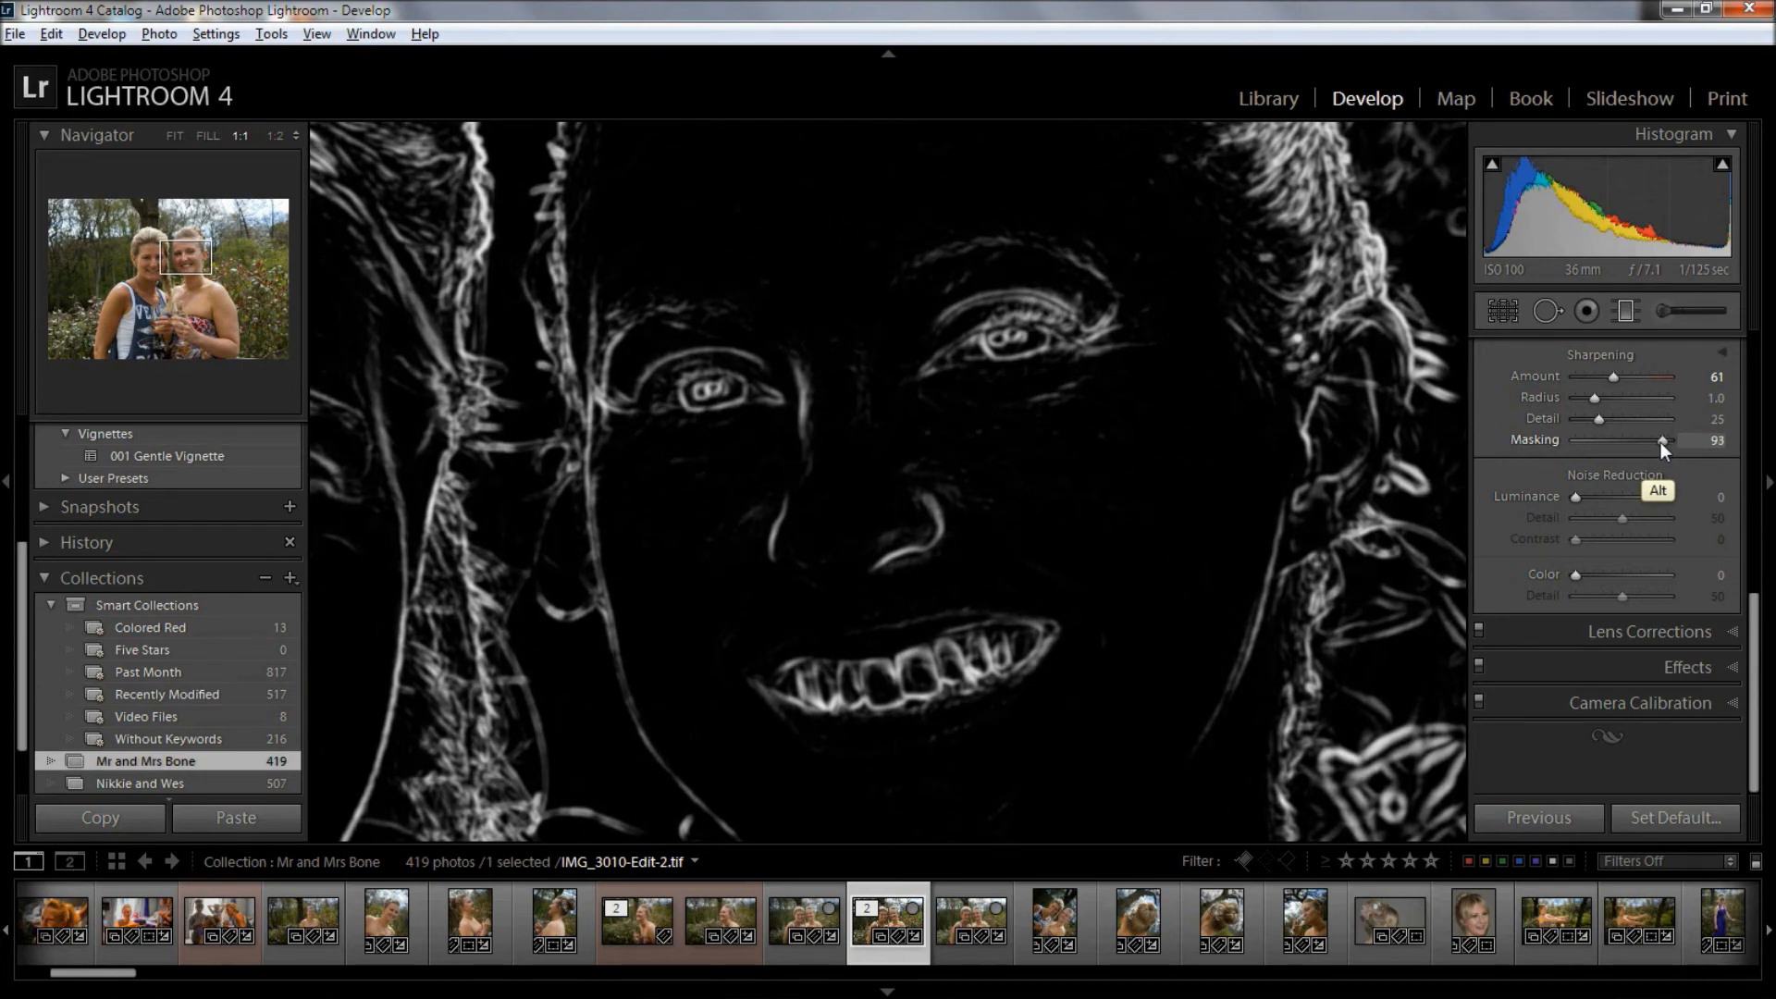
drag(1662, 442, 1656, 442)
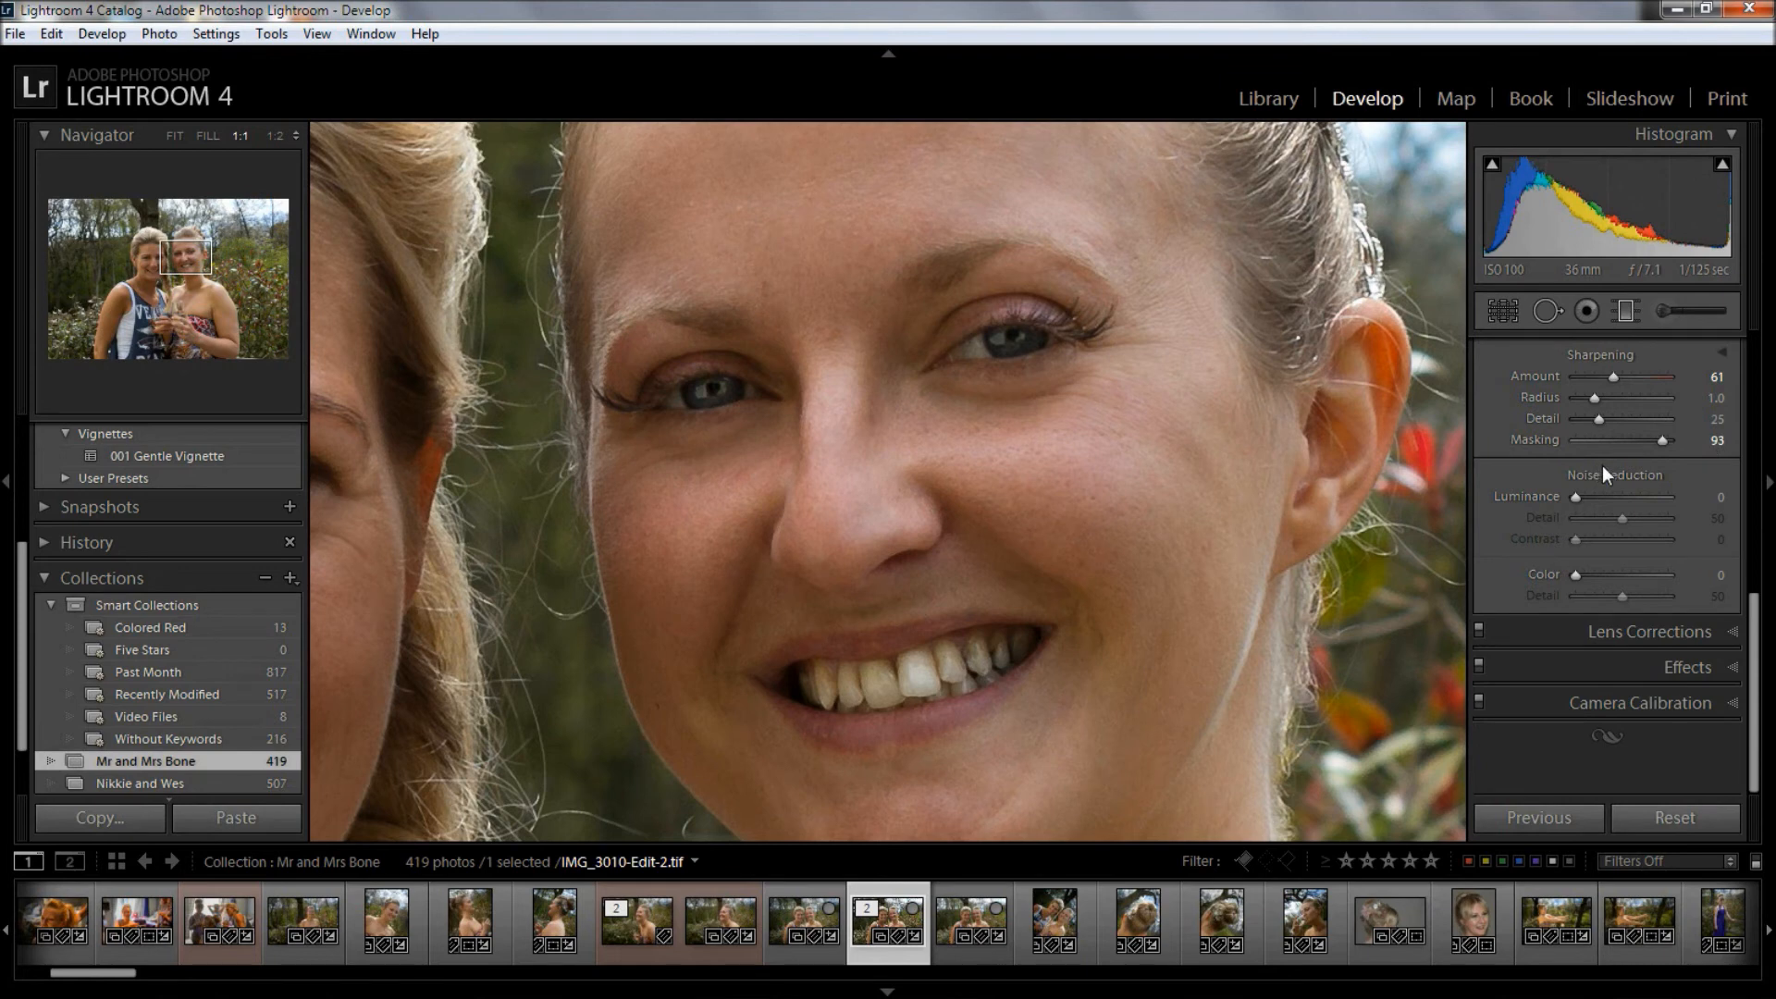
drag(1575, 497, 1585, 495)
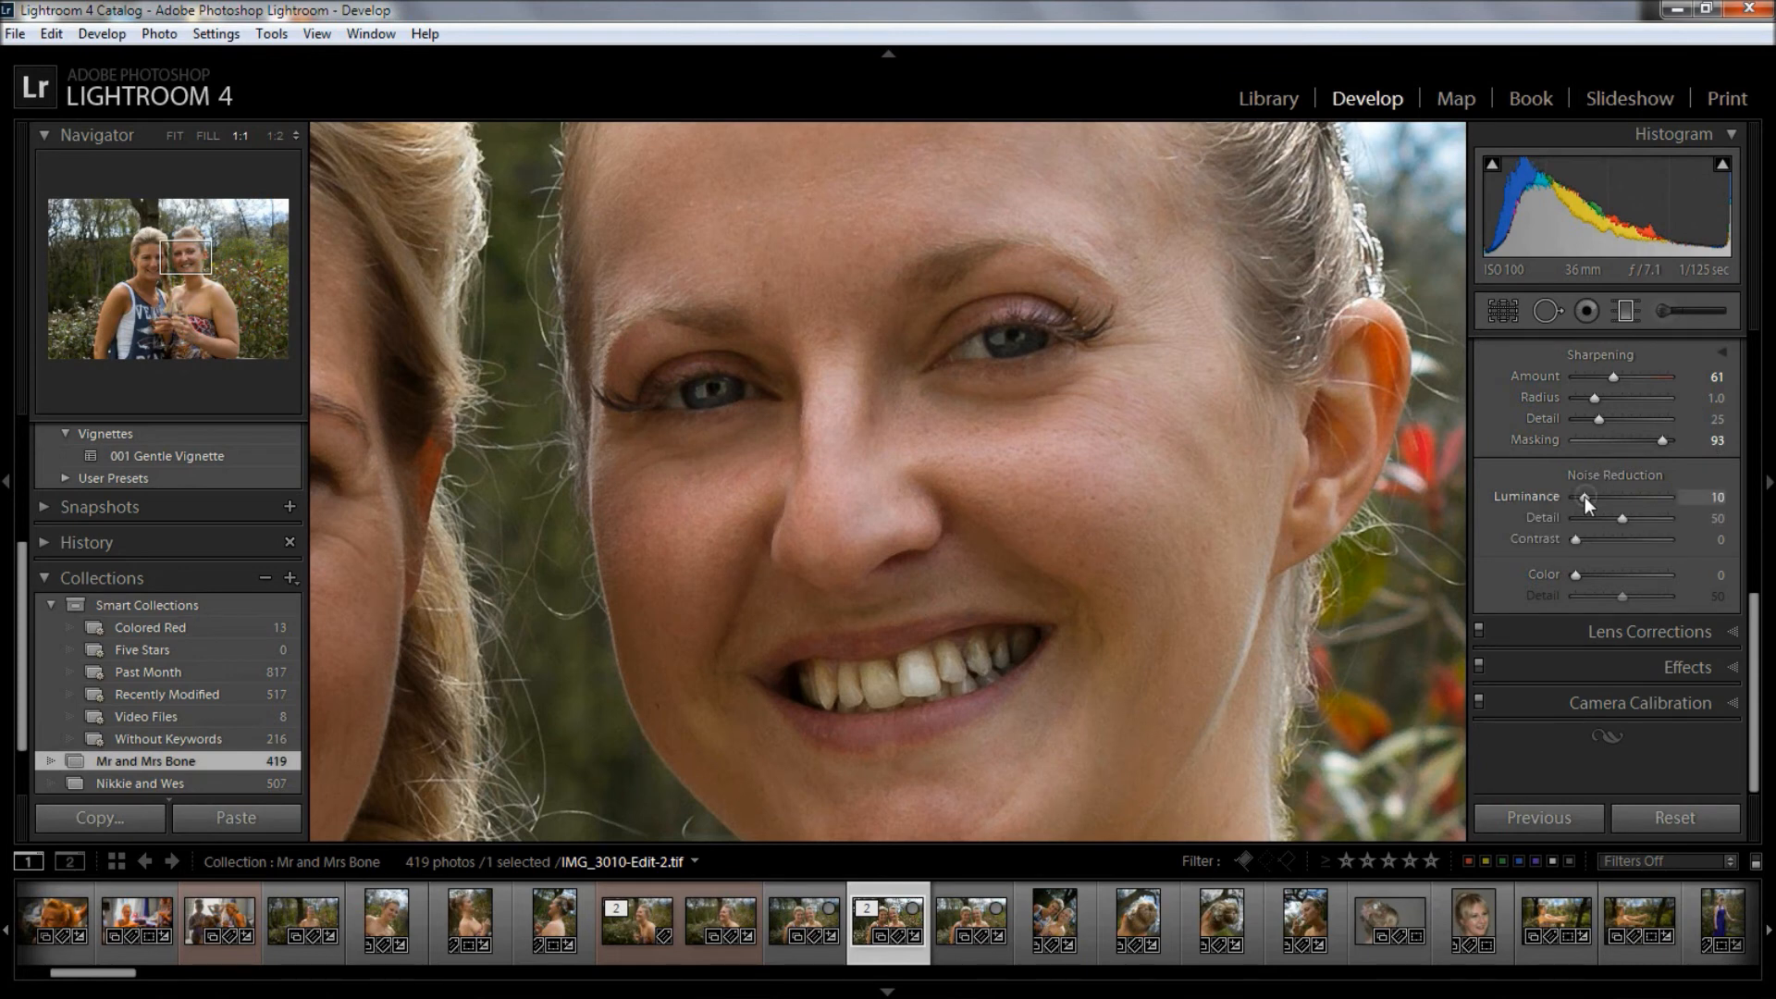
- Compare the whole photo before and after the retouching, sharpening and noise reduction
key(z)
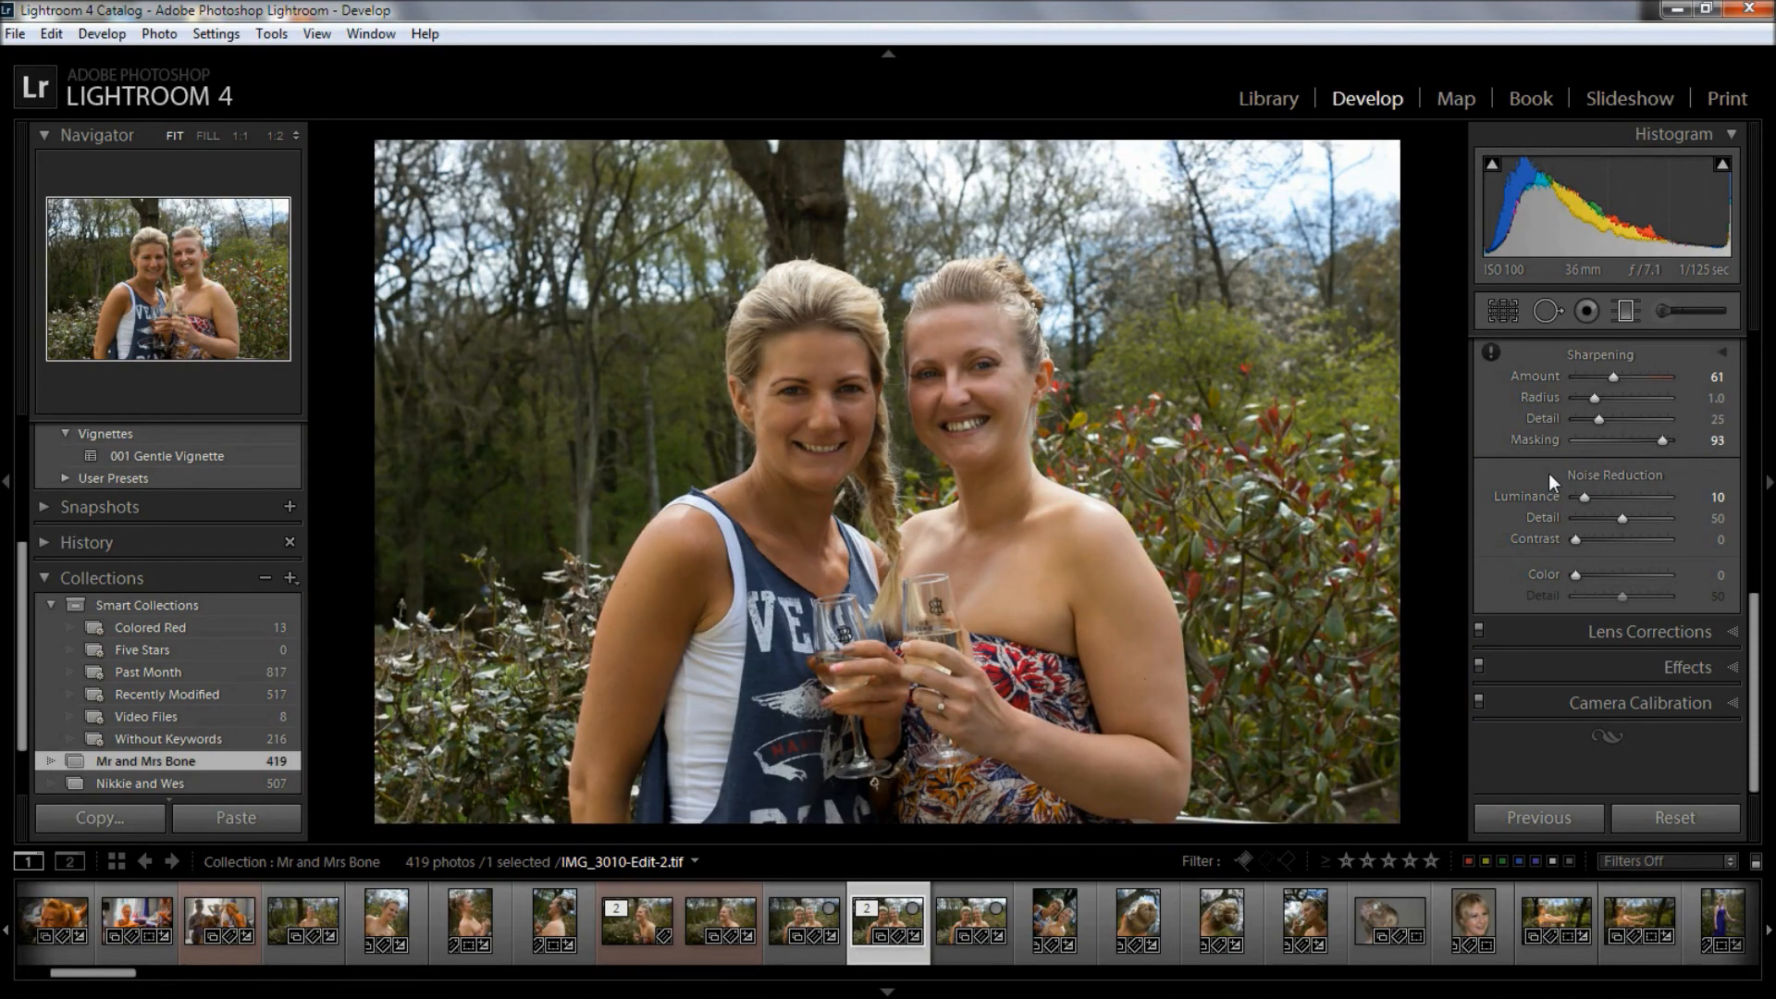
key(backslash)
key(backslash)
key(backslash)
key(backslash)
- Set the photo's basic saturation to +10, highlights to −76, shadows to −33, whites to +26 and blacks to −17
drag(1762, 610, 1739, 495)
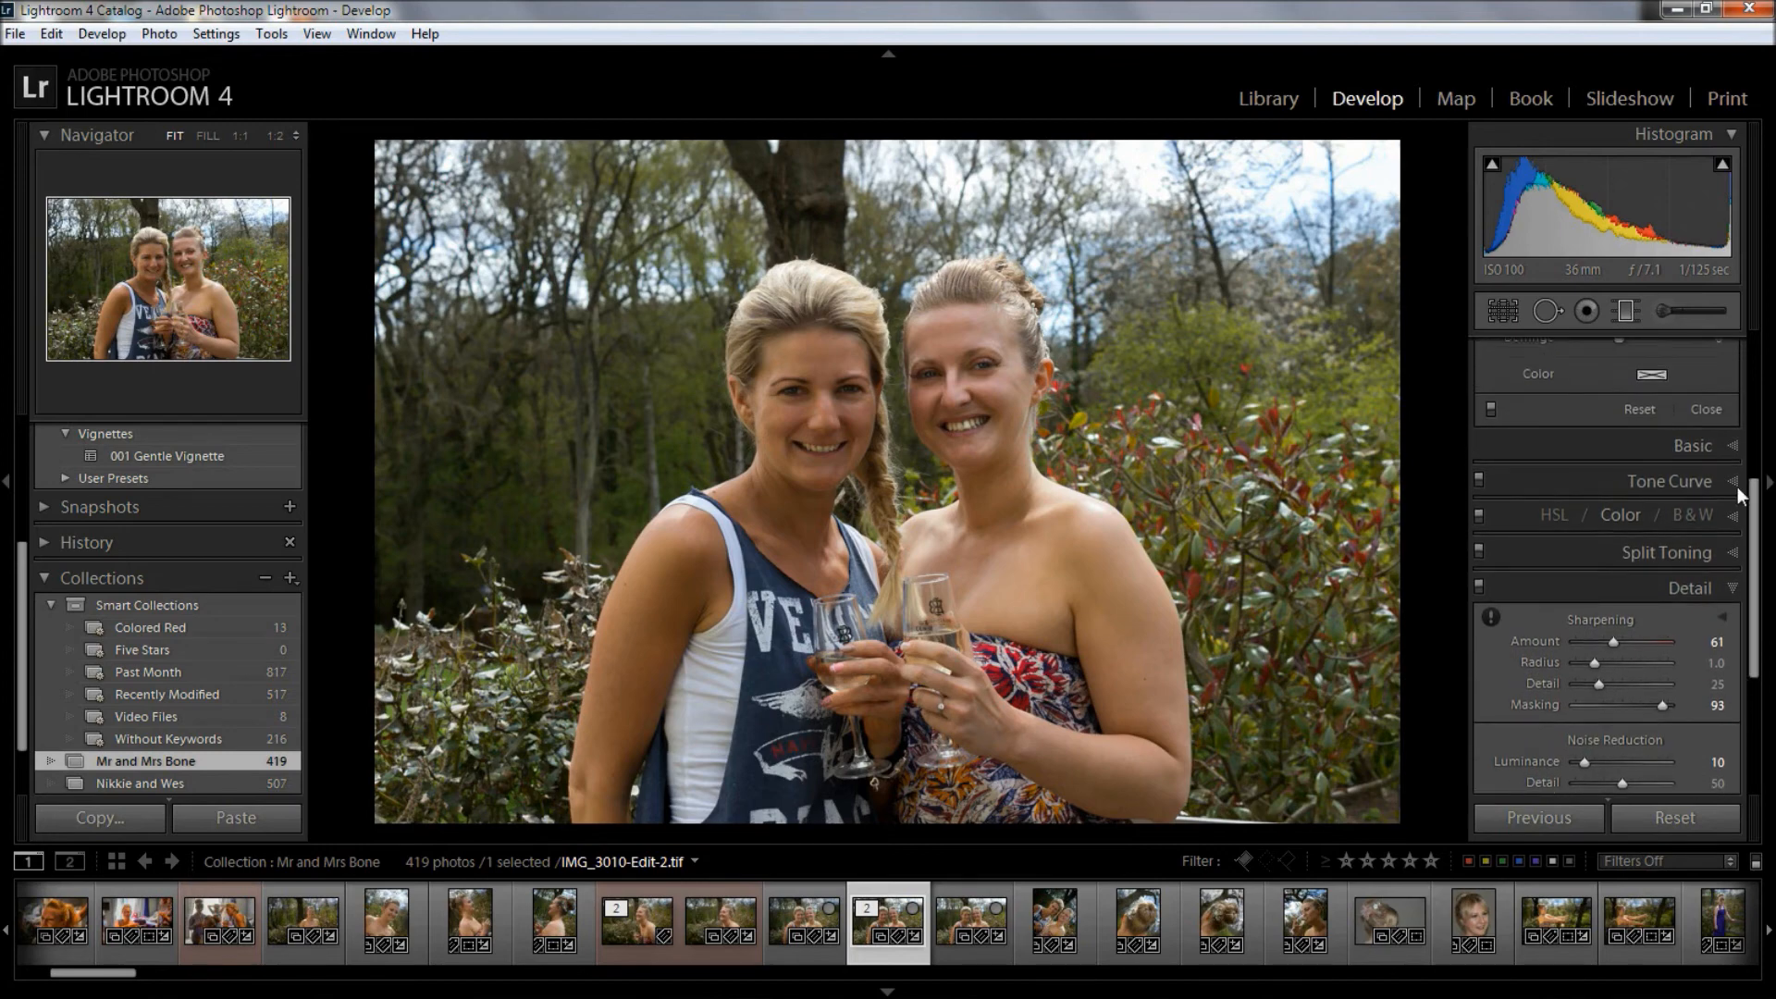
click(1693, 446)
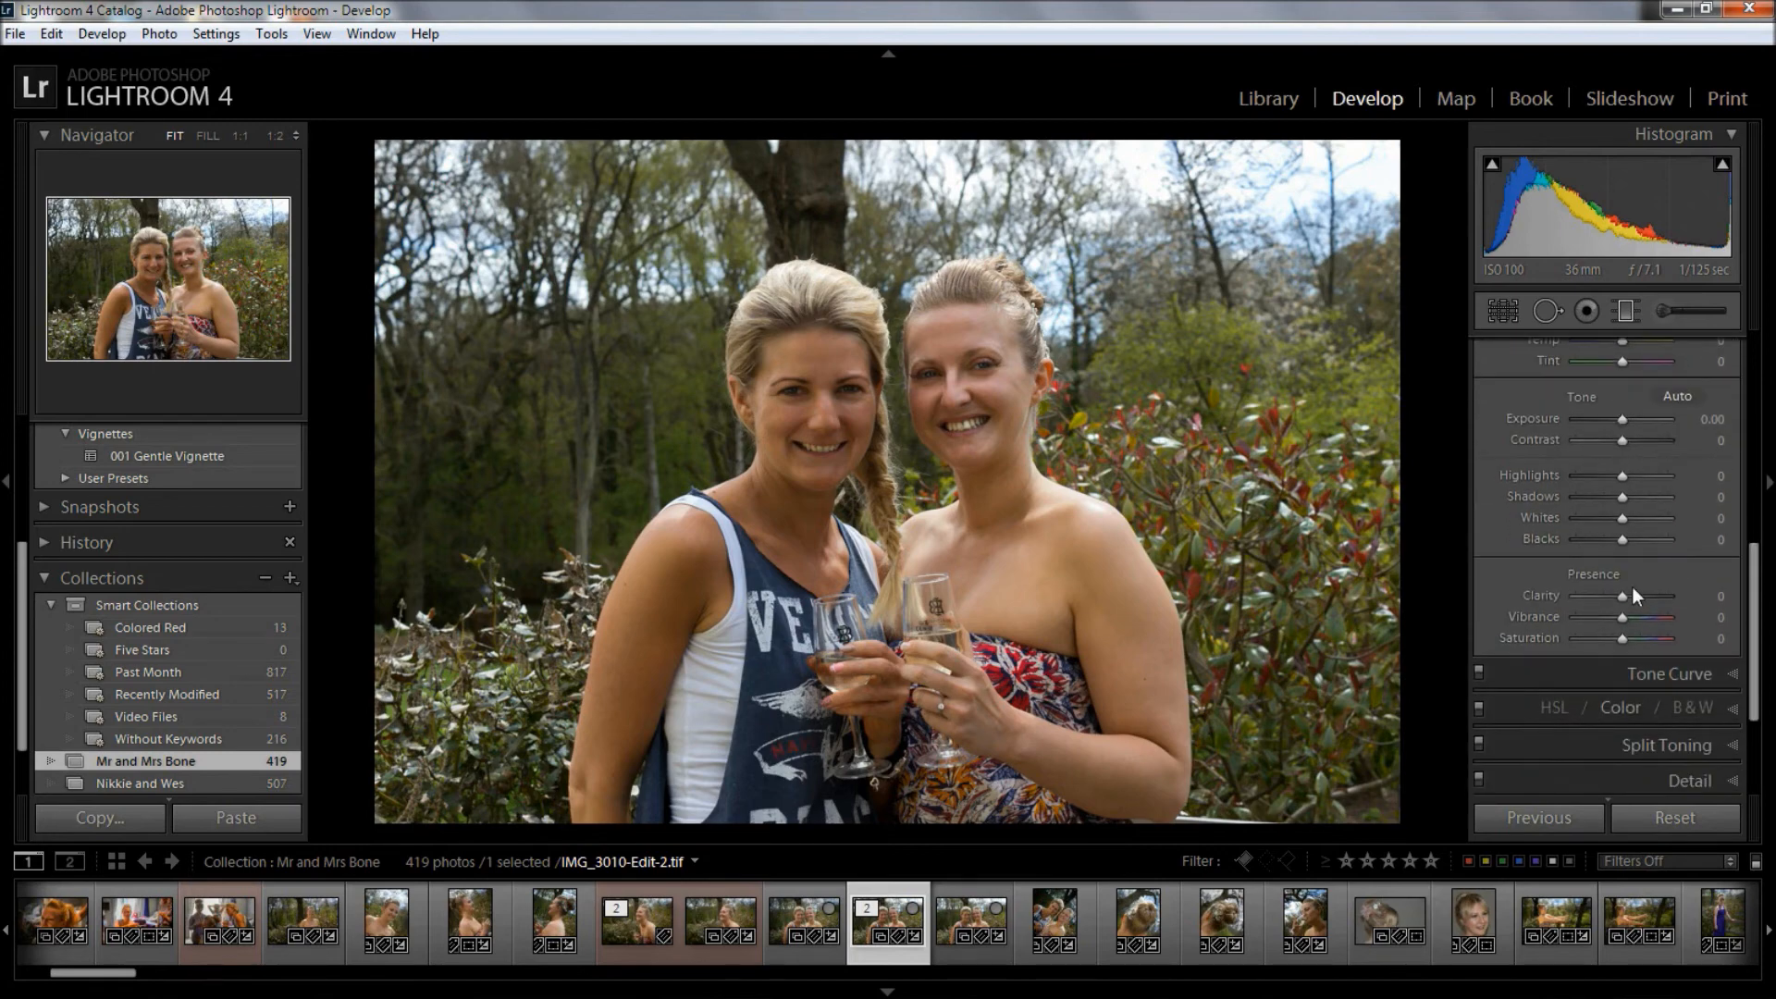
click(1526, 636)
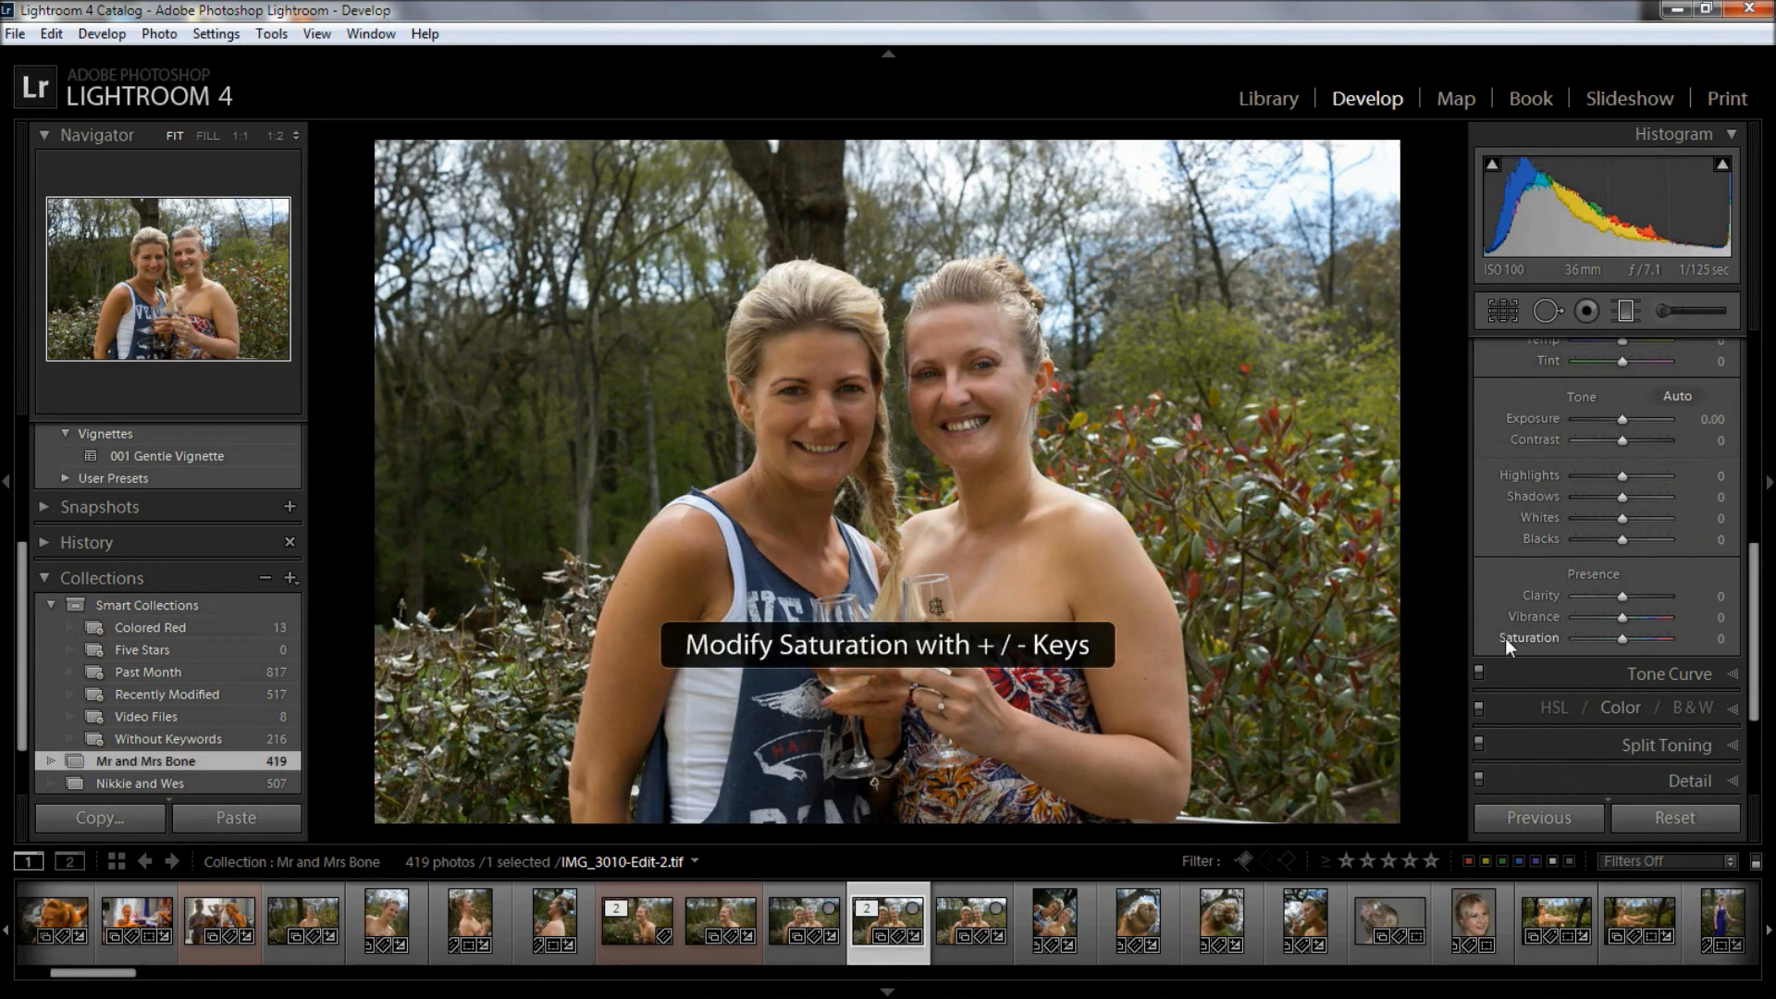
key(plus)
key(plus)
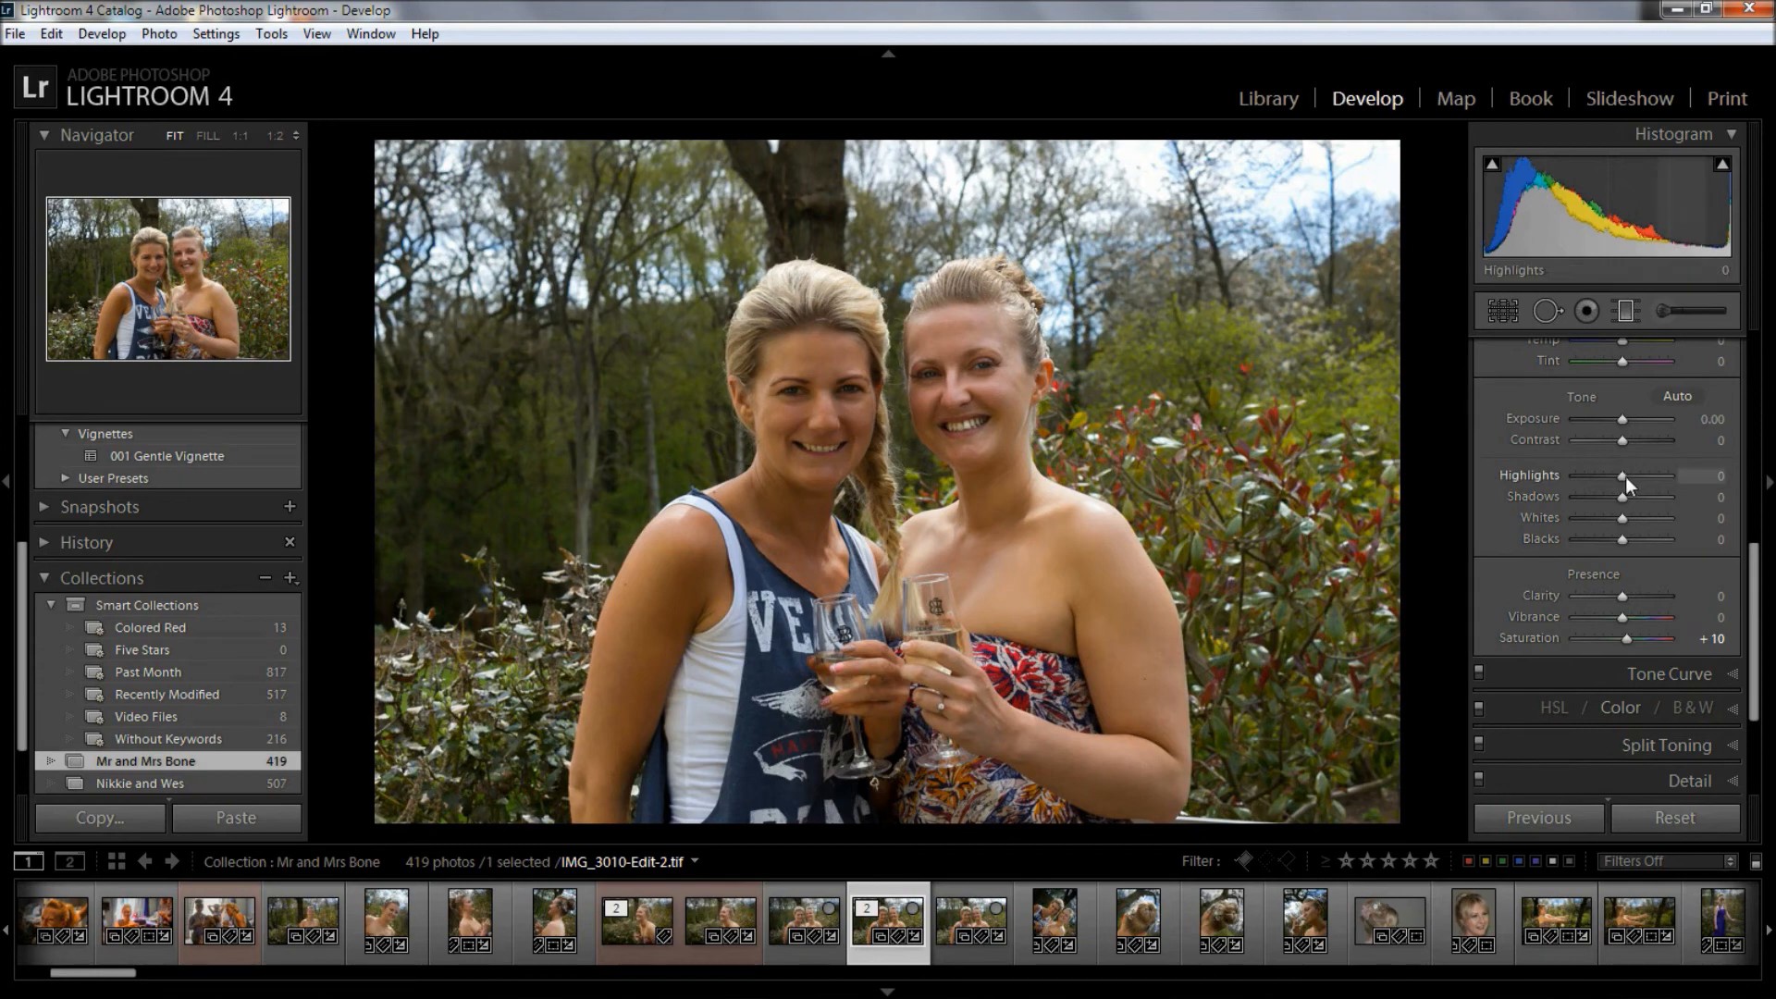
drag(1622, 476, 1610, 538)
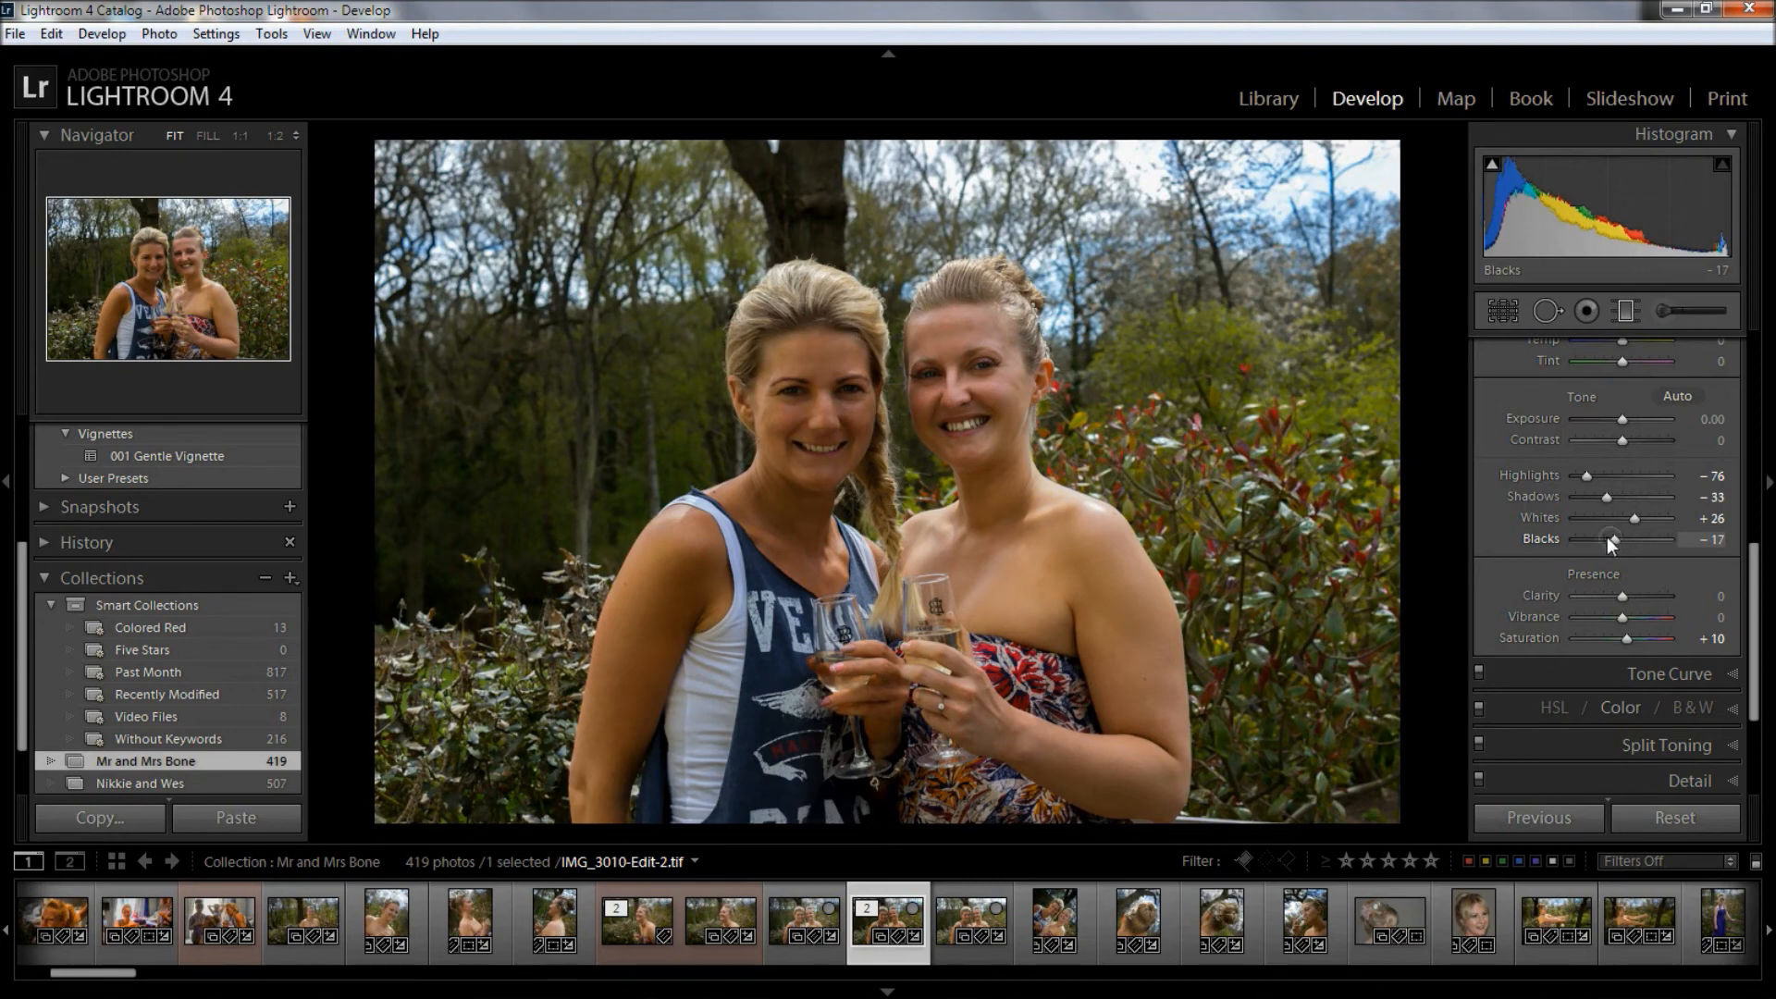
- Compare the photo before and after the tone and saturation changes
drag(1759, 574, 1750, 650)
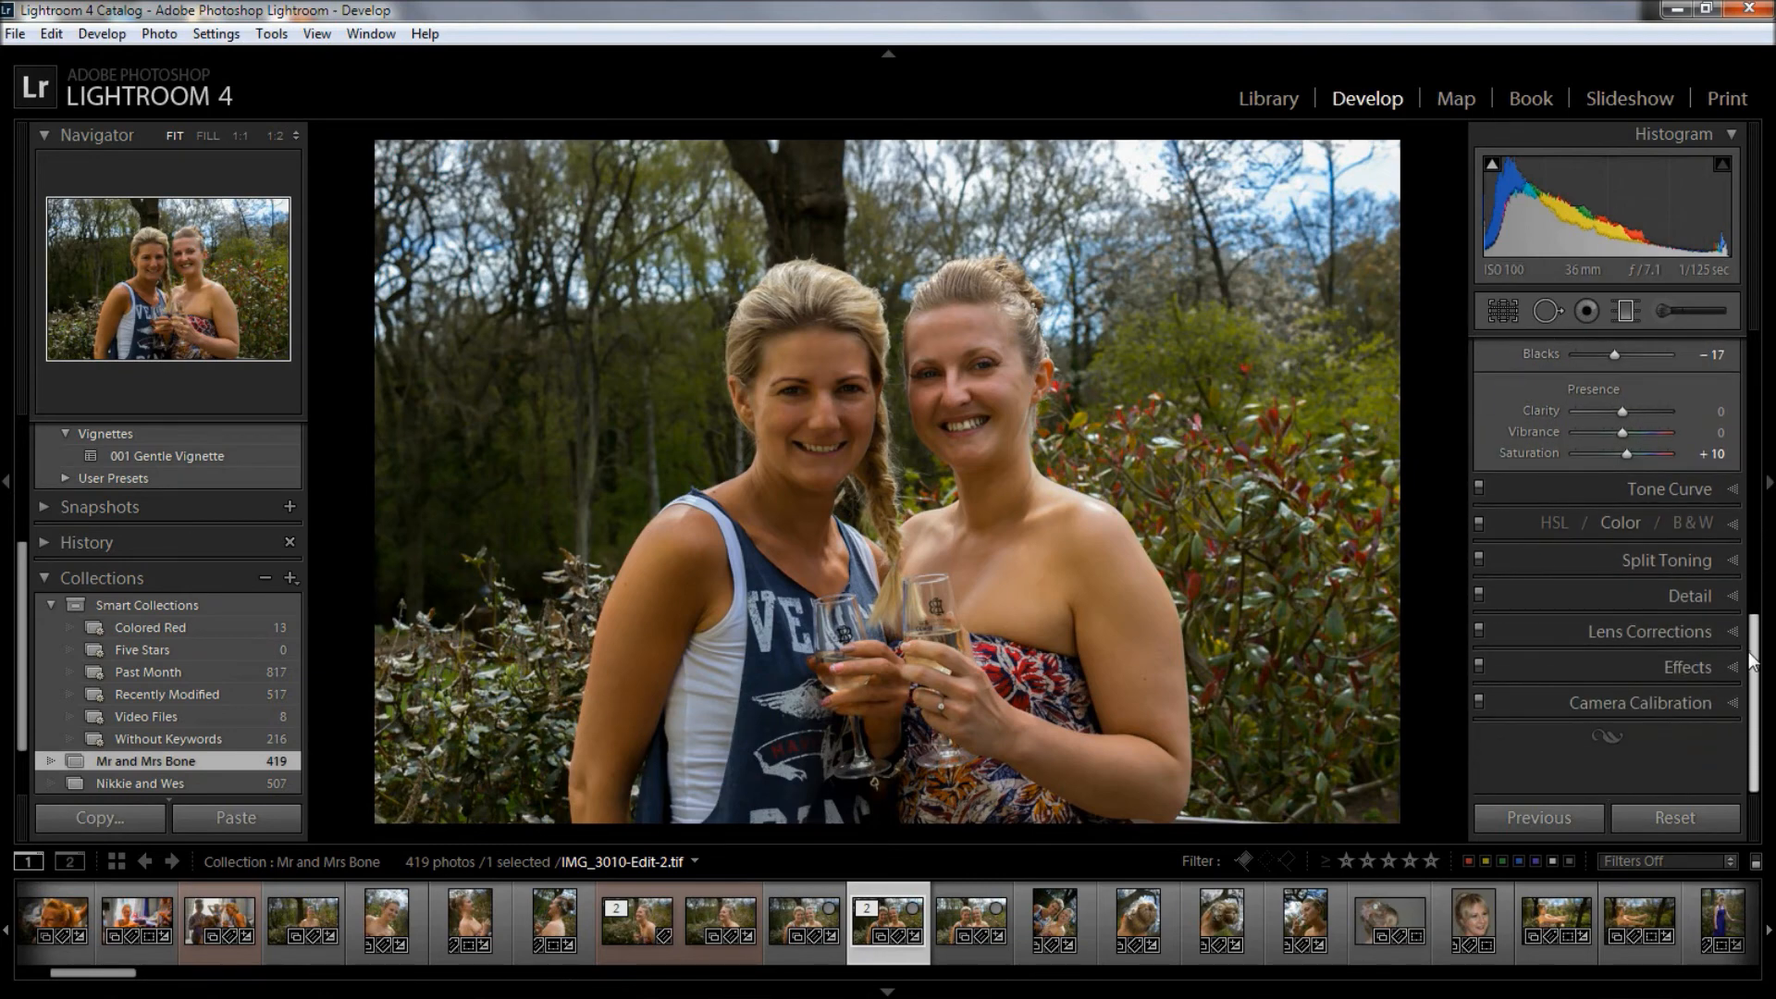
key(backslash)
key(backslash)
key(backslash)
key(backslash)
- Add a Highlight Priority post-crop vignette with an amount of −40
click(1719, 667)
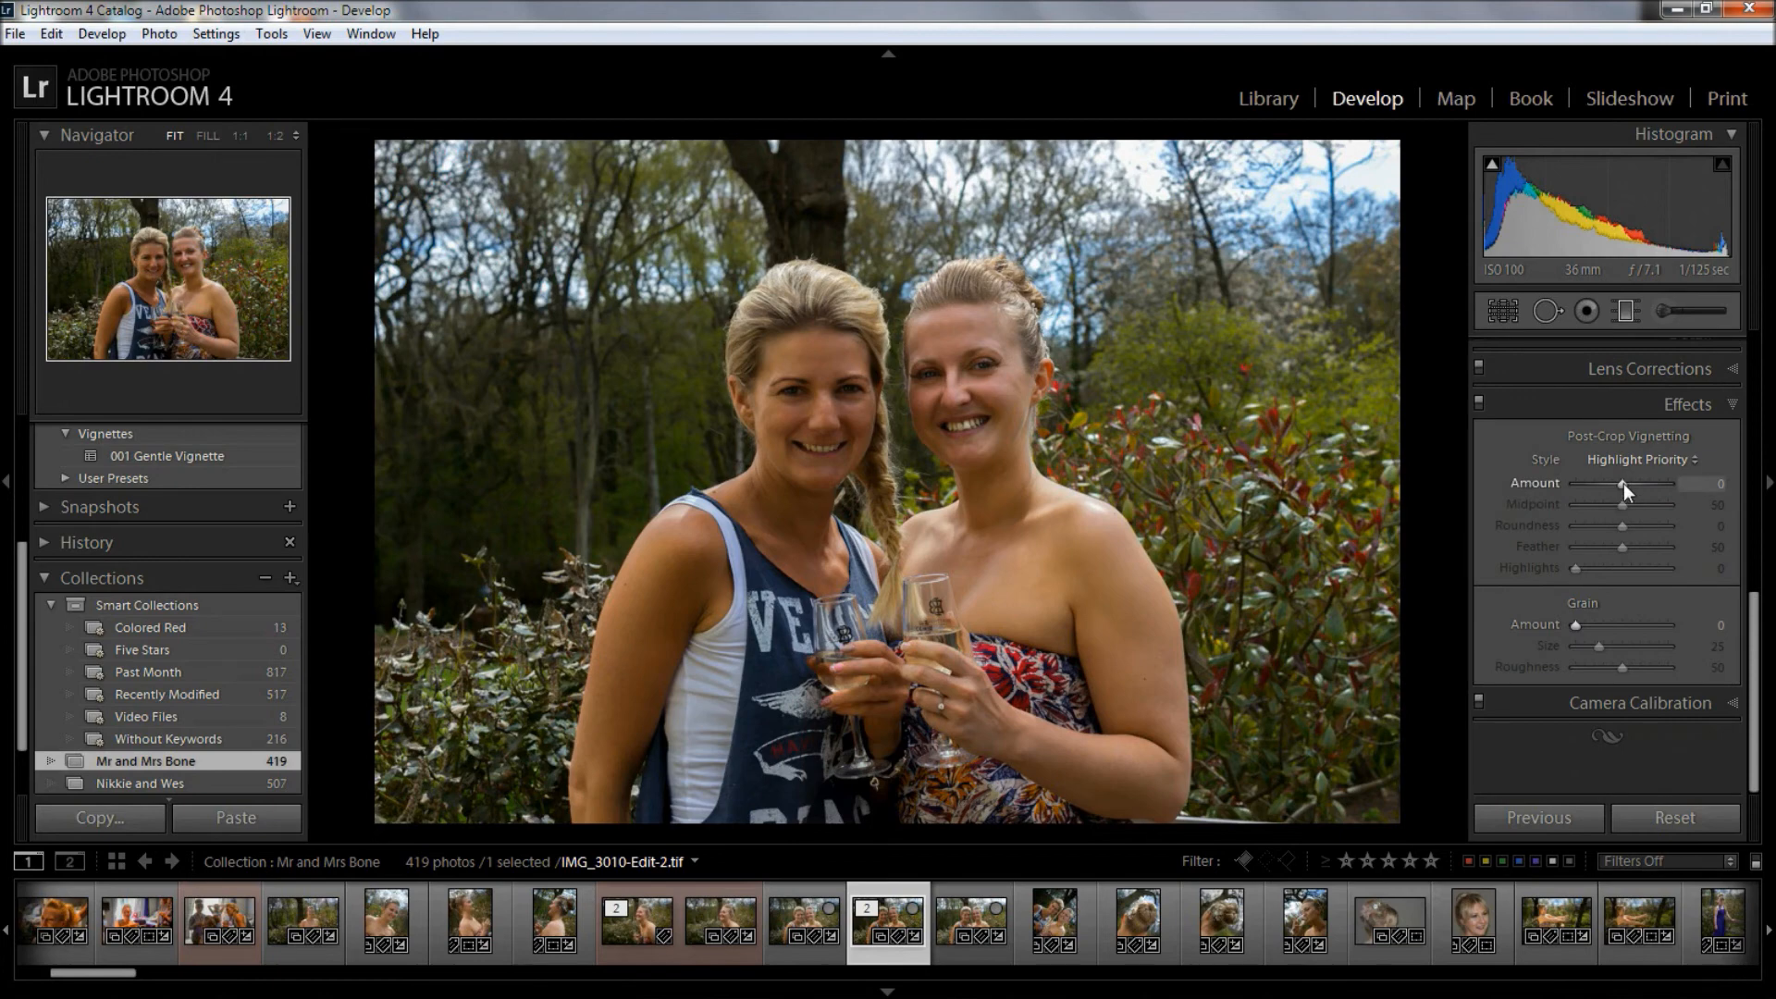
drag(1624, 481, 1602, 483)
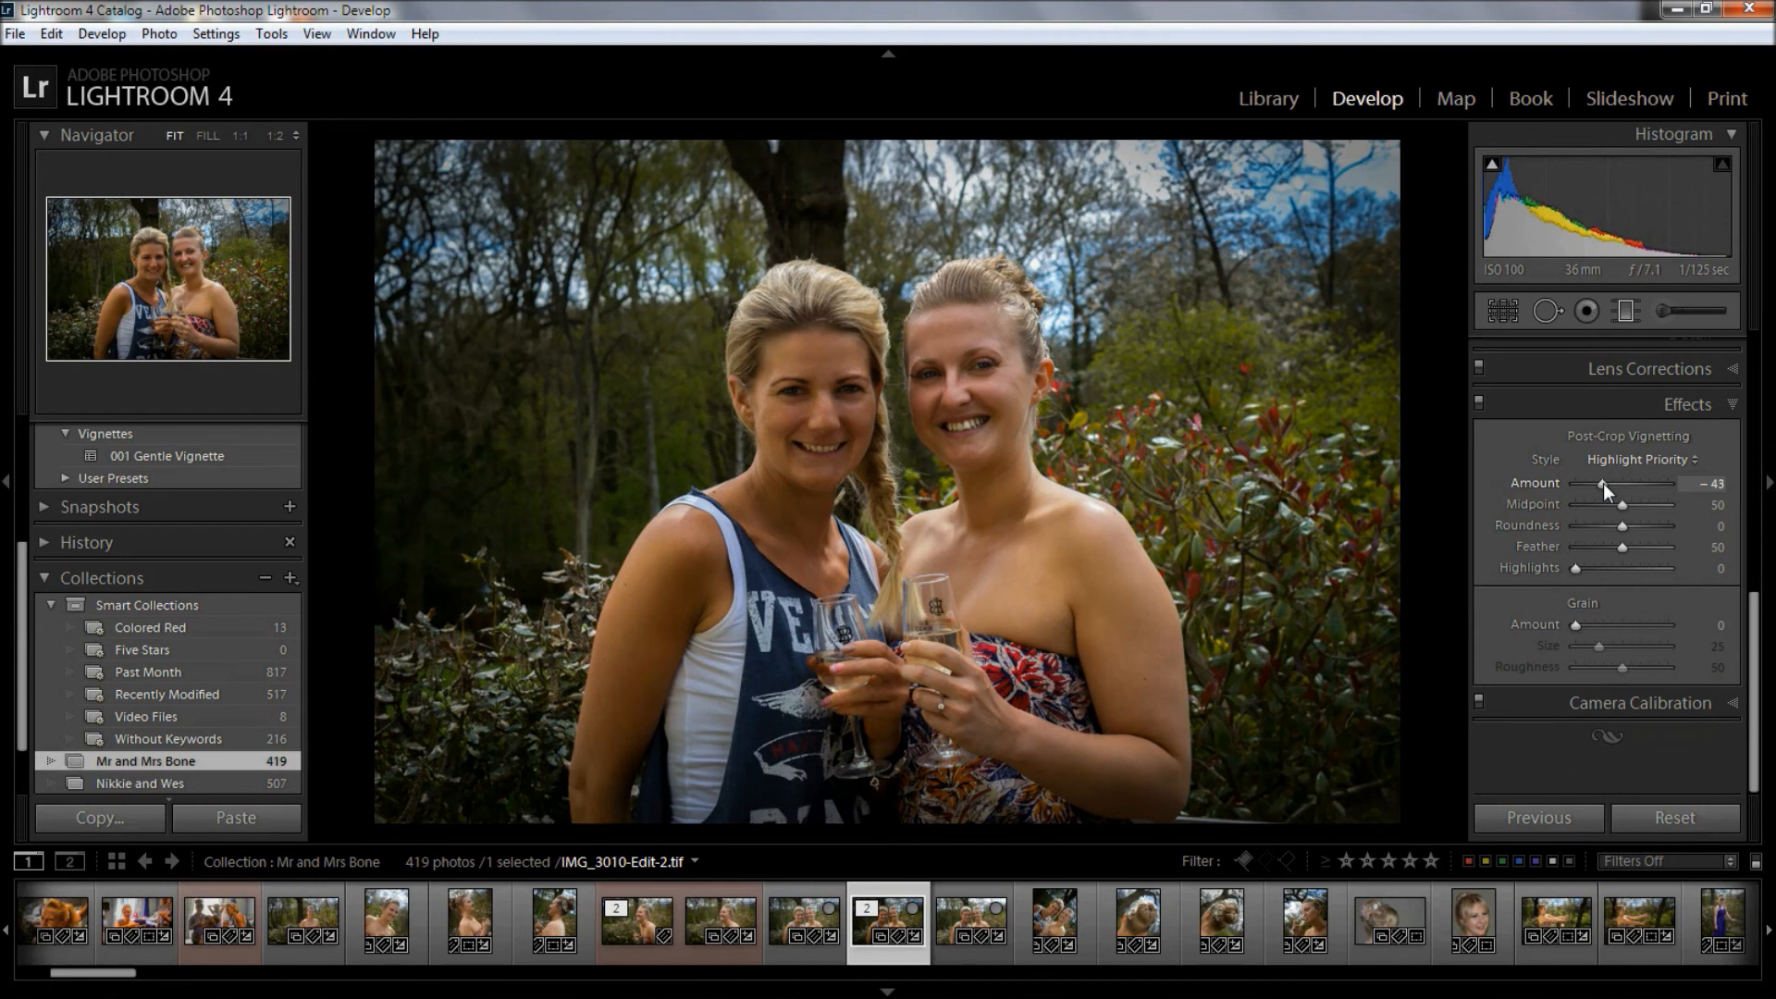
drag(1602, 483, 1604, 484)
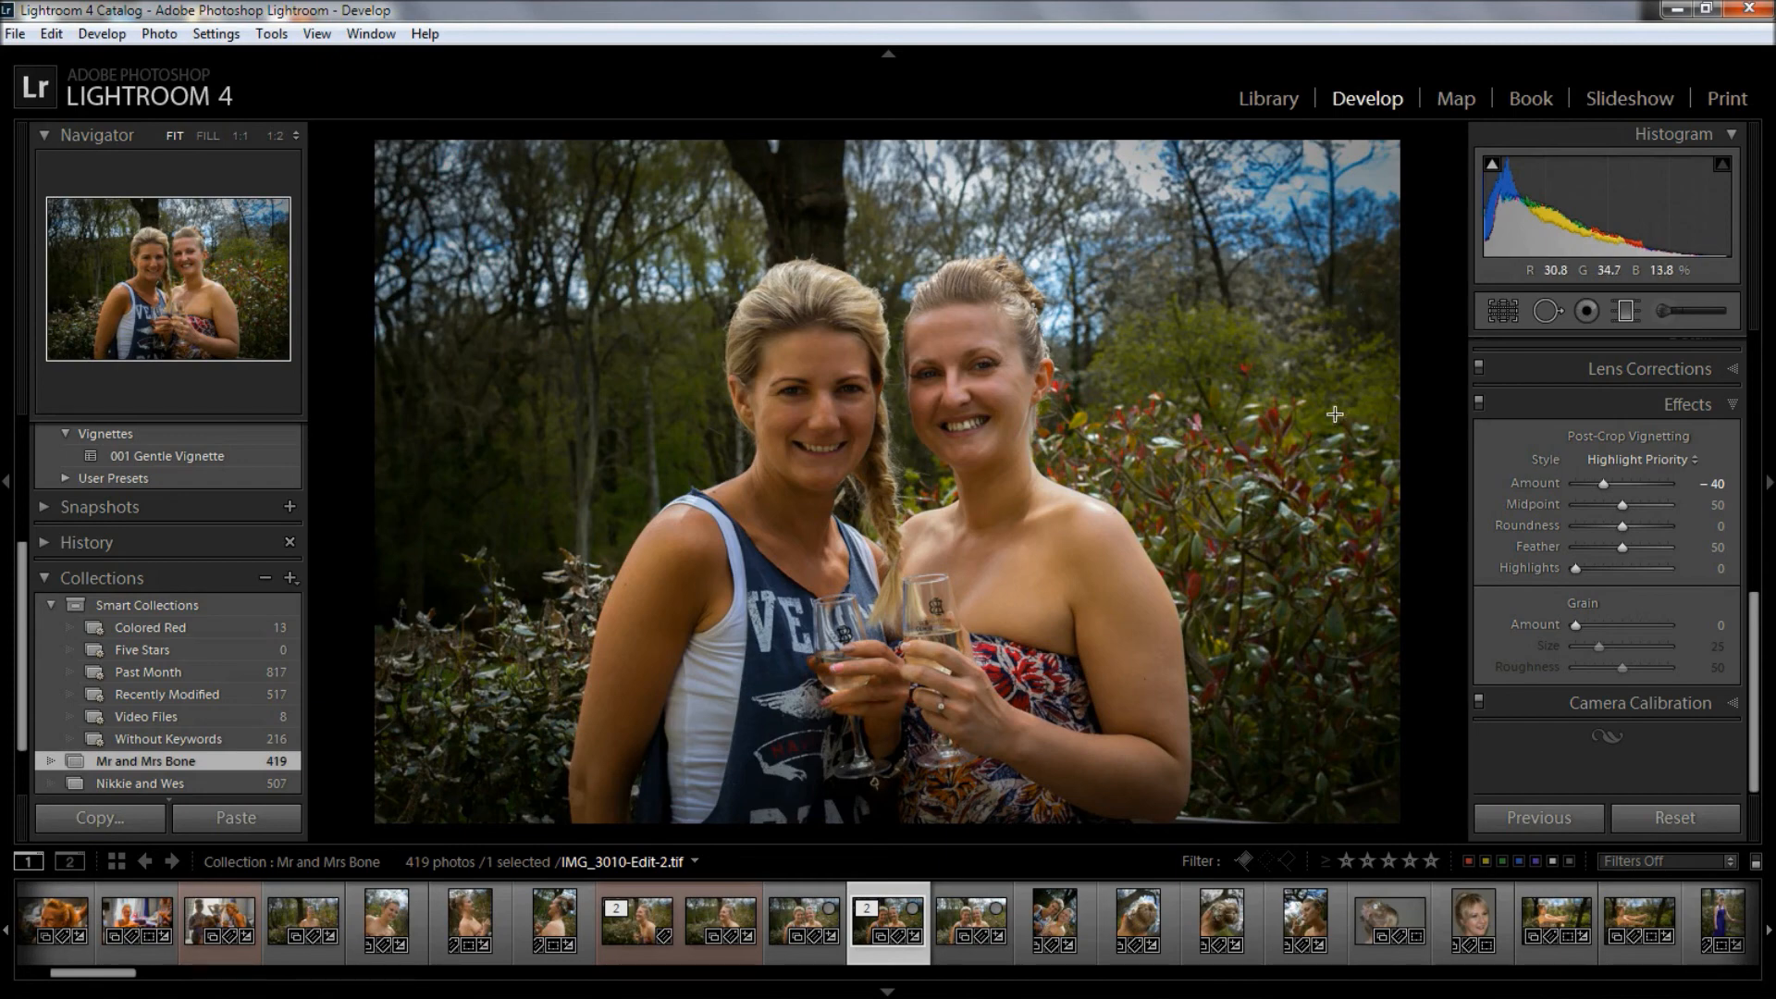
- Switch to Photoshop CS6 by editing a copy of the photo with Lightroom adjustments
key(ctrl+e)
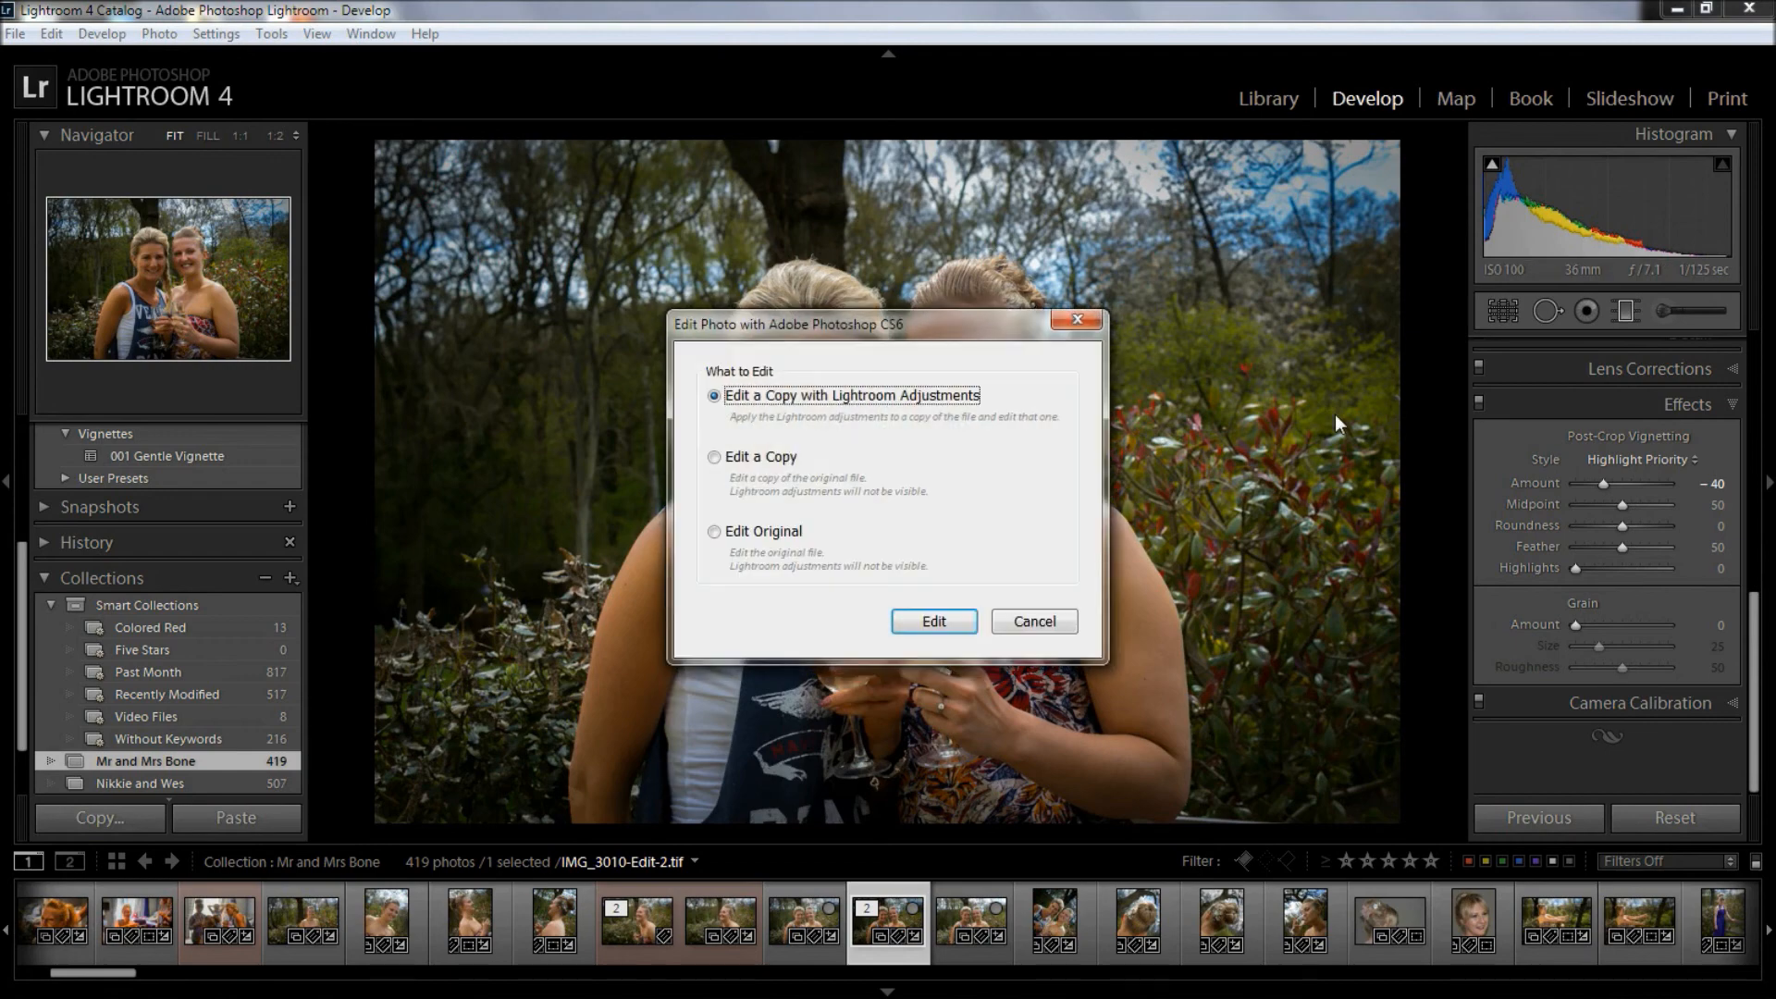
click(936, 619)
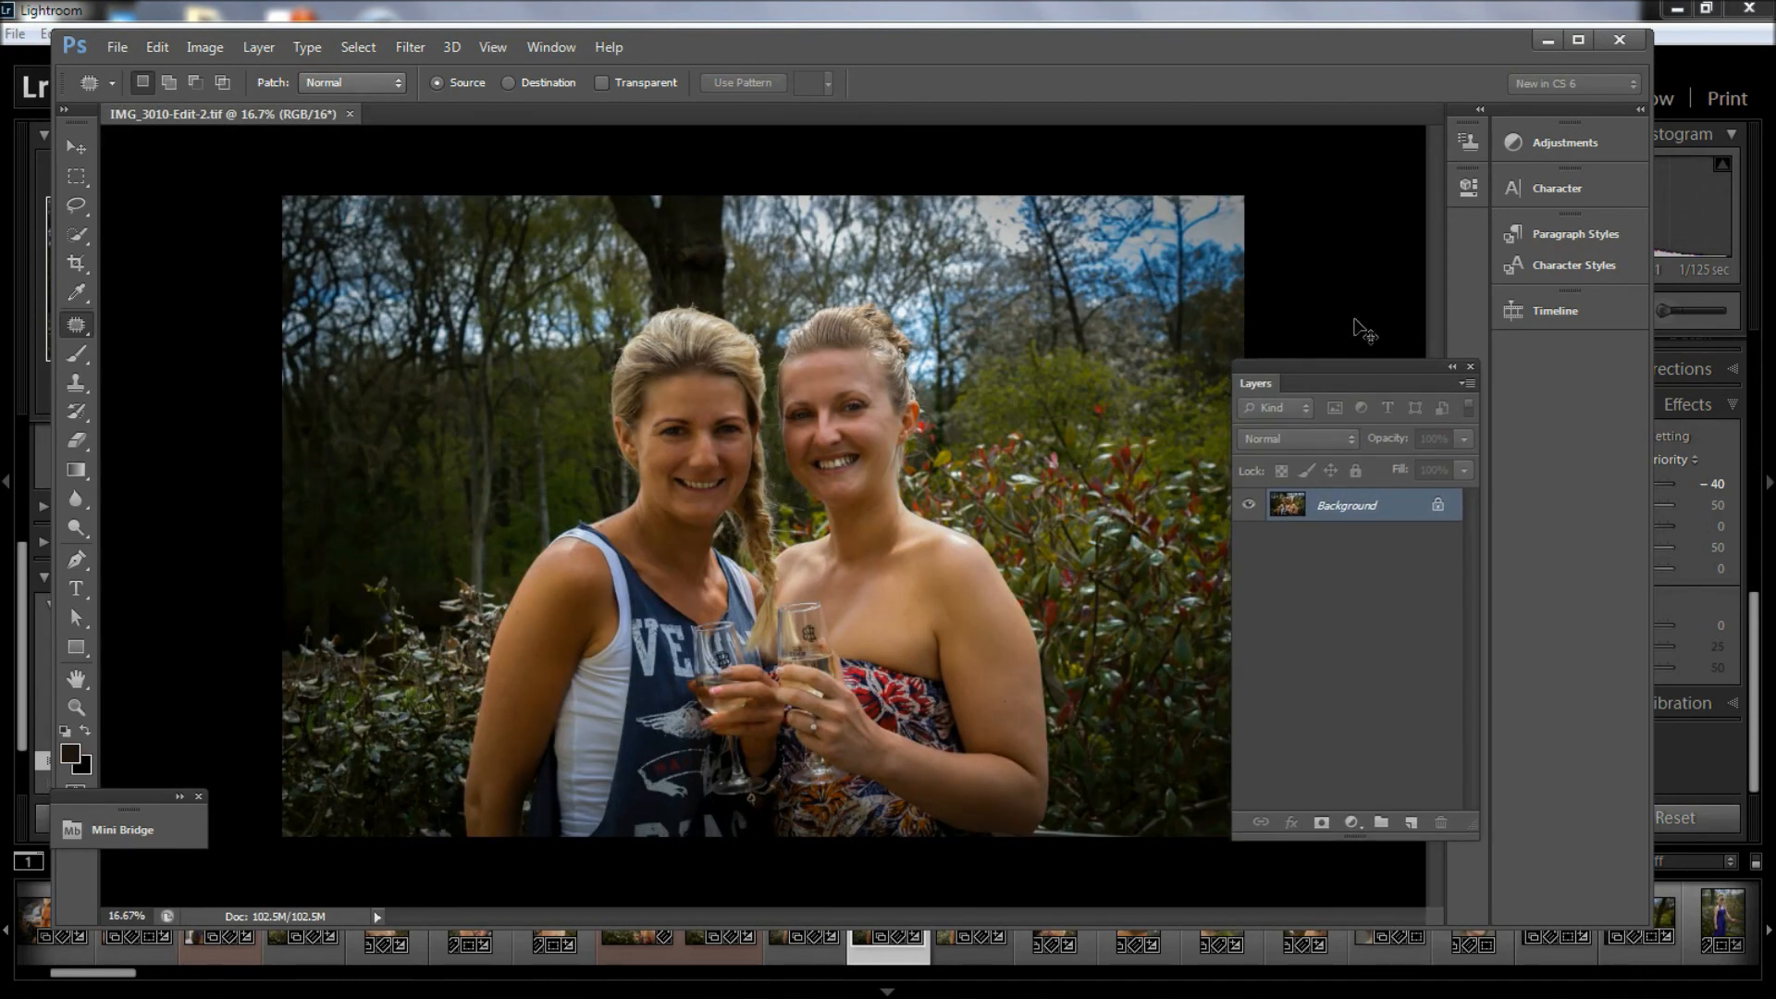
- Duplicate the background layer and try a saturation change on the Cyans of the copy with Hue/Saturation
key(ctrl+j)
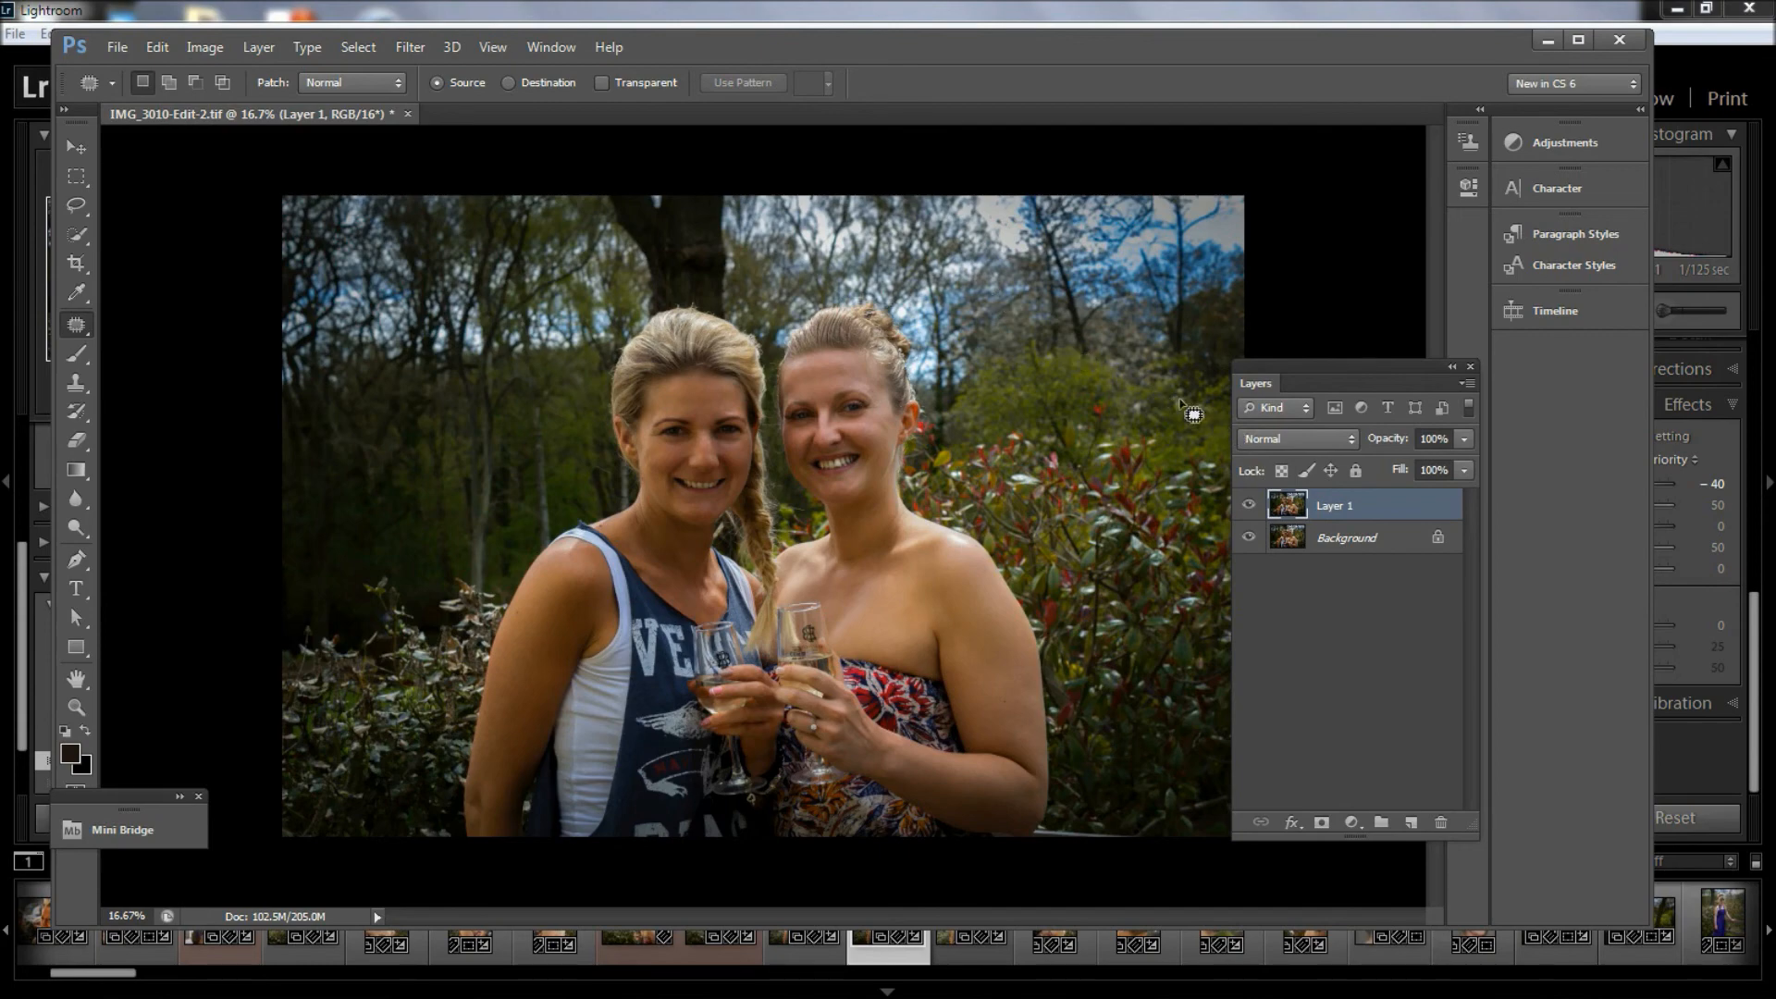
key(ctrl+u)
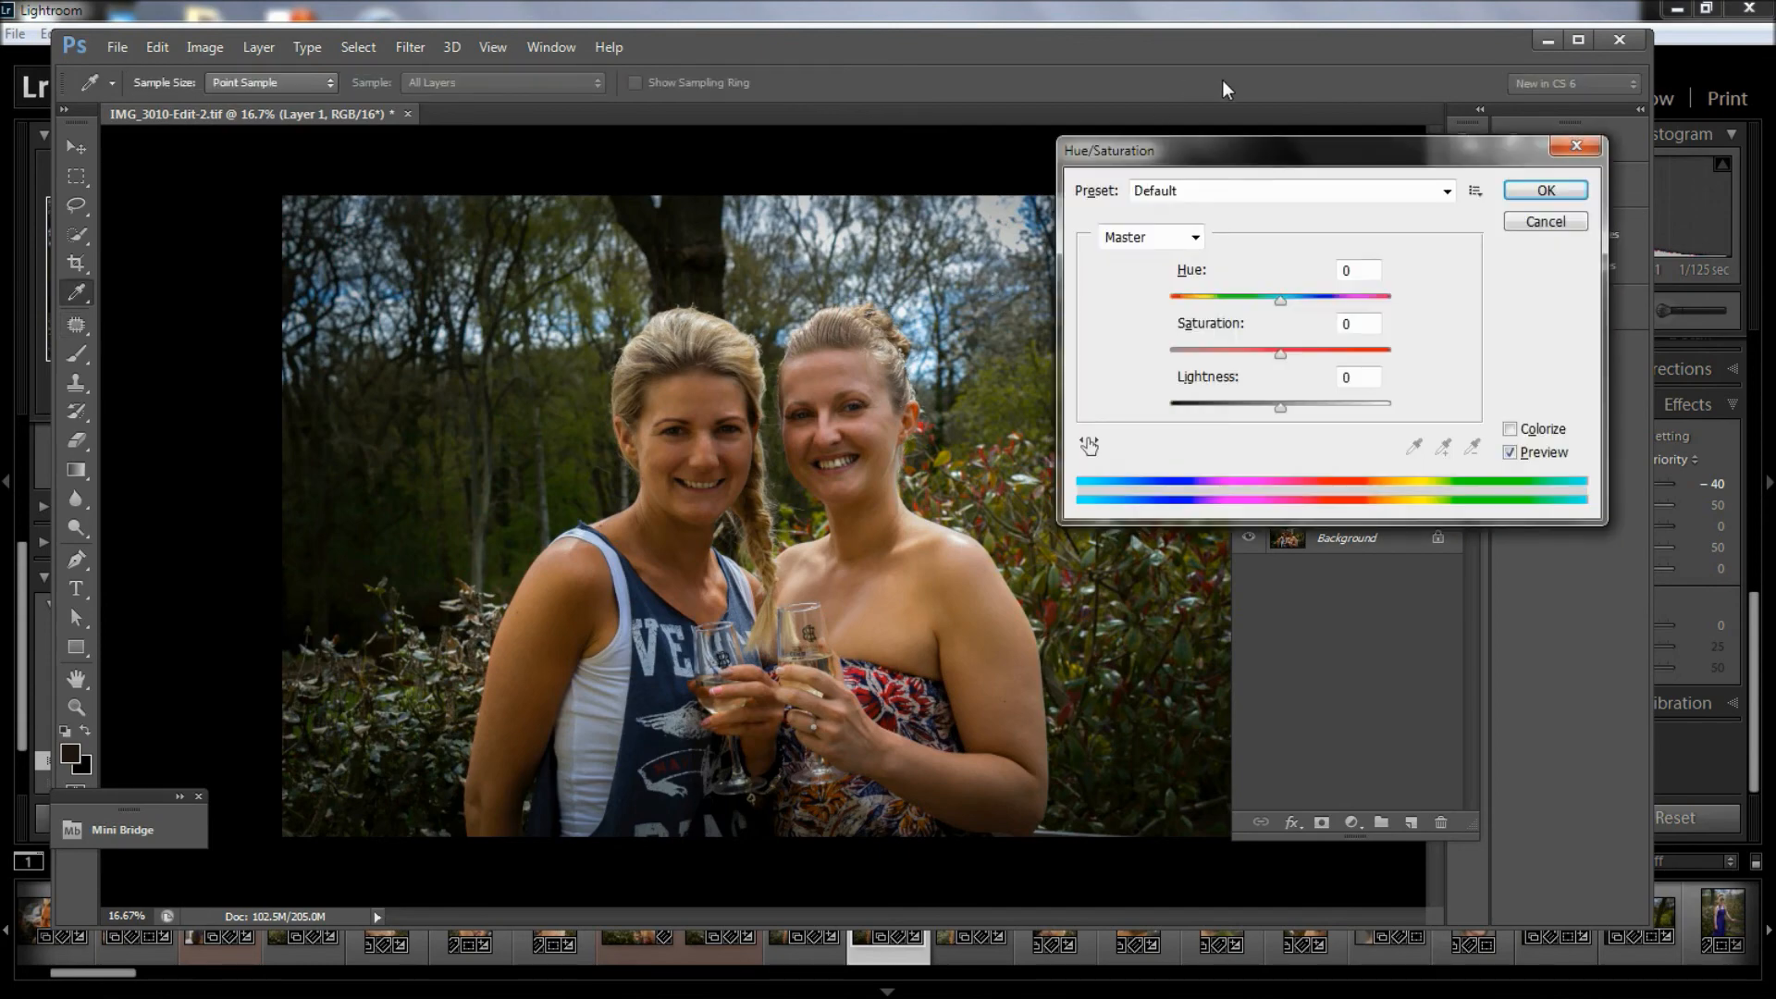
drag(1318, 144, 644, 370)
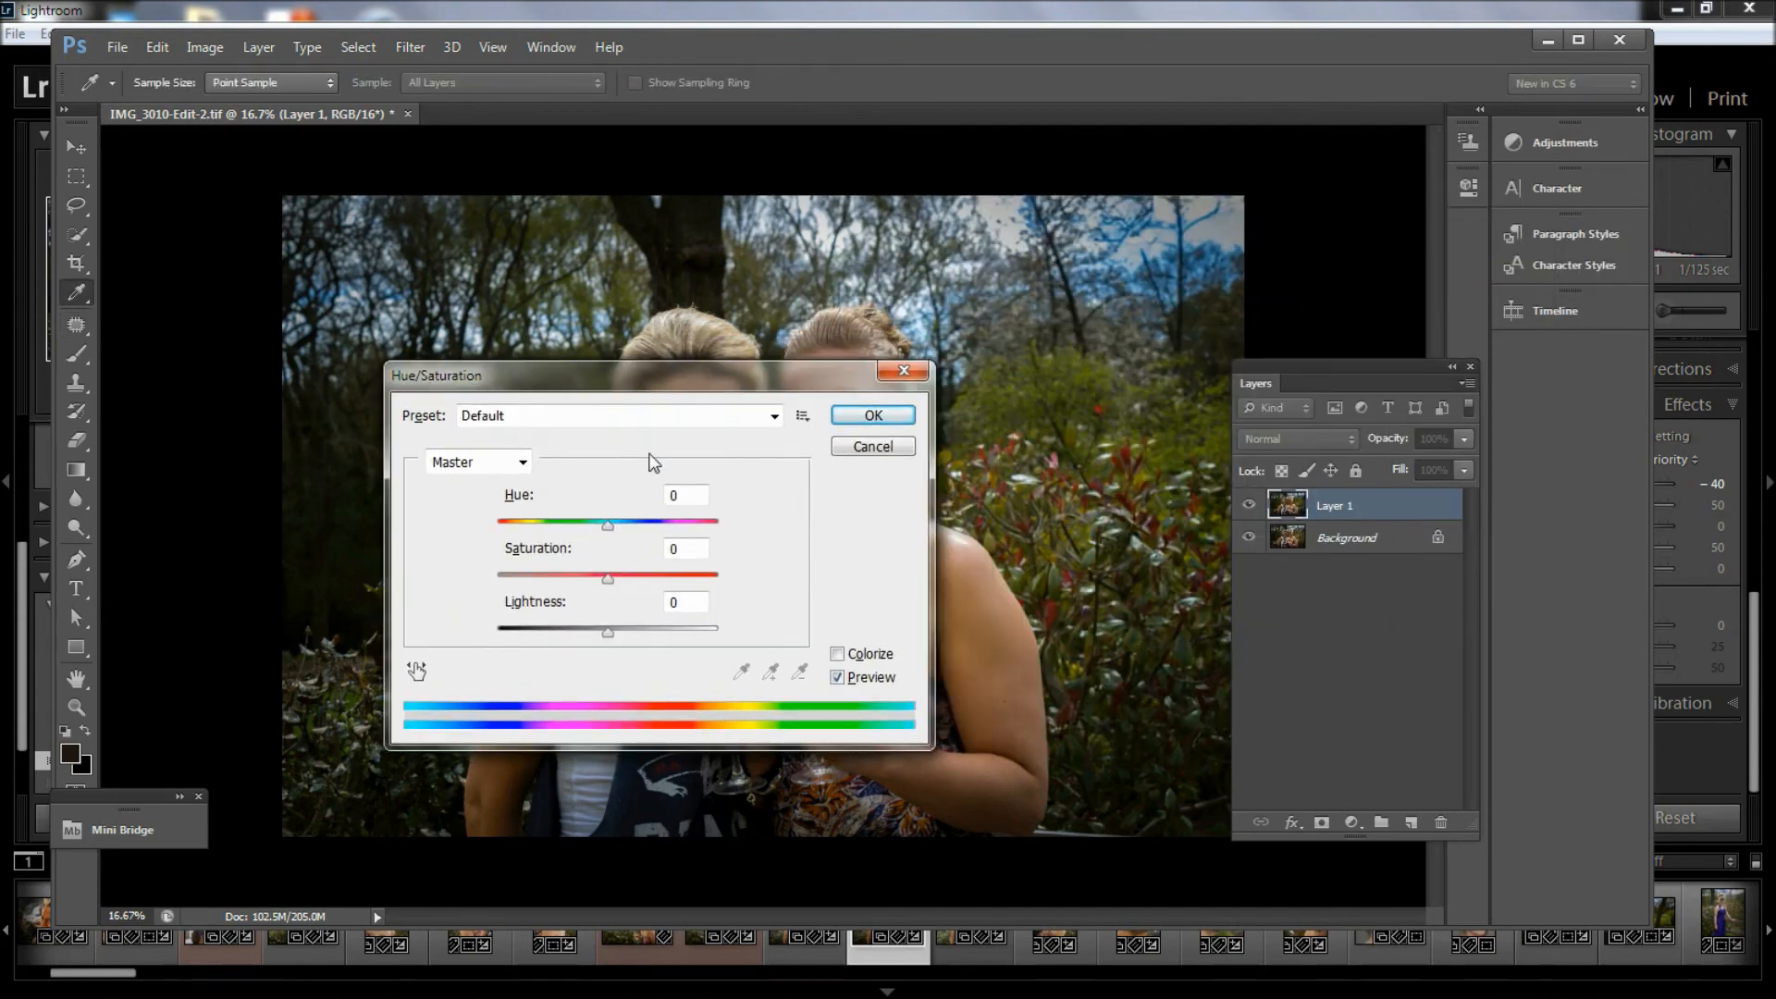
click(518, 463)
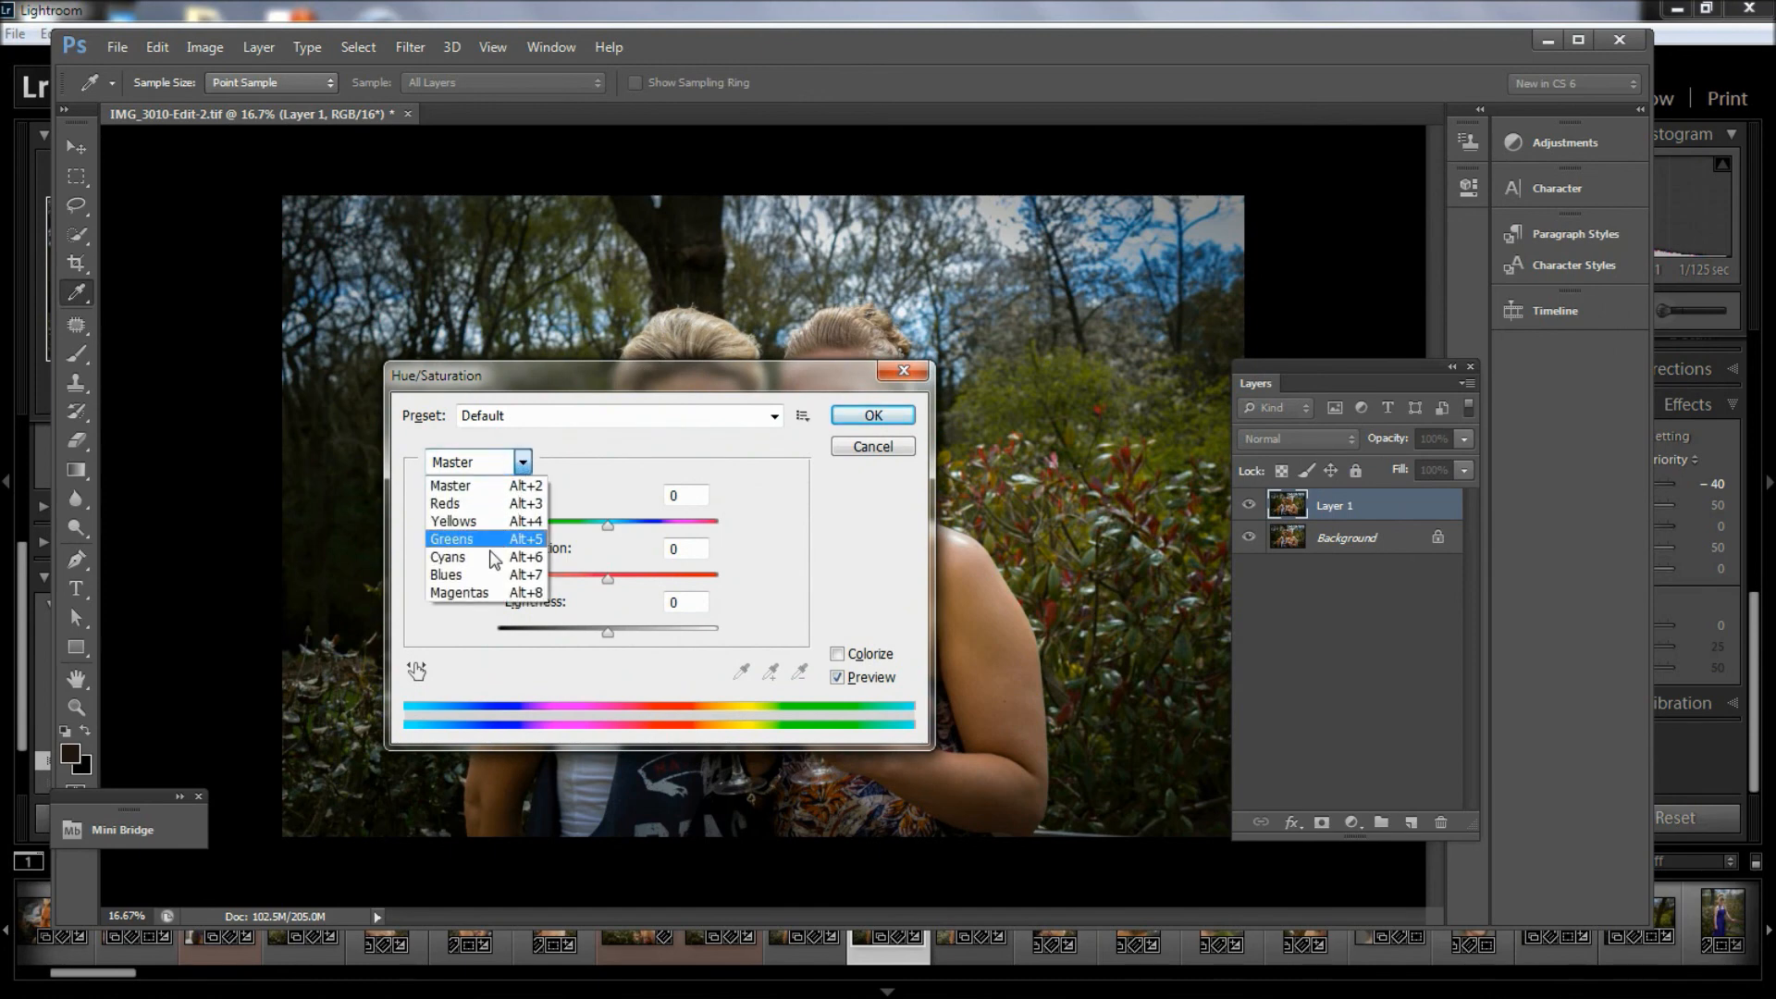
click(490, 553)
mouse_move(608, 576)
mouse_down()
mouse_move(546, 585)
mouse_move(589, 593)
mouse_up()
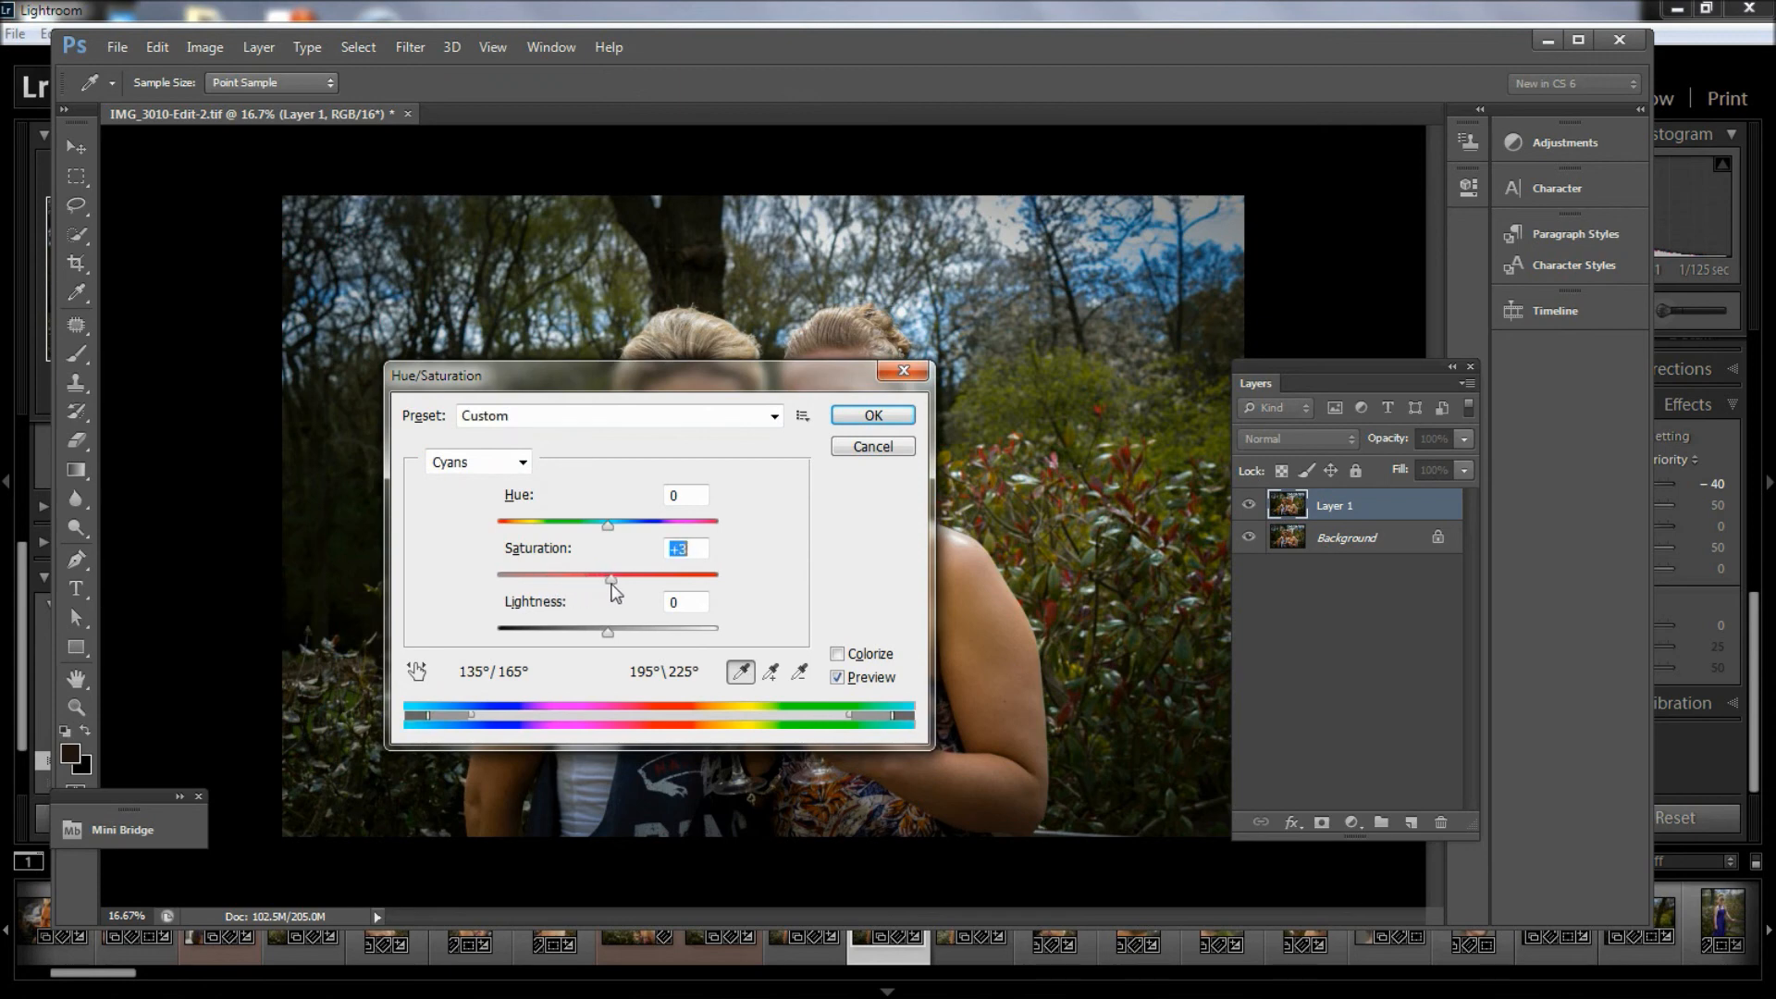
- Set the saturation of the Blues to −70 and apply the Hue/Saturation adjustment to the copied layer
click(524, 462)
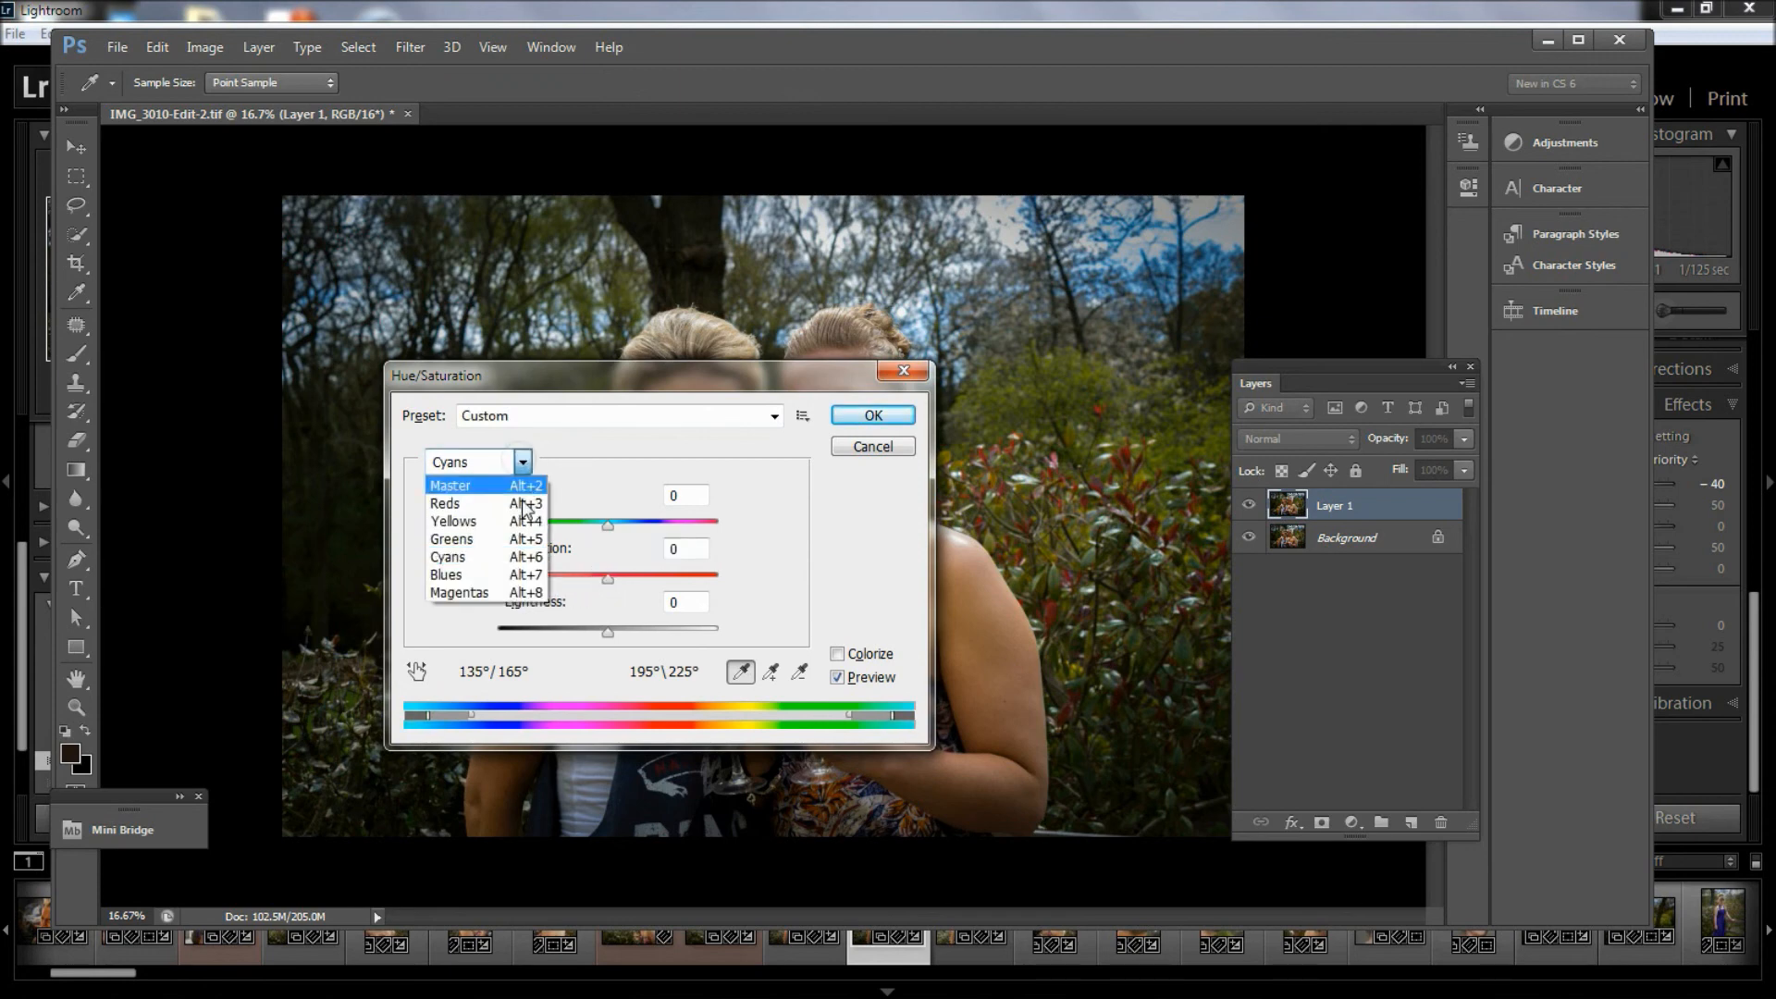
click(509, 568)
drag(606, 576, 529, 579)
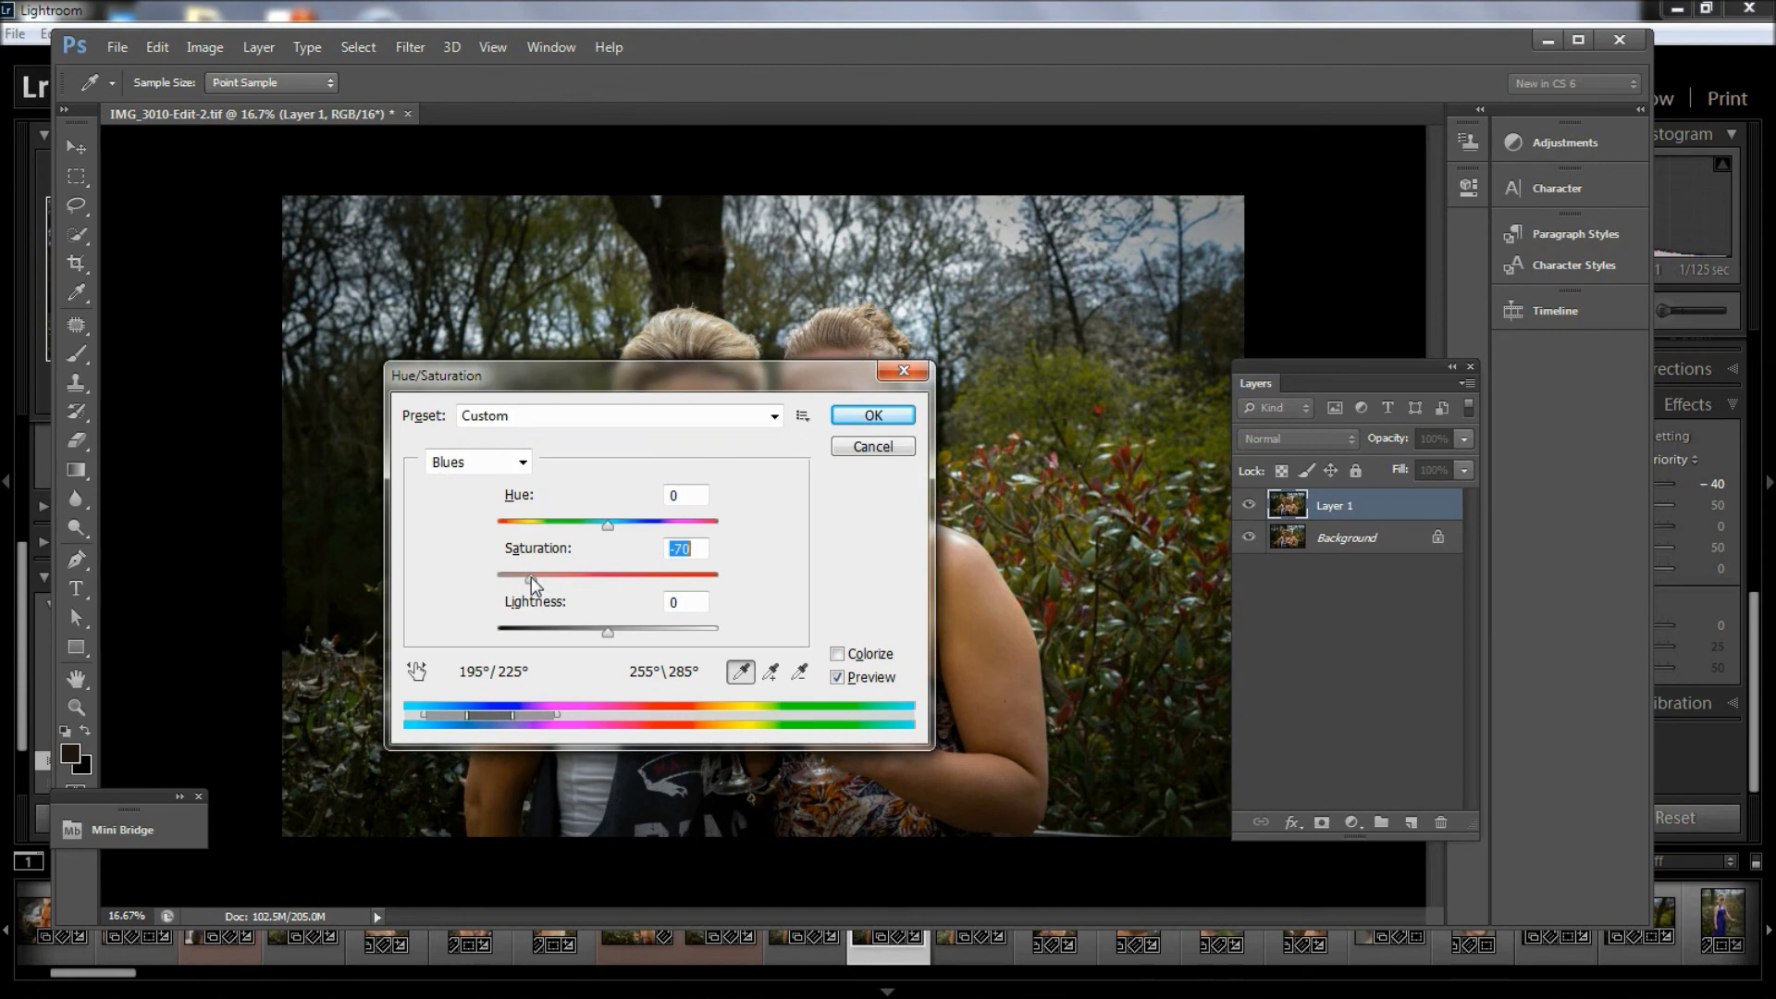
click(874, 416)
key(j)
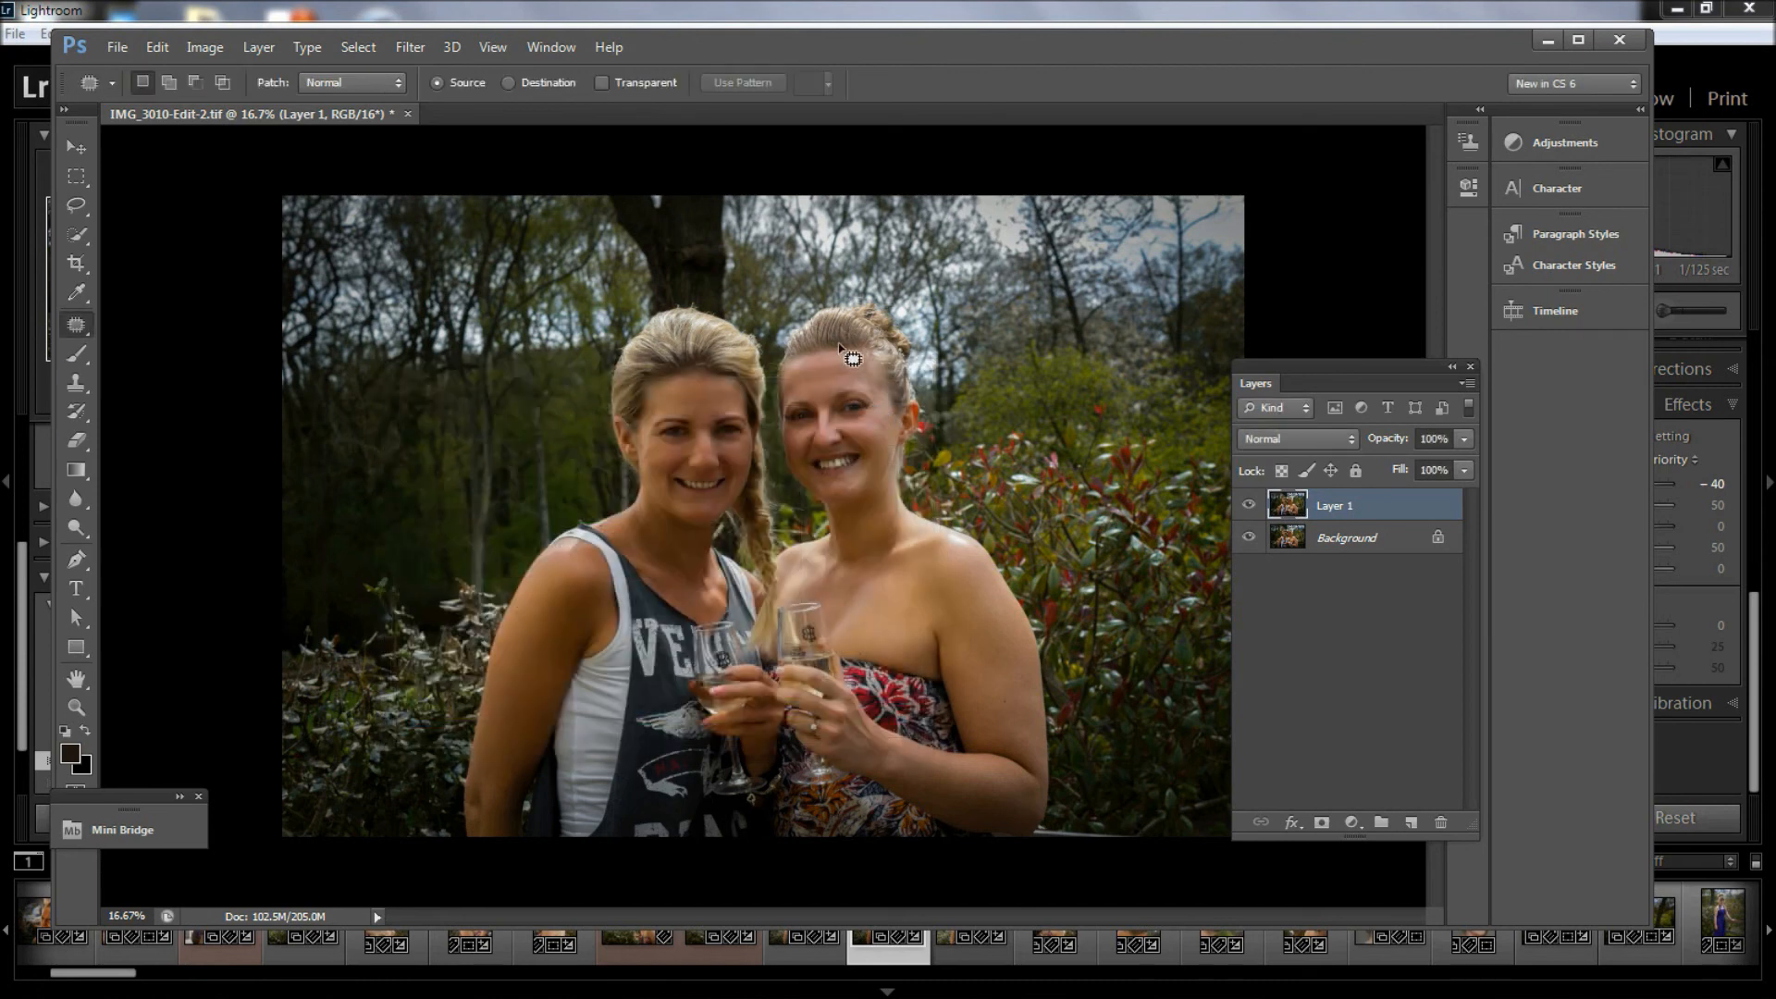
- Add a layer mask to the copied layer and paint black over the women and nearby foliage with a 1300 px brush at 53% opacity
click(1322, 823)
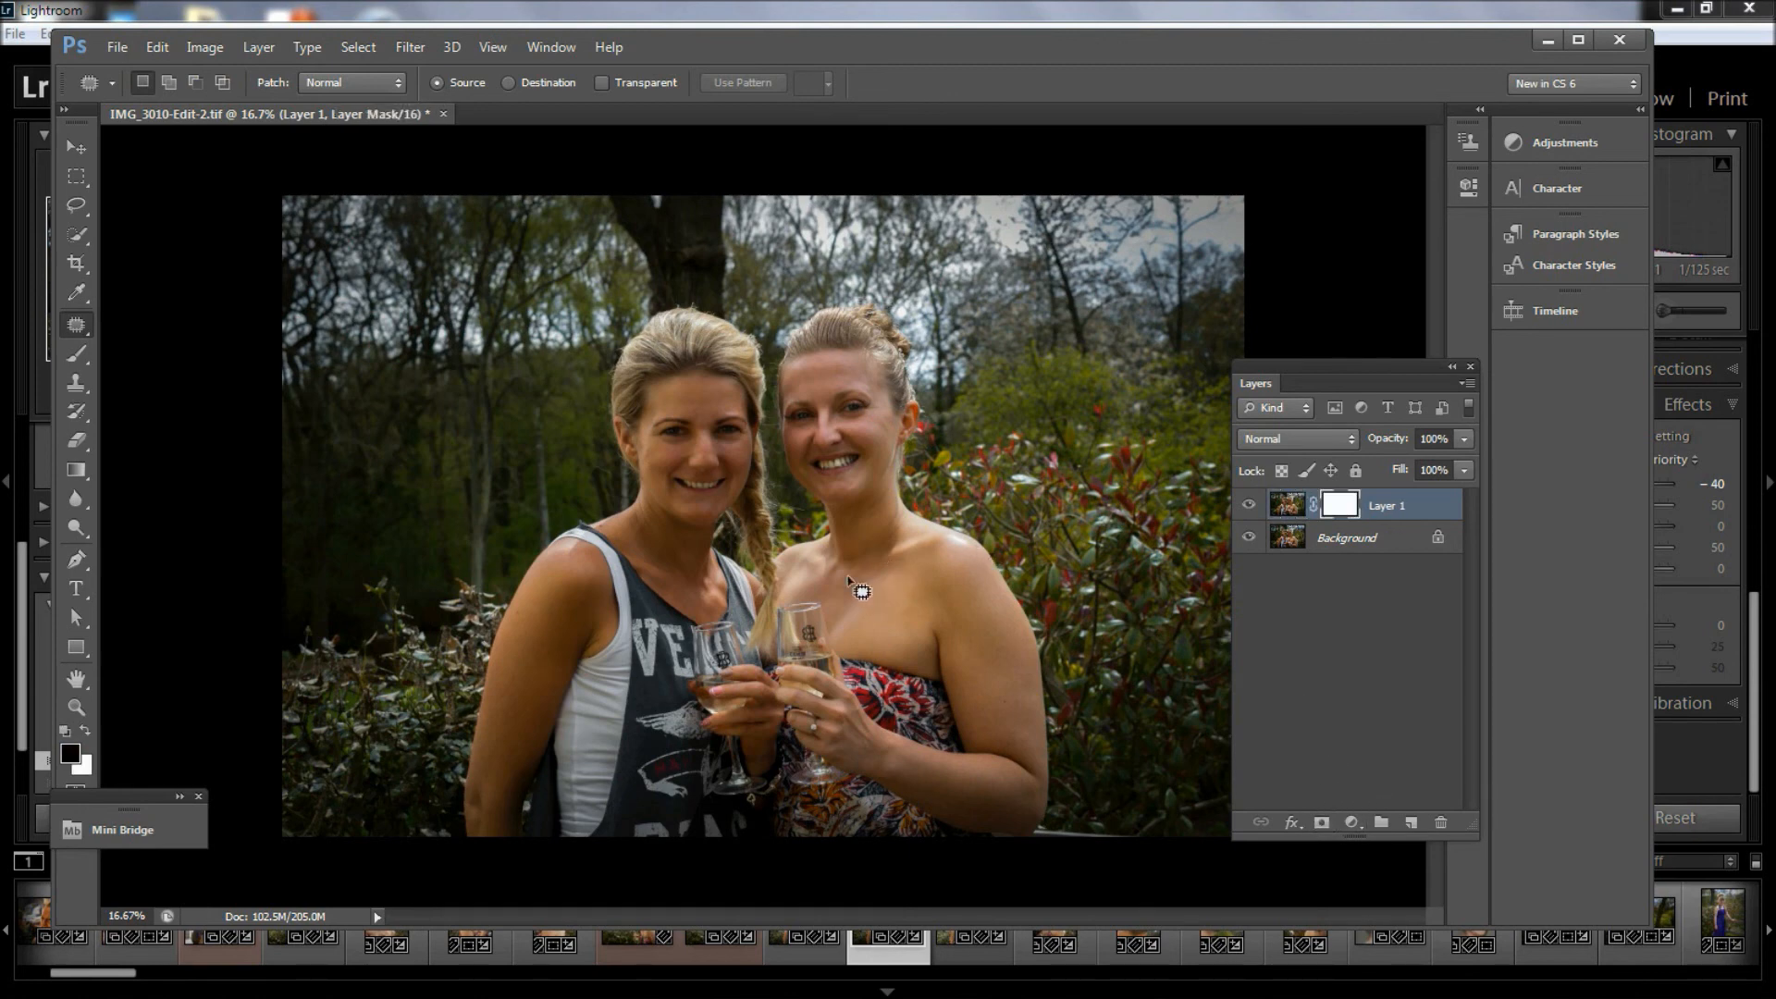
key(b)
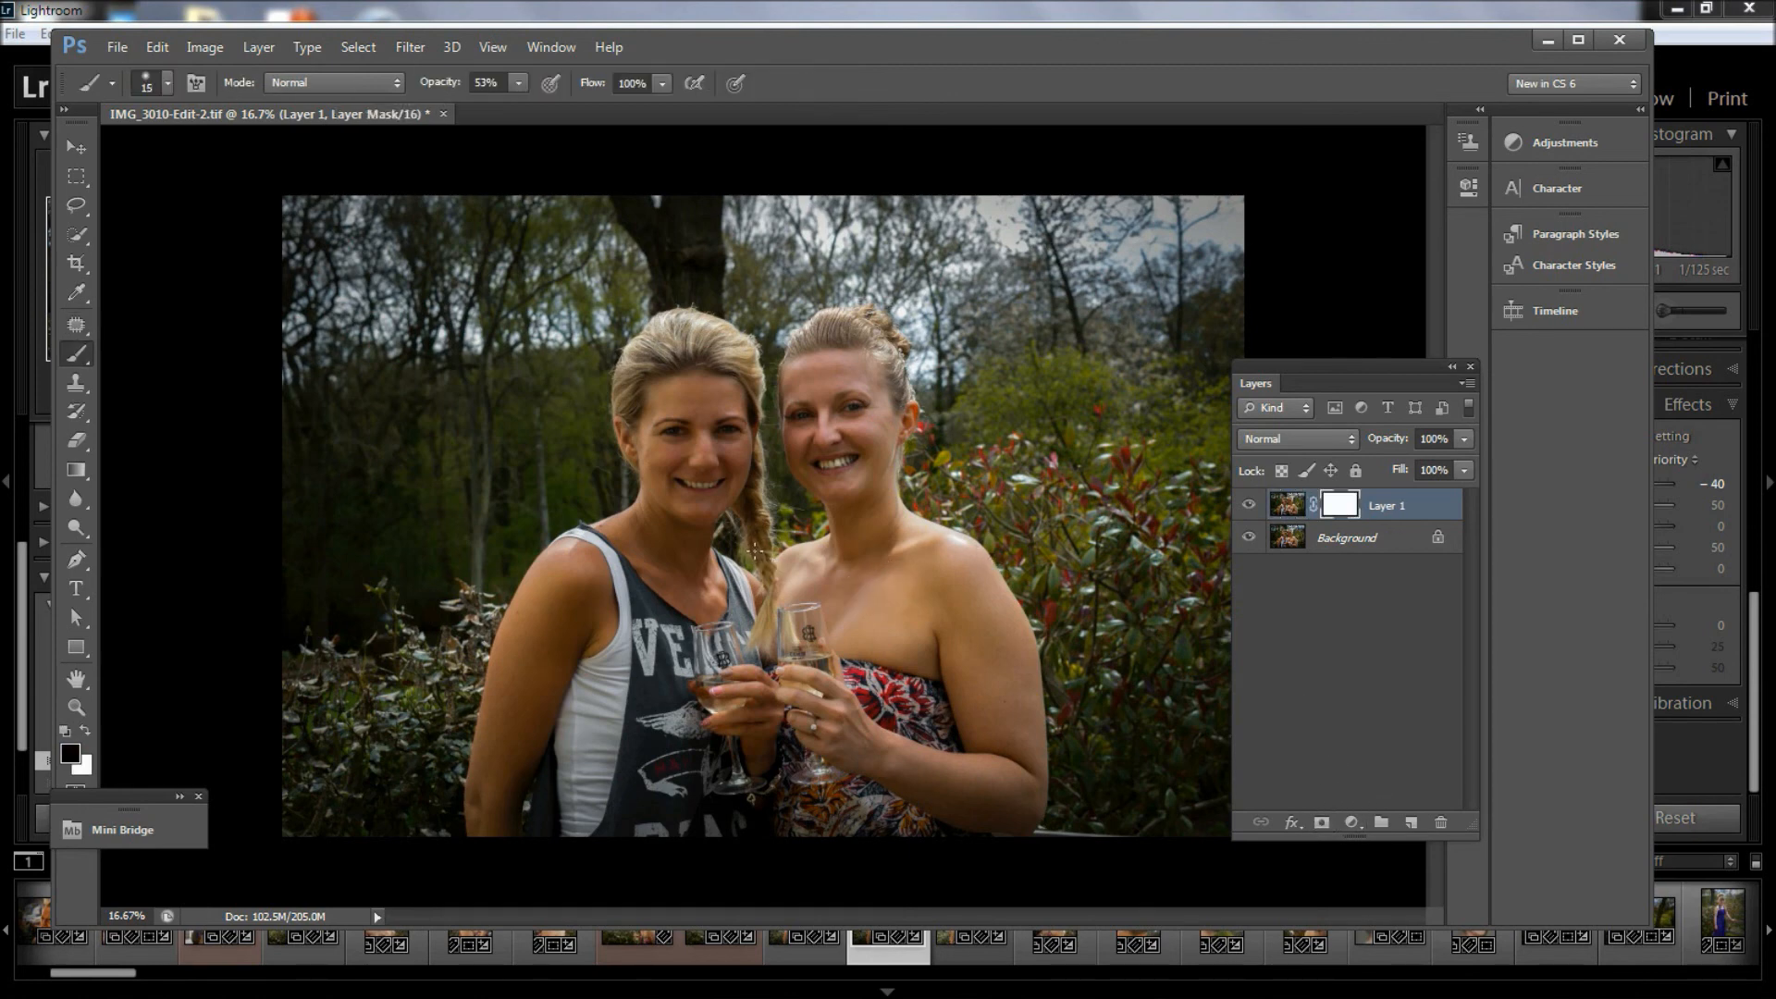
key(bracketright)
key(bracketright)
key(bracketright)
key(bracketright)
key(bracketright)
key(bracketright)
key(bracketright)
key(bracketright)
key(bracketright)
key(bracketright)
key(bracketright)
key(bracketright)
key(bracketright)
key(bracketright)
key(bracketright)
key(bracketright)
mouse_move(1068, 666)
mouse_down()
mouse_move(1146, 746)
mouse_move(1162, 702)
mouse_move(1152, 522)
mouse_move(1130, 494)
mouse_move(1007, 494)
mouse_up()
drag(1356, 368, 1411, 383)
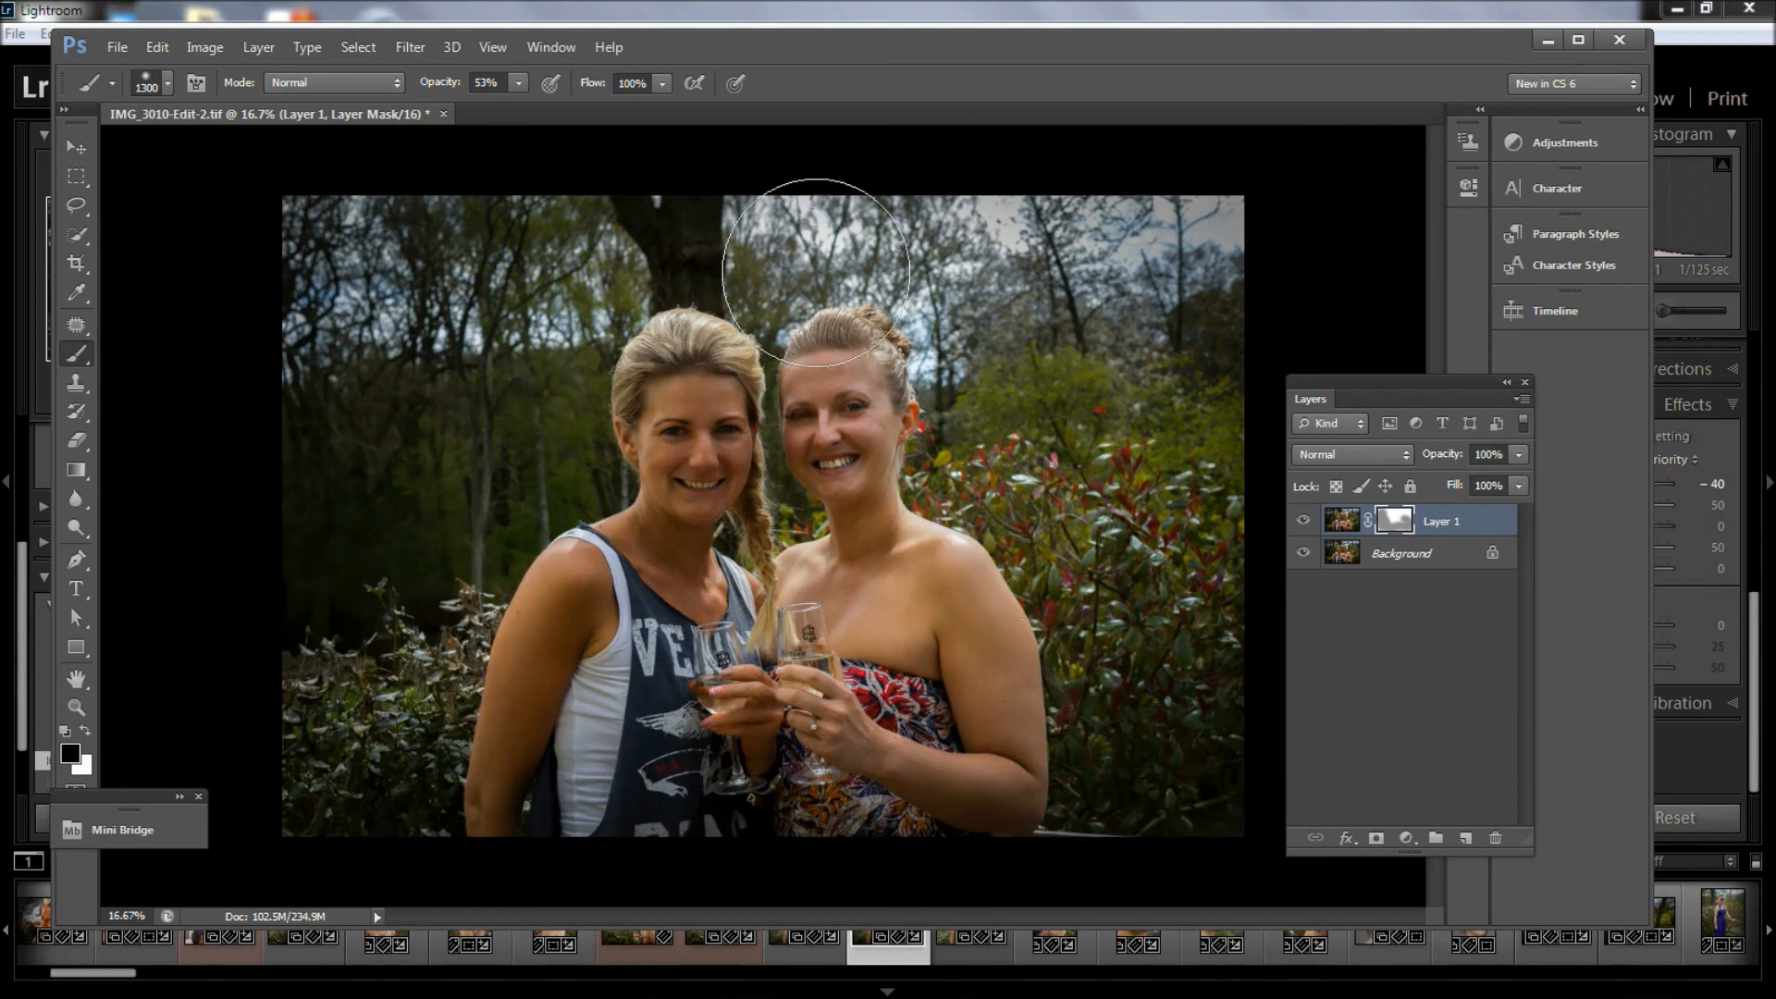
mouse_move(1027, 474)
mouse_down()
mouse_move(1092, 464)
mouse_move(1150, 475)
mouse_up()
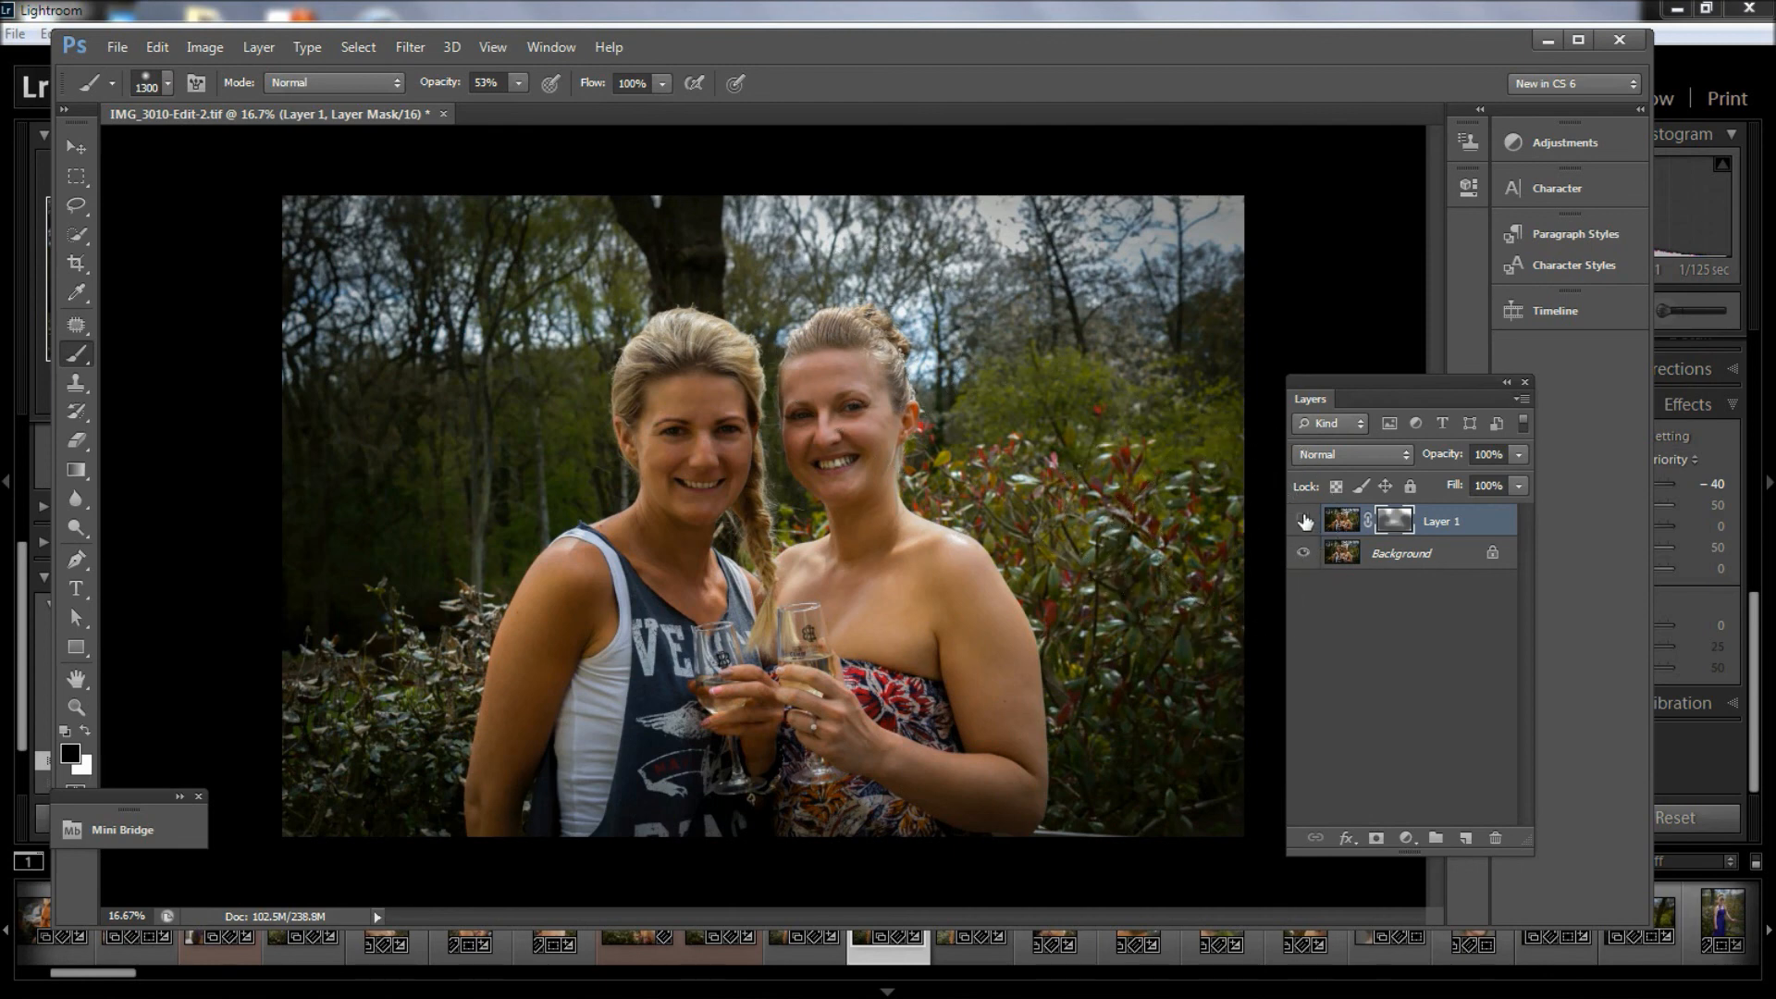
- Compare the photo with and without the masked layer, and paint more black over the women on its mask at 77% brush opacity
click(1305, 521)
click(1303, 520)
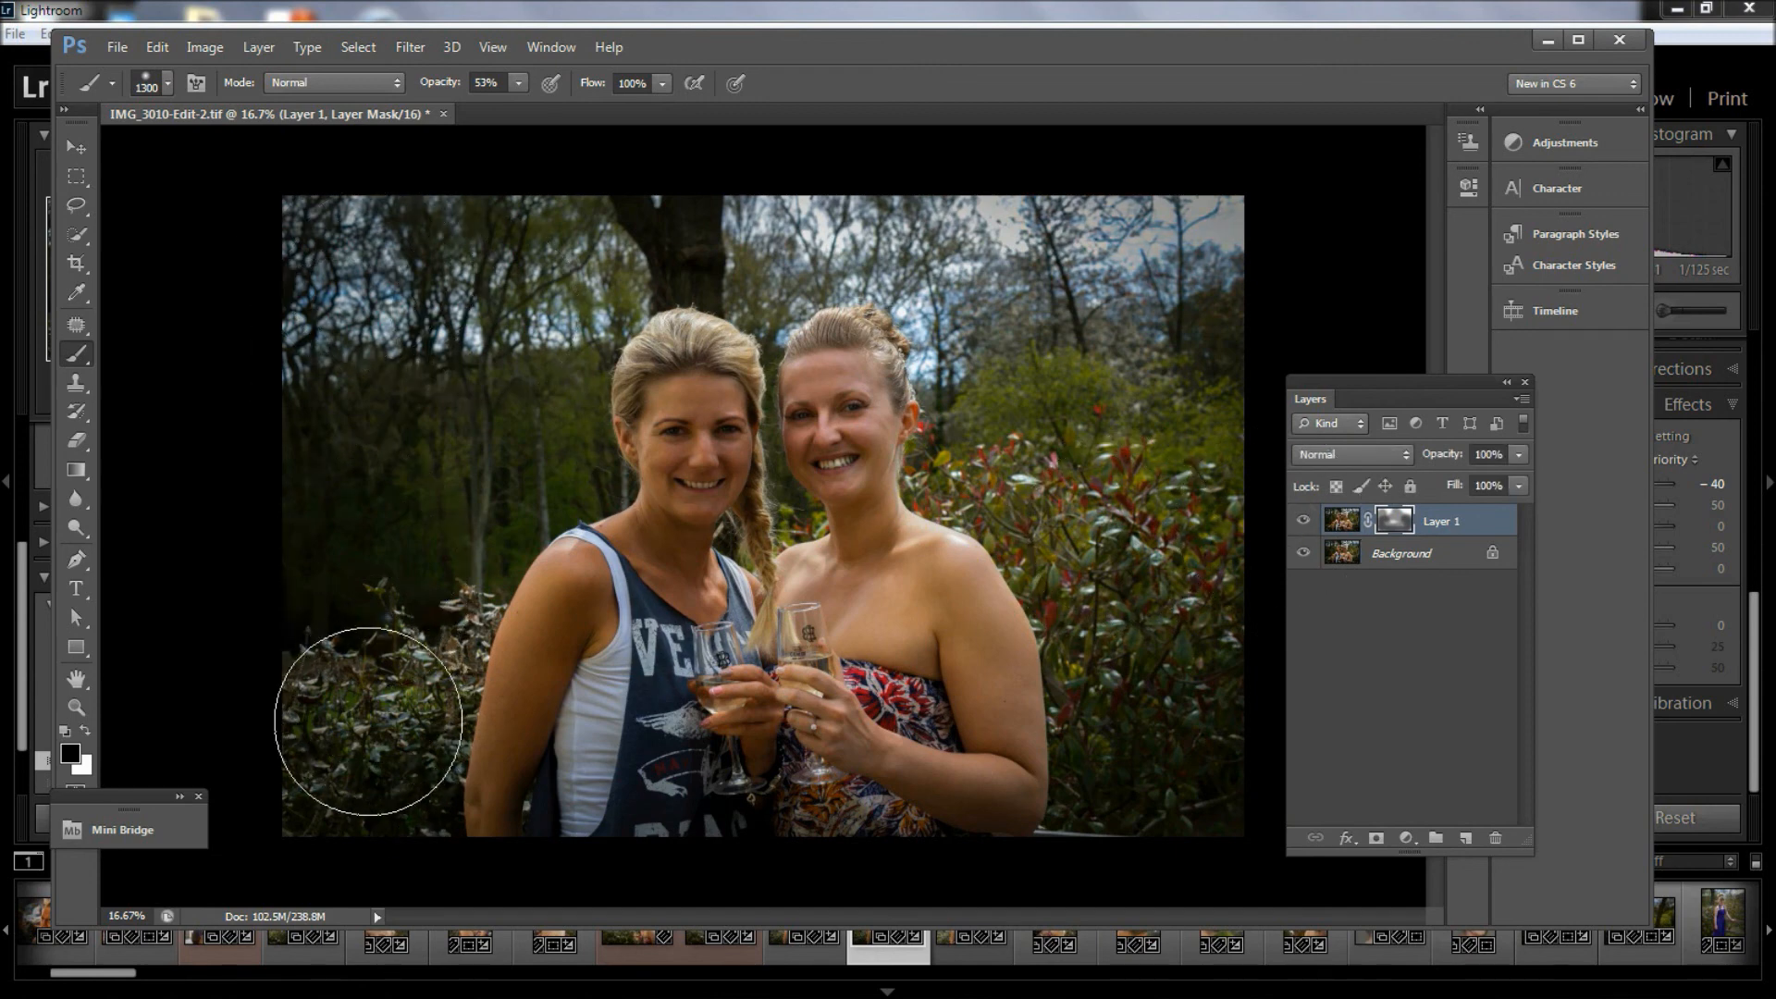
drag(439, 86, 462, 86)
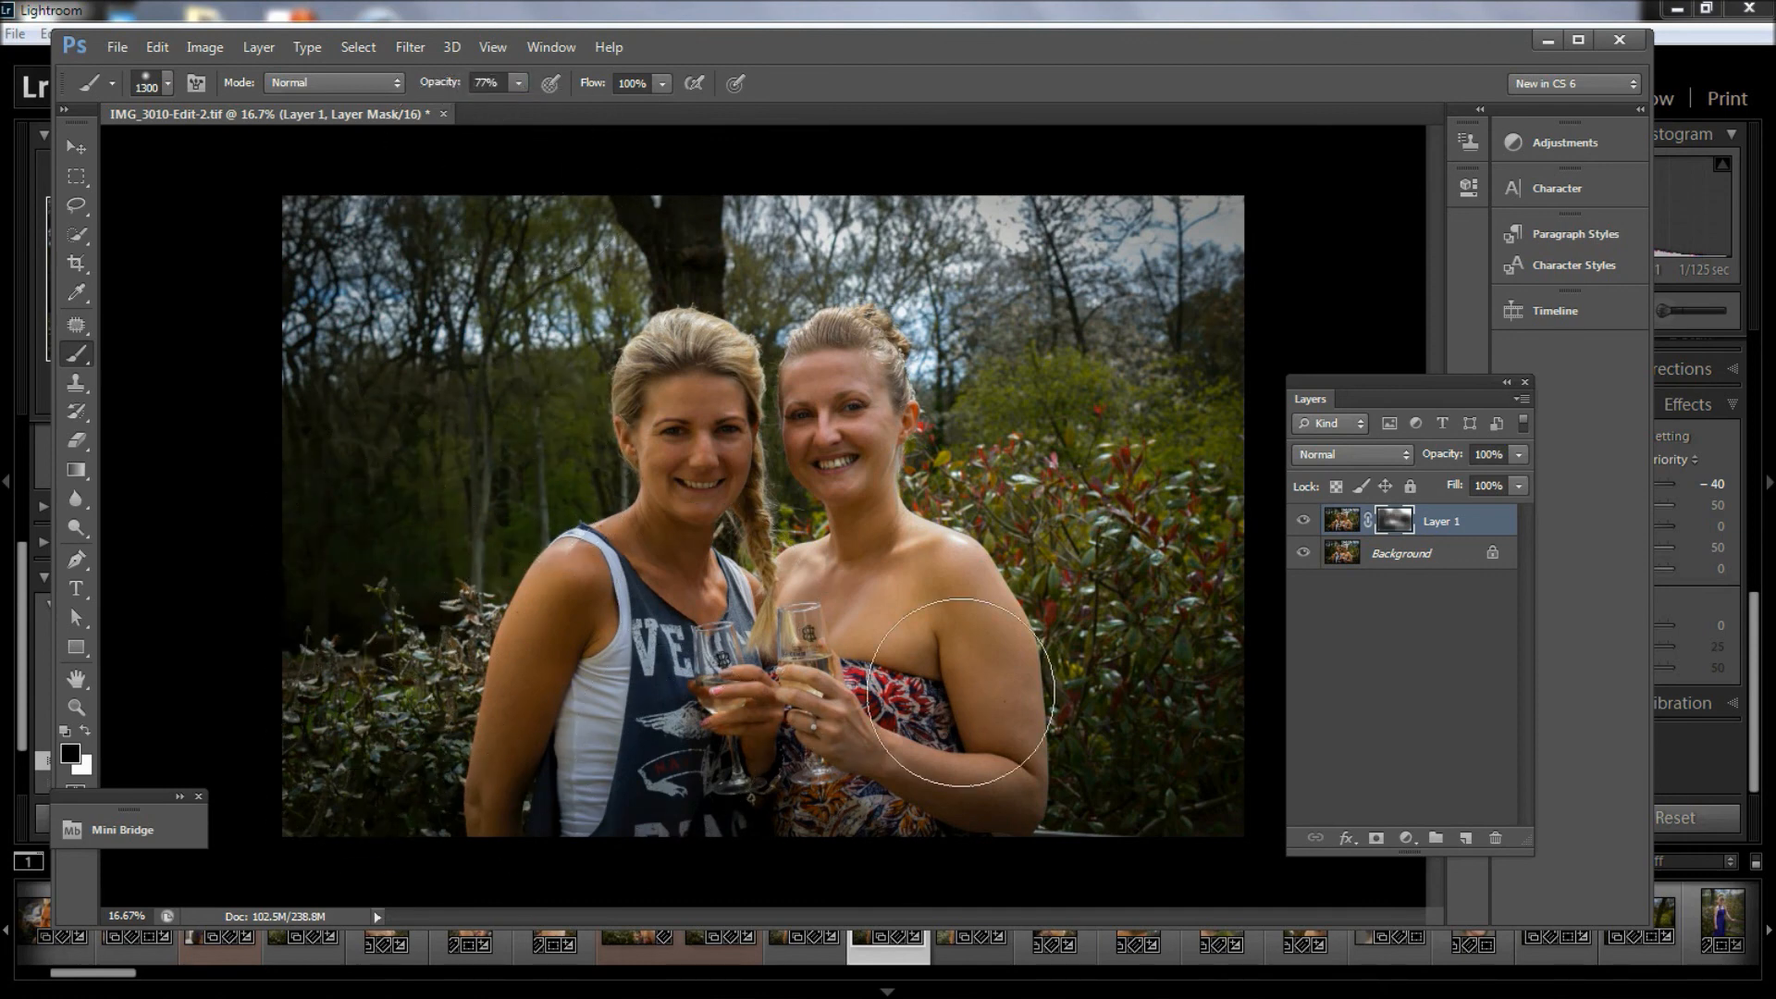
mouse_move(1067, 465)
mouse_down()
mouse_move(888, 463)
mouse_move(721, 416)
mouse_move(747, 506)
mouse_up()
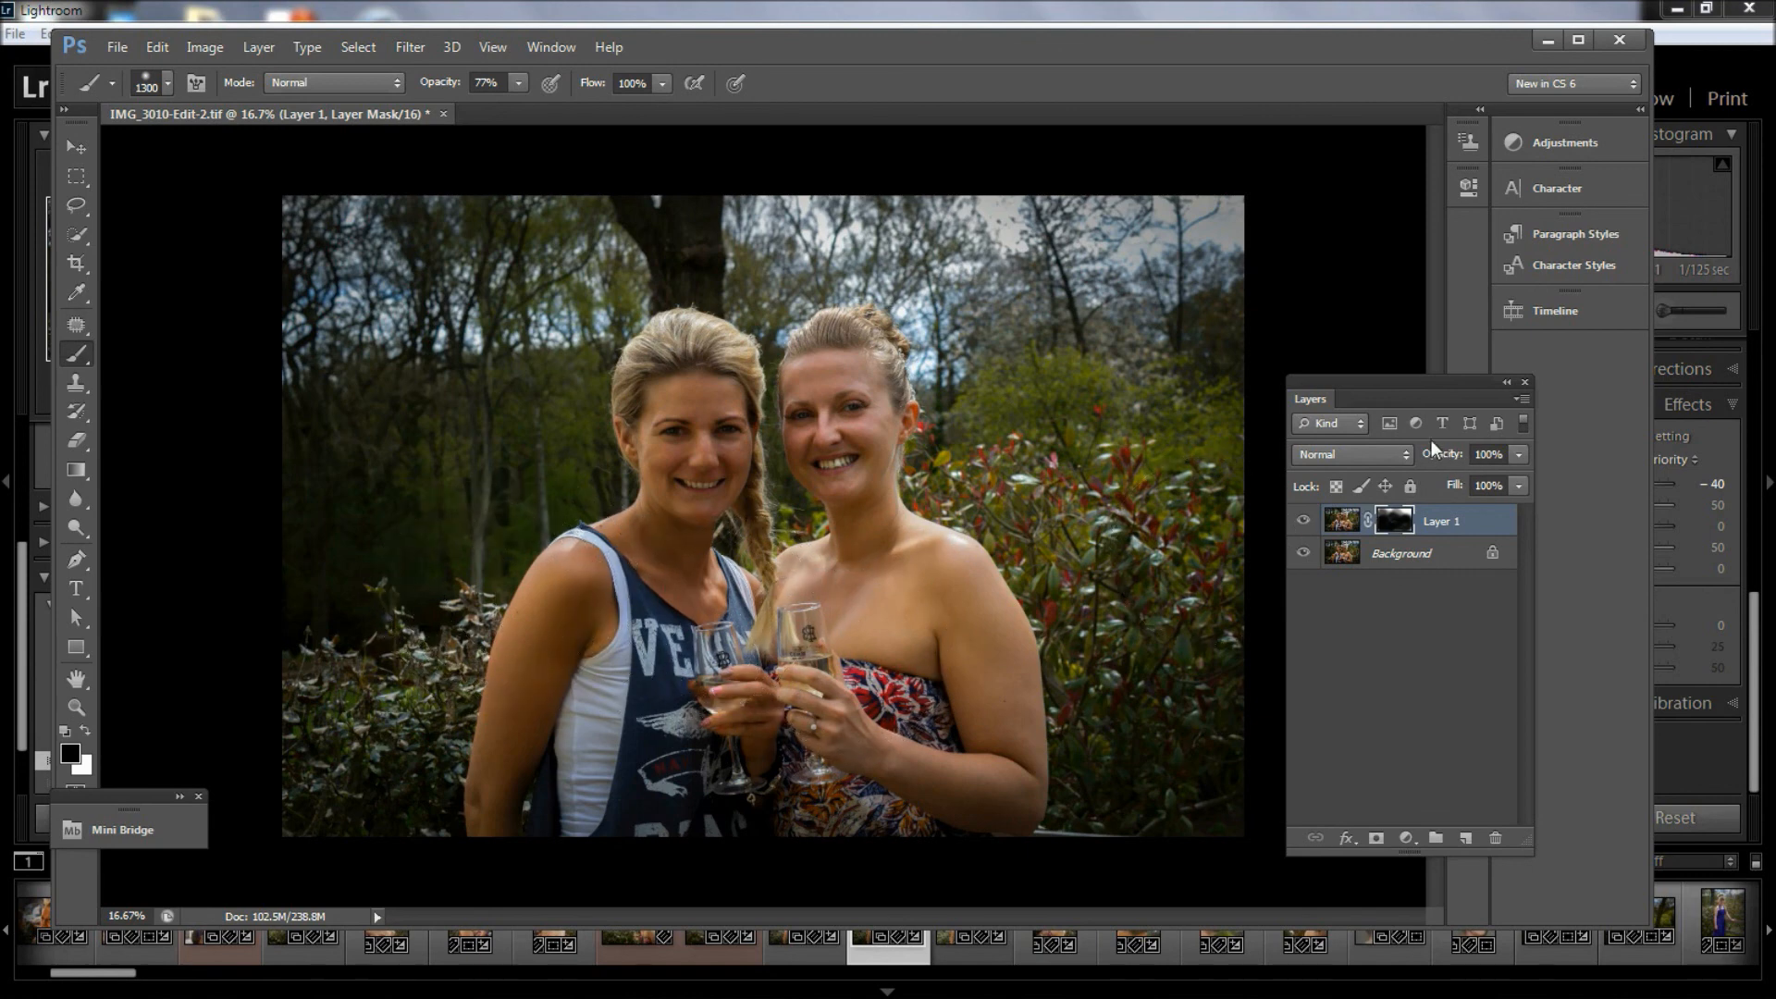
- Merge the masked copy into the background layer and save the photo
key(ctrl+e)
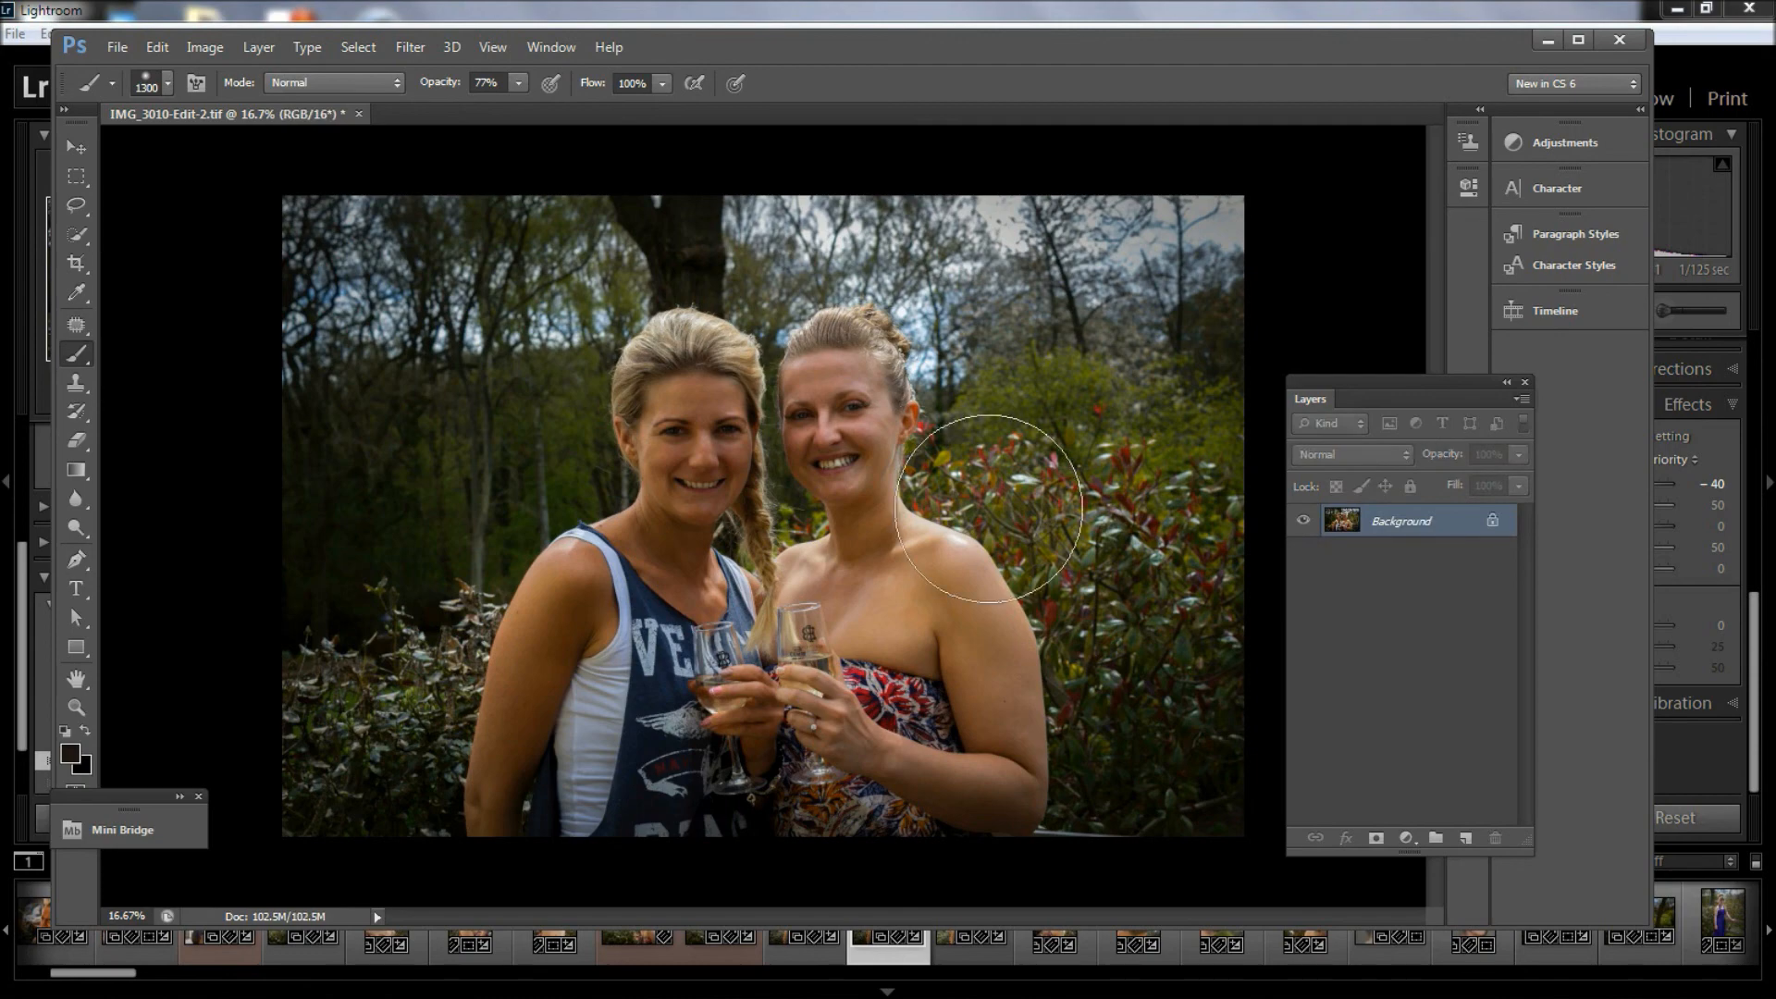
click(127, 52)
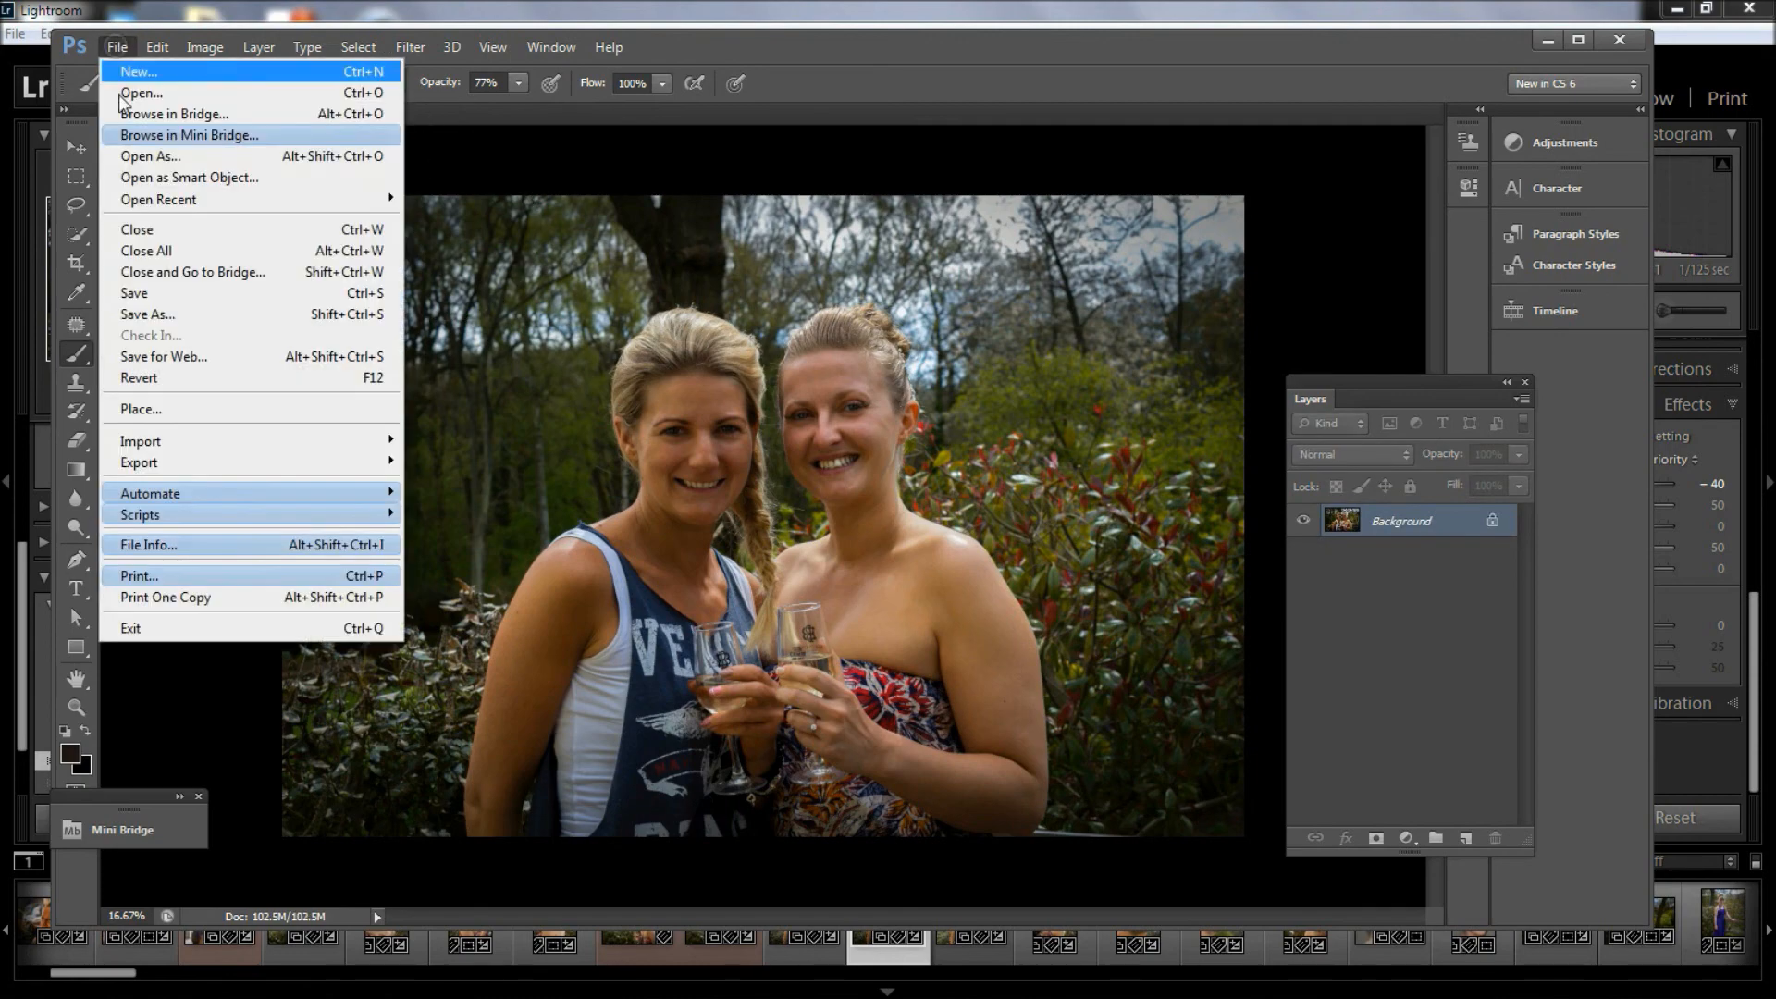
click(141, 294)
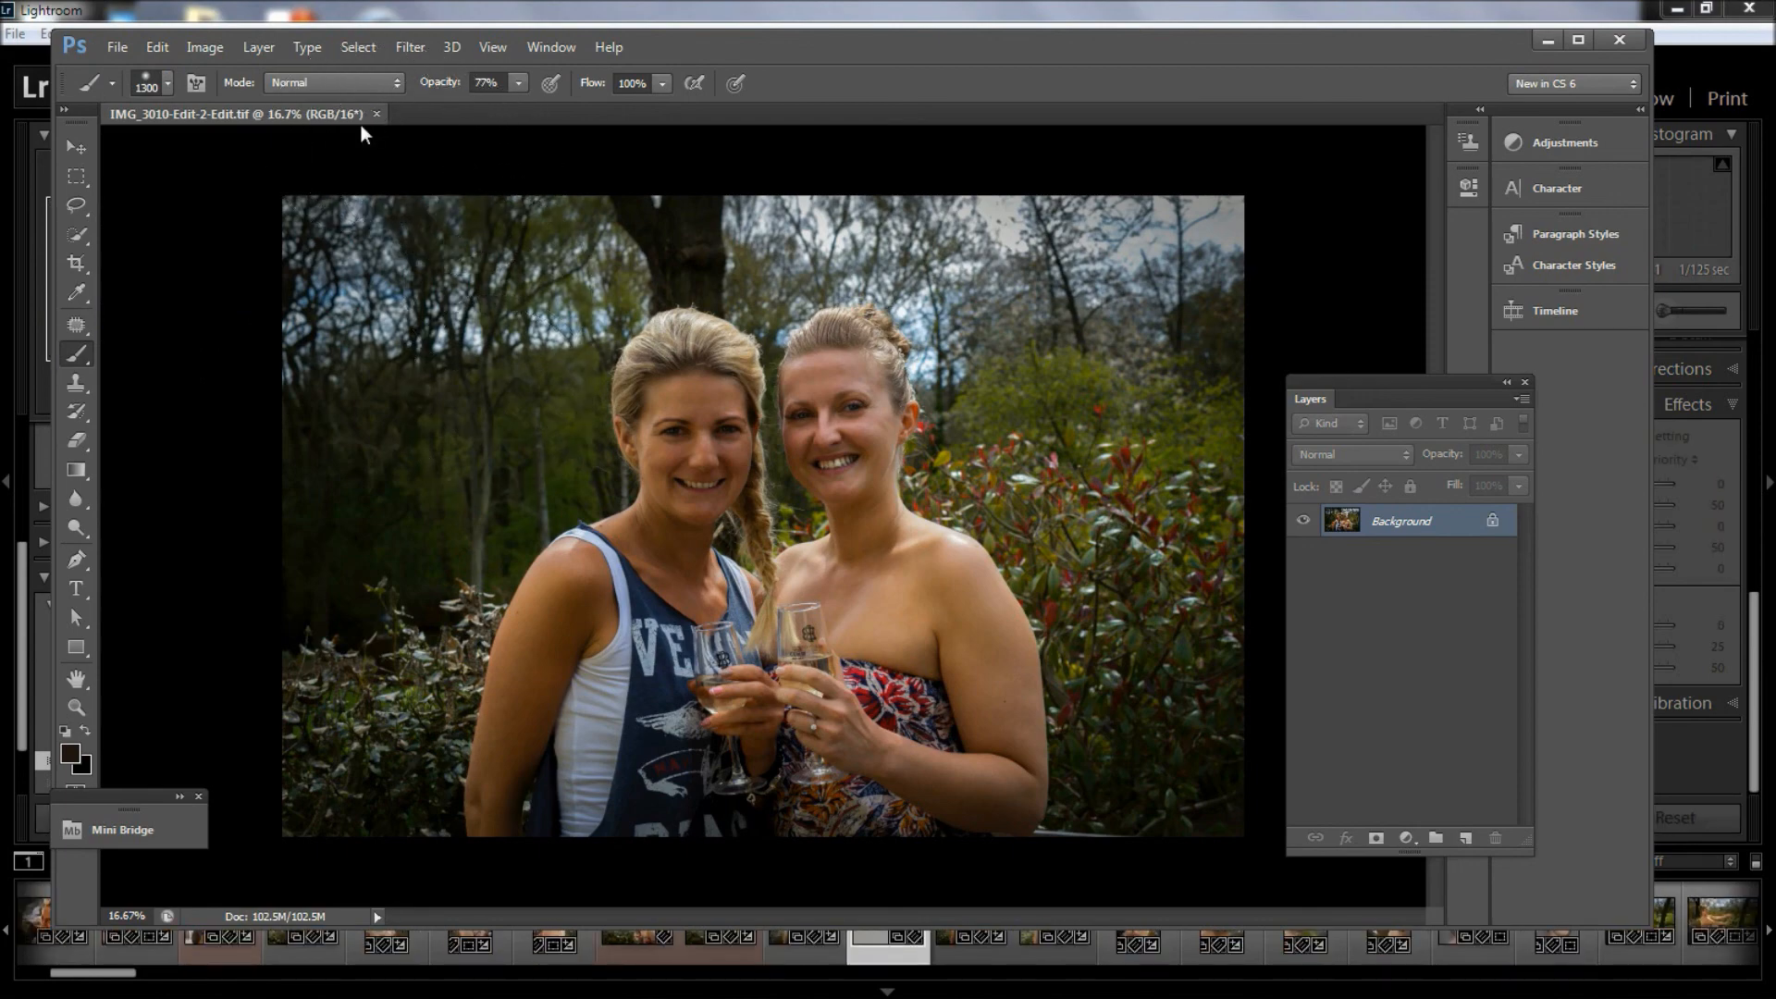
- Close the saved document and switch back to Lightroom 4
click(376, 114)
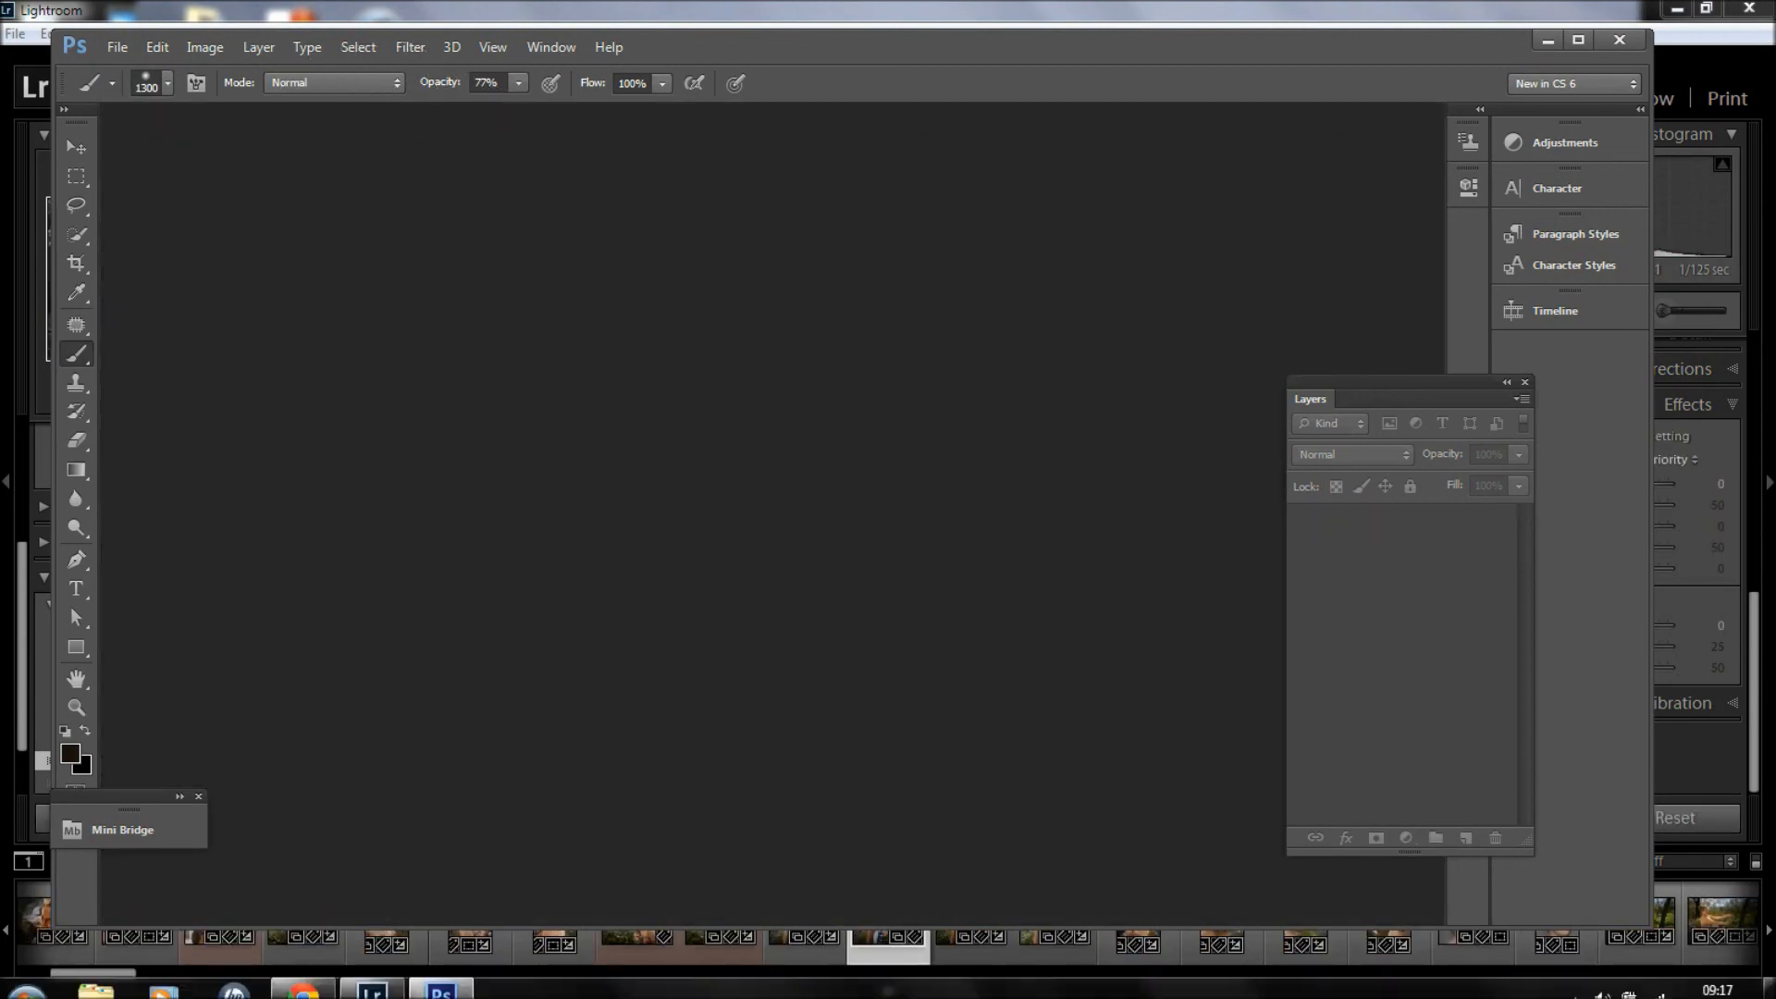
click(372, 977)
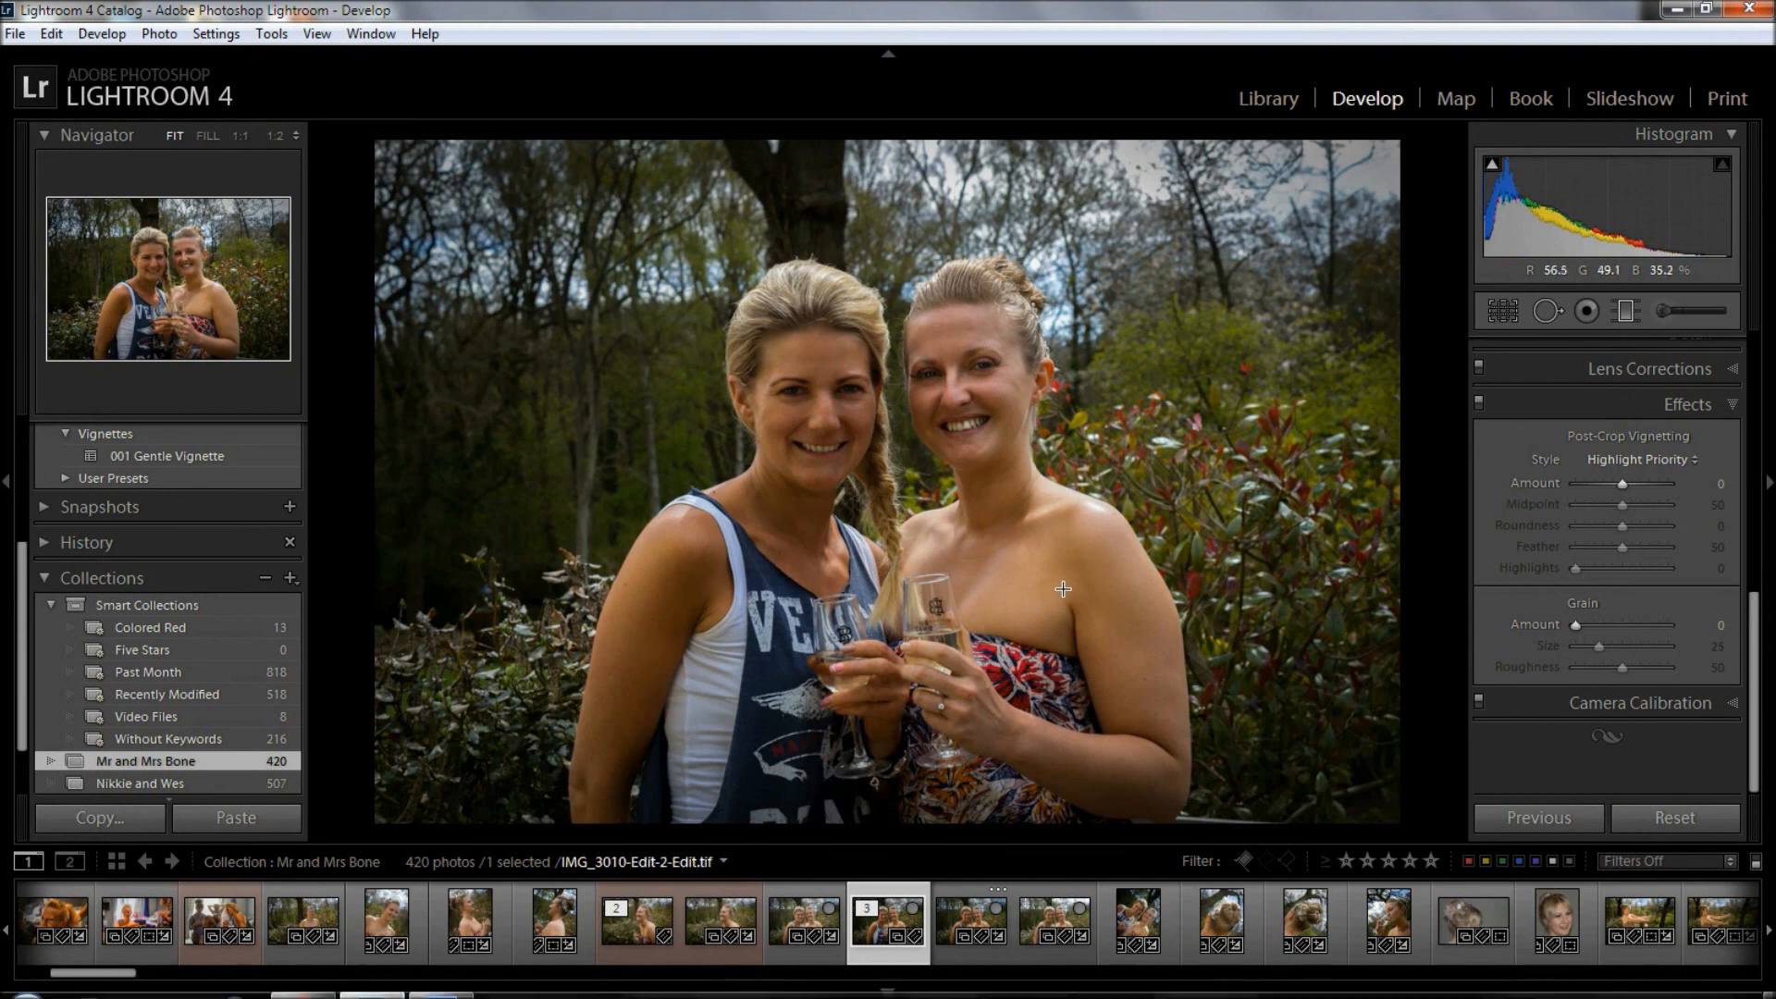